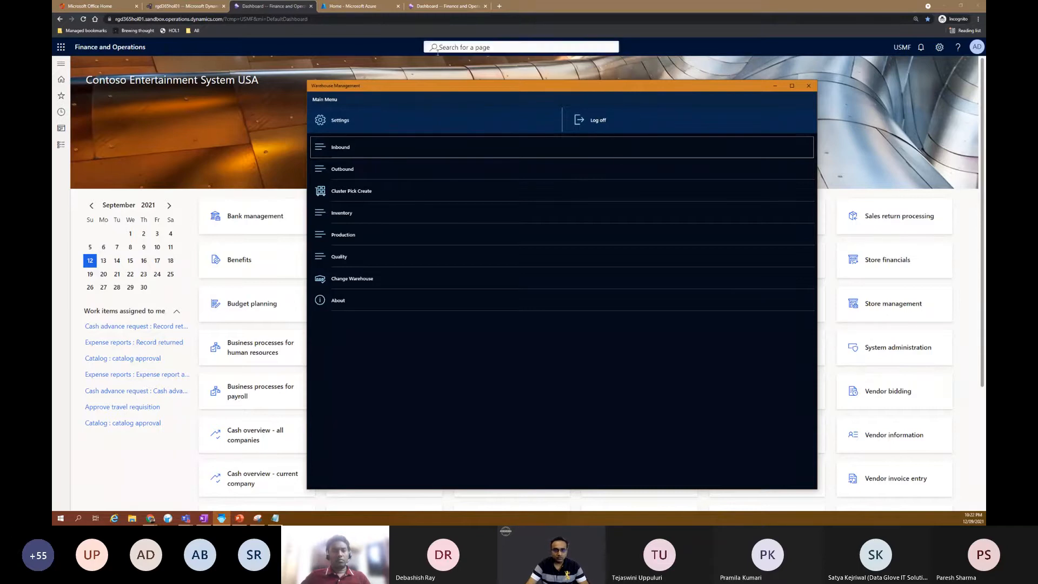
Switch to Microsoft Azure, register a single-tenant application named UGINDIA, and select its application (client) ID.
click(354, 7)
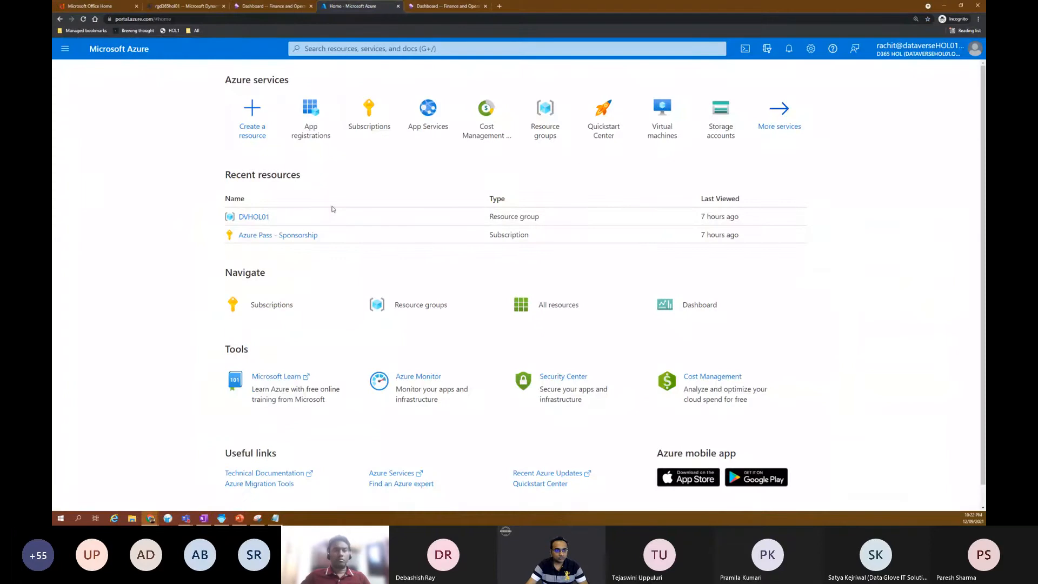
click(316, 127)
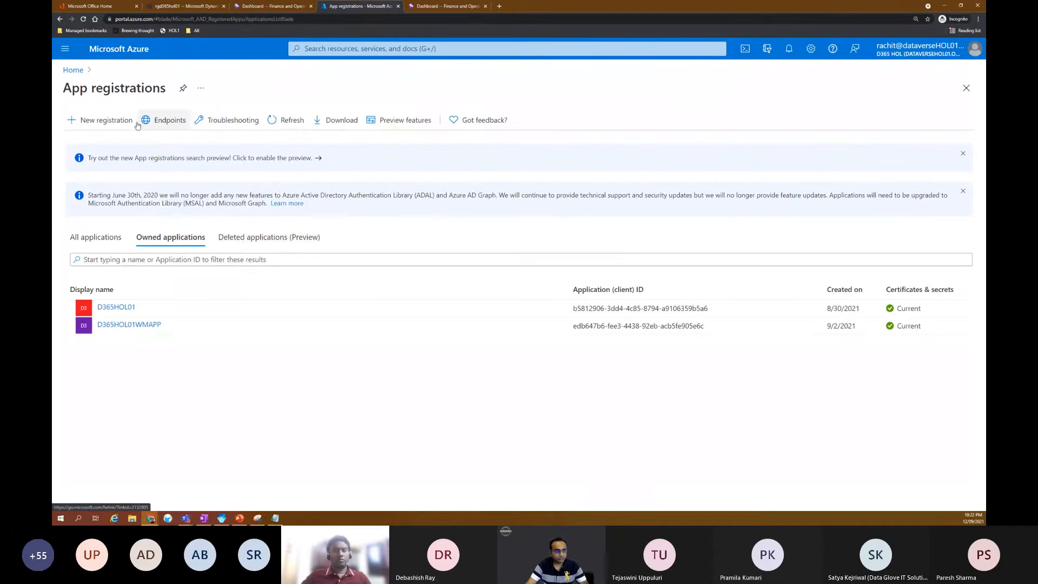
click(105, 125)
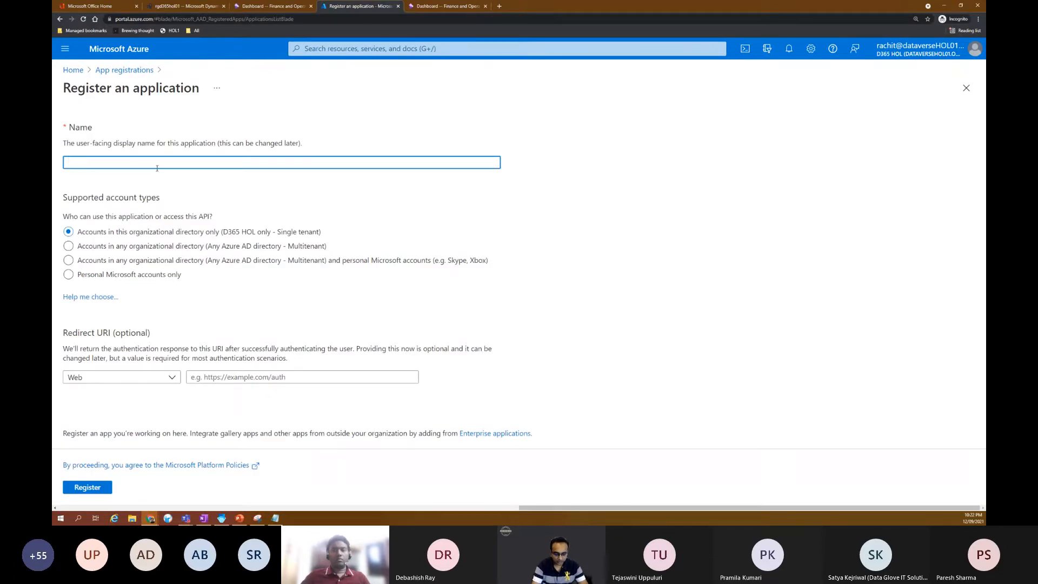
text(UGINDIA)
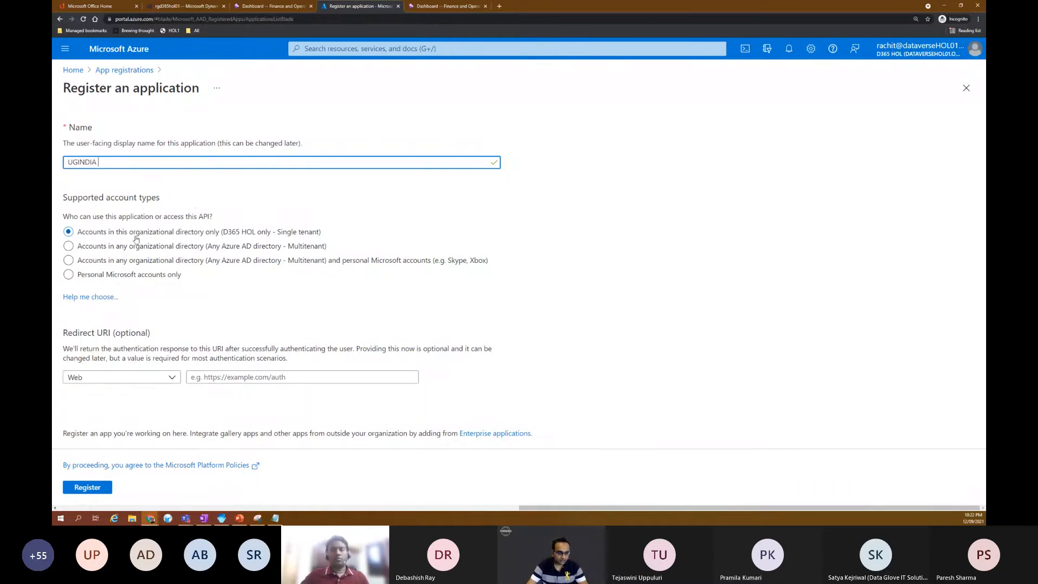
click(100, 486)
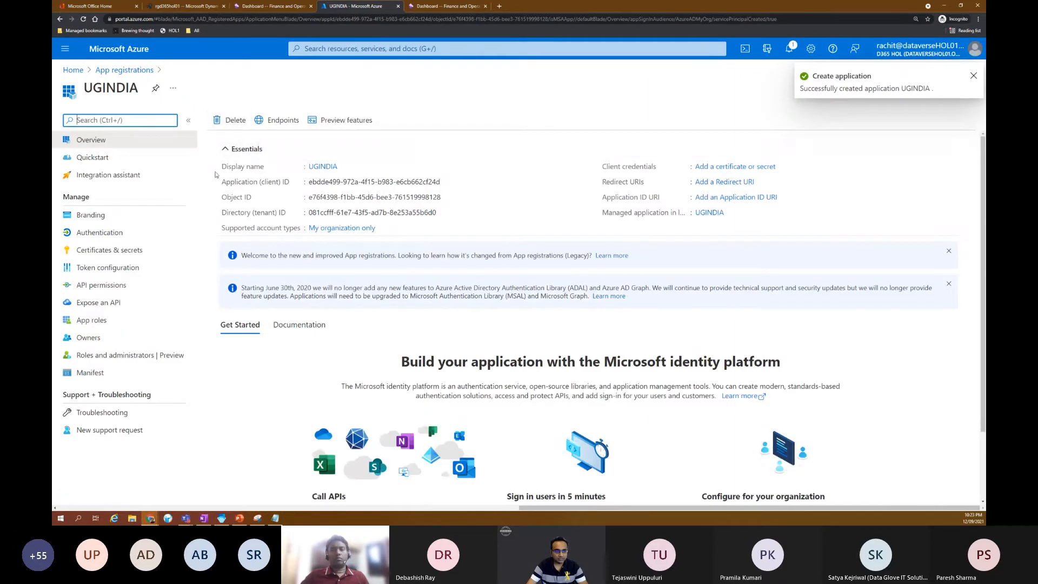
drag(310, 184, 418, 183)
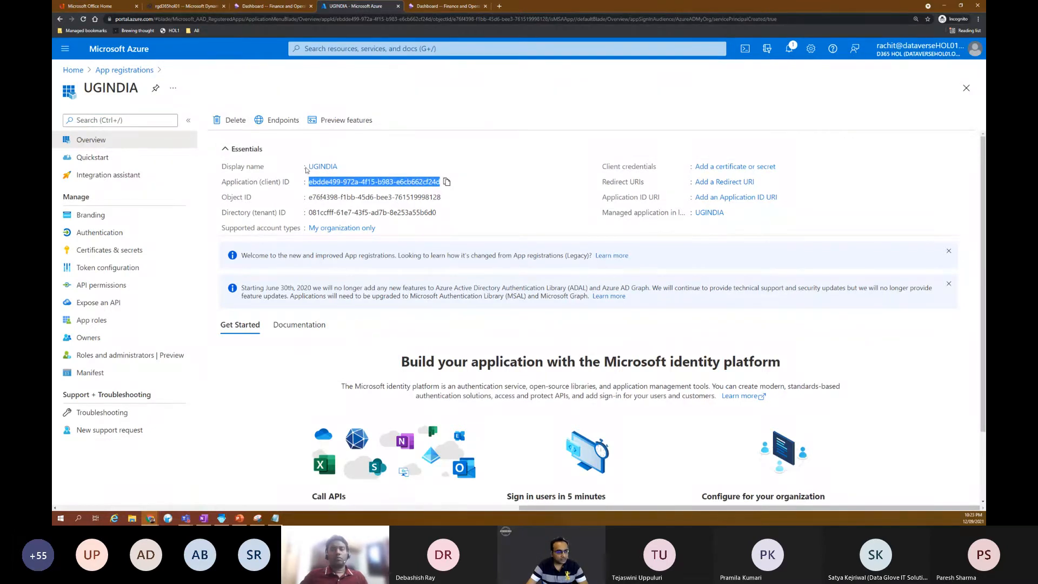
Add a client secret to the UGINDIA application with the description Secret and the recommended 6-month expiry.
click(132, 251)
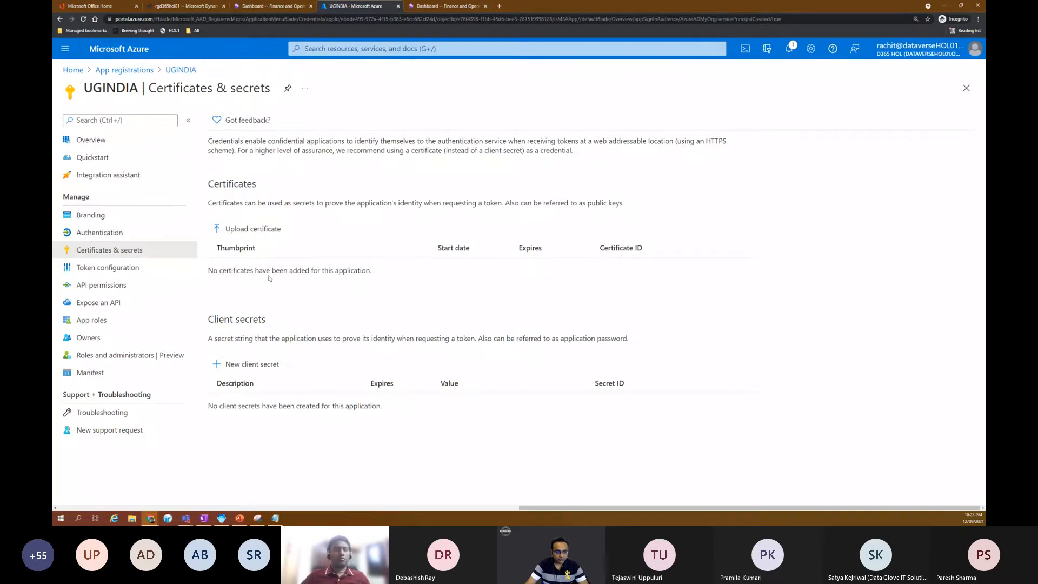
click(252, 366)
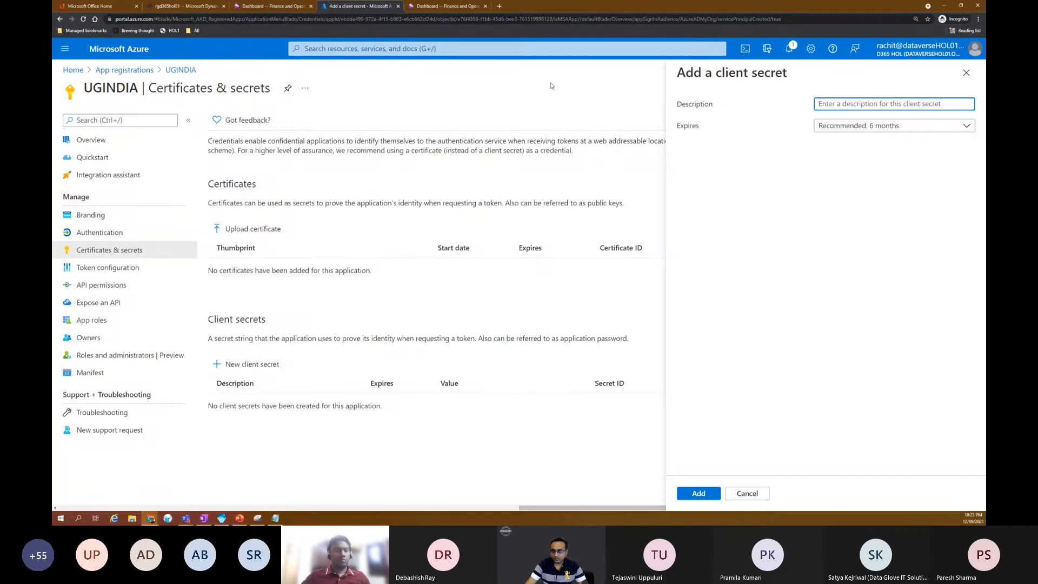
text(S)
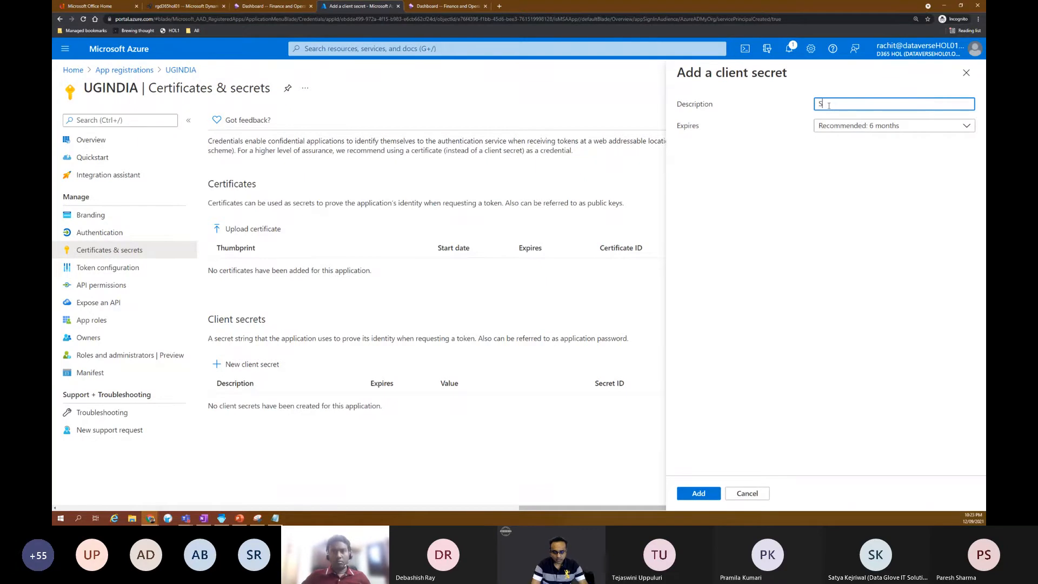
text(ecreat)
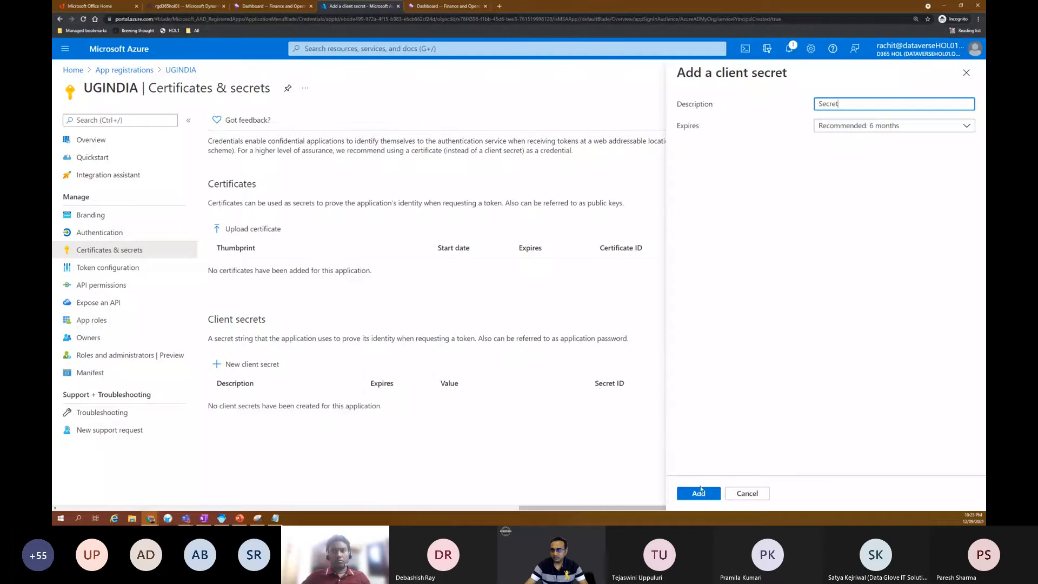
click(699, 492)
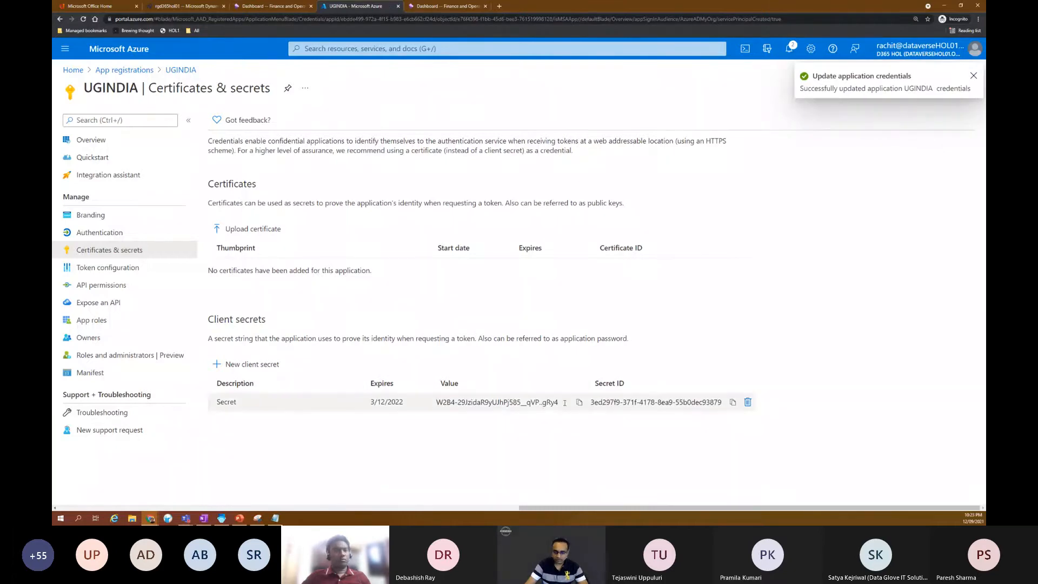
Examine the value of the new client secret for UGINDIA.
click(459, 403)
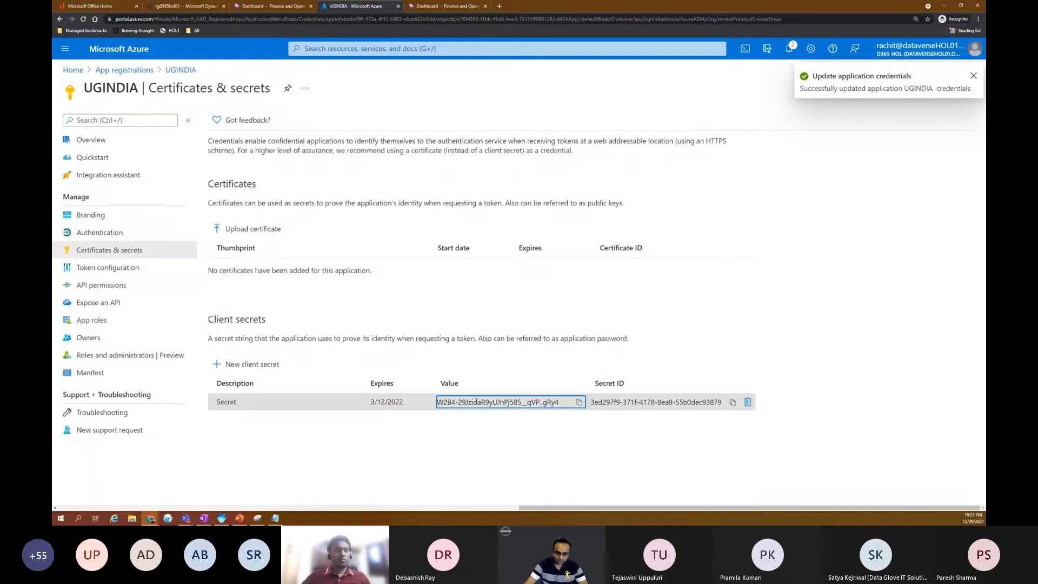
double_click(476, 401)
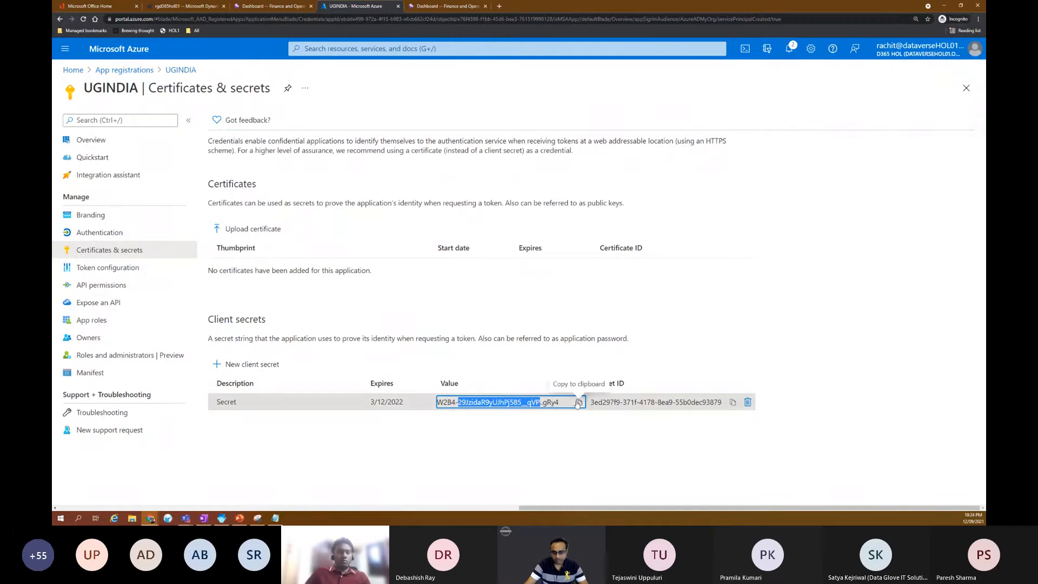
click(725, 354)
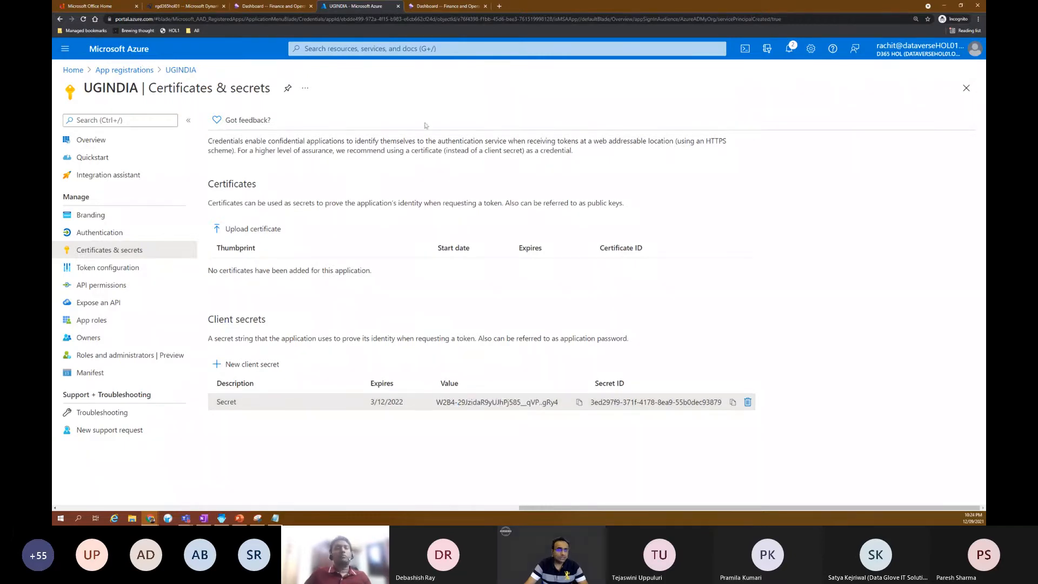
Switch to Finance and Operations and open Feature management with all features listed.
click(281, 5)
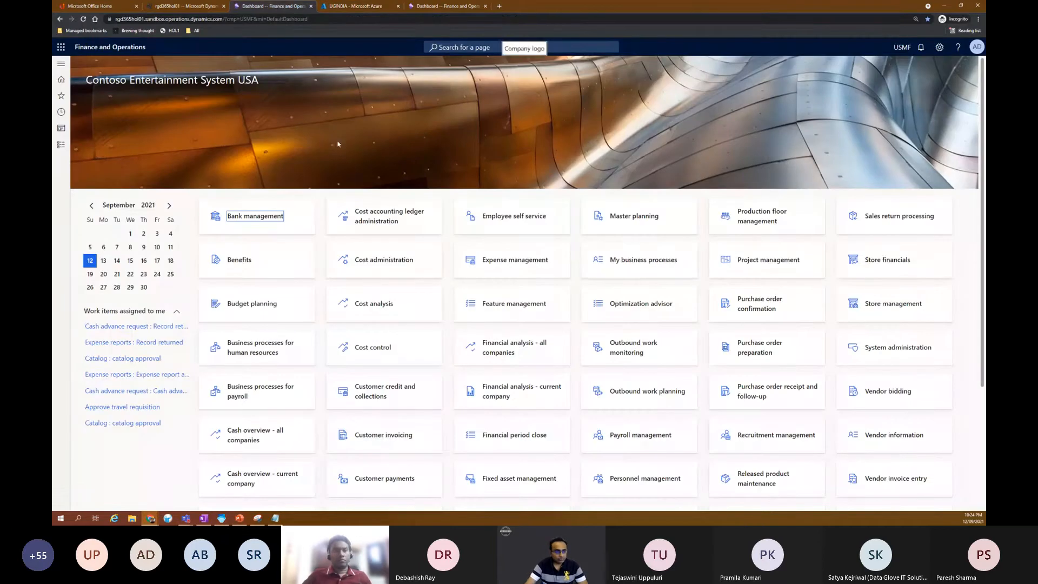
click(62, 63)
click(109, 131)
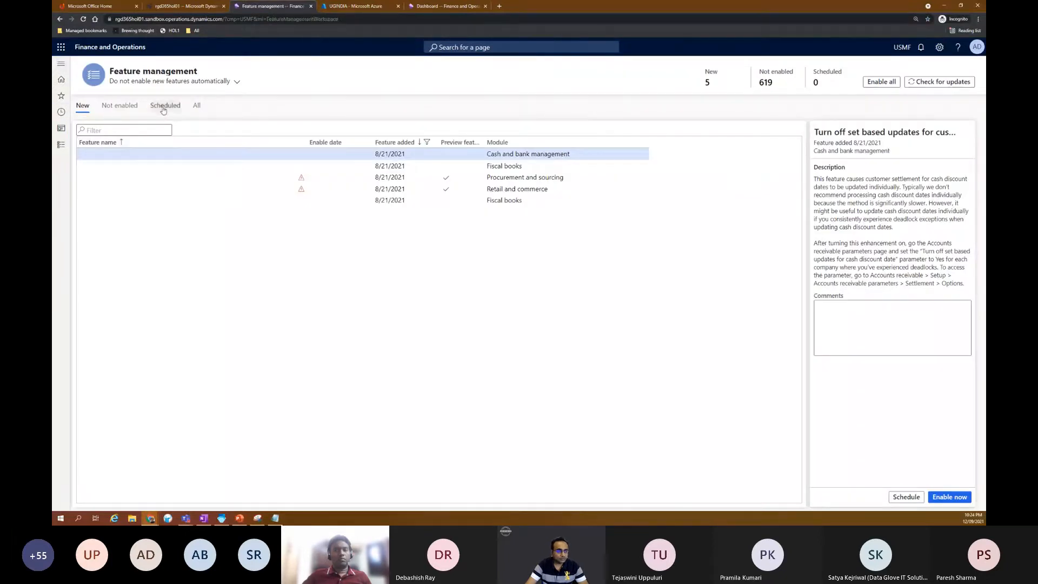
click(197, 106)
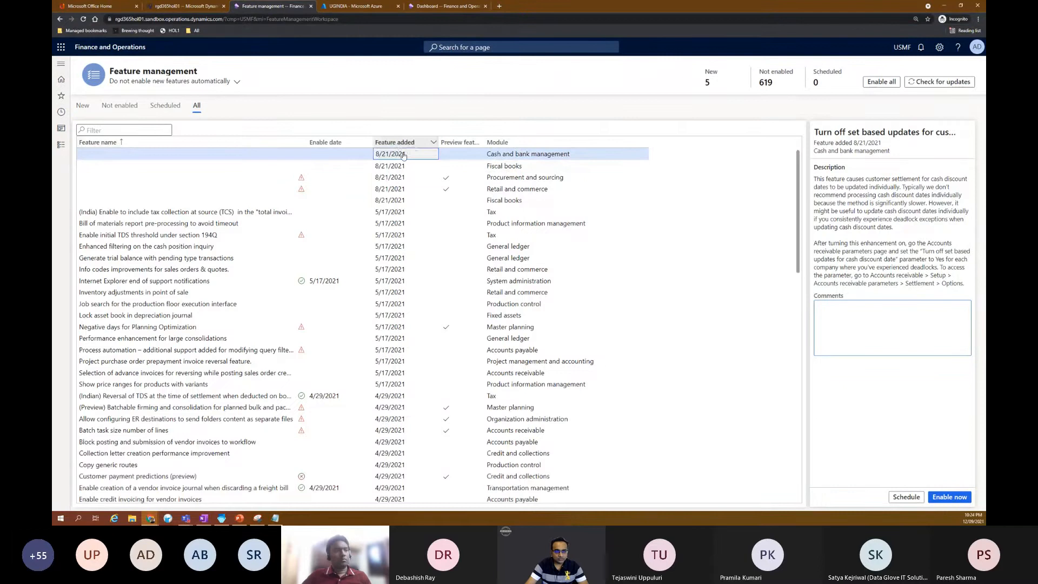
Sort the feature list by the date each feature was added, newest first.
click(415, 143)
click(401, 170)
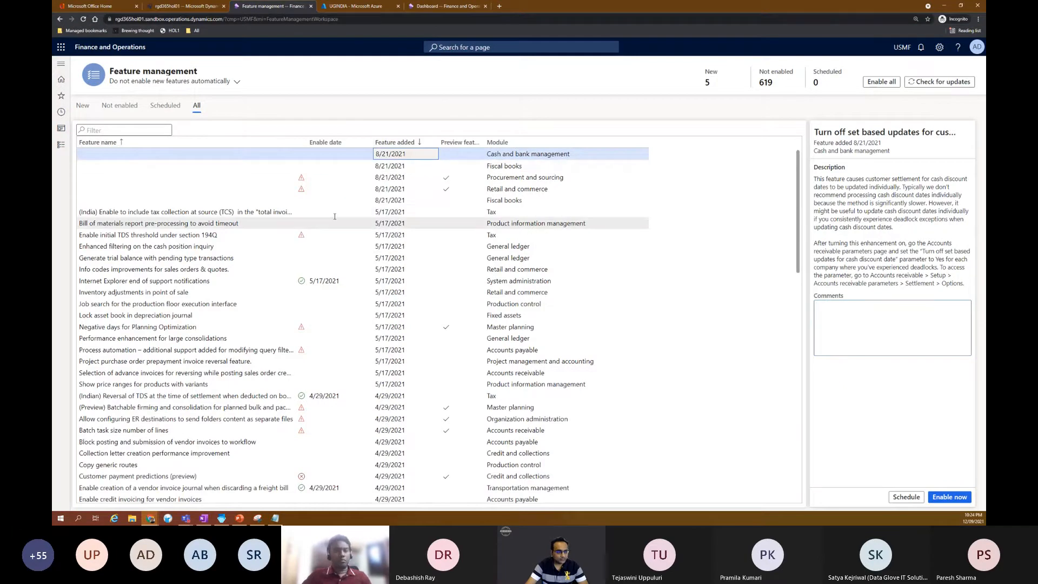
click(434, 144)
click(419, 168)
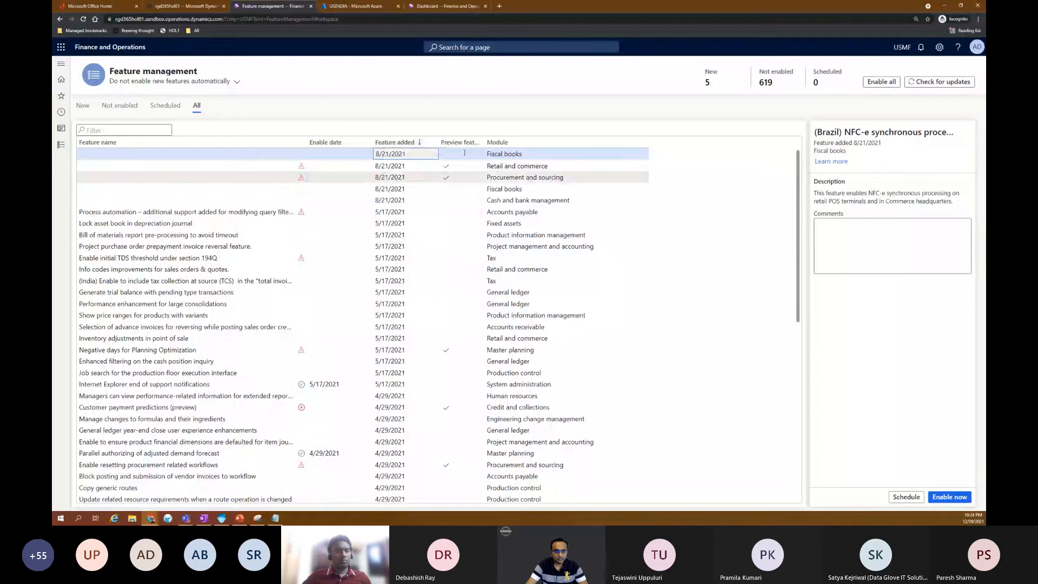
Sort the features by enable date, newest first, and select the name "User settings, icons, and step titles for the new warehouse app".
click(368, 150)
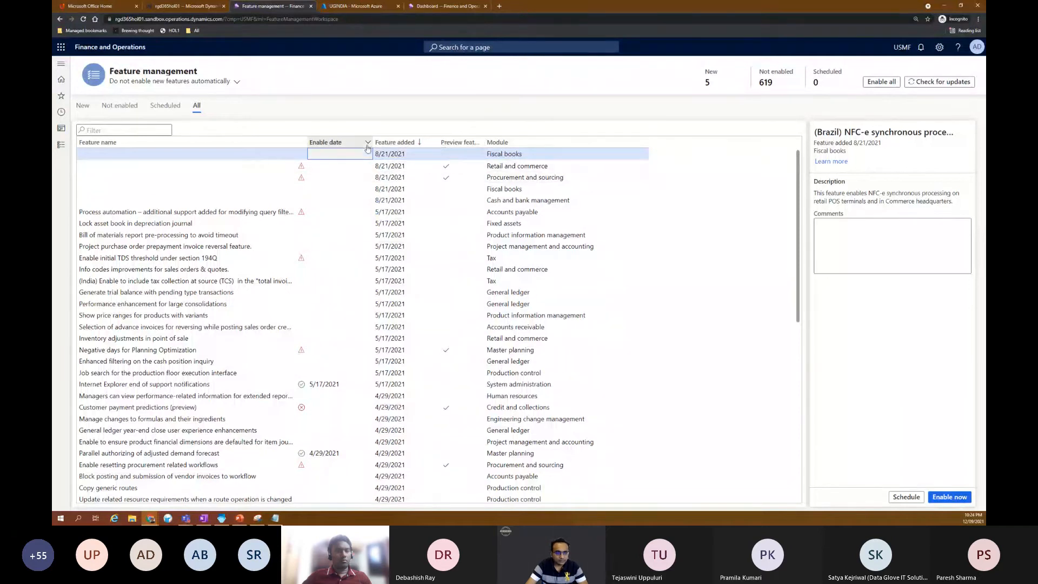
click(368, 144)
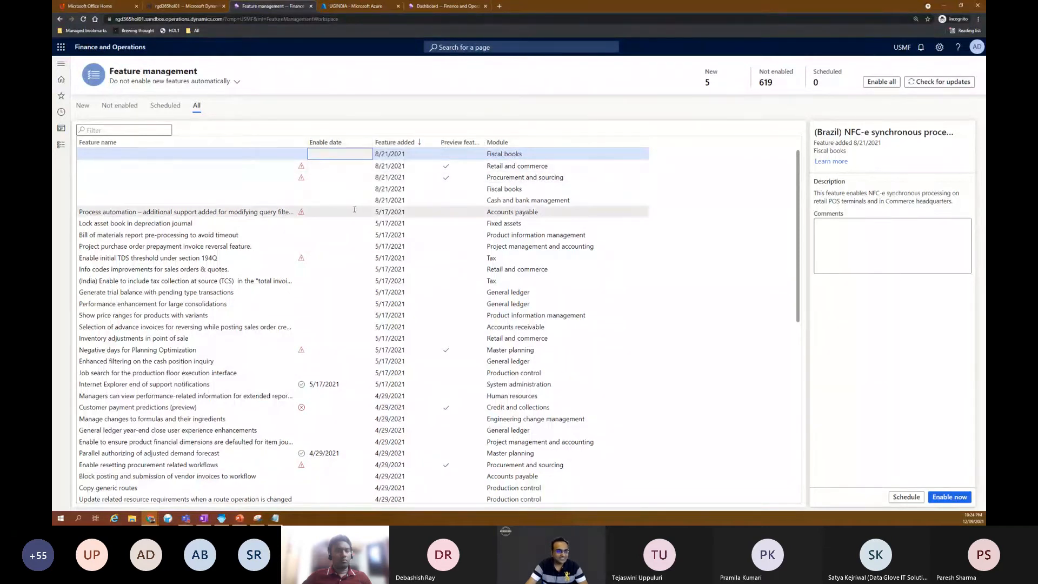
drag(261, 179, 79, 178)
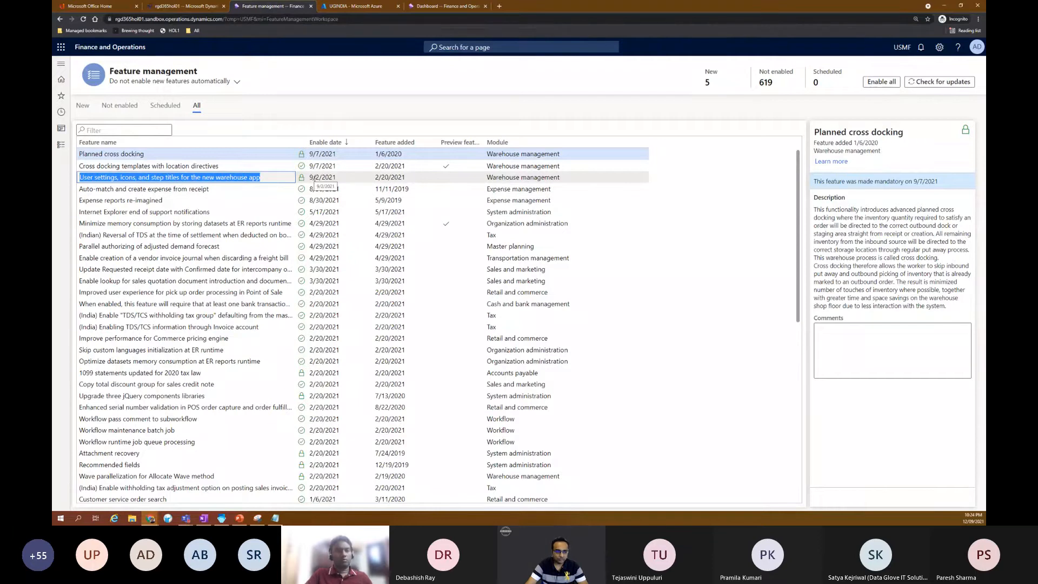
Open the Users page from the recently visited pages.
click(65, 68)
double_click(105, 296)
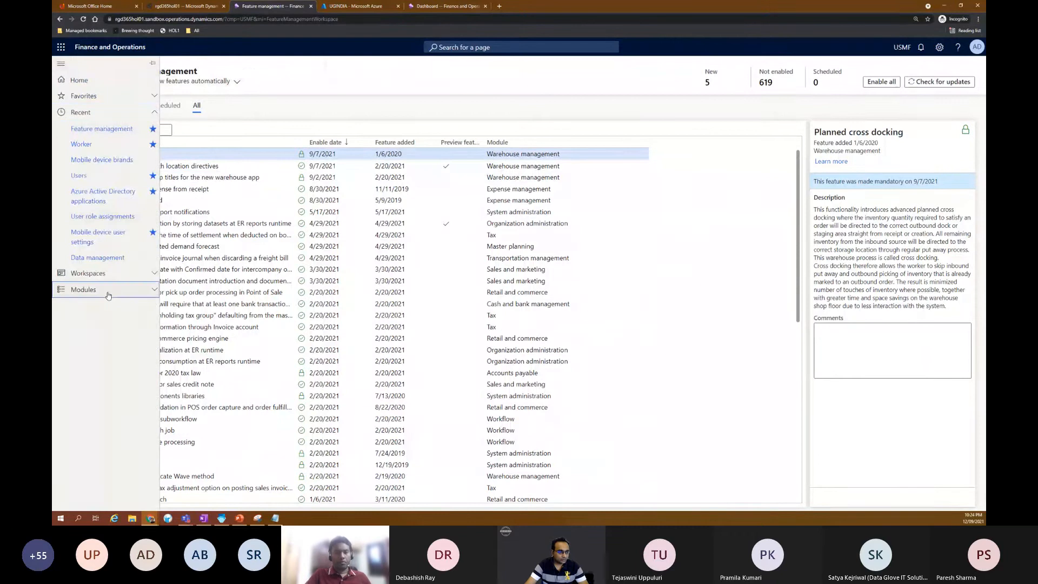
click(113, 113)
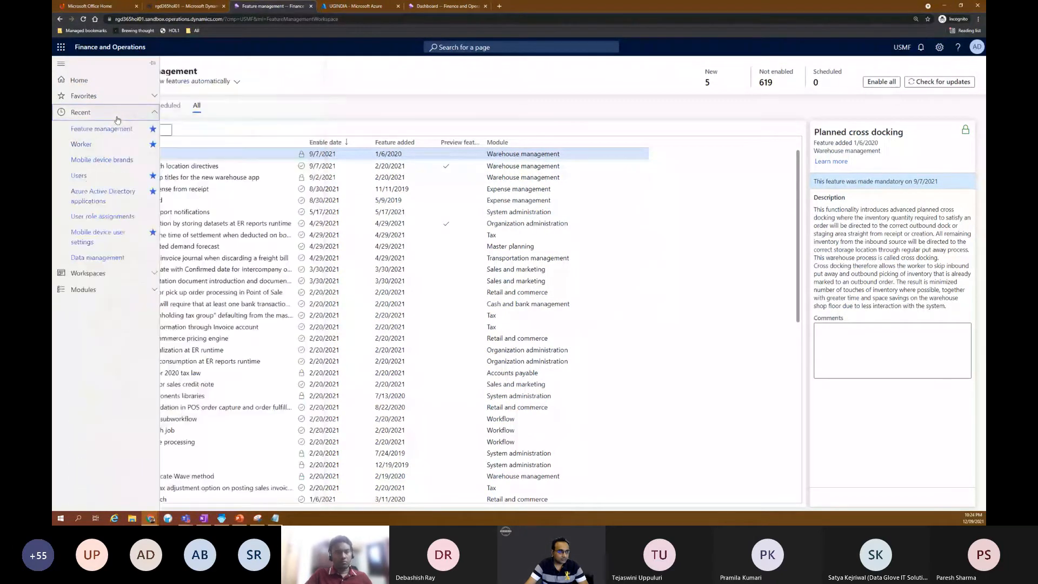
click(85, 177)
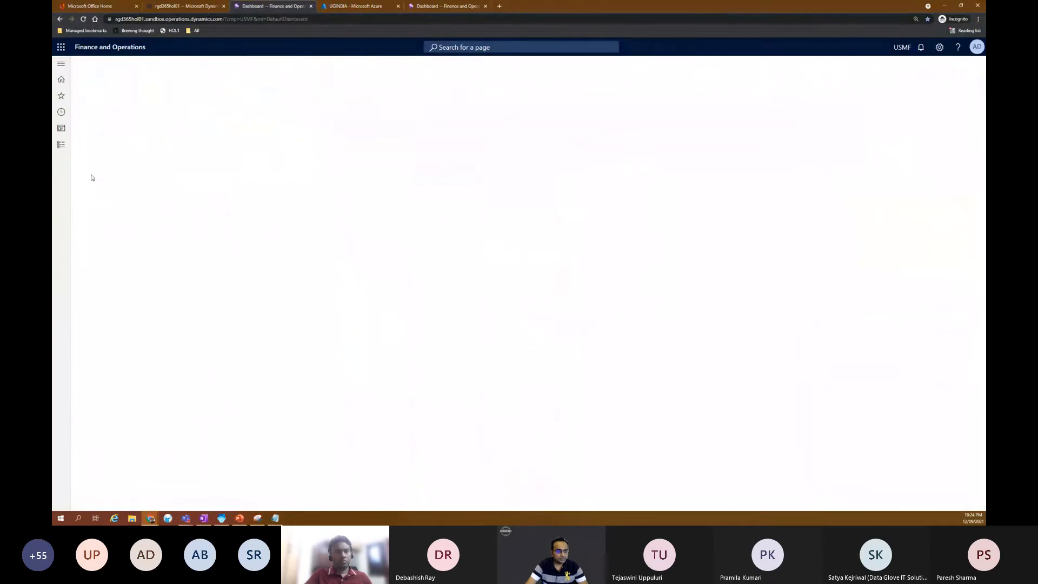
Filter the users to IDs beginning with W, open WMAPP, and select its Warehouse mobile device user role.
click(173, 165)
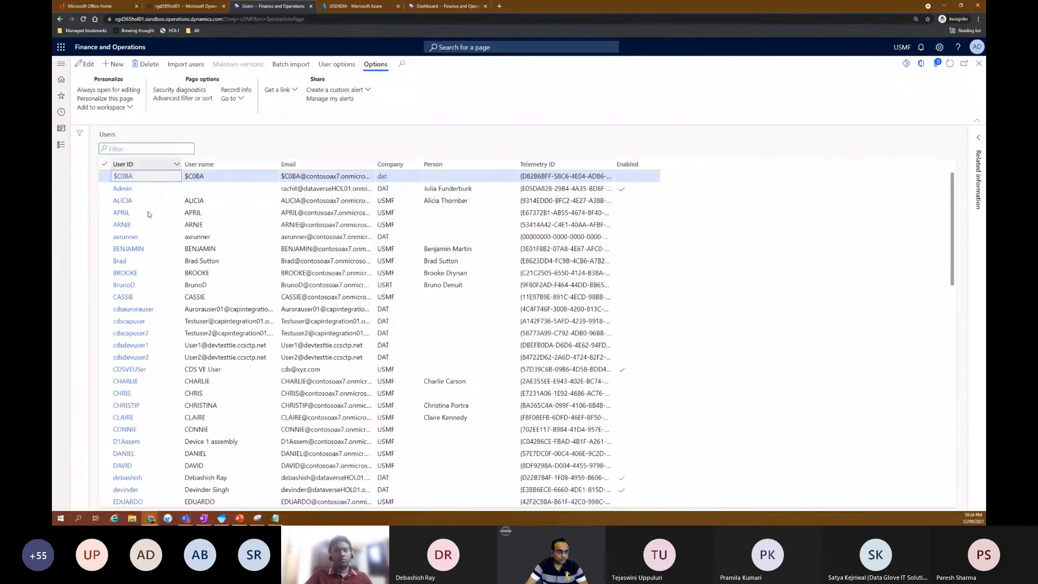
text(W)
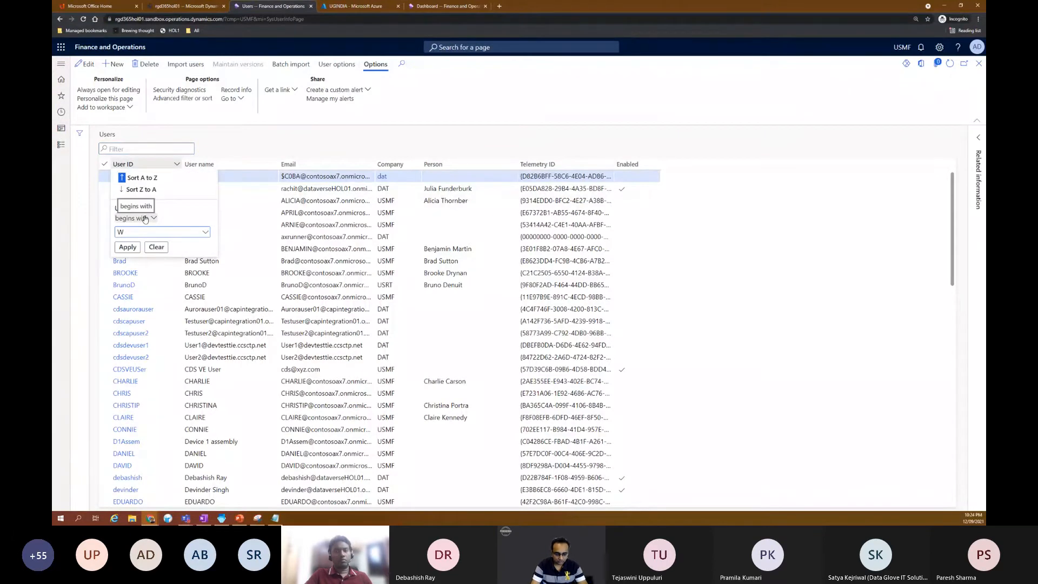
key(Return)
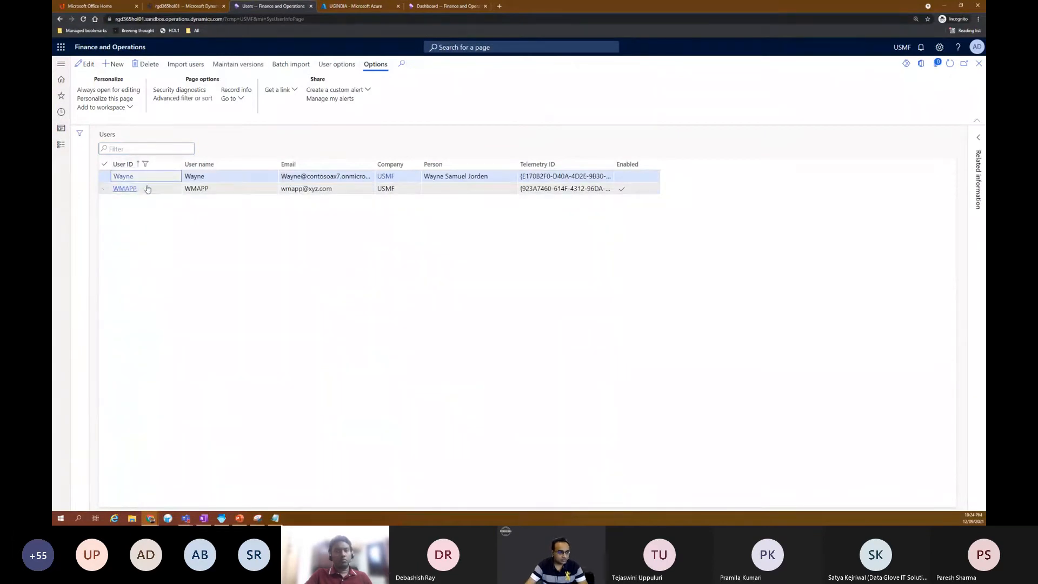
click(125, 188)
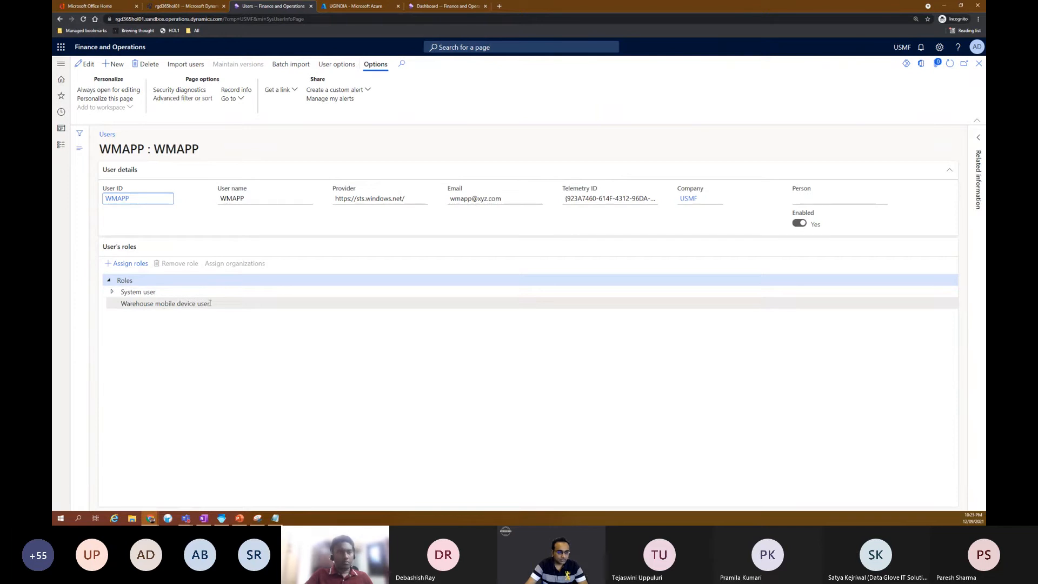
click(145, 303)
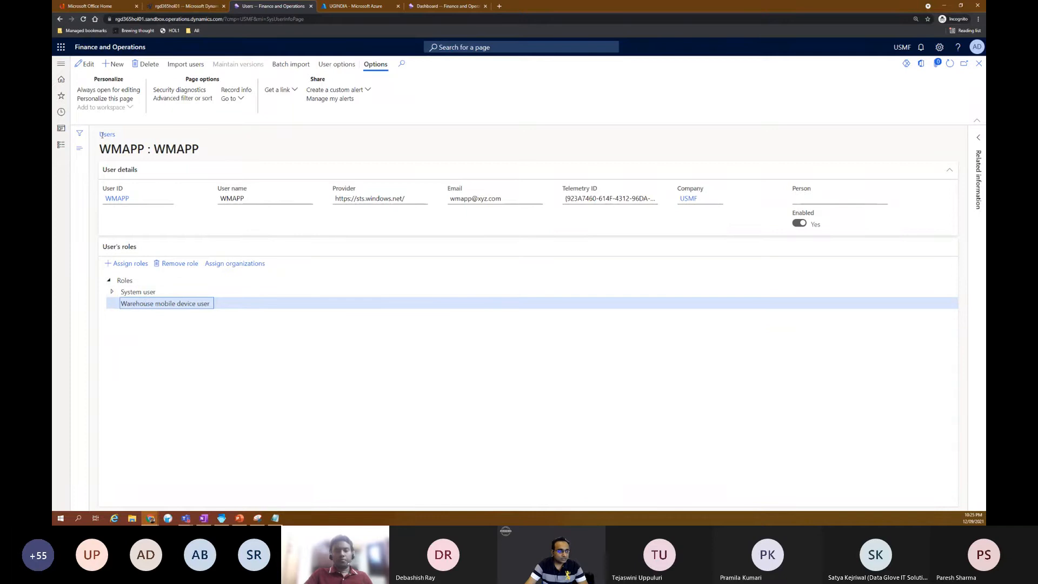
Open Azure Active Directory applications and examine the client ID registered for the WMAPP user.
click(61, 65)
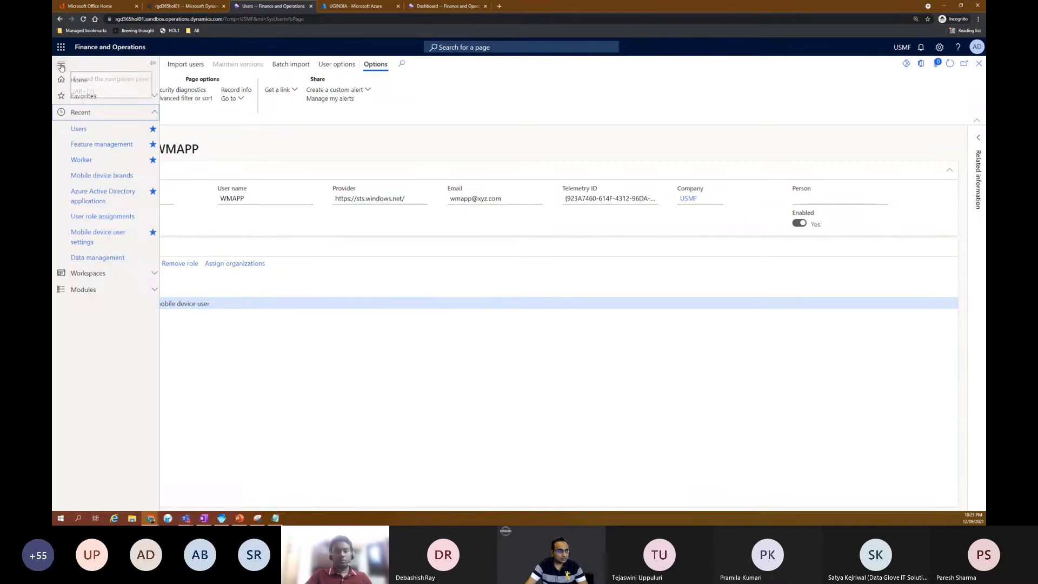
click(116, 201)
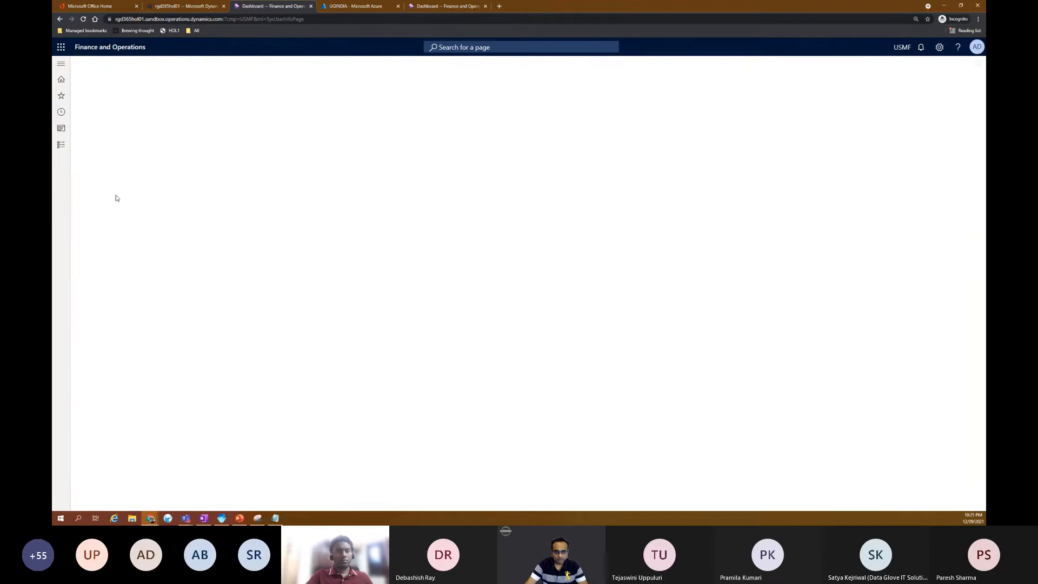
key(ctrl+plus)
key(ctrl+plus)
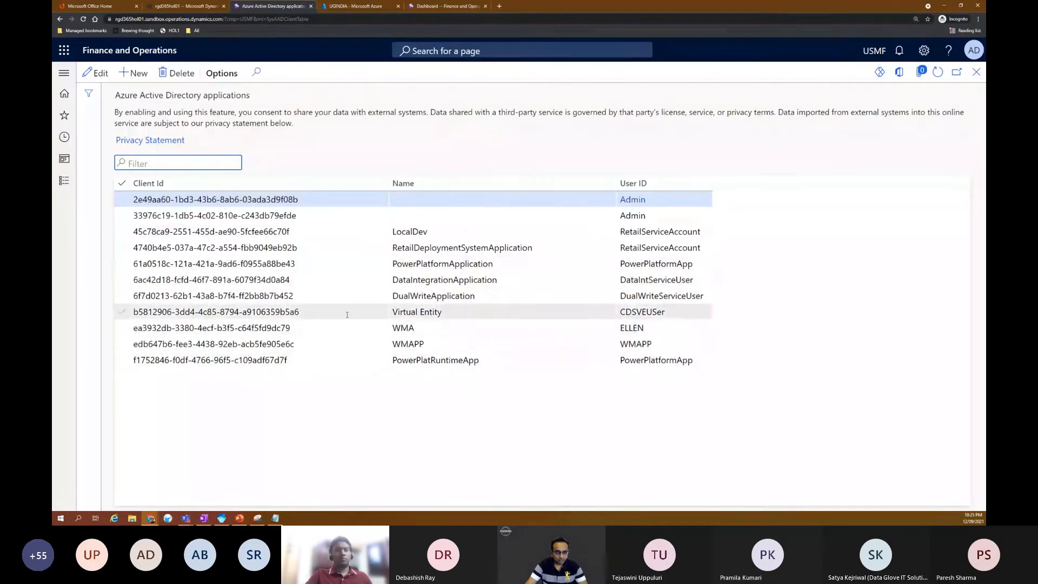
click(332, 345)
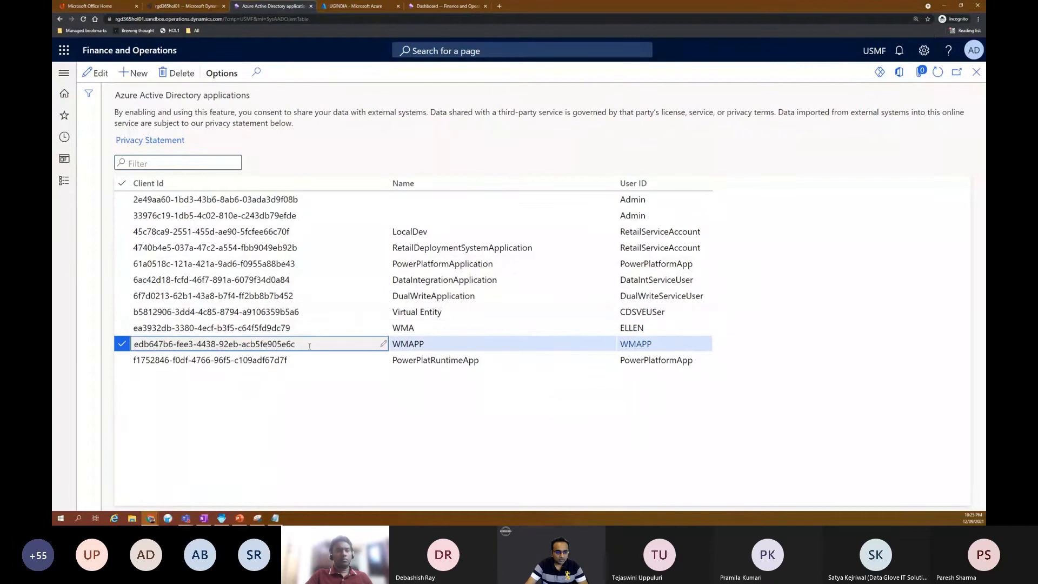
drag(219, 344, 134, 344)
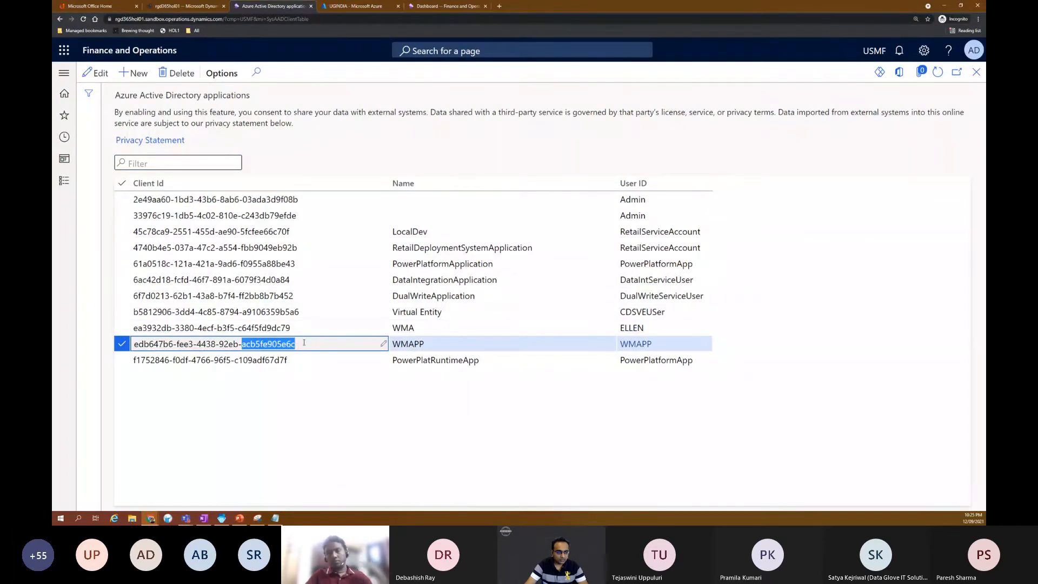
Switch to the Azure portal, open the UGINDIA app registration, and examine its application (client) ID.
click(342, 7)
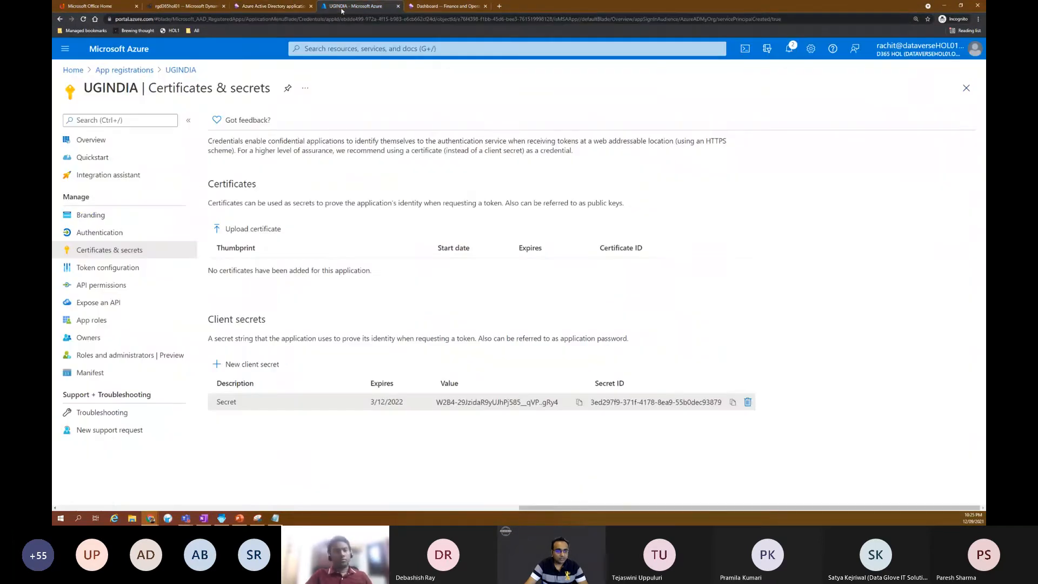
click(124, 69)
click(112, 341)
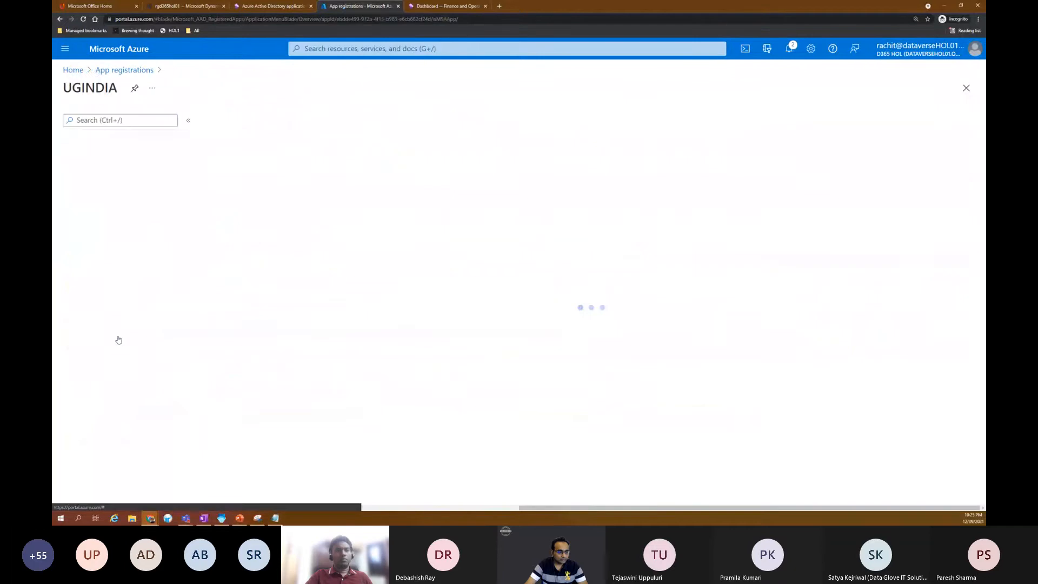
click(327, 182)
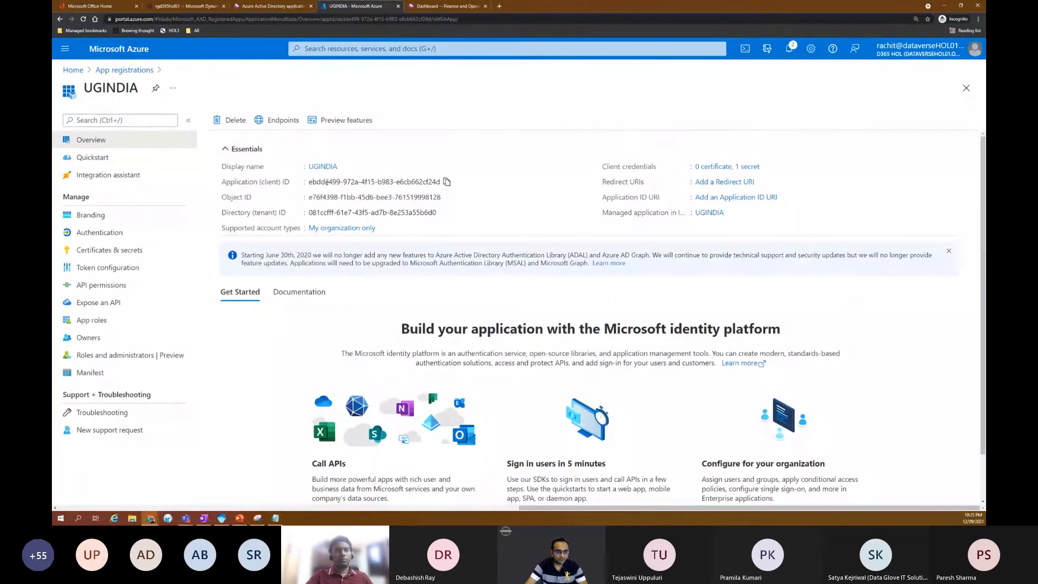
triple_click(359, 181)
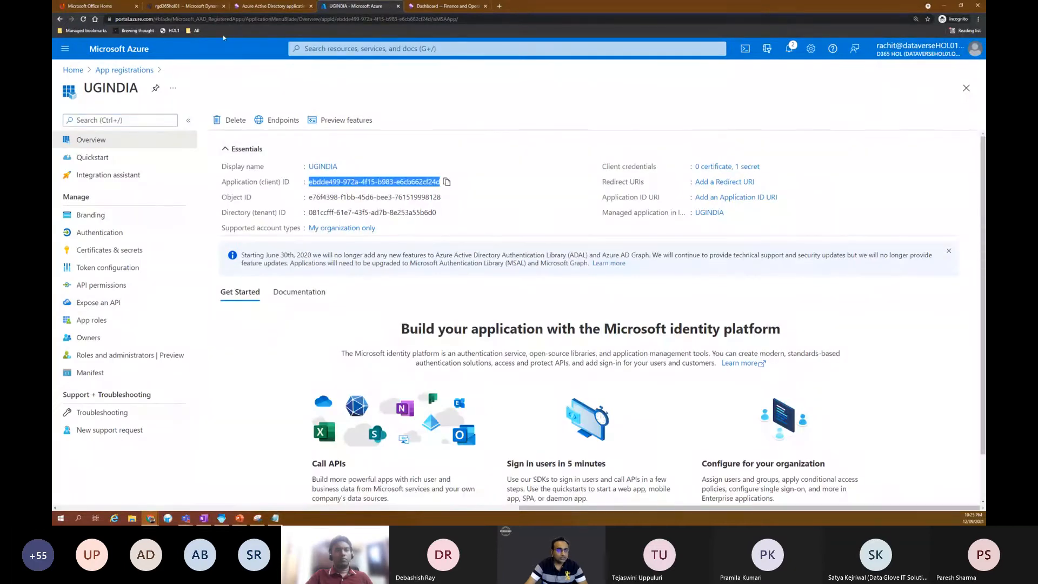
Return to Finance and Operations, open the Worker page, and inspect the password reset form for work user RG.
click(262, 7)
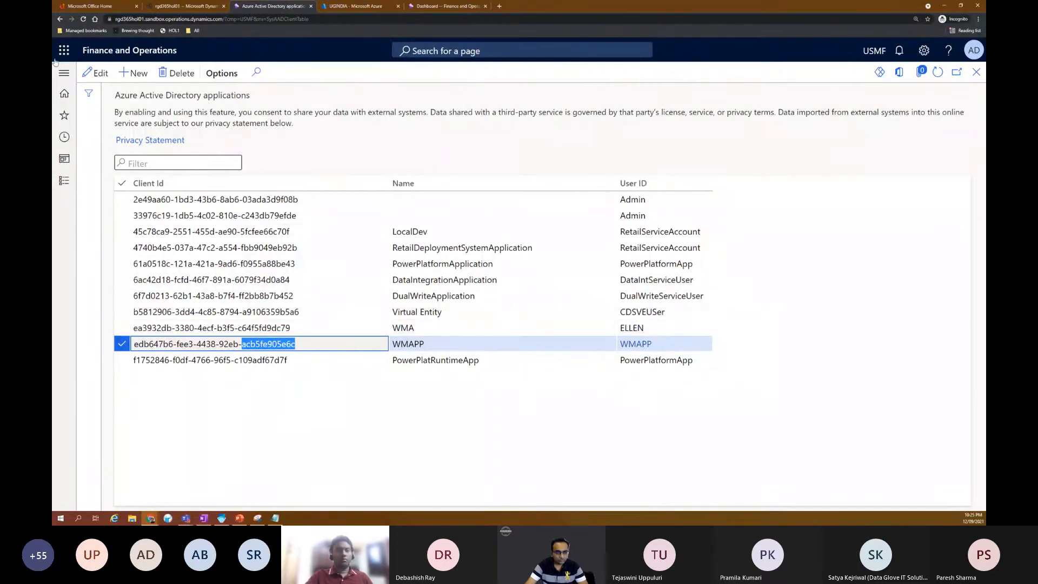
click(71, 73)
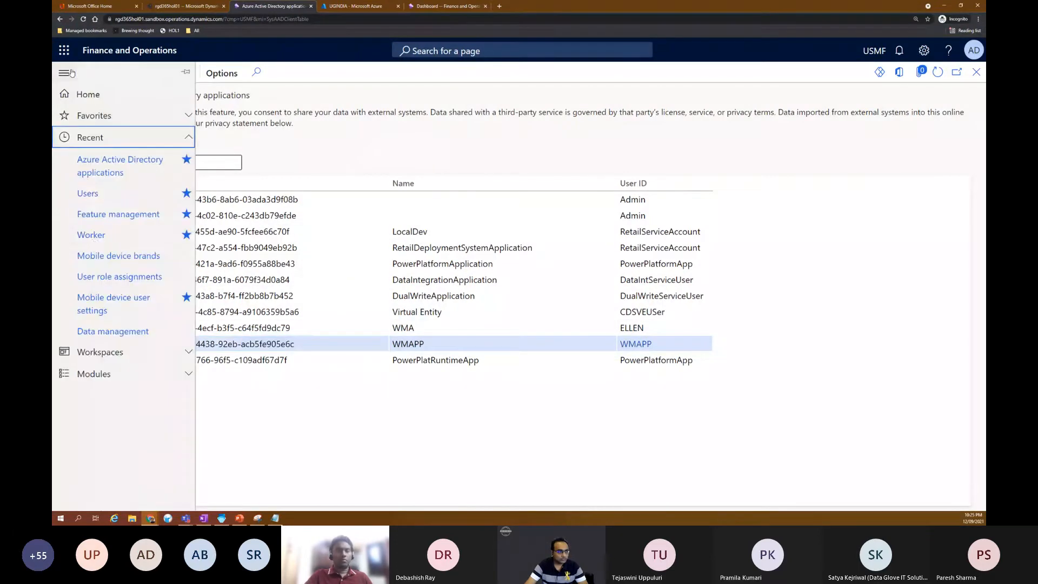
click(96, 234)
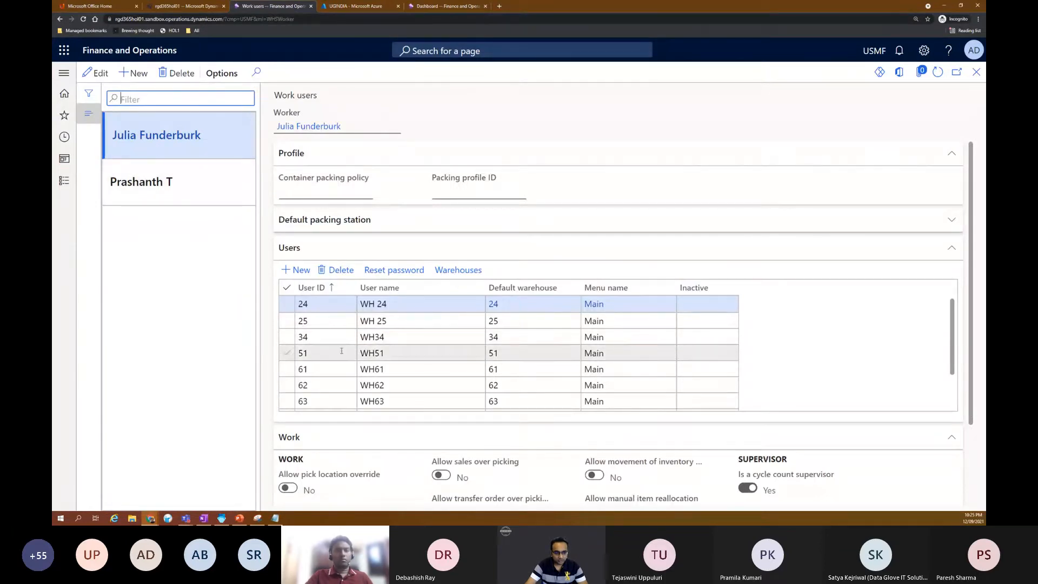
scroll(336, 367, down, 2)
click(330, 407)
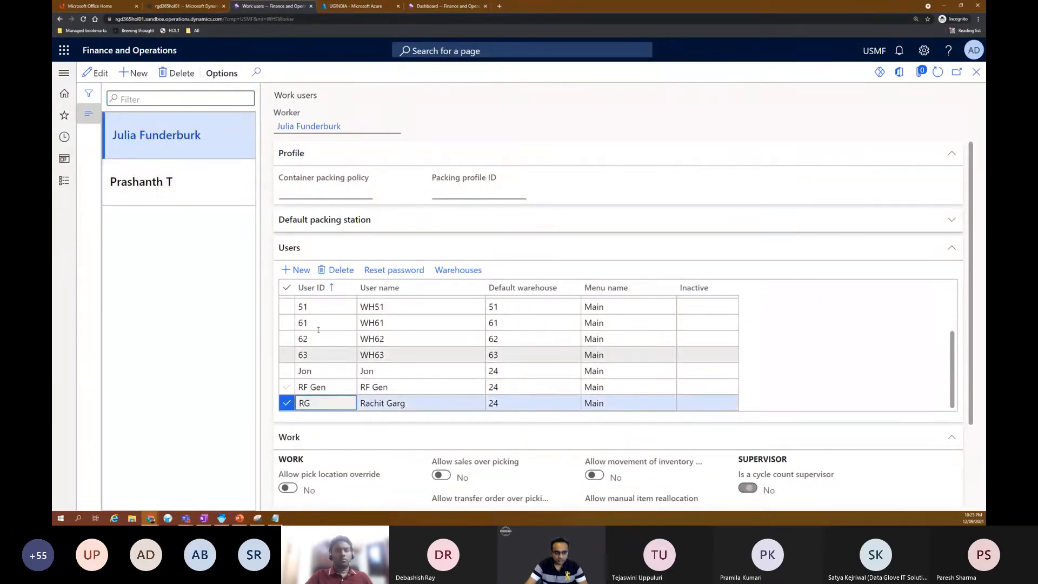
click(394, 270)
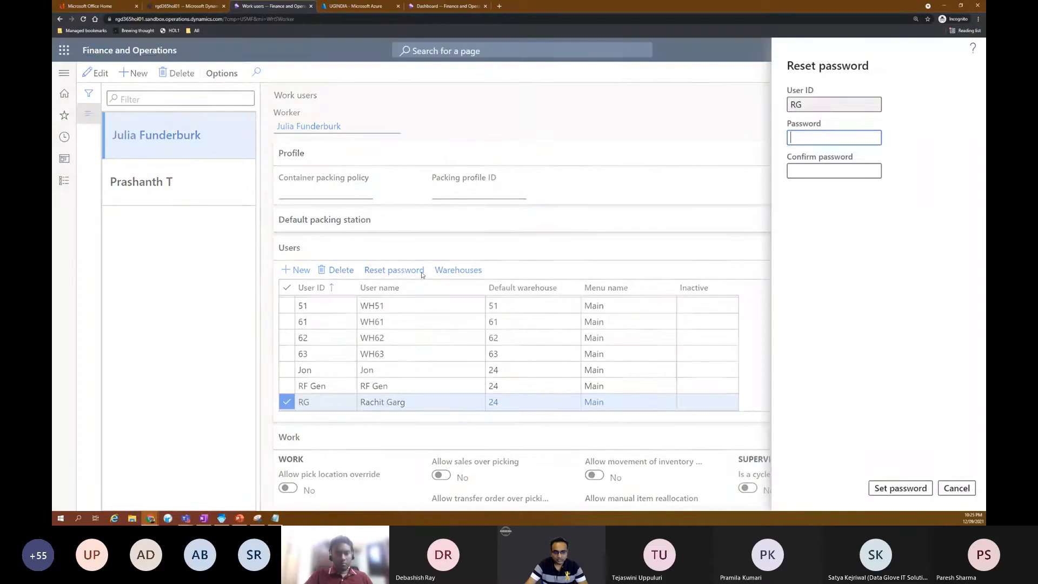
click(957, 488)
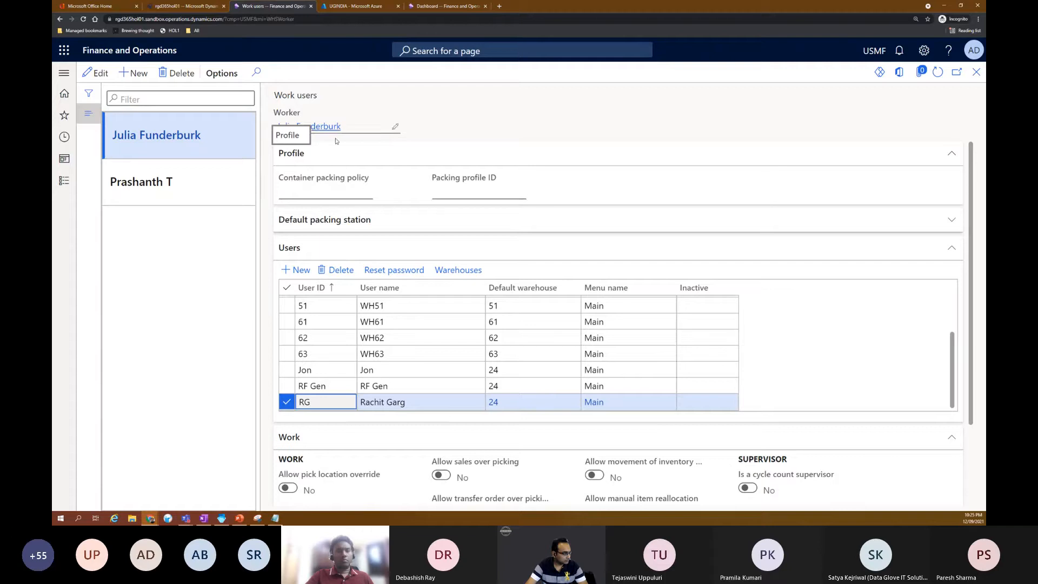
Open Mobile device user settings and review the Dell Inc. Vostro 3590 settings for users 24 and PRT.
click(64, 72)
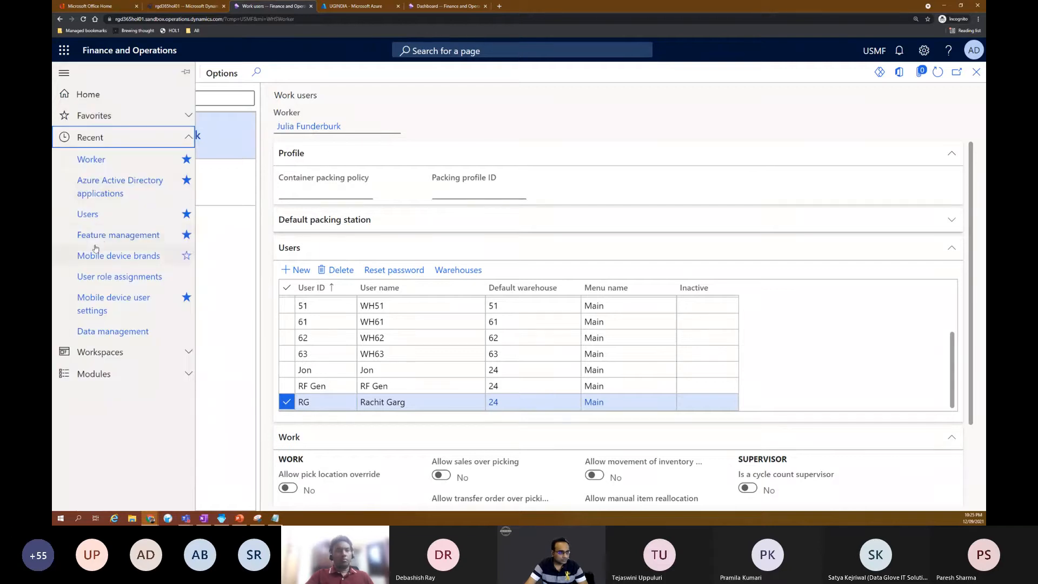
click(100, 115)
click(100, 203)
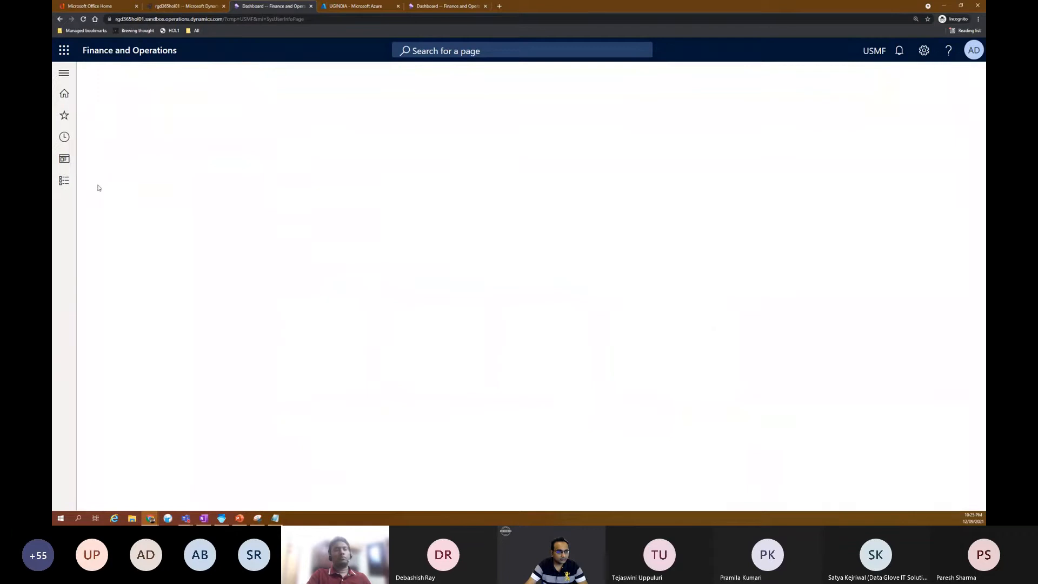
click(187, 153)
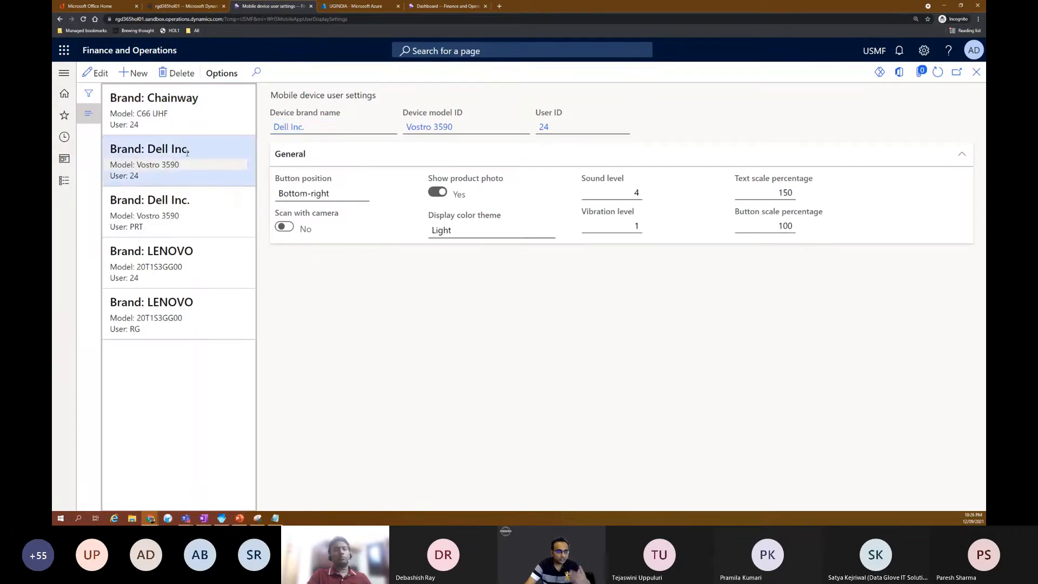
click(204, 225)
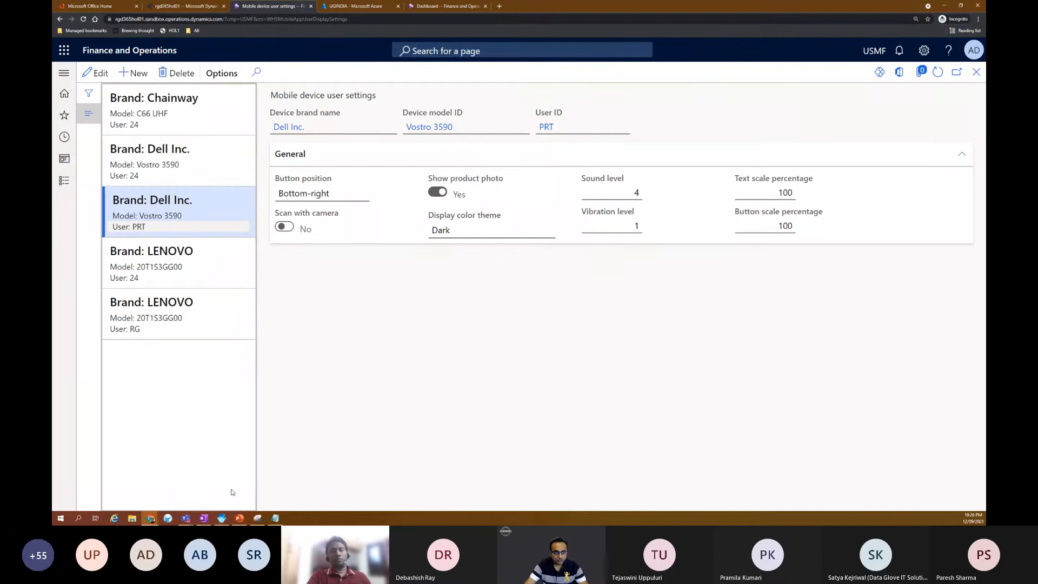
Switch to the Warehouse Management app and log off the current user.
click(221, 519)
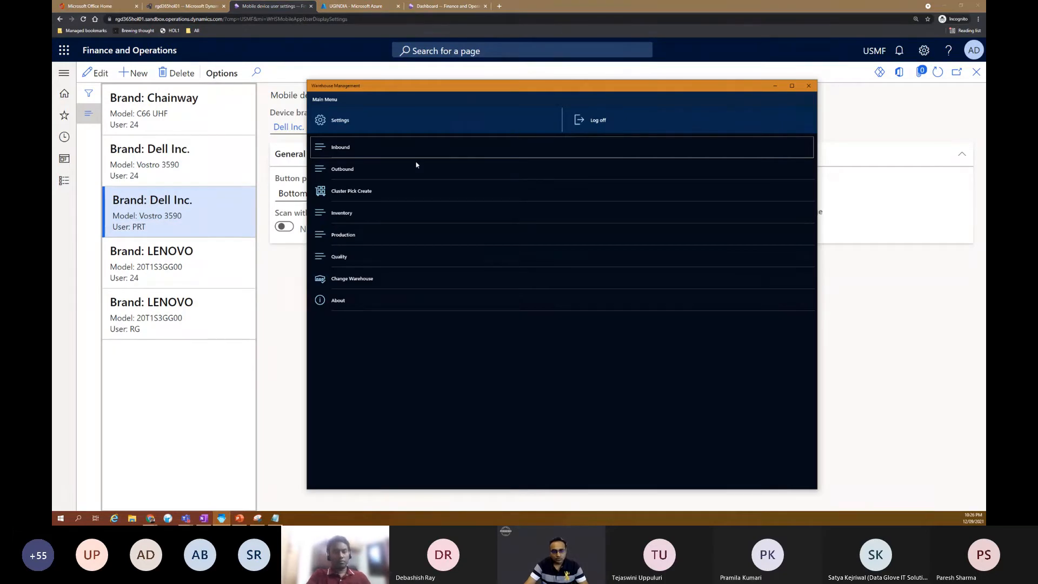
click(340, 121)
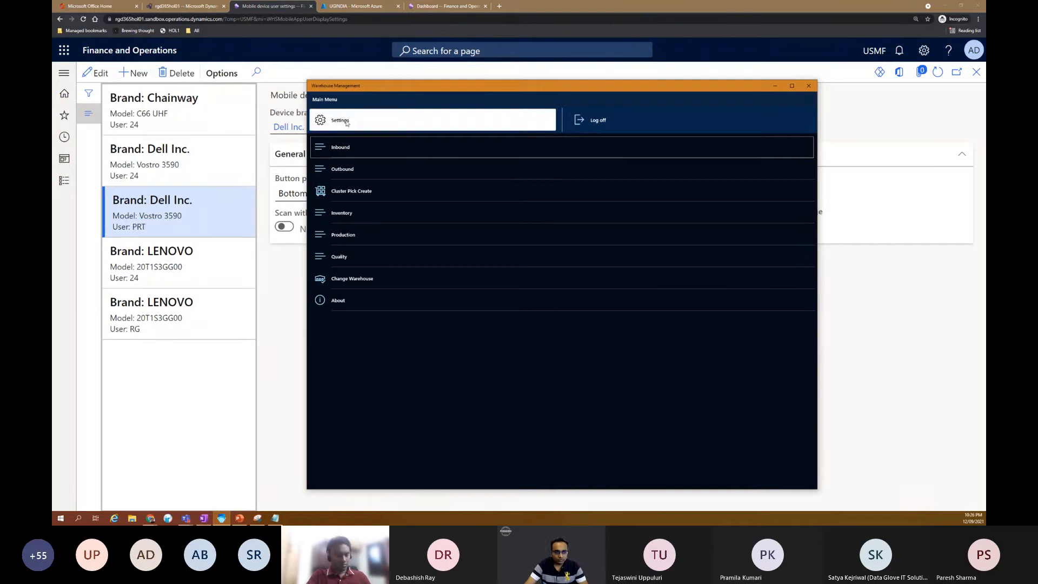
click(586, 334)
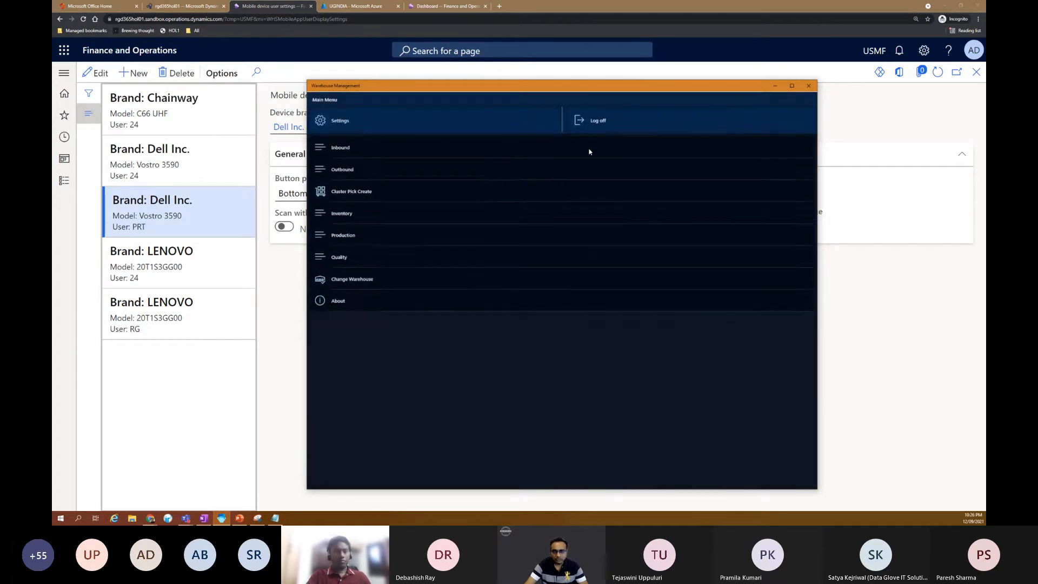
click(606, 117)
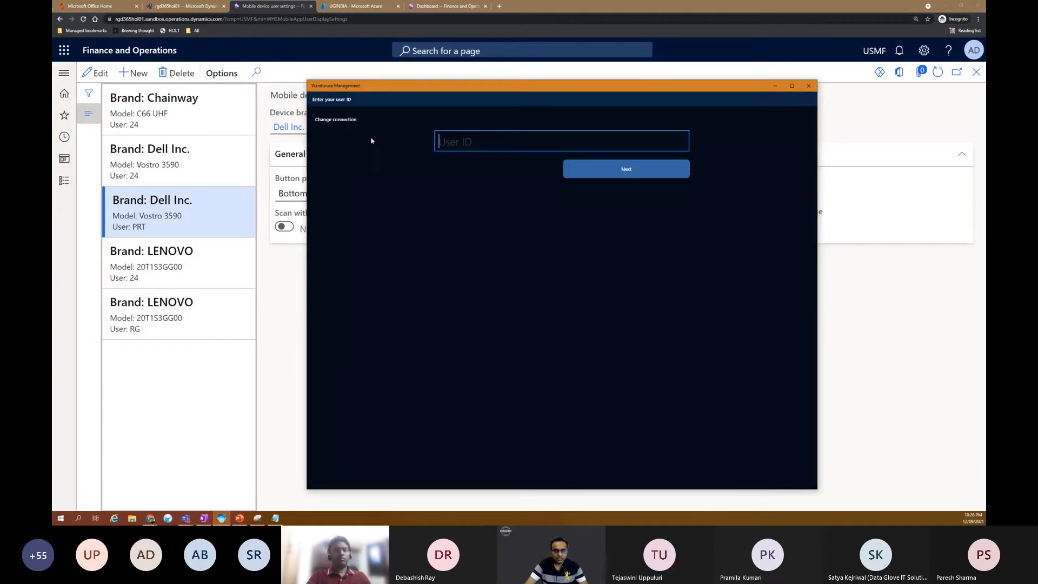
Change the connection, choosing WMApp, and open its connection settings for editing.
click(343, 120)
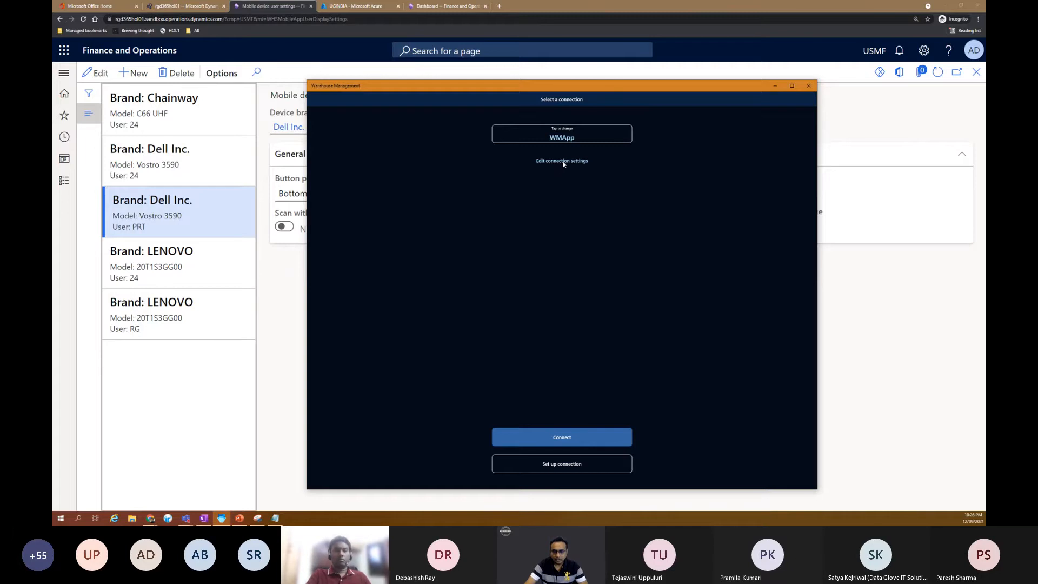
click(567, 139)
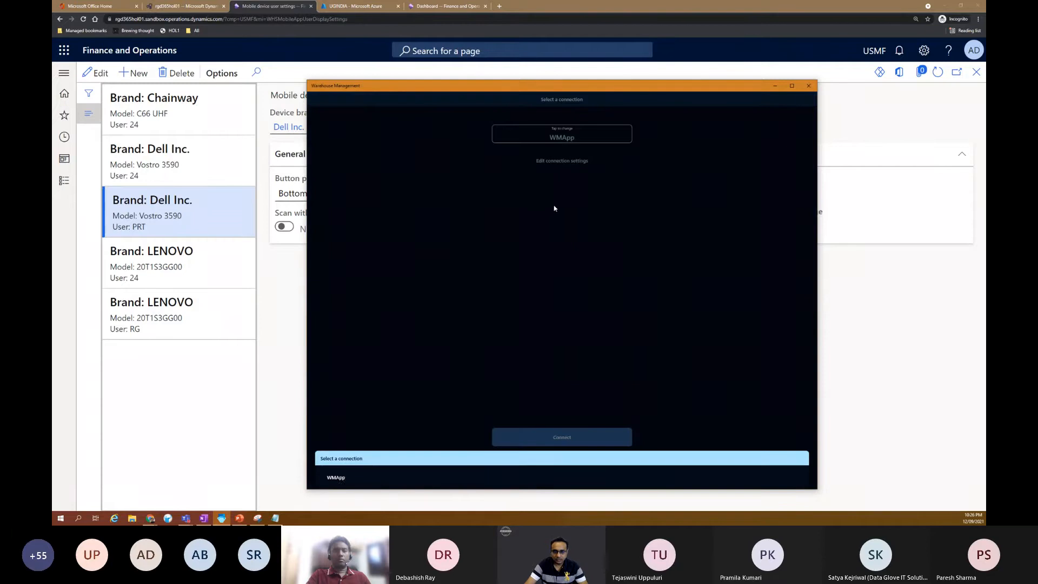
click(341, 478)
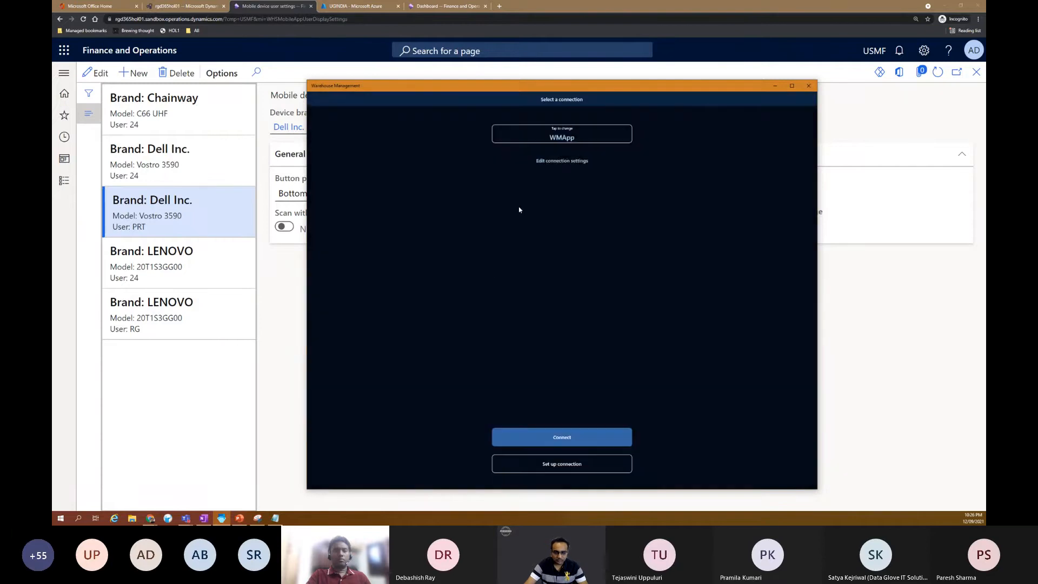
click(562, 161)
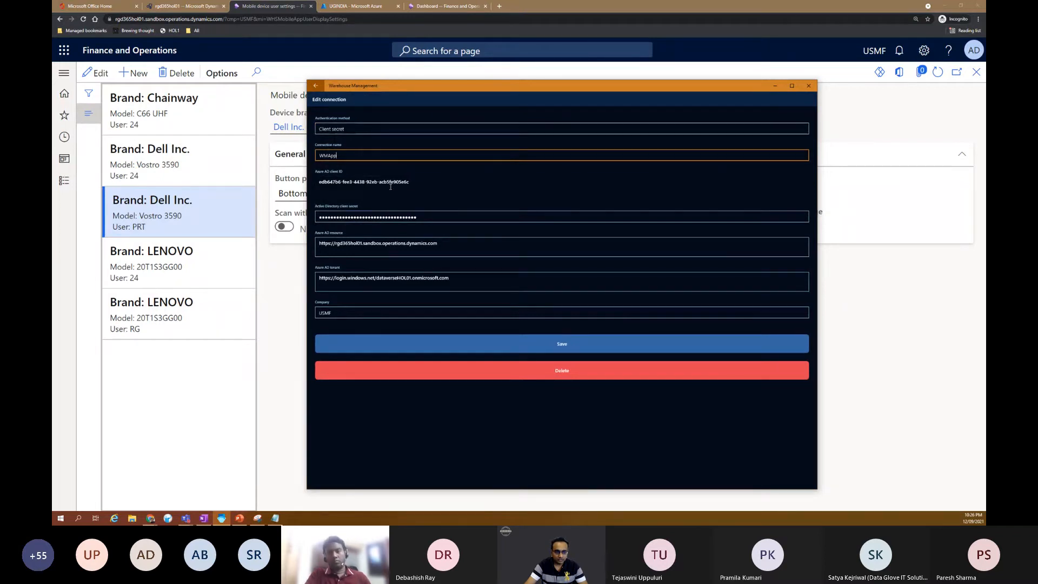
Examine the Azure AD client ID, client secret, resource and tenant fields of the WMApp connection.
drag(411, 183, 317, 182)
drag(421, 219, 320, 216)
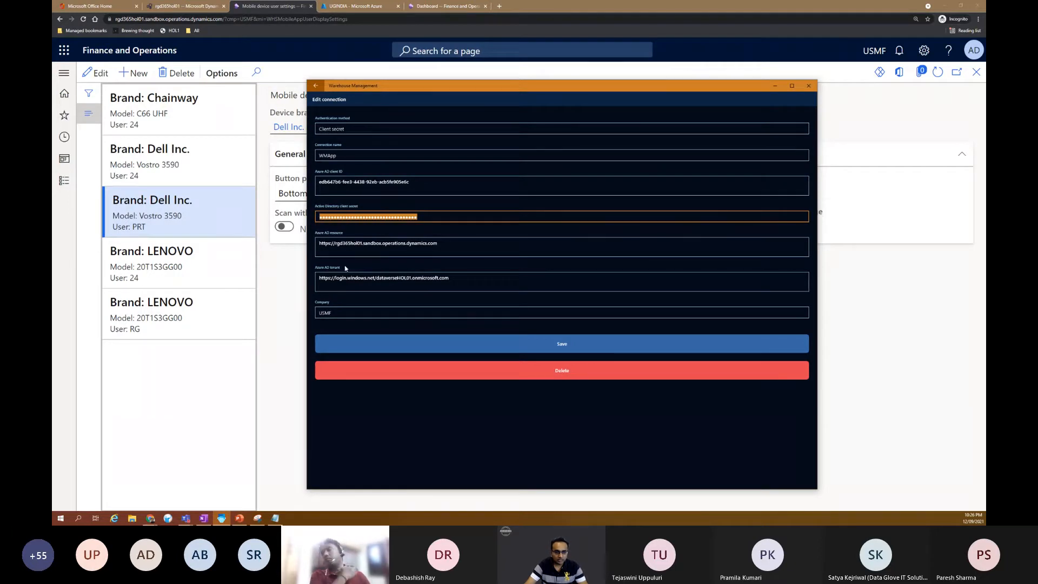
drag(438, 244, 318, 244)
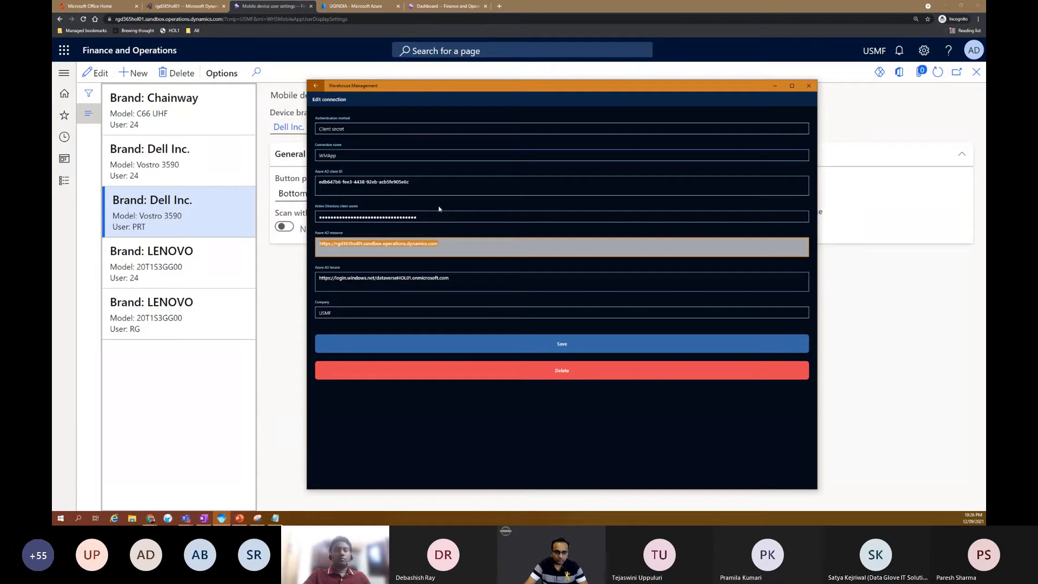
click(437, 246)
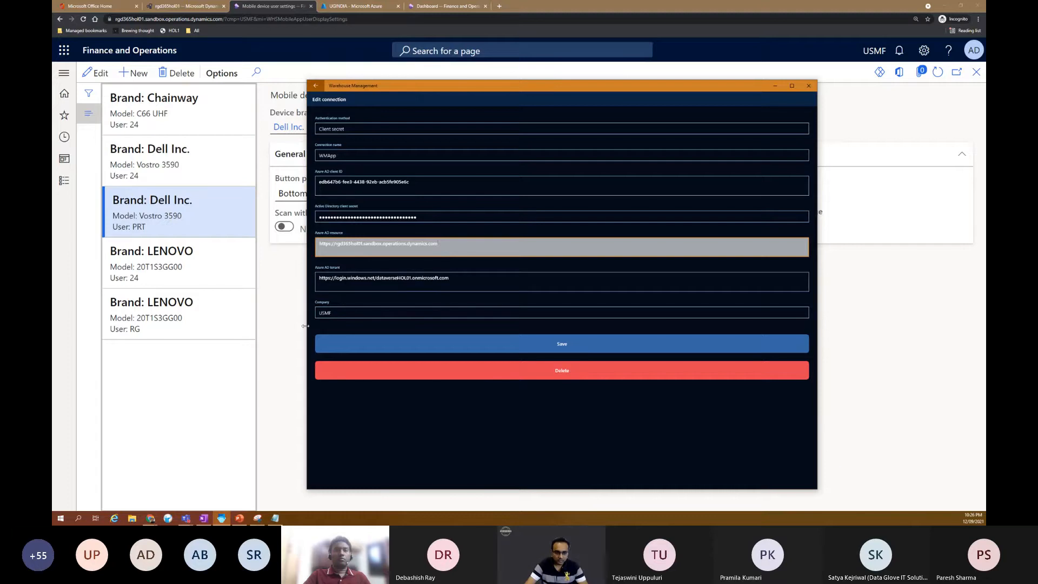
drag(449, 279, 319, 279)
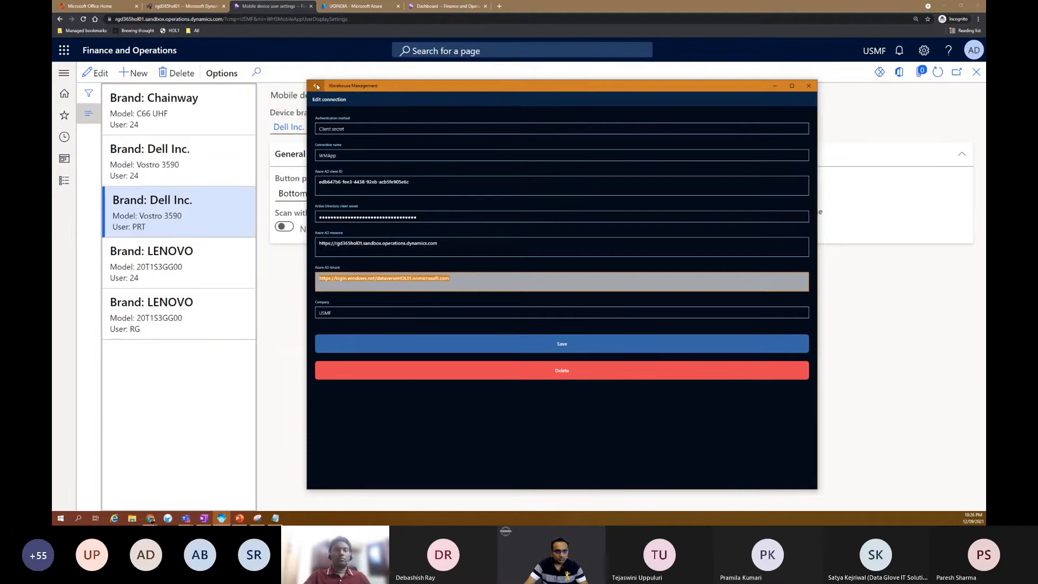
Review the UGINDIA app's client secrets in the Azure portal and return to the Warehouse Management app.
click(344, 7)
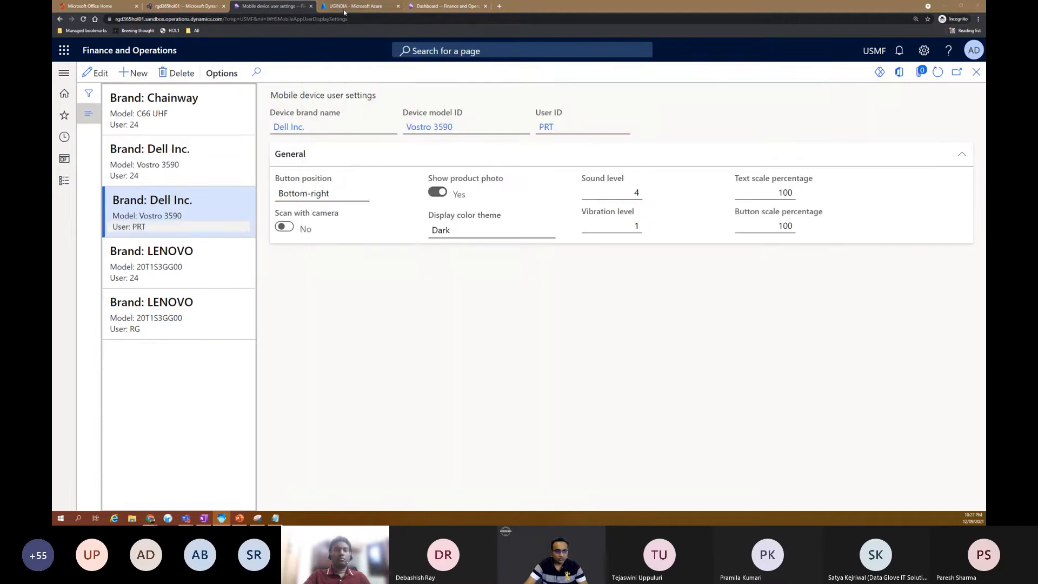
click(109, 250)
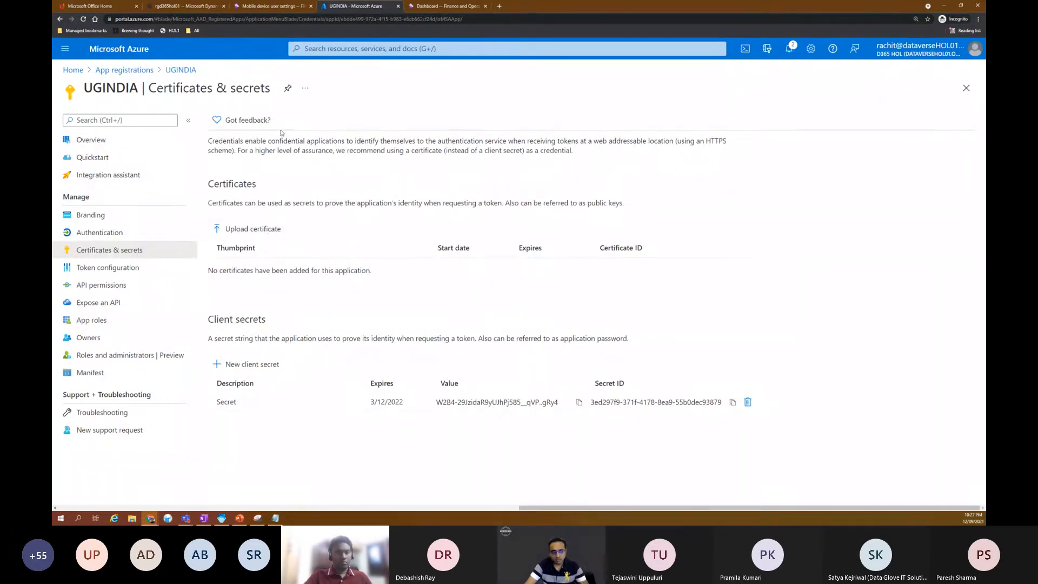
click(221, 519)
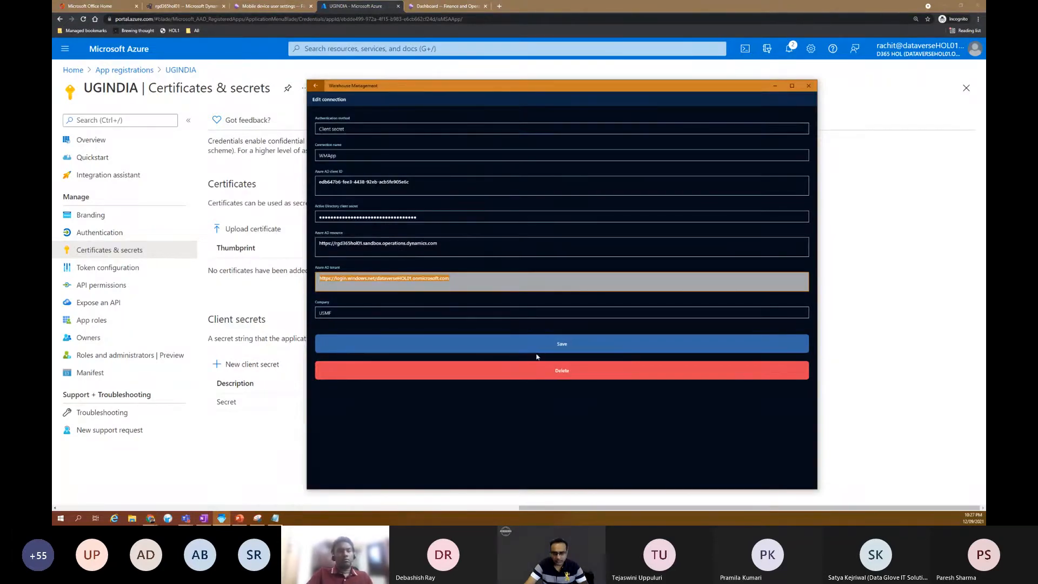
Save the WMApp connection and sign in through it with user ID RG and the account password.
click(538, 347)
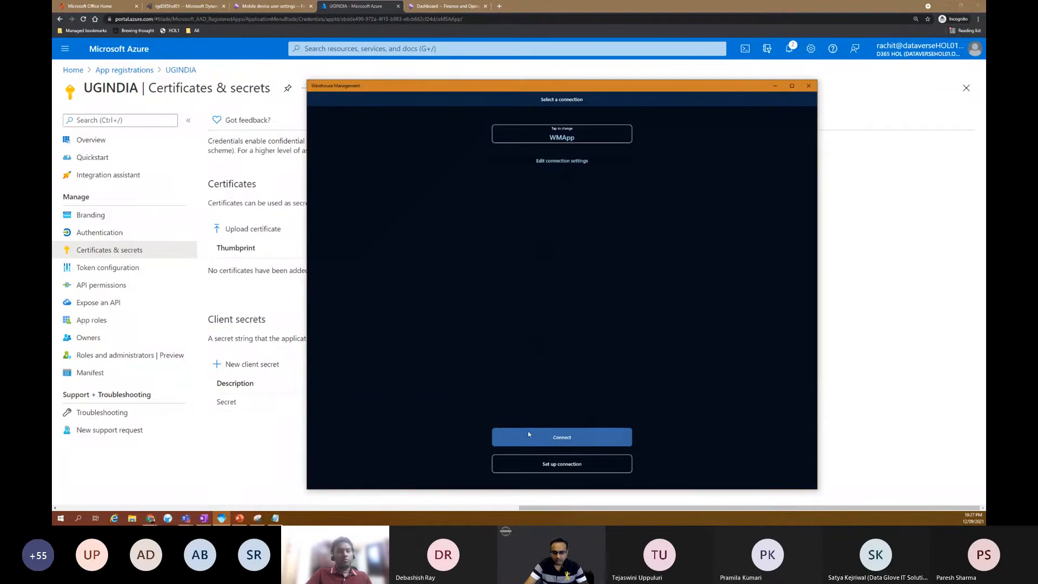
click(529, 436)
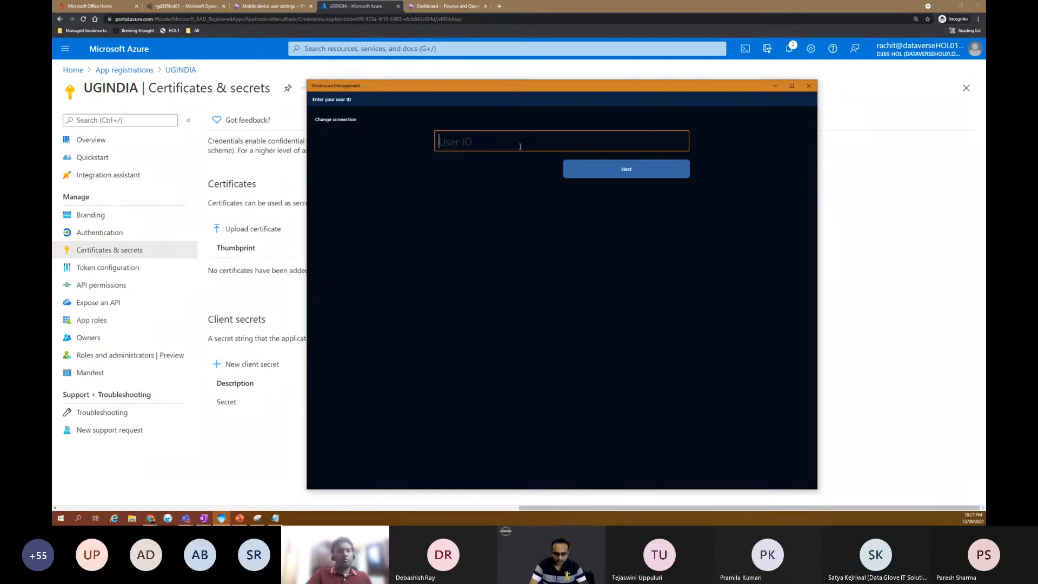
text(RG)
key(Return)
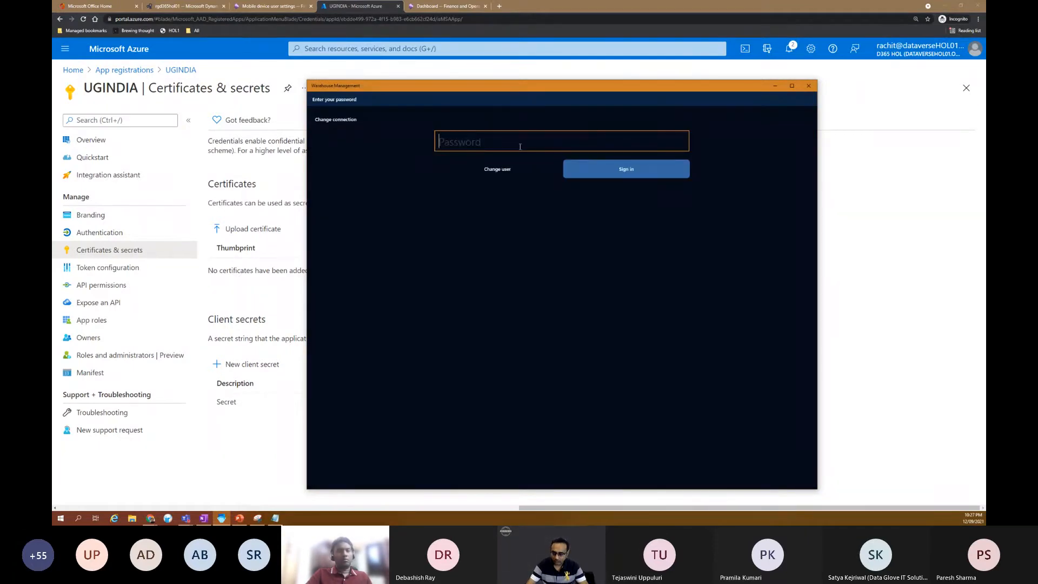
key(Return)
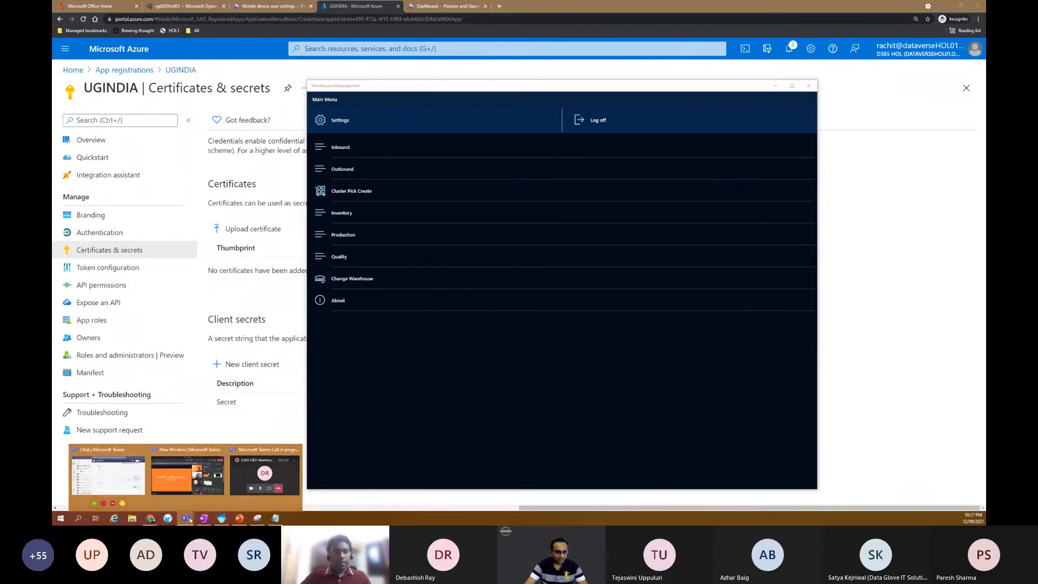
click(186, 479)
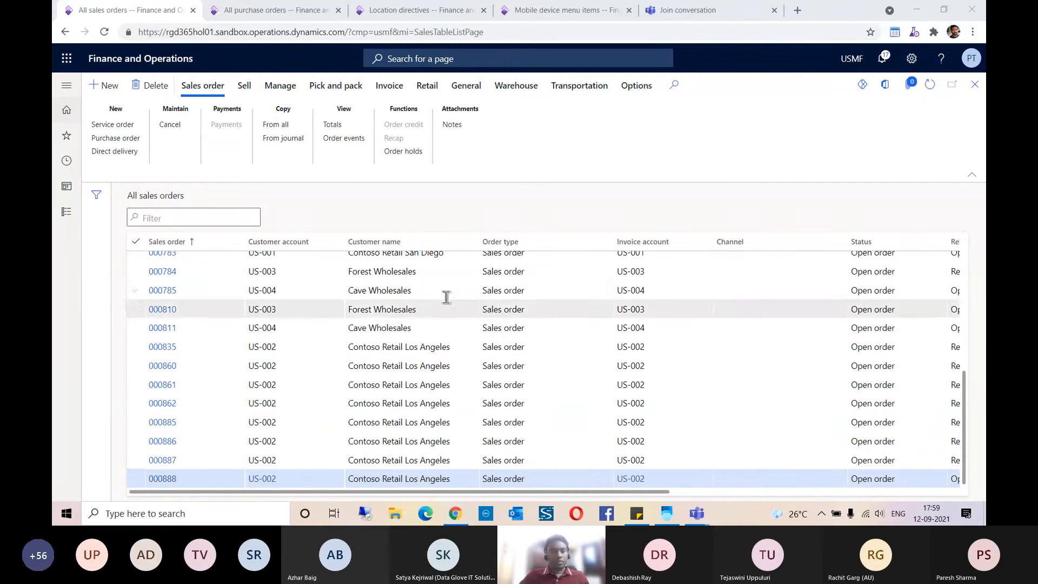
Open the sticky note and select the purchase order number in it.
click(634, 516)
double_click(719, 145)
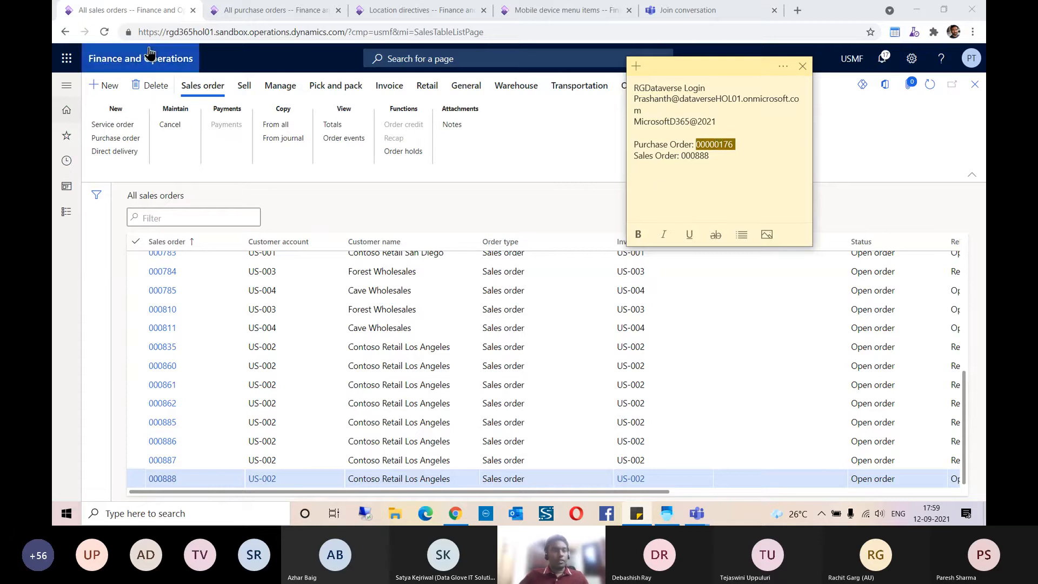
Find the noted purchase order among all purchase orders, open it and review its line's item, site, warehouse and quantity.
click(67, 135)
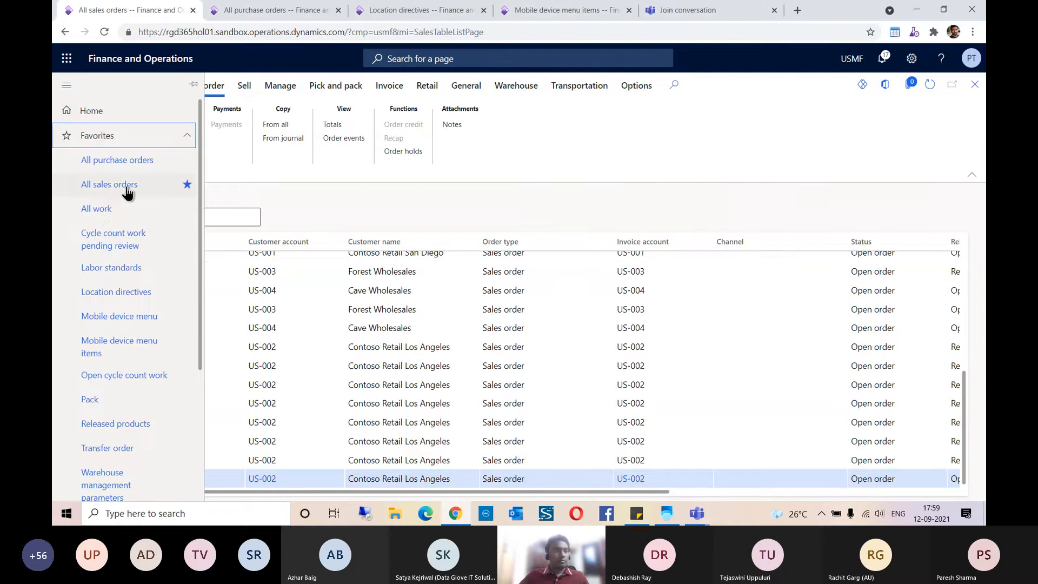
click(134, 165)
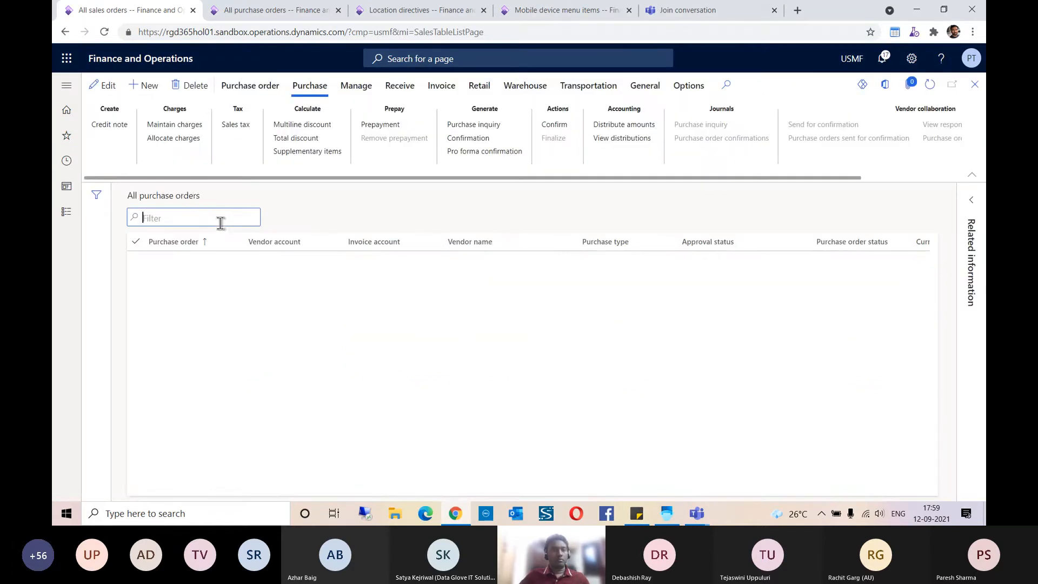
click(191, 216)
text(00000176)
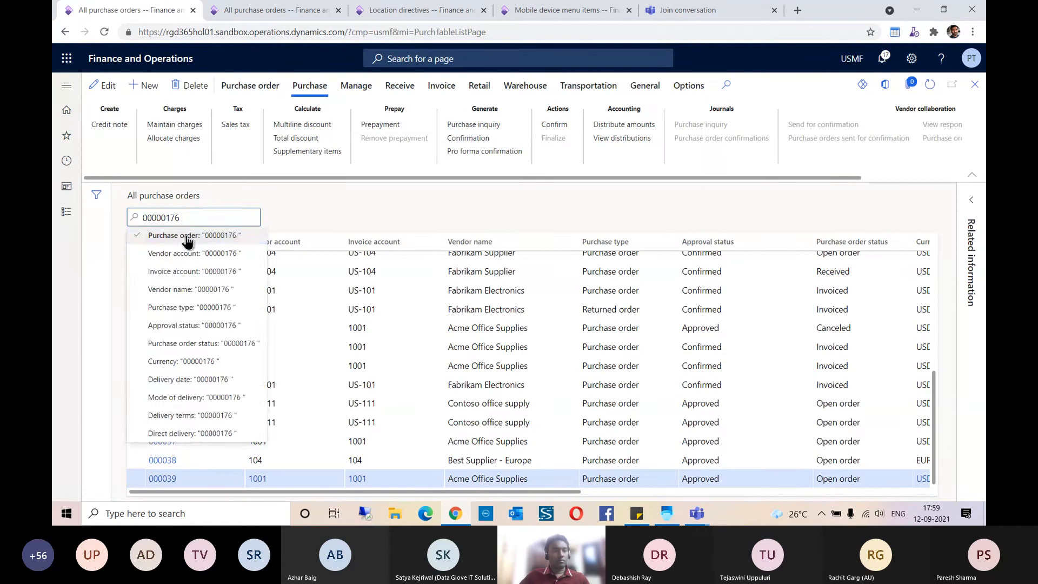
click(187, 236)
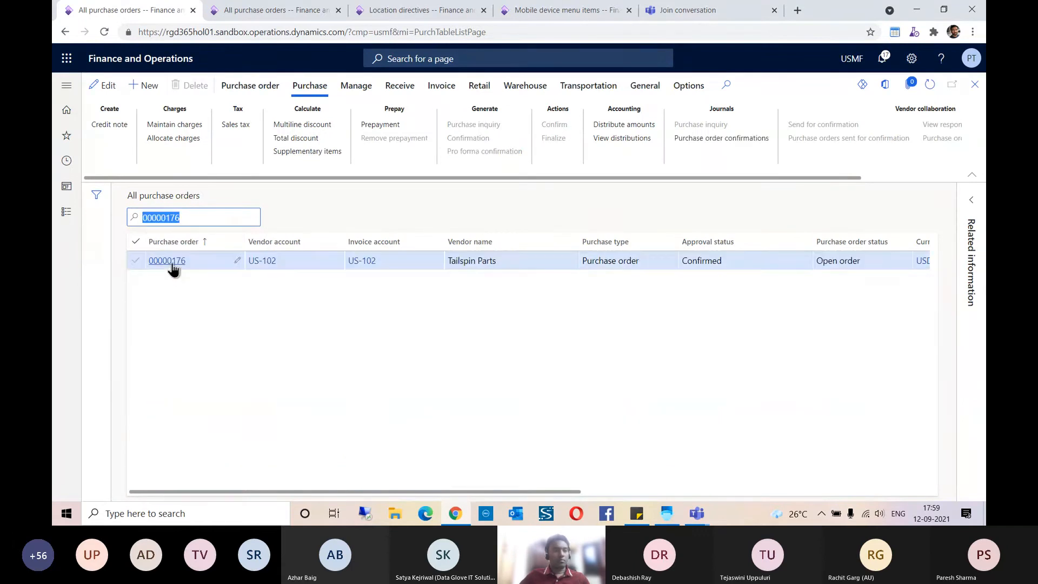
click(168, 262)
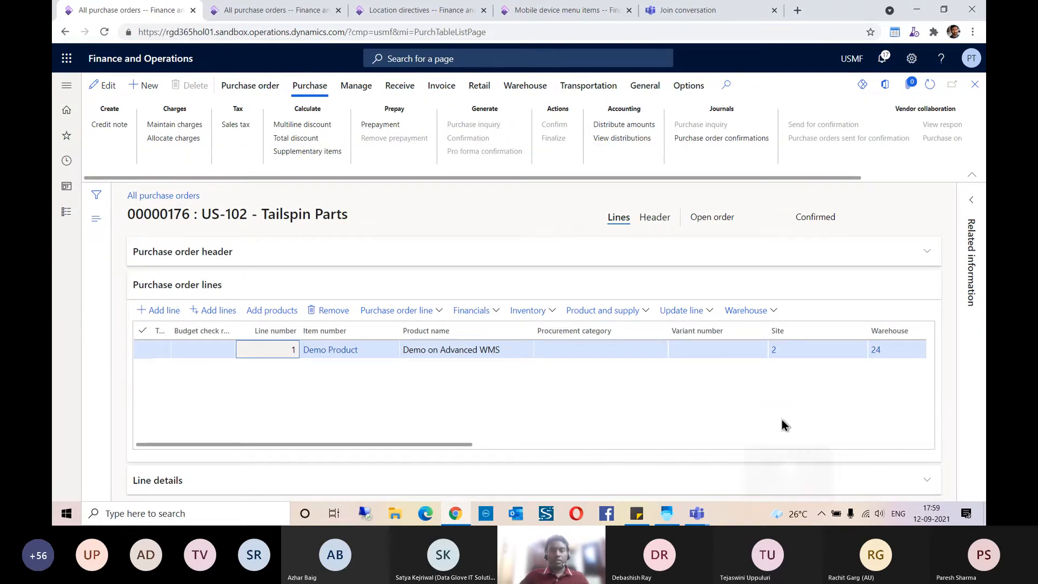
drag(470, 445, 593, 444)
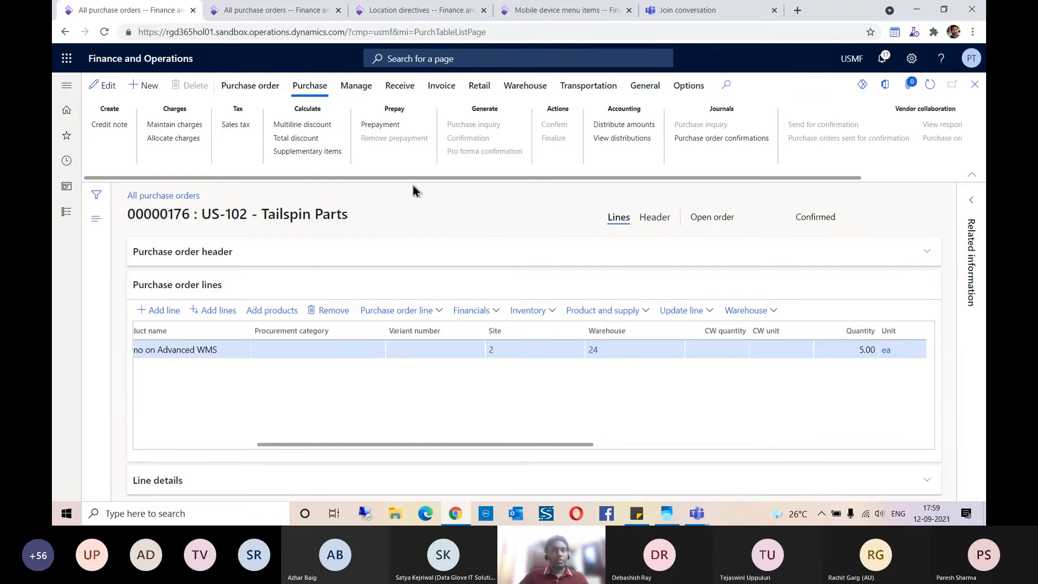
Filter the mobile device menu items by title "Purchase receive" and review the Purchase Receive item's settings.
click(525, 12)
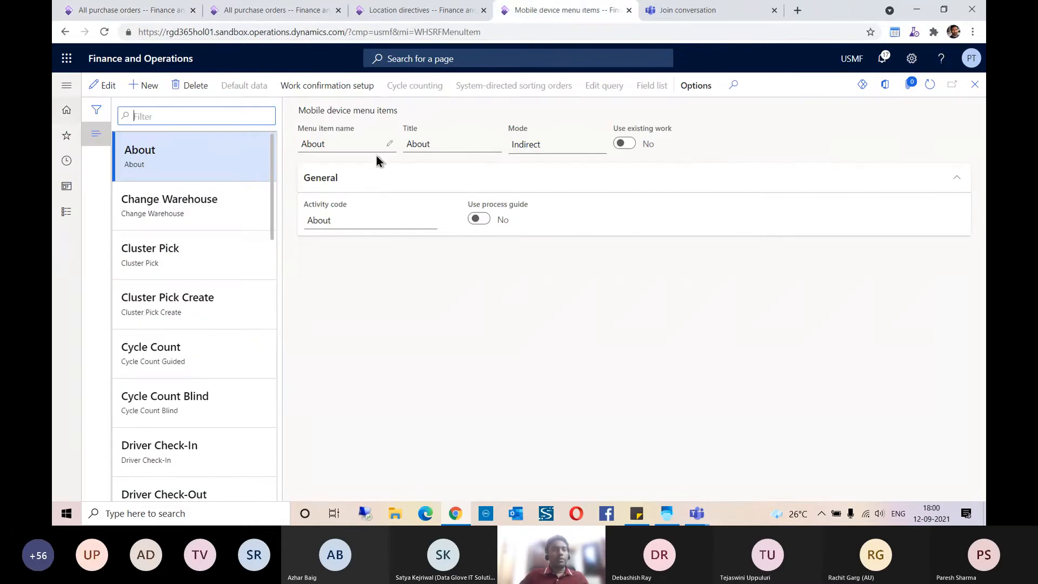
click(170, 113)
text(Purch)
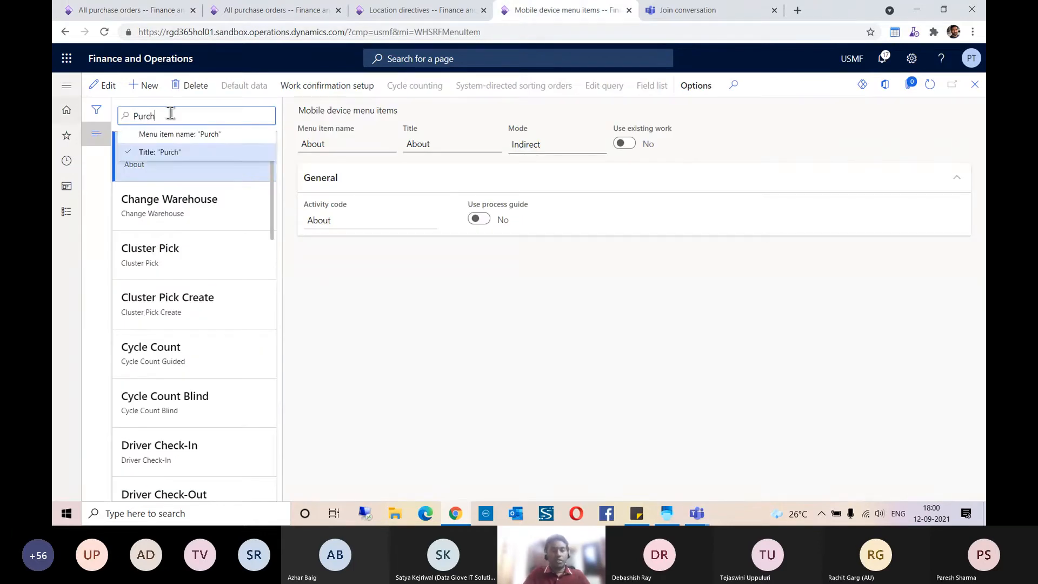
text(ase receive)
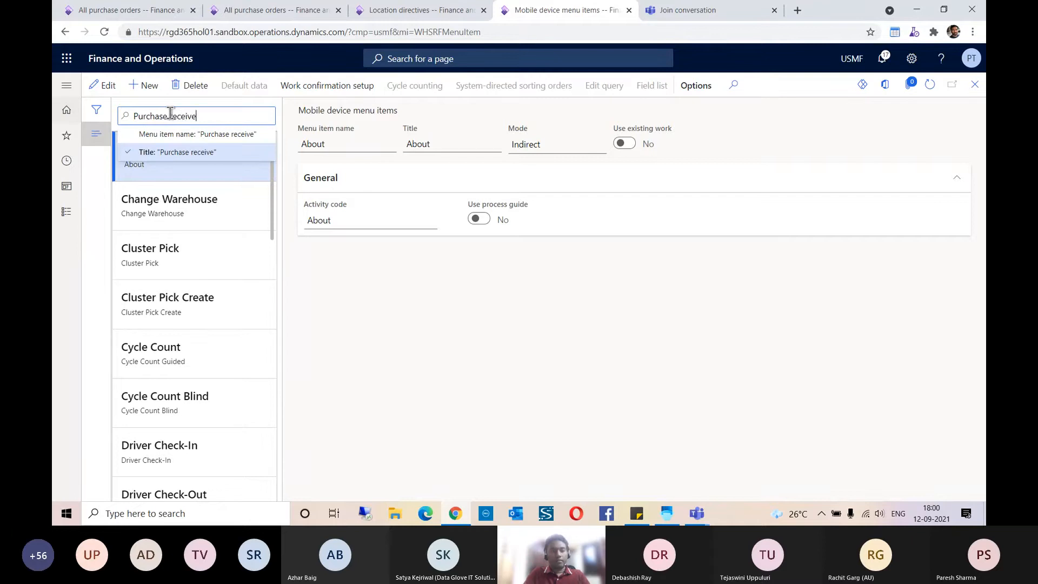
key(Return)
click(215, 160)
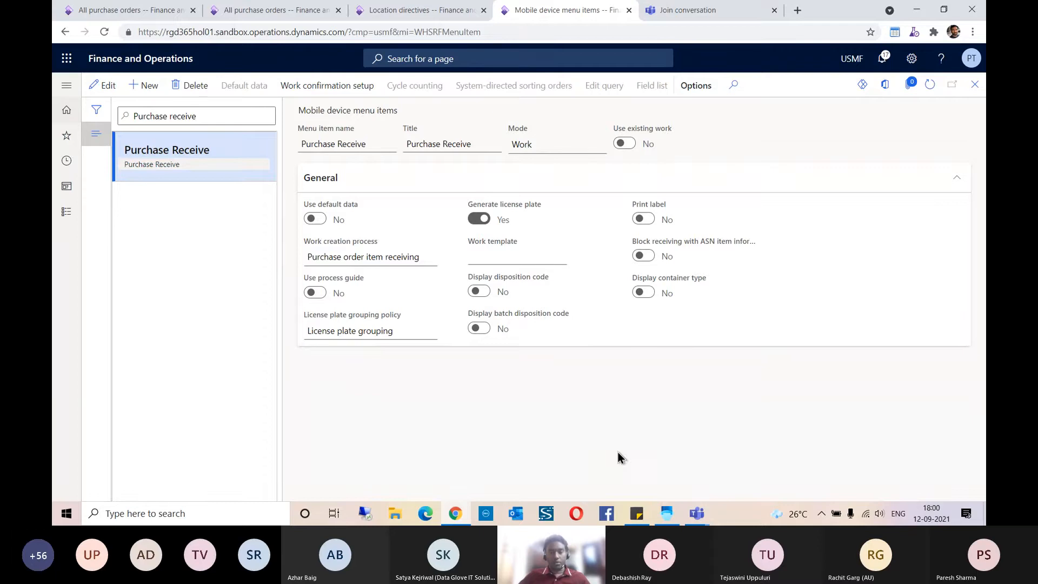
Switch to the Warehouse Management app, change the warehouse to 24 and return to the main menu.
click(666, 514)
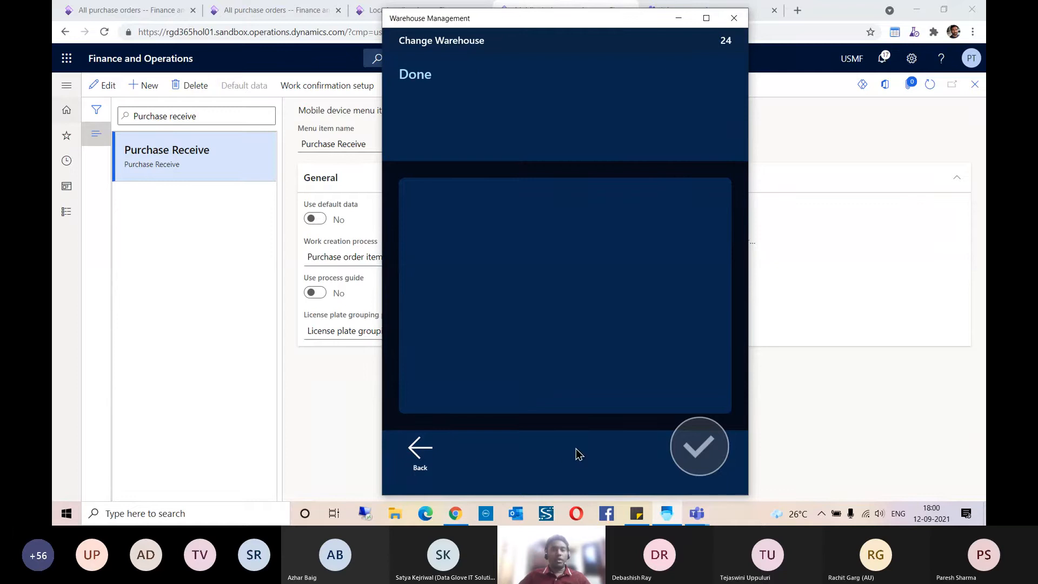
click(413, 456)
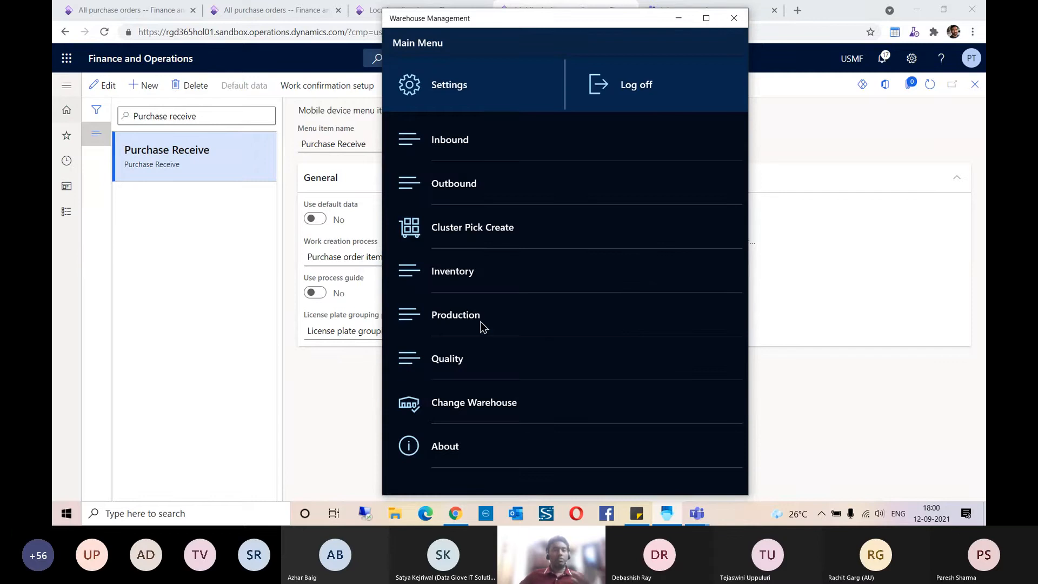
click(496, 405)
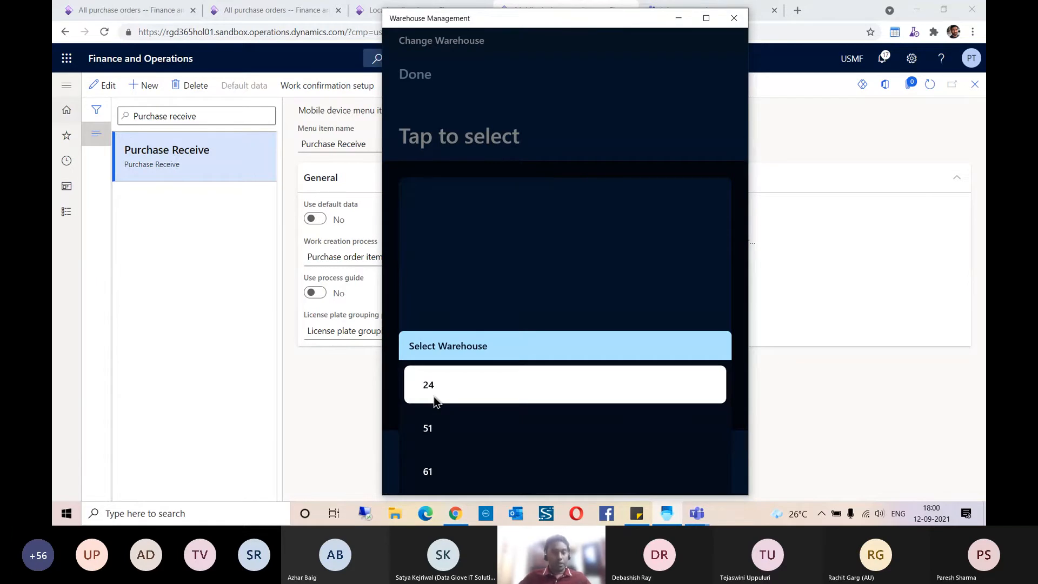
click(434, 400)
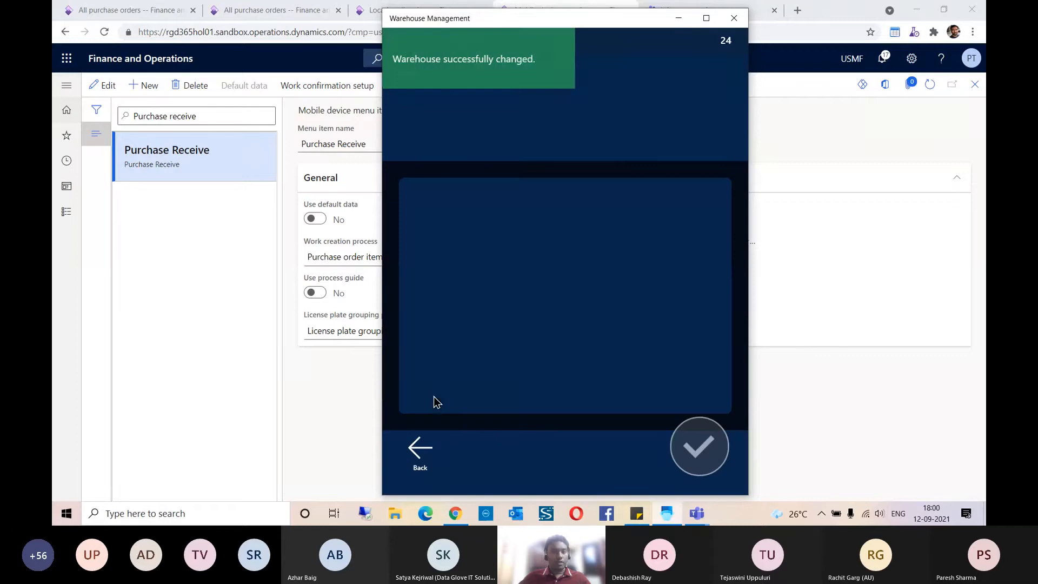
click(436, 463)
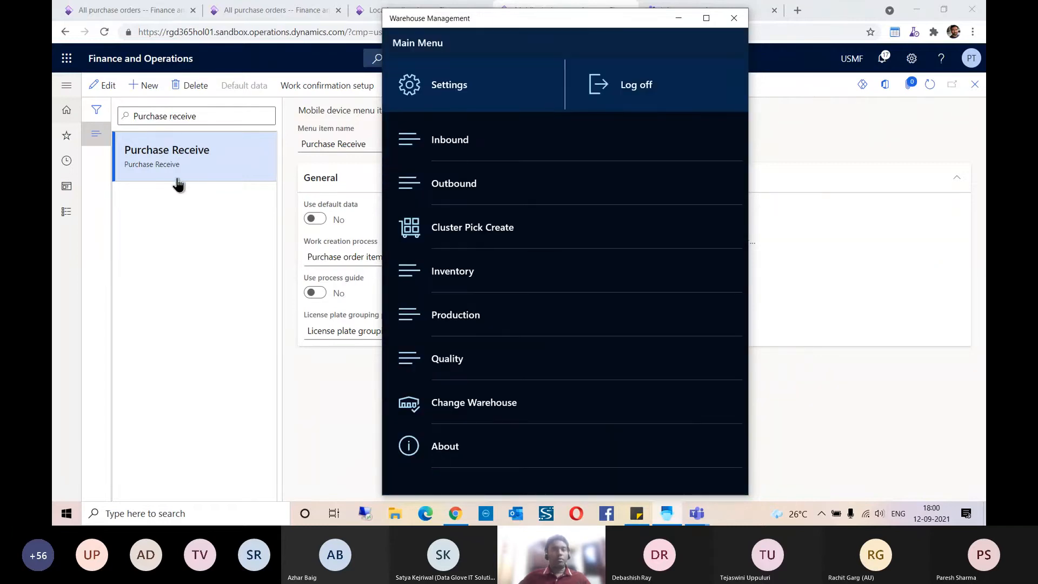
Start an inbound Purchase Receive and enter the purchase order number copied from the sticky note.
click(439, 147)
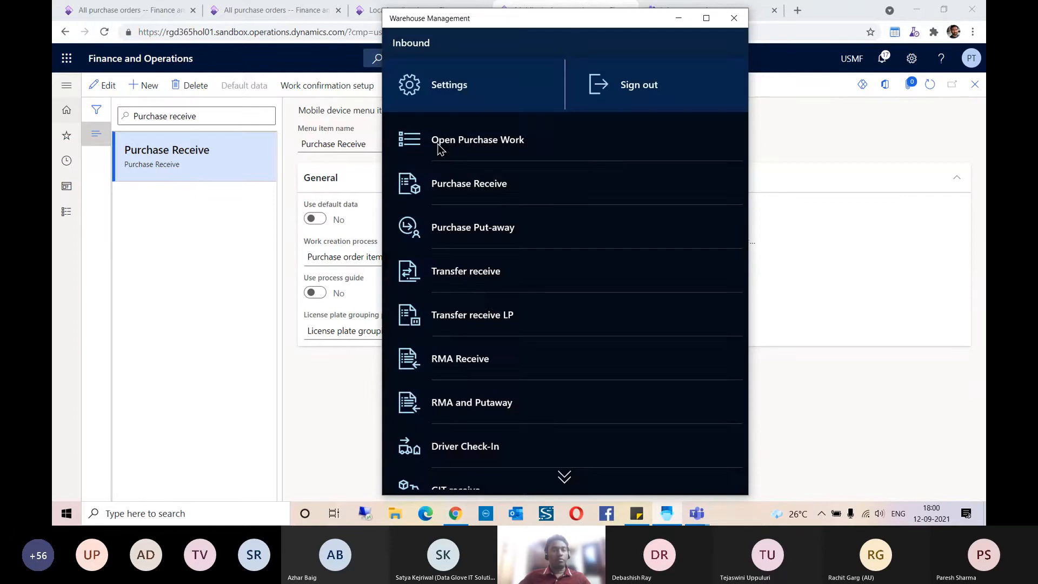
click(484, 193)
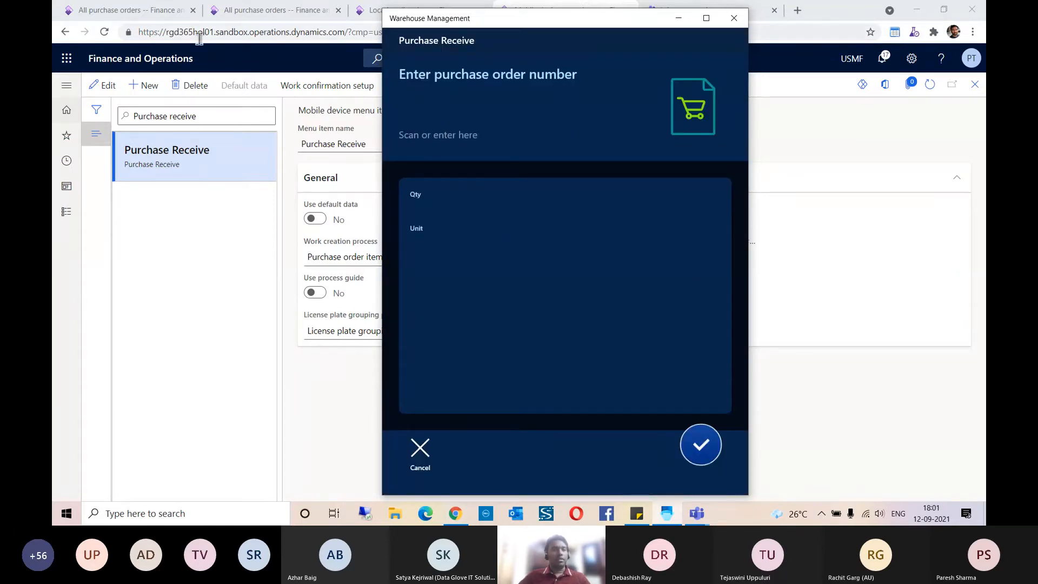
click(248, 22)
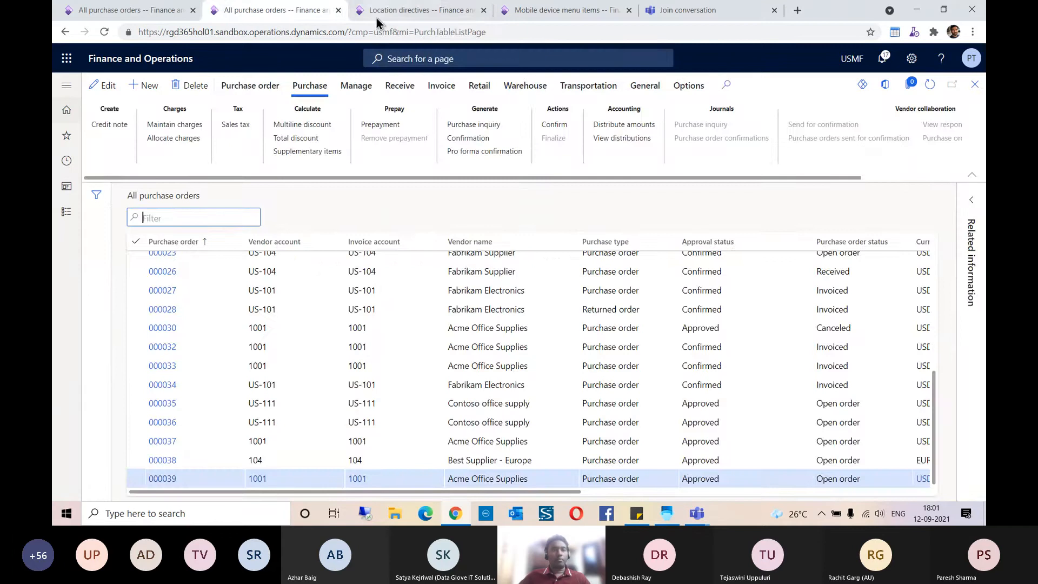
click(379, 17)
click(255, 12)
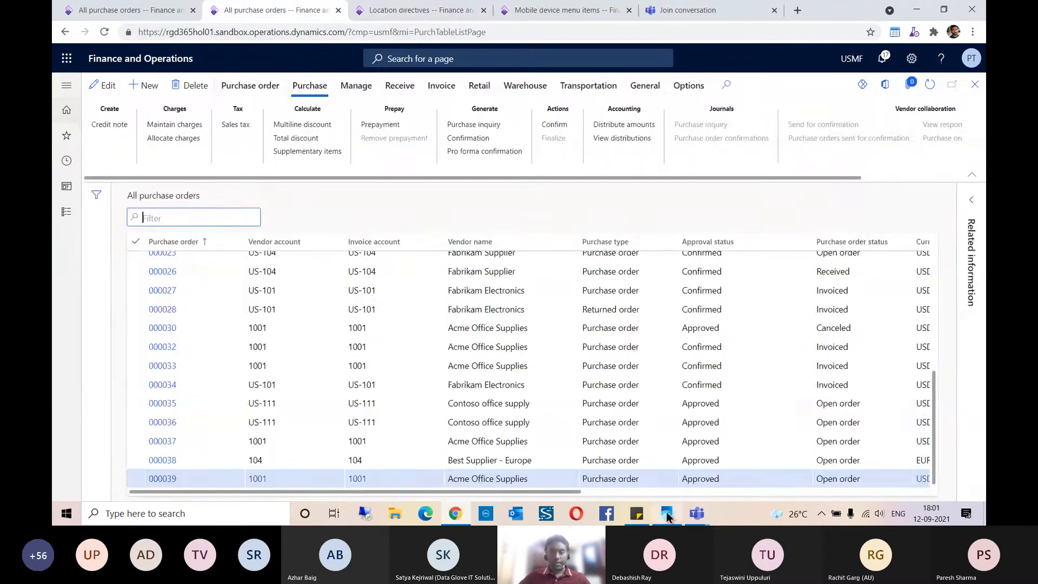
click(637, 513)
click(716, 144)
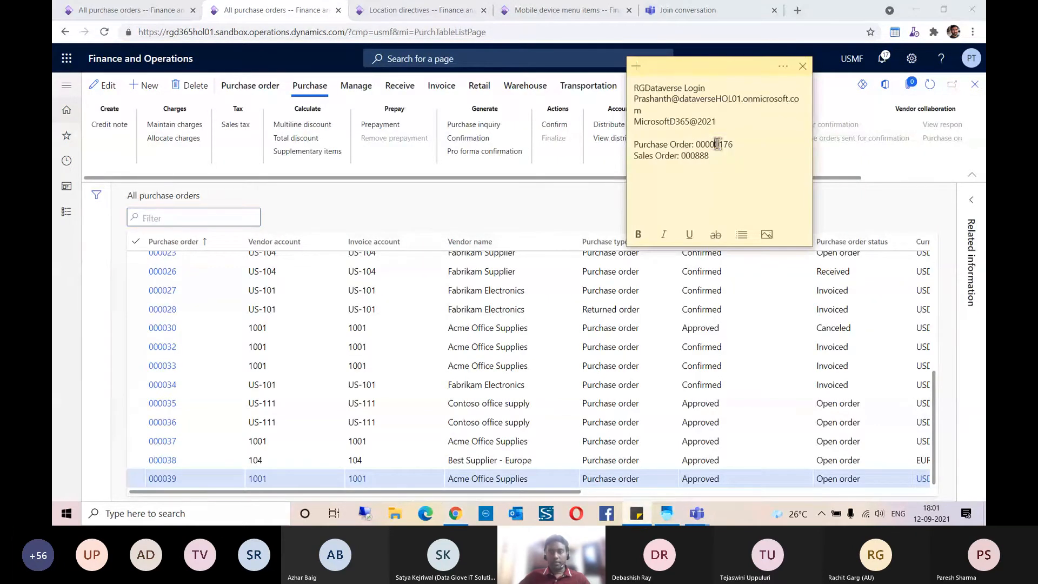
double_click(716, 145)
click(667, 516)
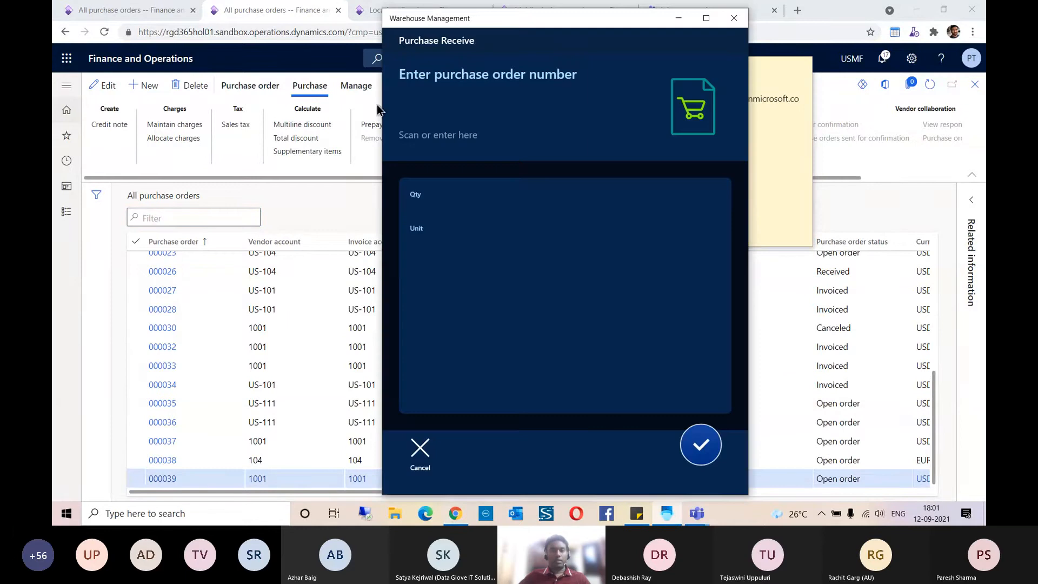
click(431, 111)
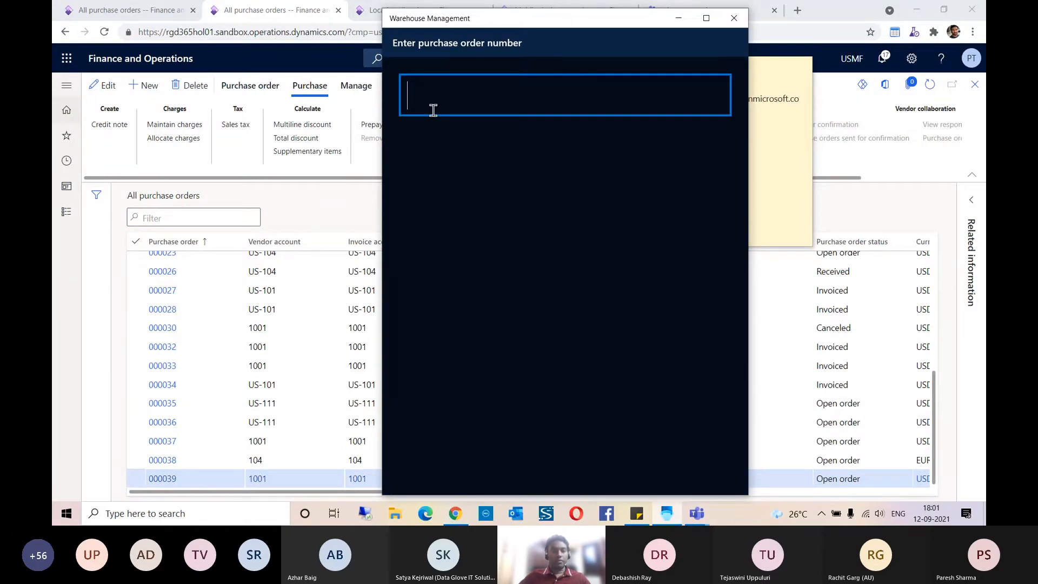
text(00000176)
key(Return)
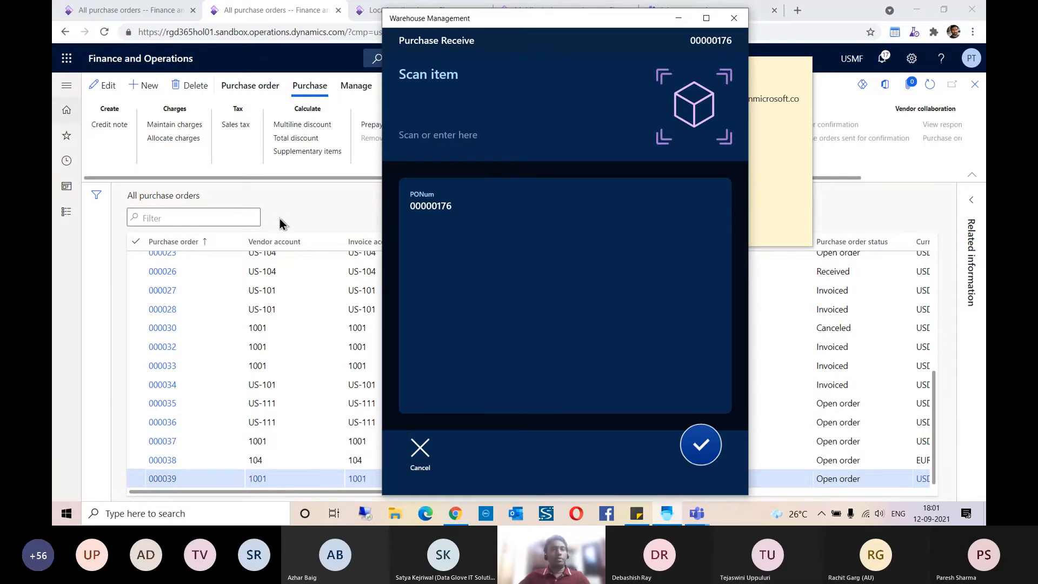
Find and open the same purchase order in Finance and Operations and copy the item number from its first line.
click(324, 206)
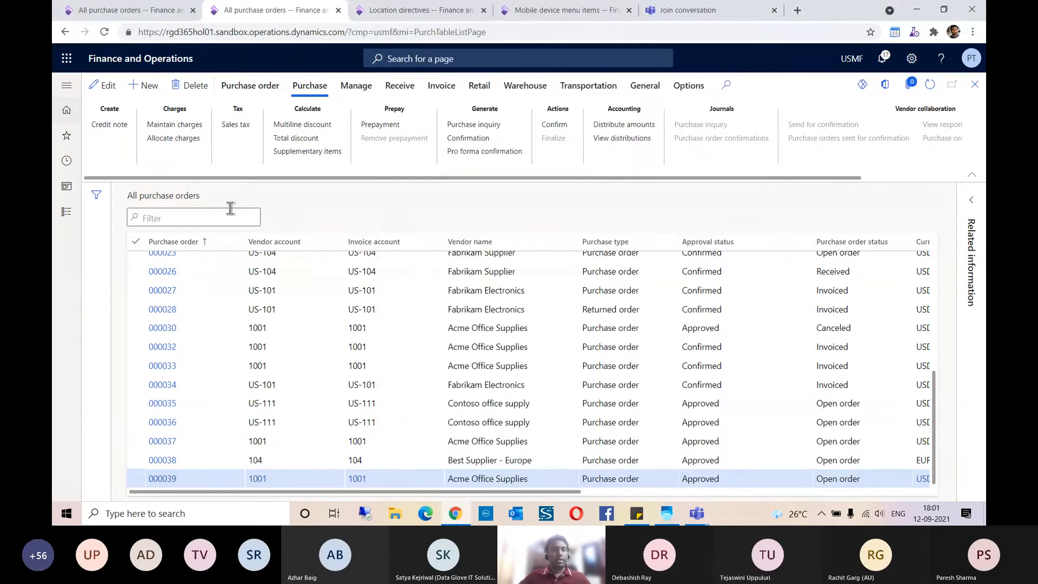
text(00000176)
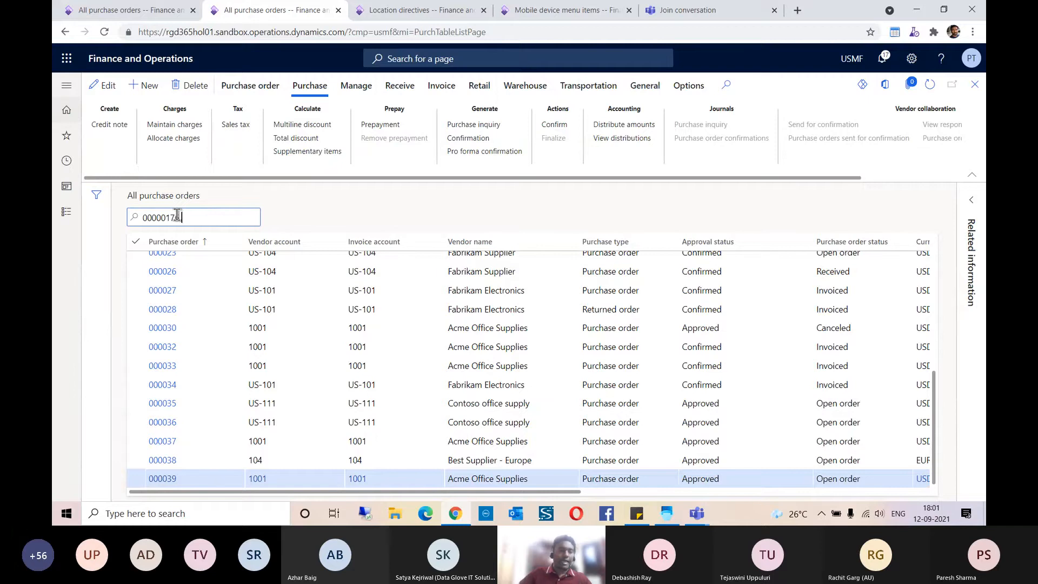
key(Return)
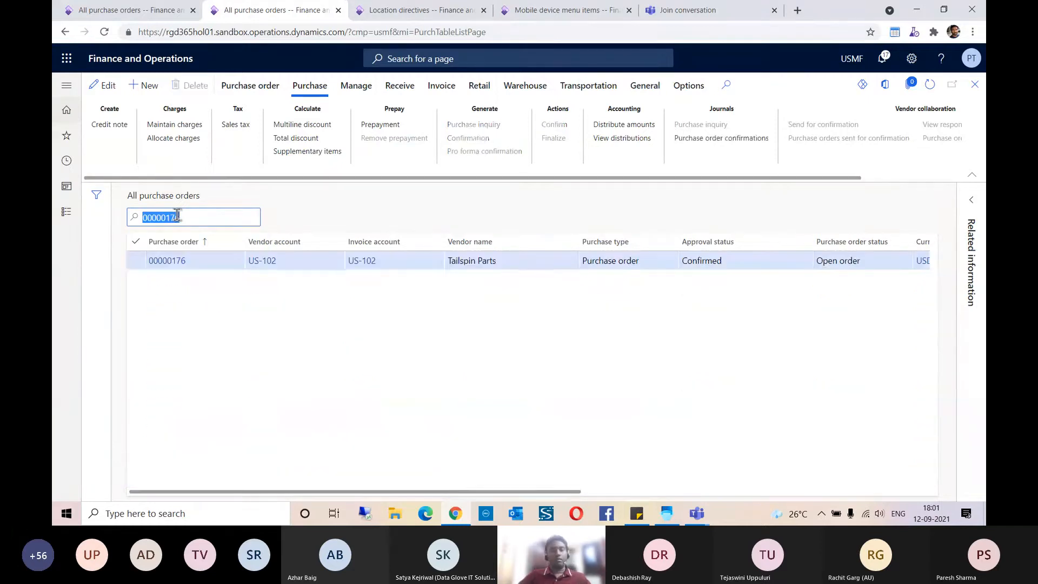
click(176, 262)
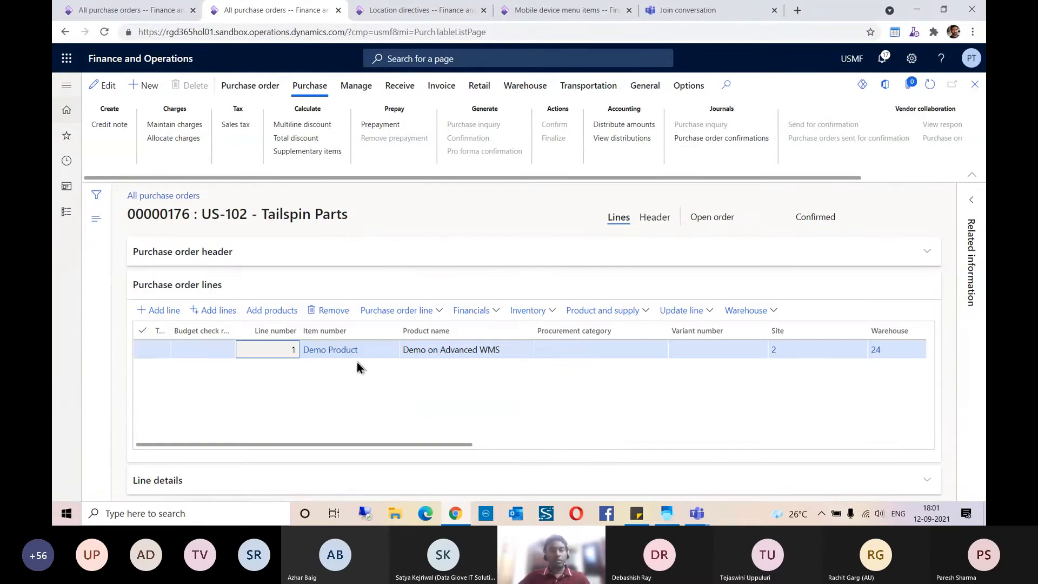
double_click(326, 351)
drag(326, 354, 306, 357)
key(ctrl+c)
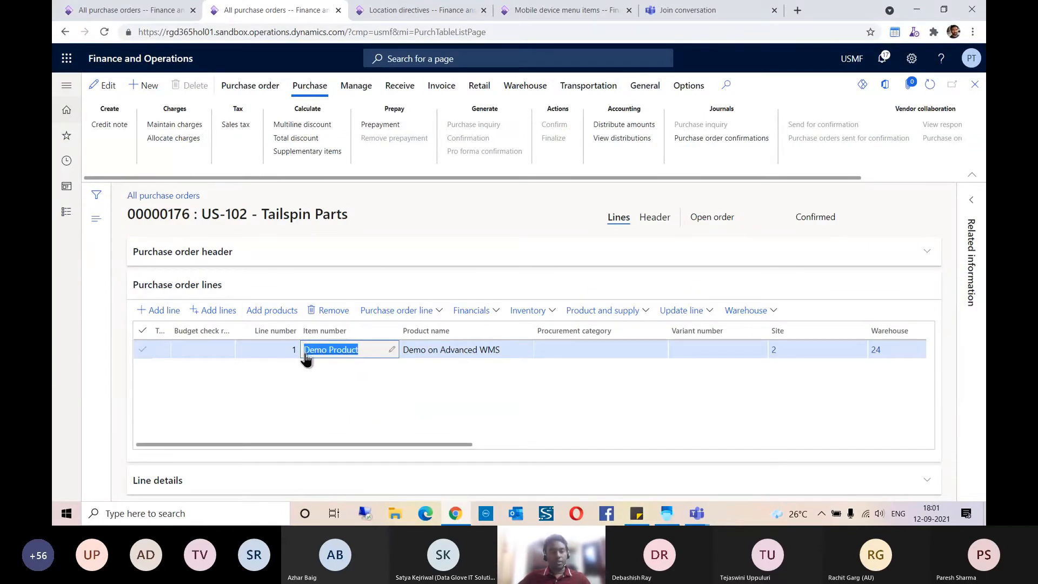
Enter the copied item number Demo Product as the scanned item in the Warehouse Management app.
key(alt+Tab)
click(436, 113)
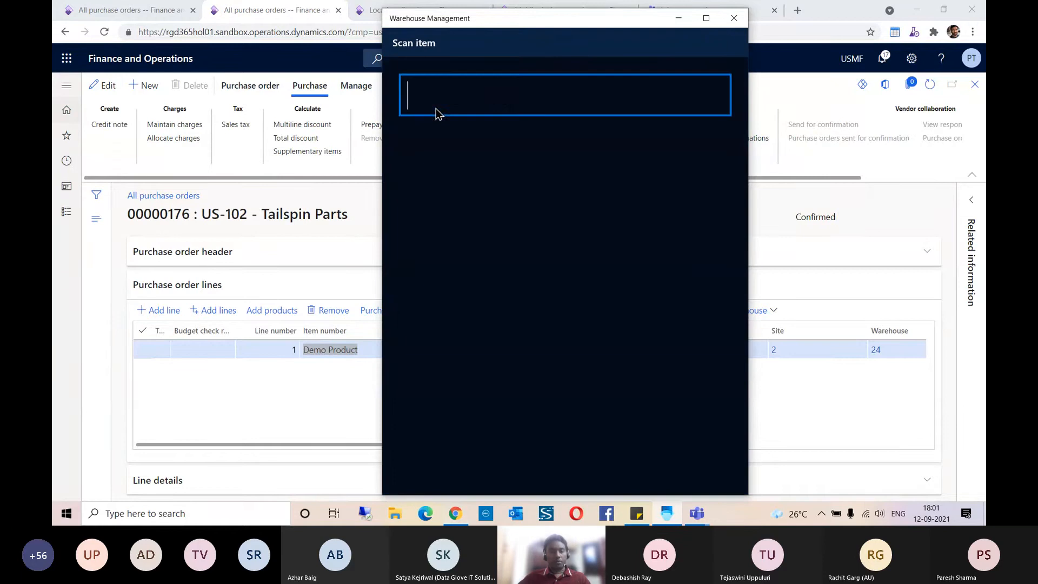
key(ctrl+v)
key(Return)
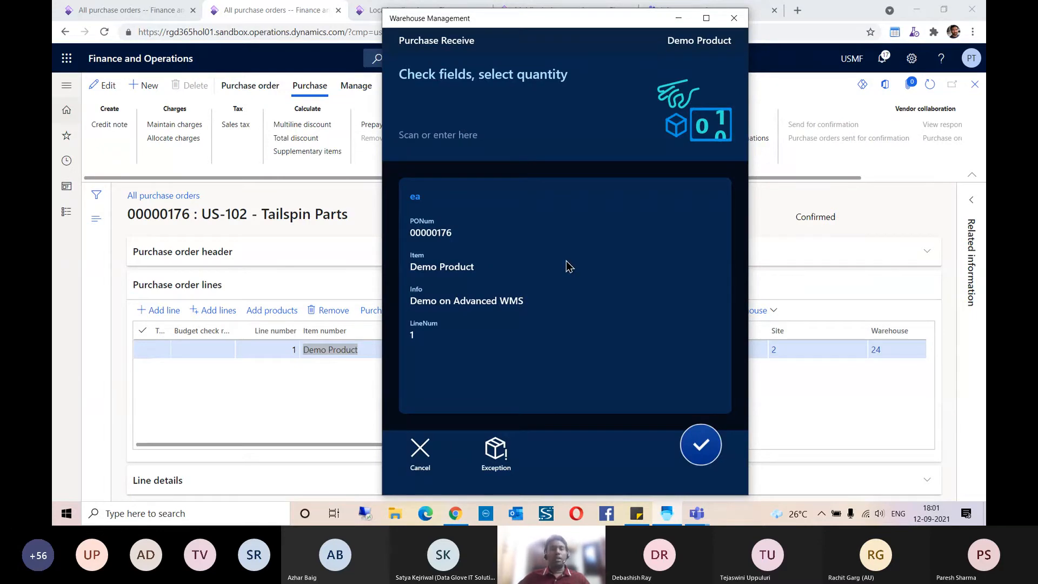
Check the ordered quantity on the purchase order line, enter 5 as the received quantity and confirm the receipt values.
key(alt+Tab)
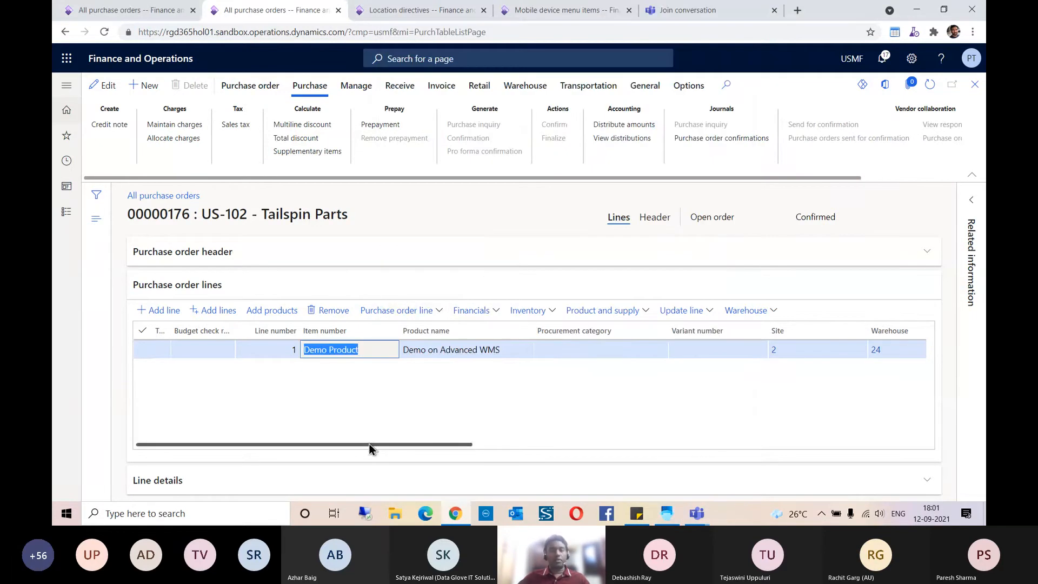
drag(370, 445, 544, 444)
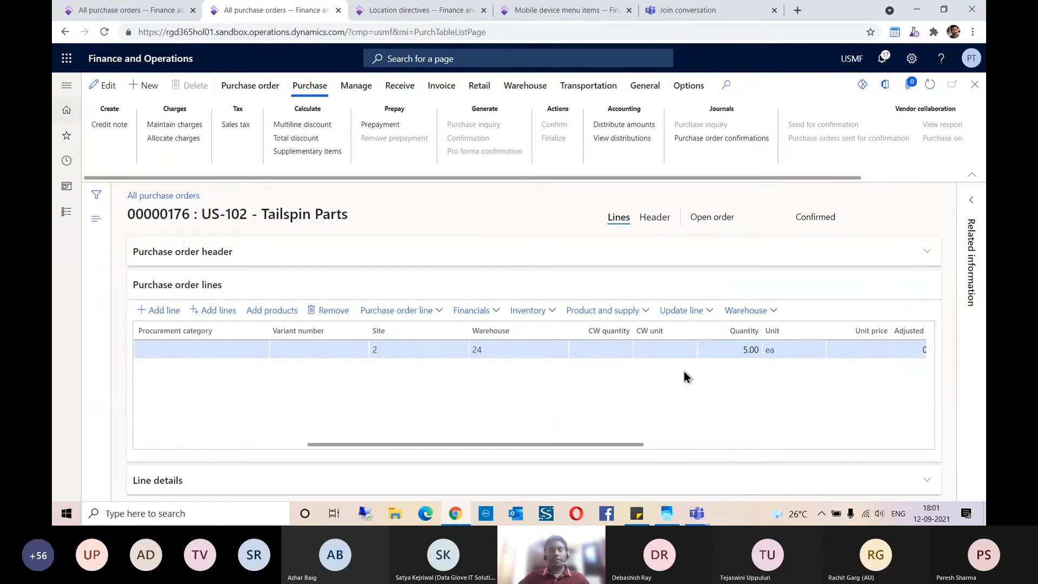
key(alt+Tab)
click(422, 105)
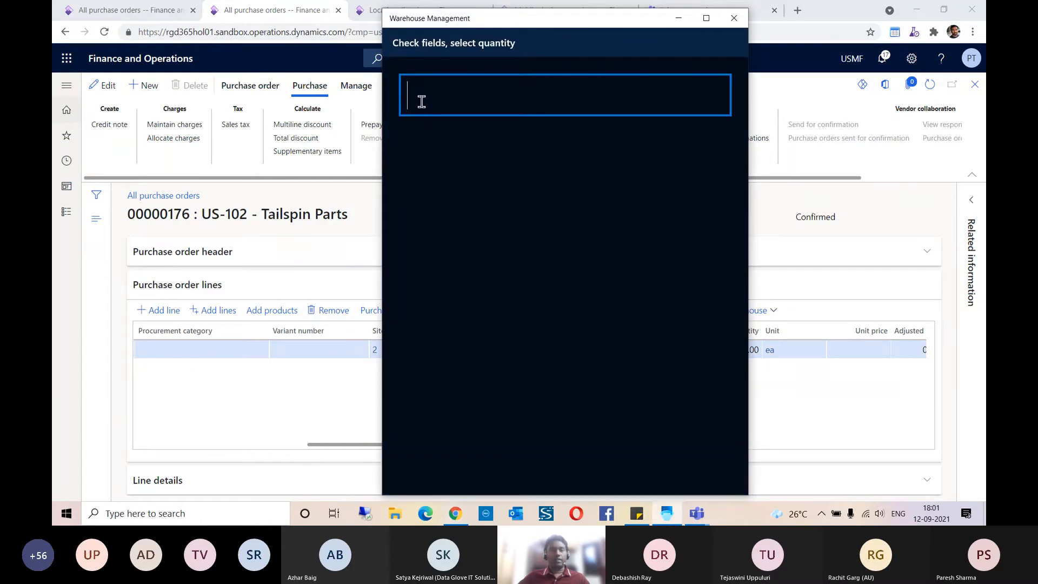
text(5)
key(Return)
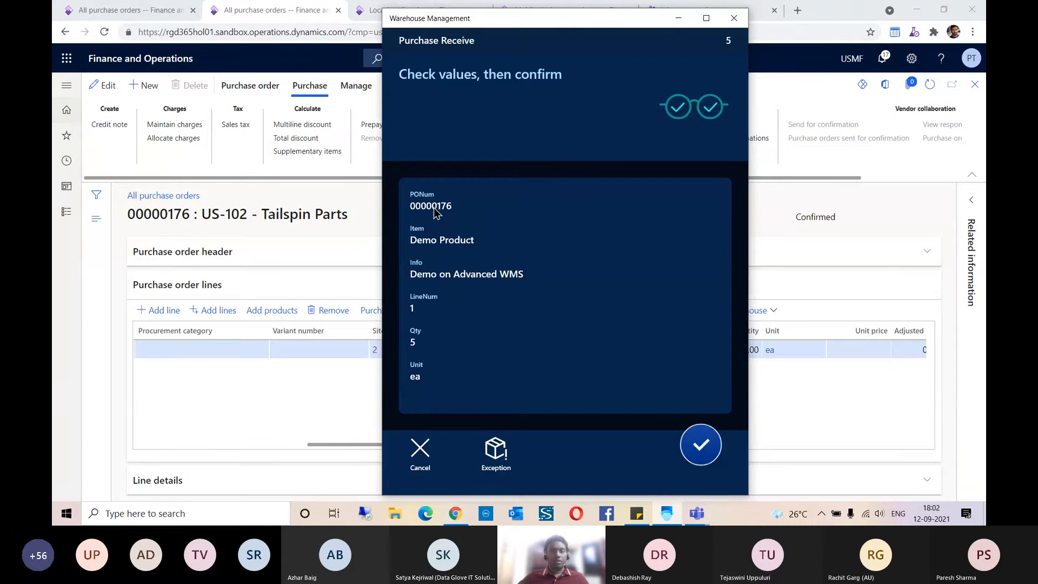
click(694, 449)
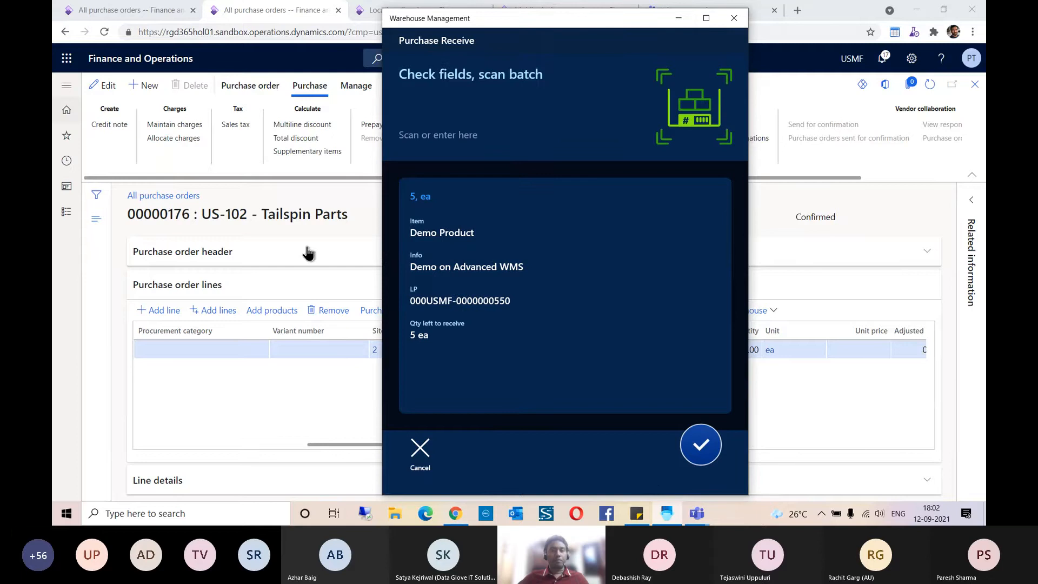
Enter POBATCH005 as the batch number for the Demo Product receipt in the Warehouse Management app.
click(453, 108)
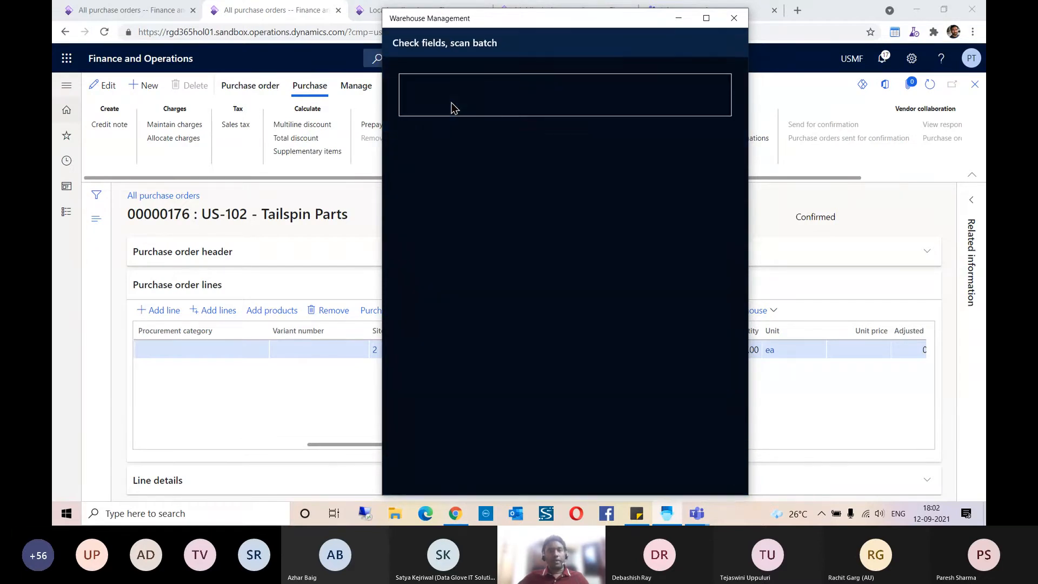
click(489, 177)
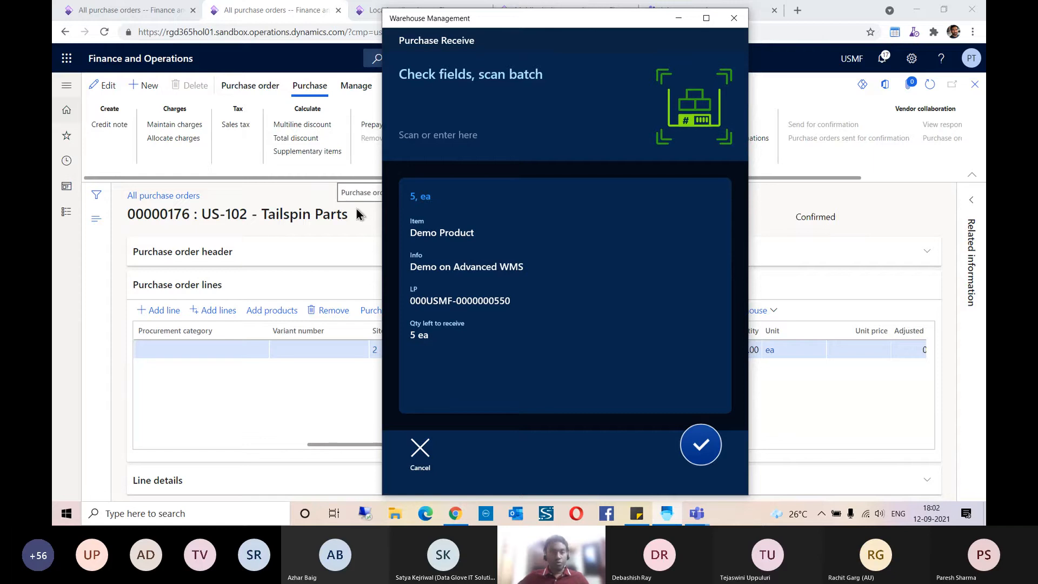
click(440, 103)
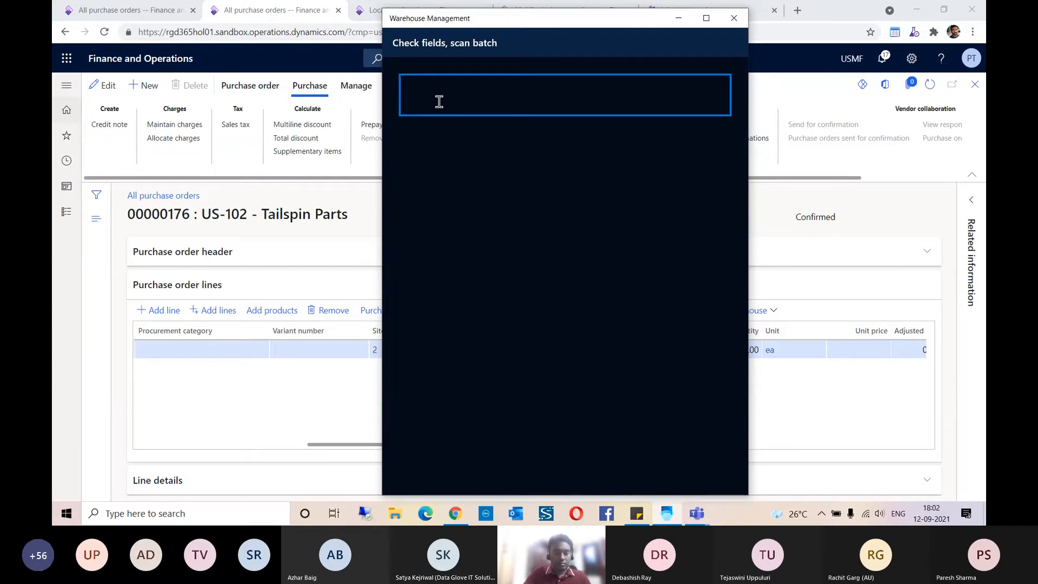
text(POBATCH005)
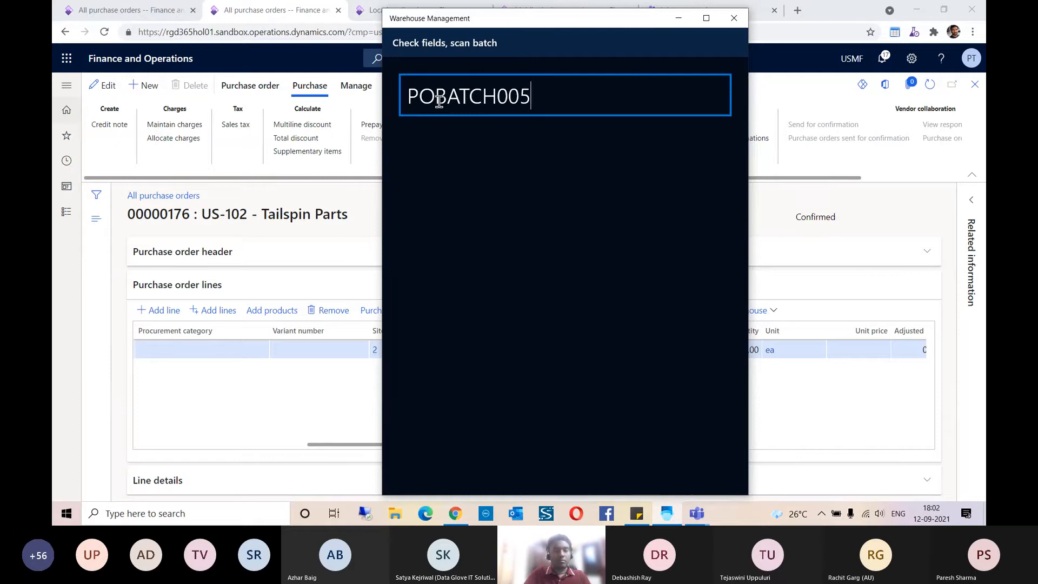
key(Return)
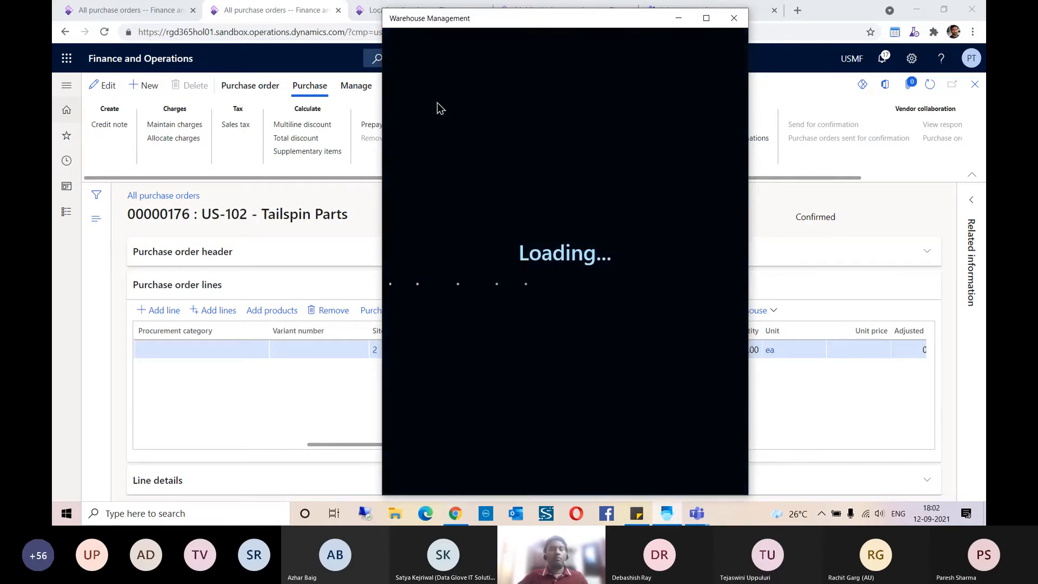
Enter 09/09/2039 as the batch expiration date and submit the receipt.
click(465, 137)
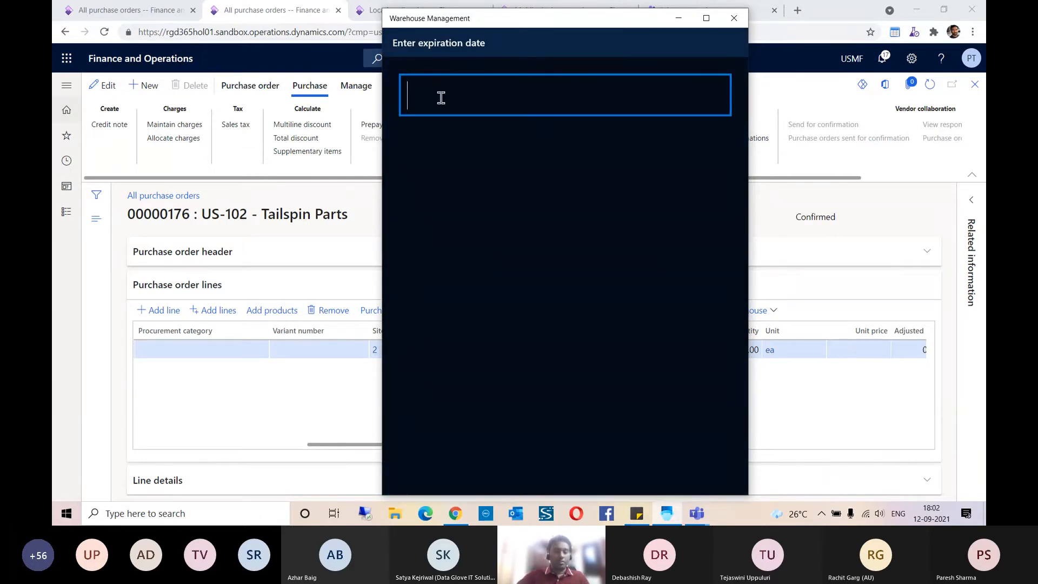
text(09/0)
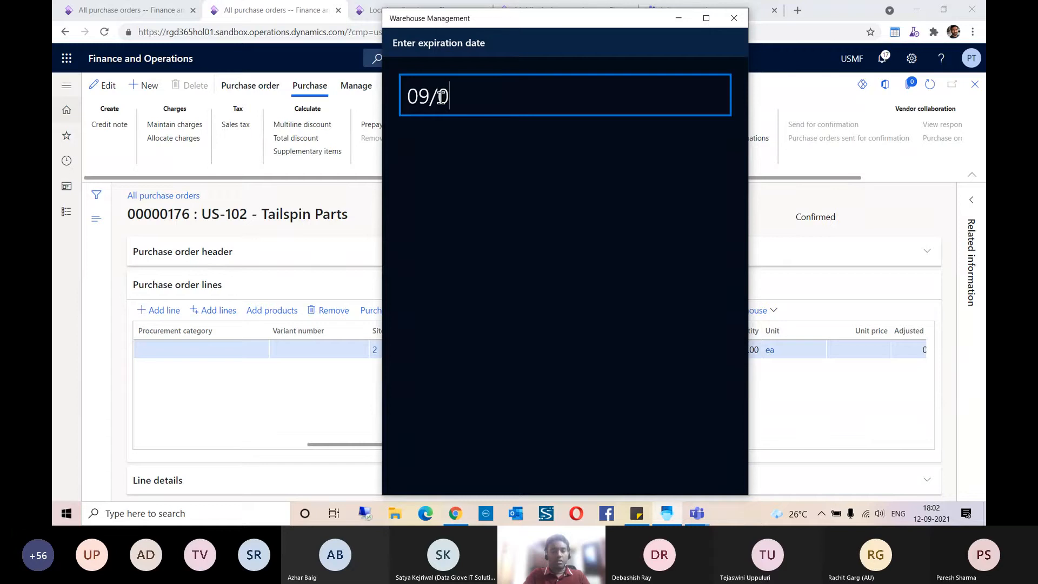
text(9/2039)
key(Return)
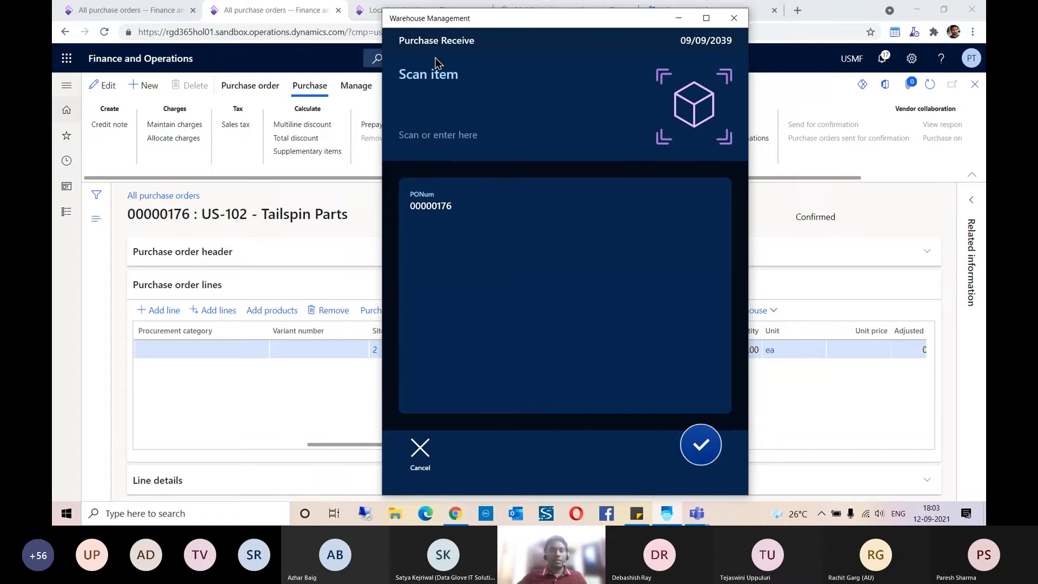
Switch to Finance and Operations, open the warehouse work details for the purchase order line, and copy the work ID.
click(681, 24)
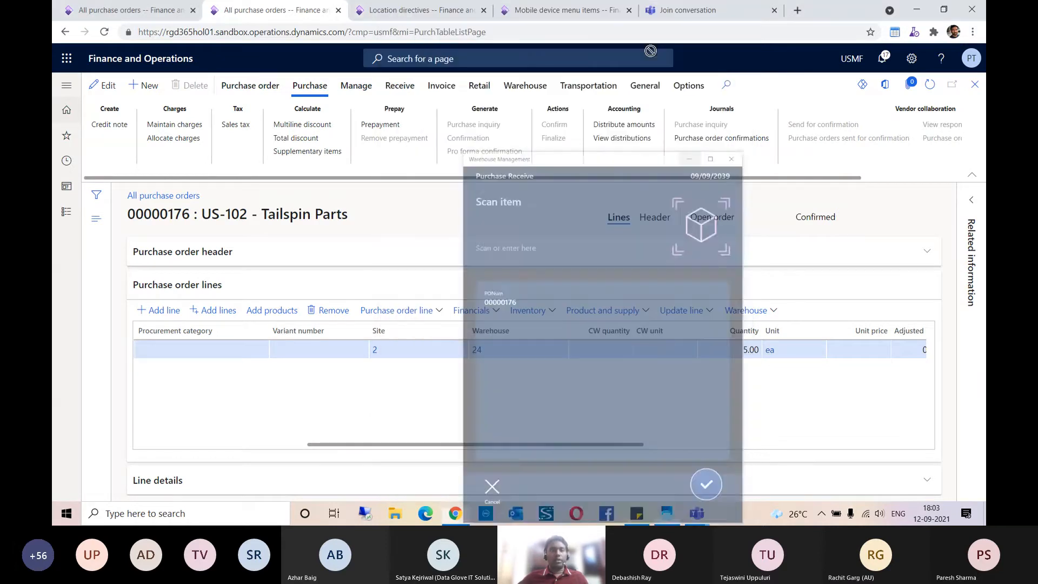
click(928, 87)
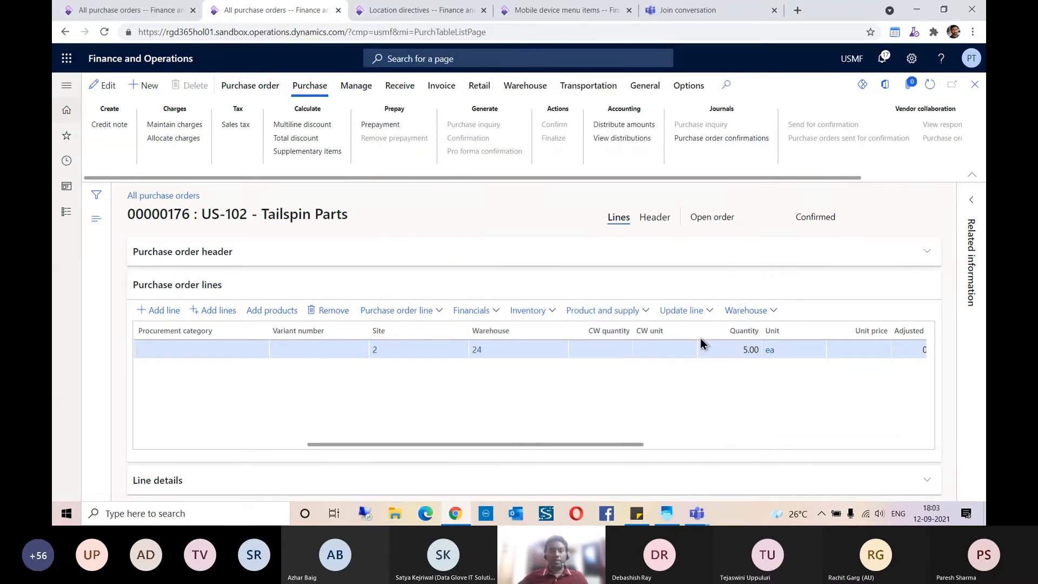
click(750, 311)
click(740, 349)
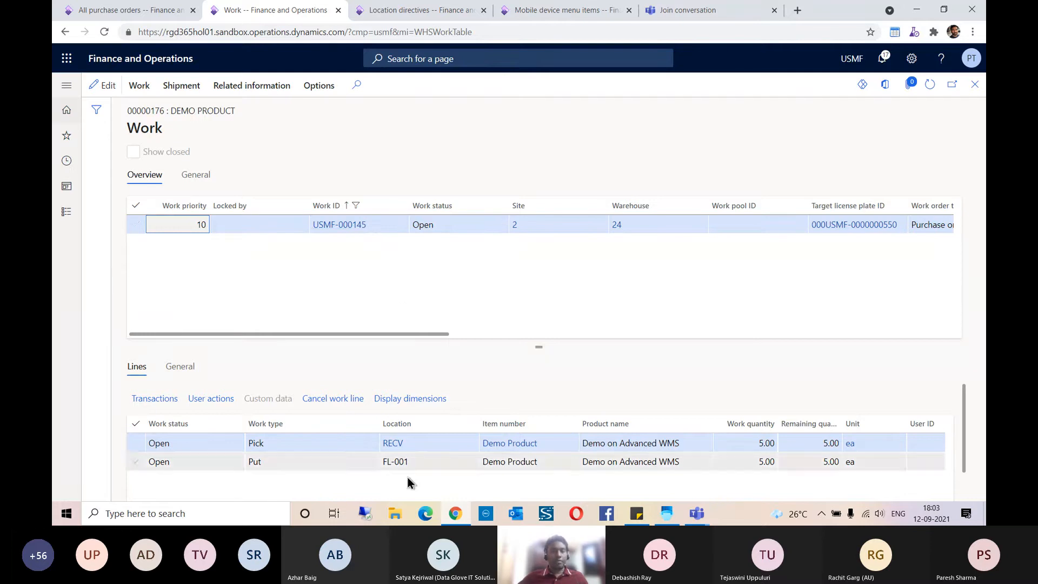
mouse_move(396, 447)
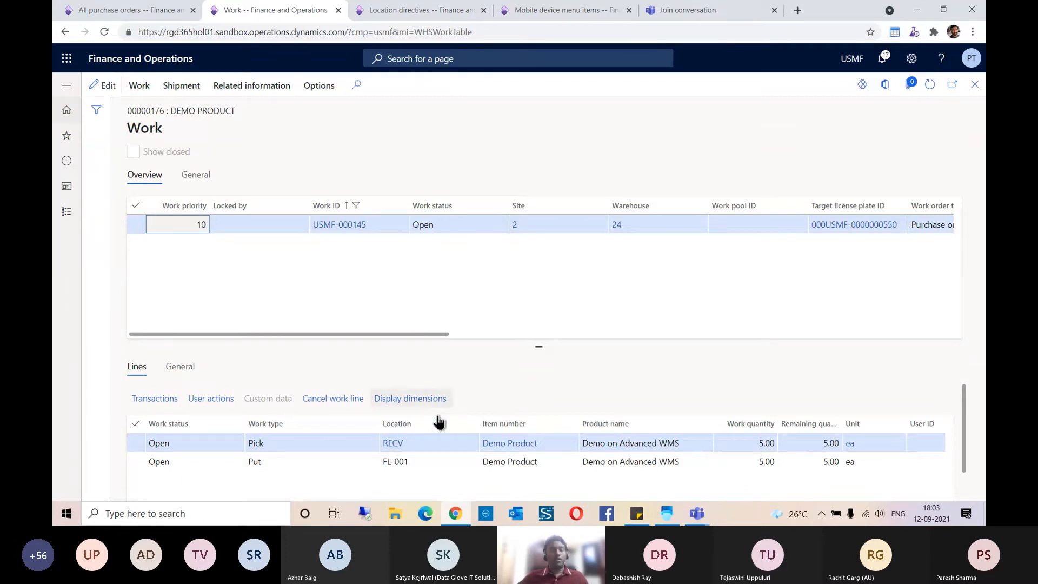
click(395, 464)
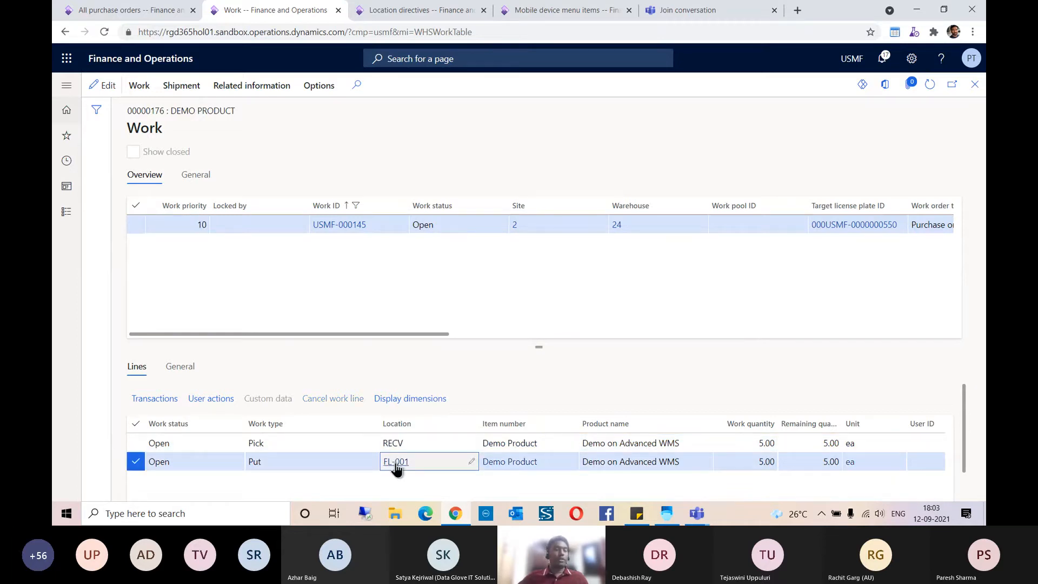
click(371, 227)
key(ctrl+c)
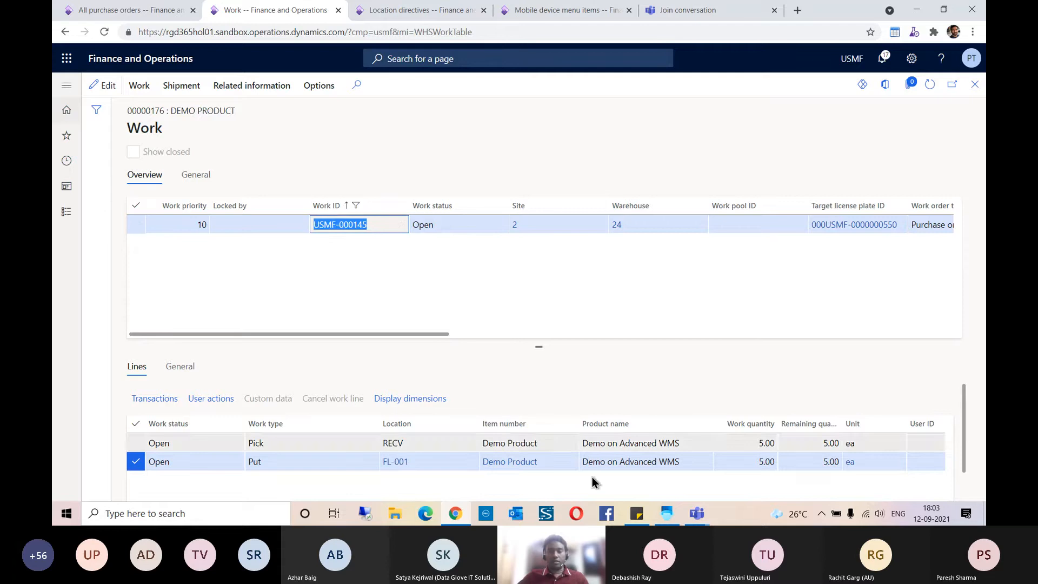
Leave Purchase Receive in the Warehouse Management app, start a Purchase Put-away and enter the copied work ID USMF-000145.
click(670, 515)
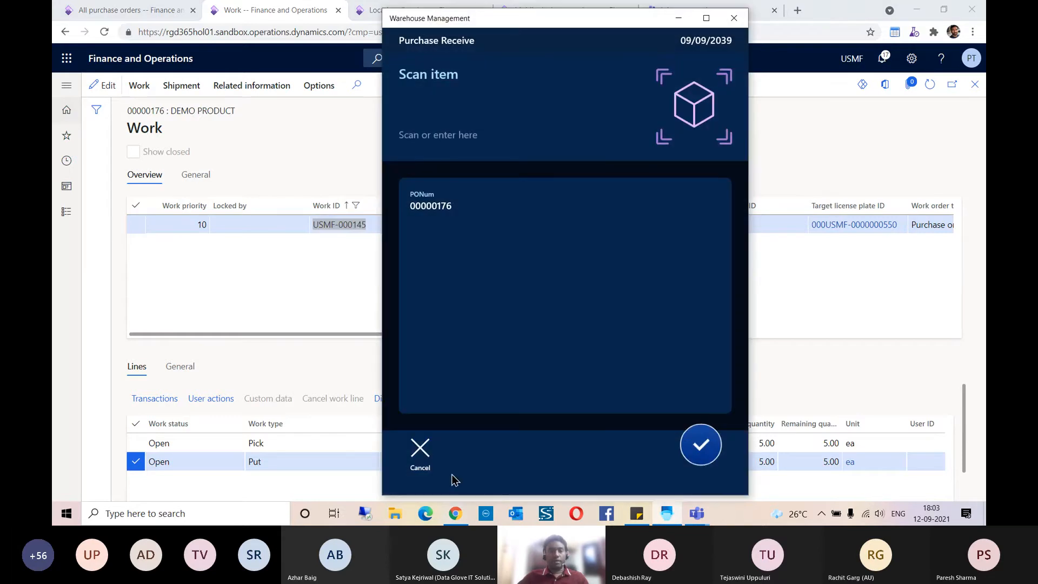
click(420, 453)
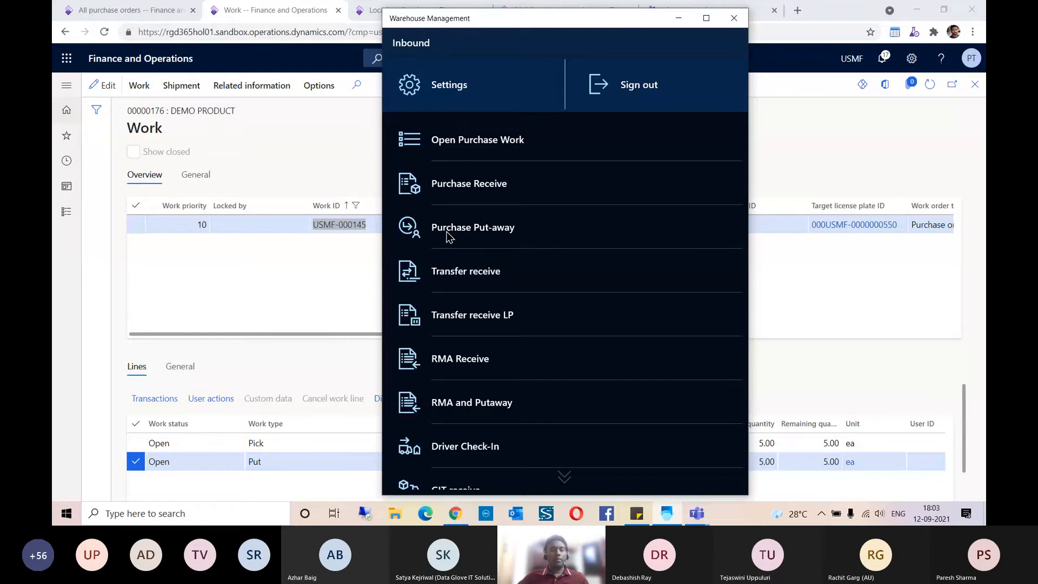
click(483, 233)
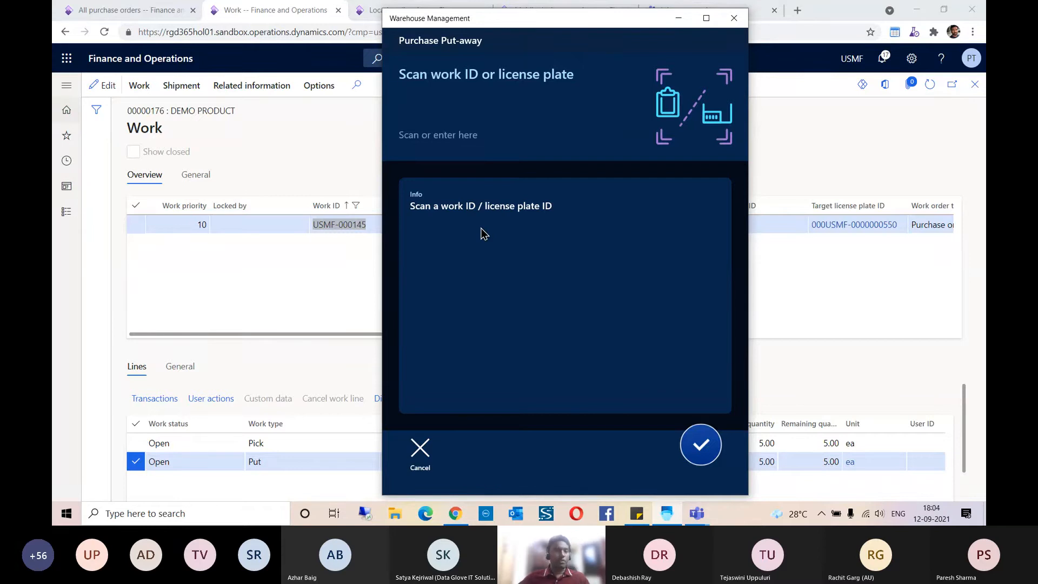
click(438, 115)
key(ctrl+v)
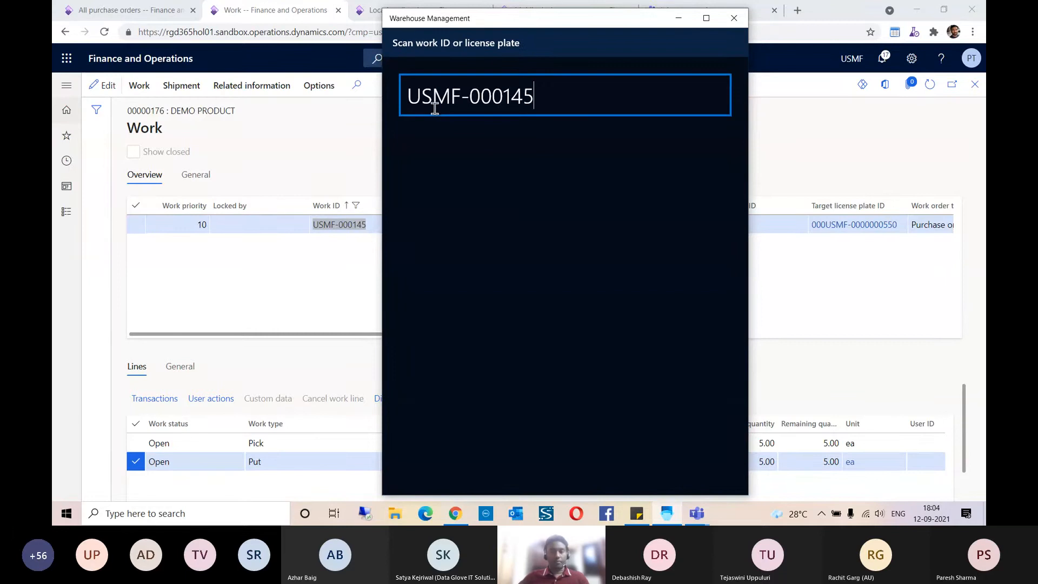
key(Return)
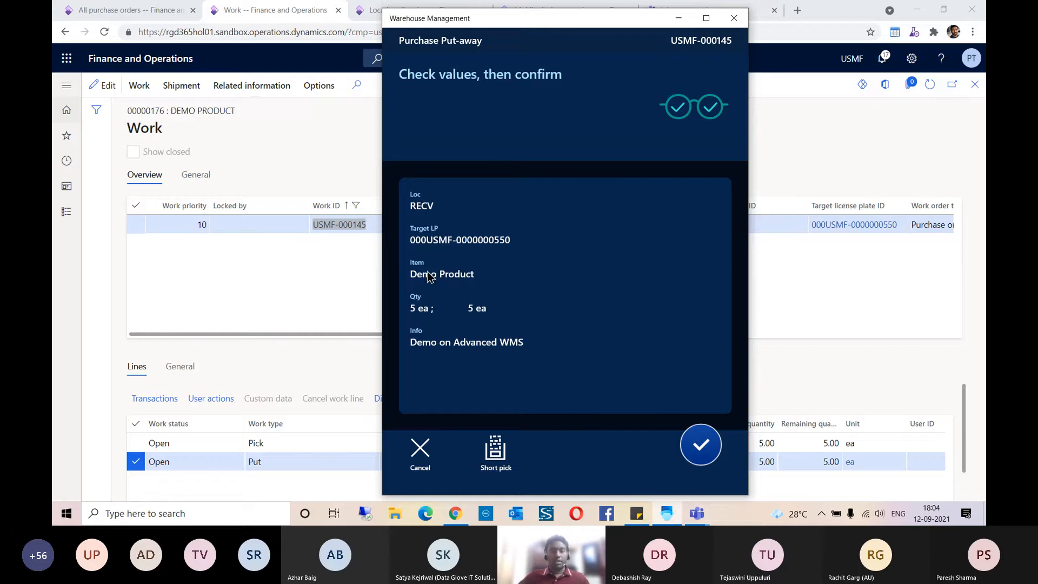
Confirm the pick of 5 ea from RECV and the put to location FL-001.
click(705, 450)
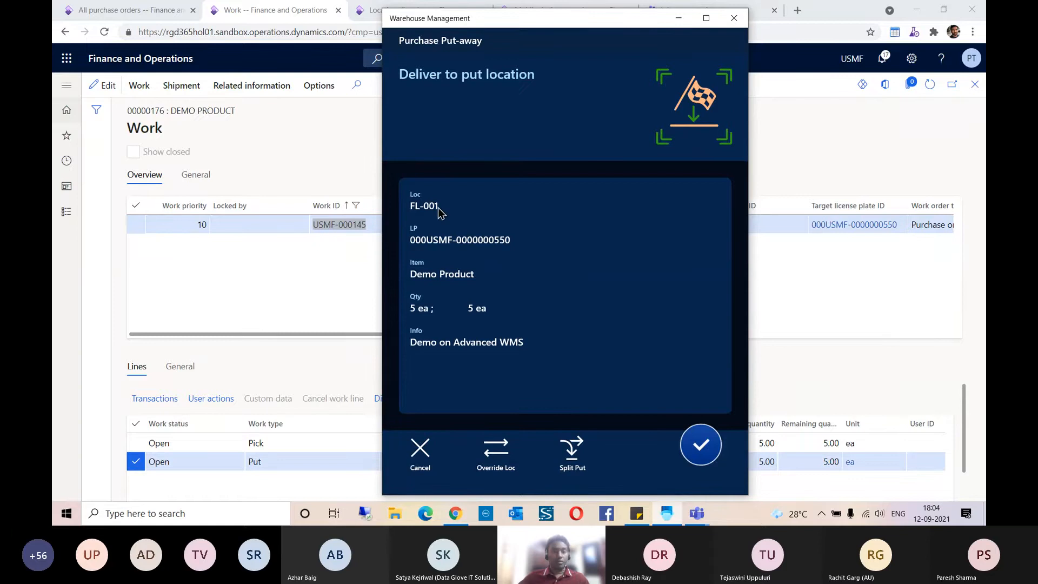
drag(511, 23, 644, 31)
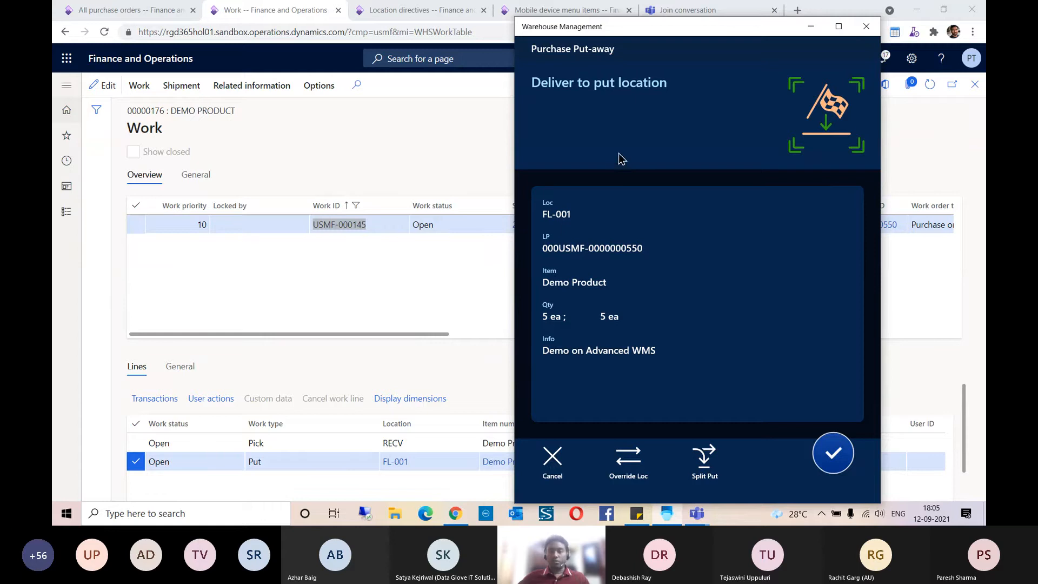
click(834, 457)
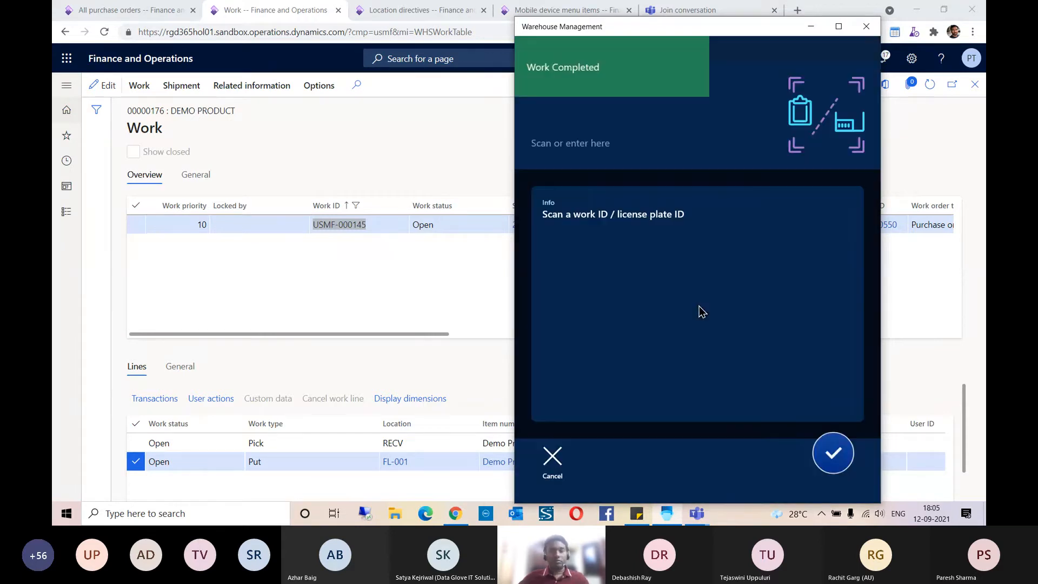
Refresh the work in Finance and Operations and examine the on-hand inventory of its target license plate by location.
click(406, 271)
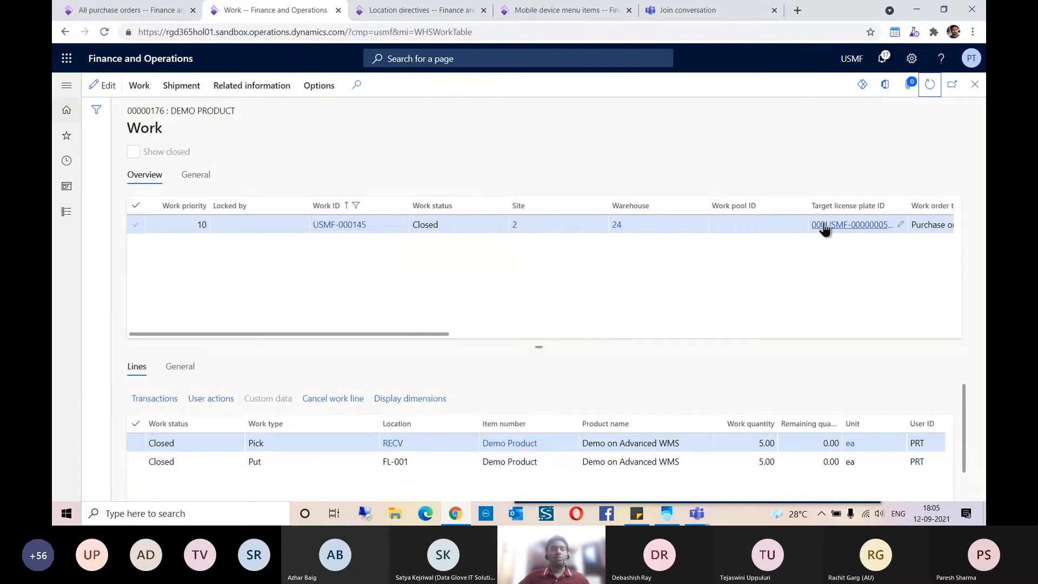
click(857, 226)
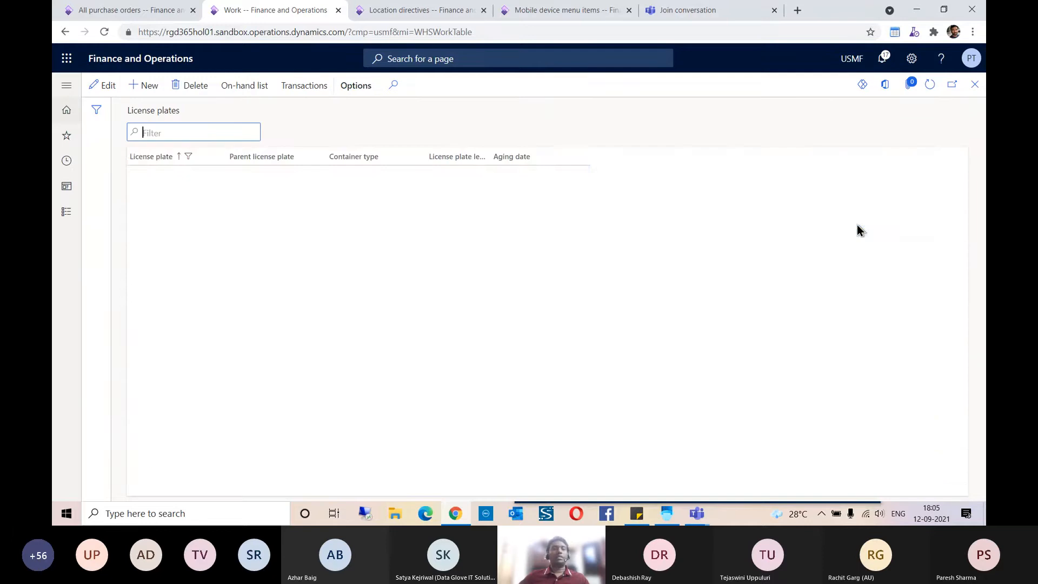
click(253, 88)
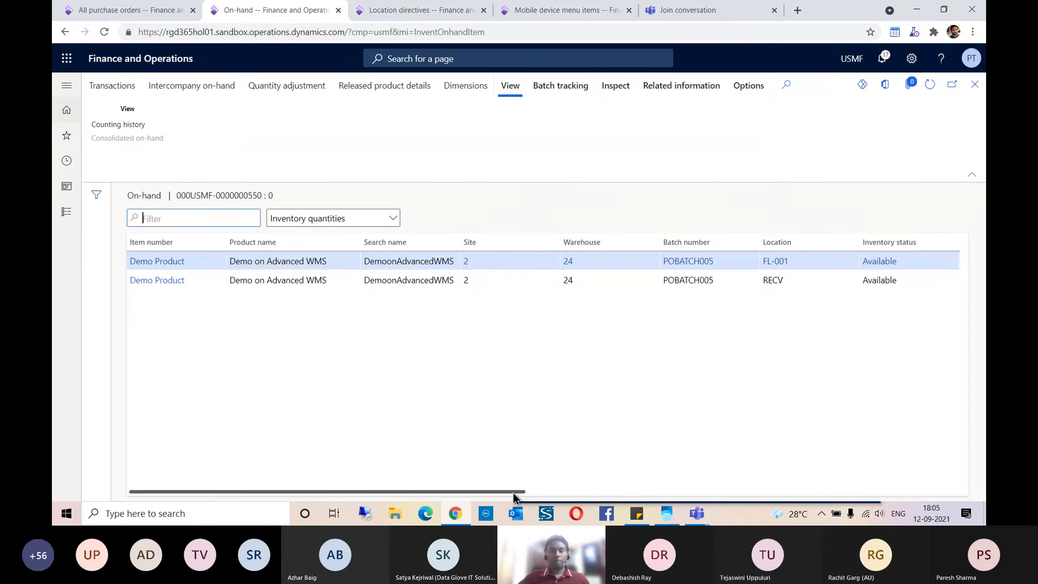
drag(520, 492, 750, 496)
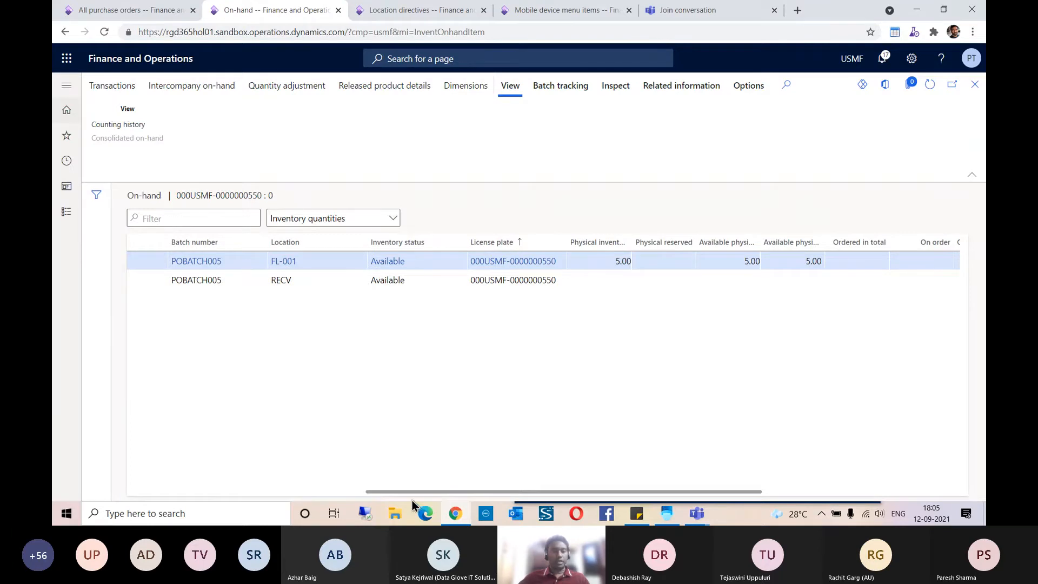
drag(412, 492, 297, 492)
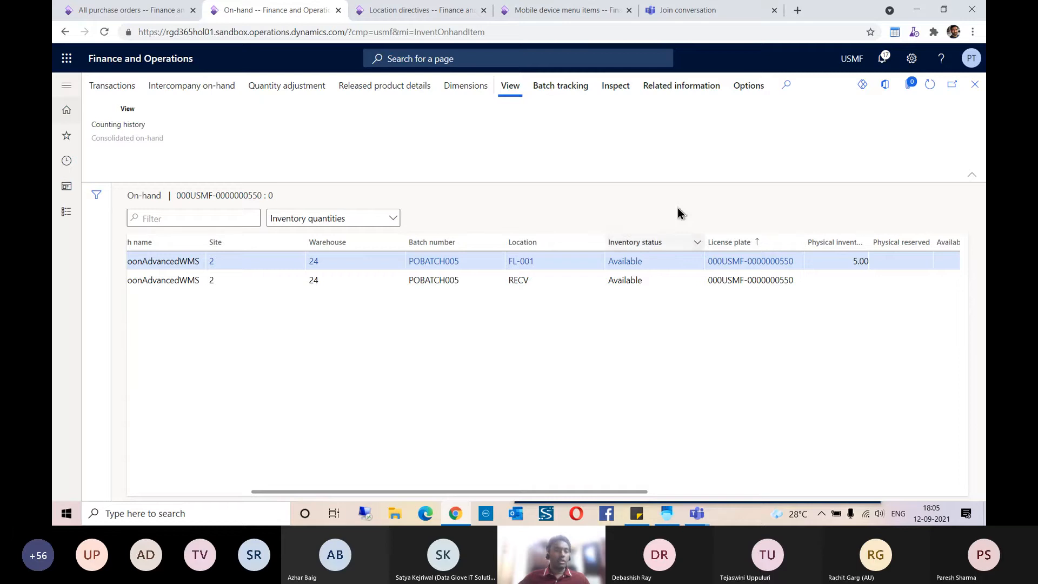
click(975, 85)
click(975, 85)
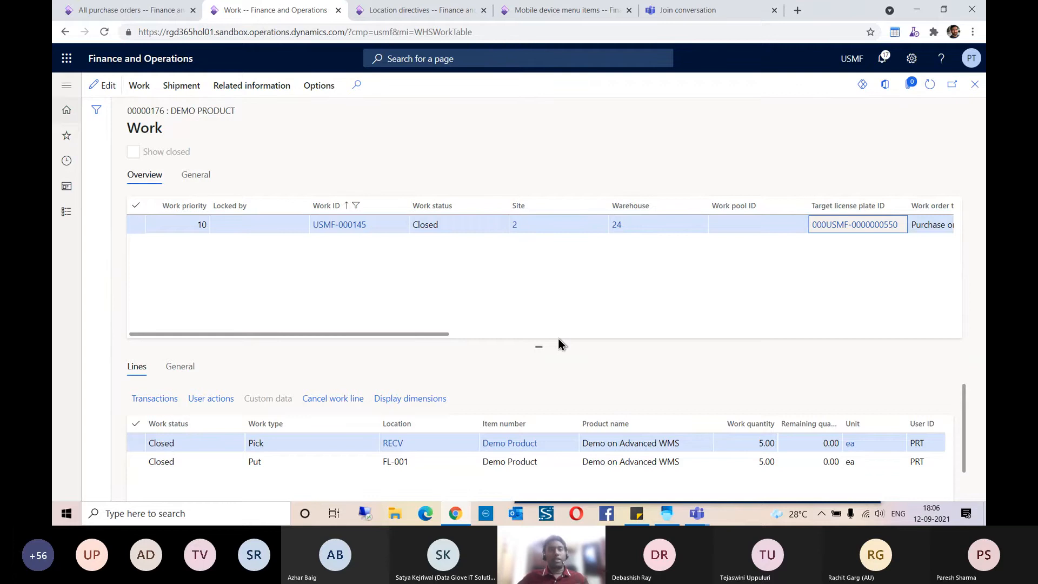
Copy the sales order number from the sticky note and return to Finance and Operations.
click(638, 516)
double_click(694, 156)
key(ctrl+c)
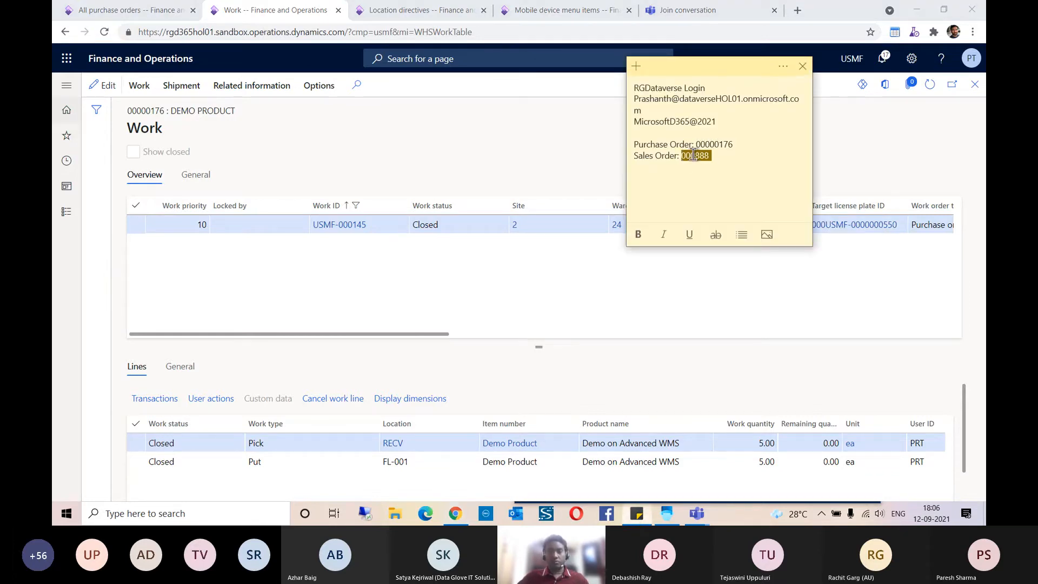
click(413, 130)
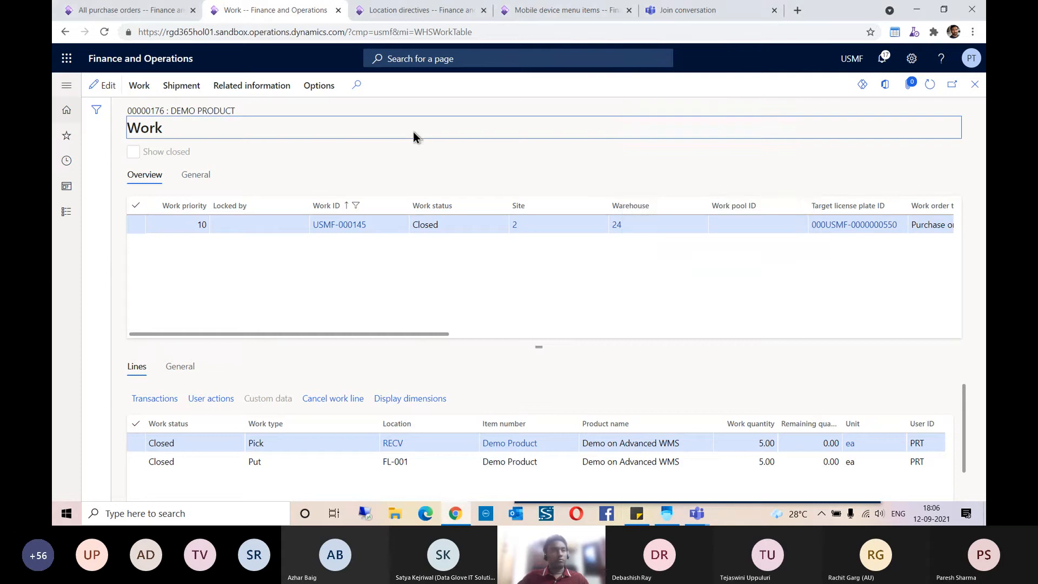
Find the copied sales order in the sales order list, open it, and check its line's quantity, site and warehouse.
click(129, 11)
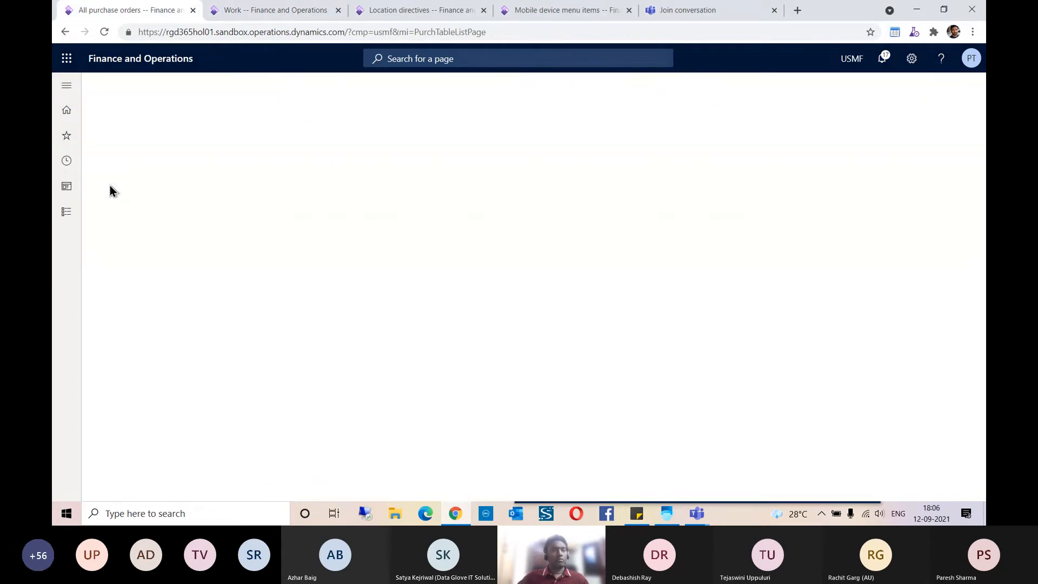
click(167, 218)
key(ctrl+v)
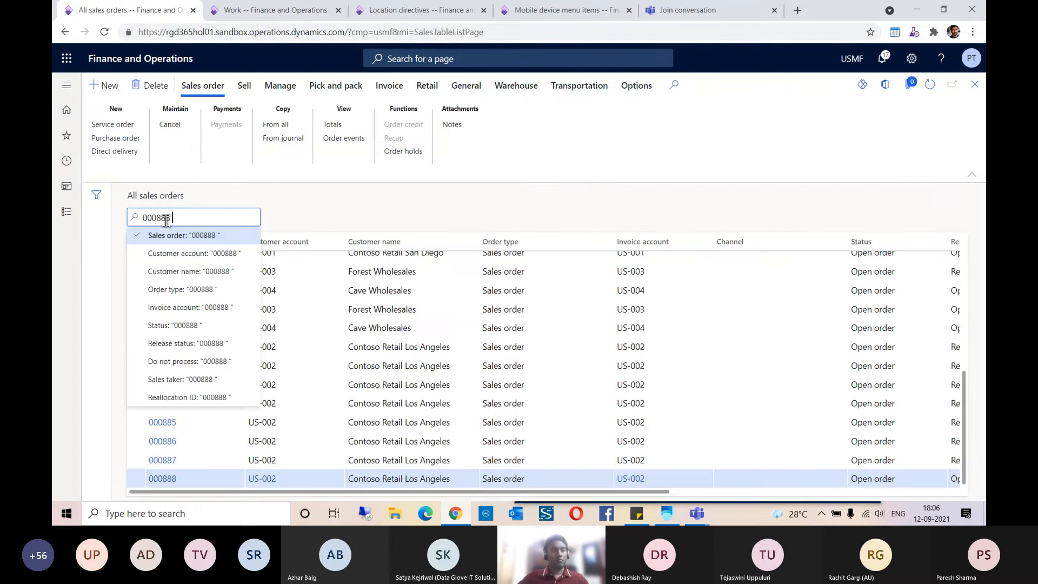
key(Return)
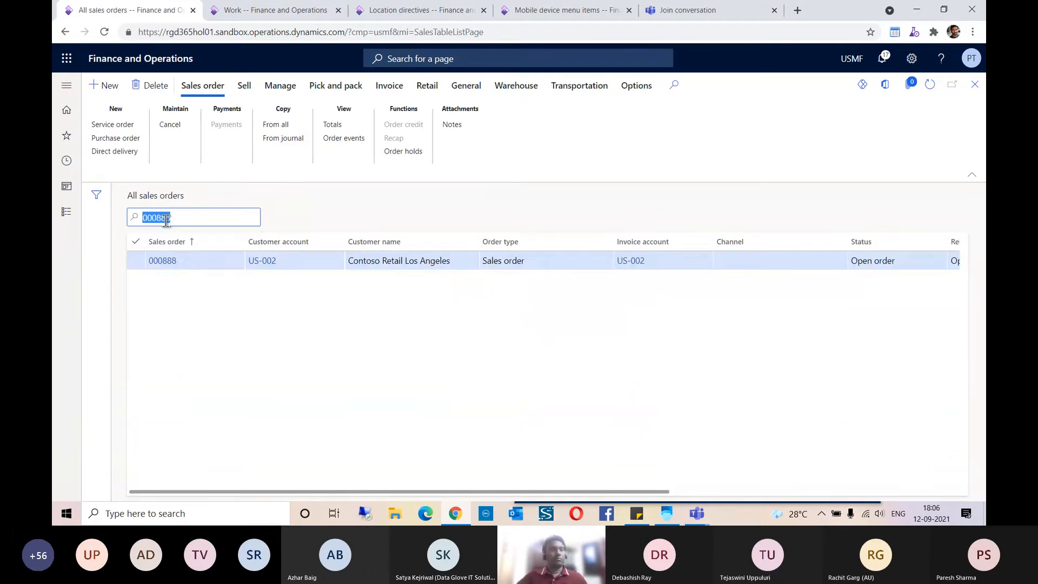
click(170, 260)
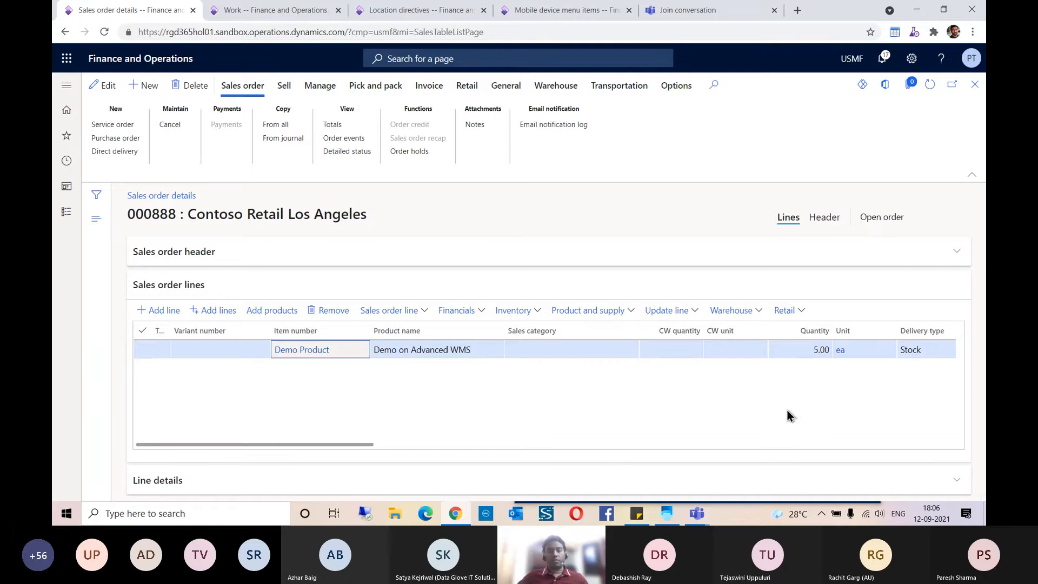
drag(359, 446, 506, 450)
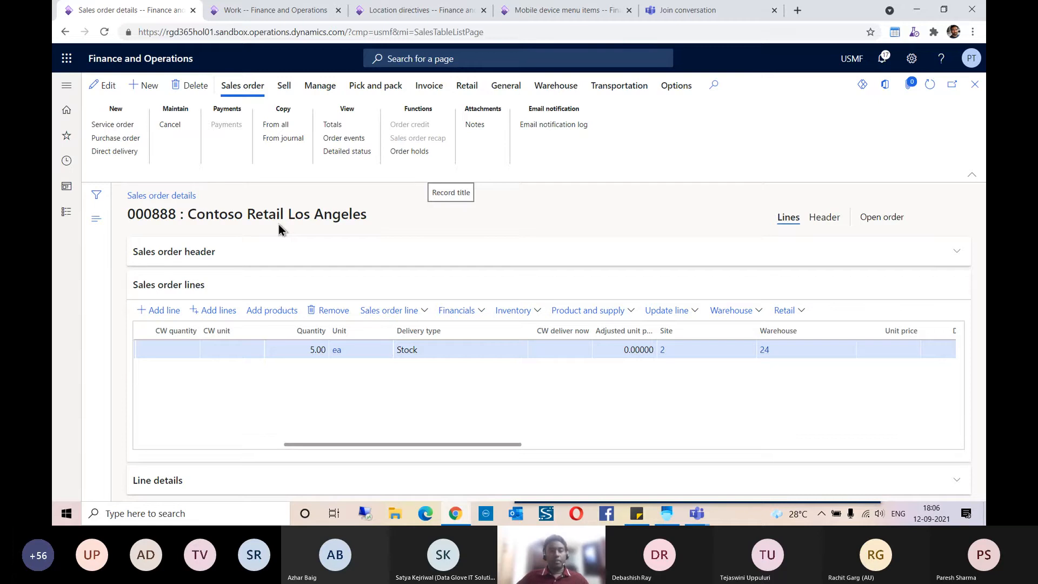
Reserve the lot for the Demo on Advanced WMS sales order line and review its lock reservations by dimension.
drag(296, 444, 218, 444)
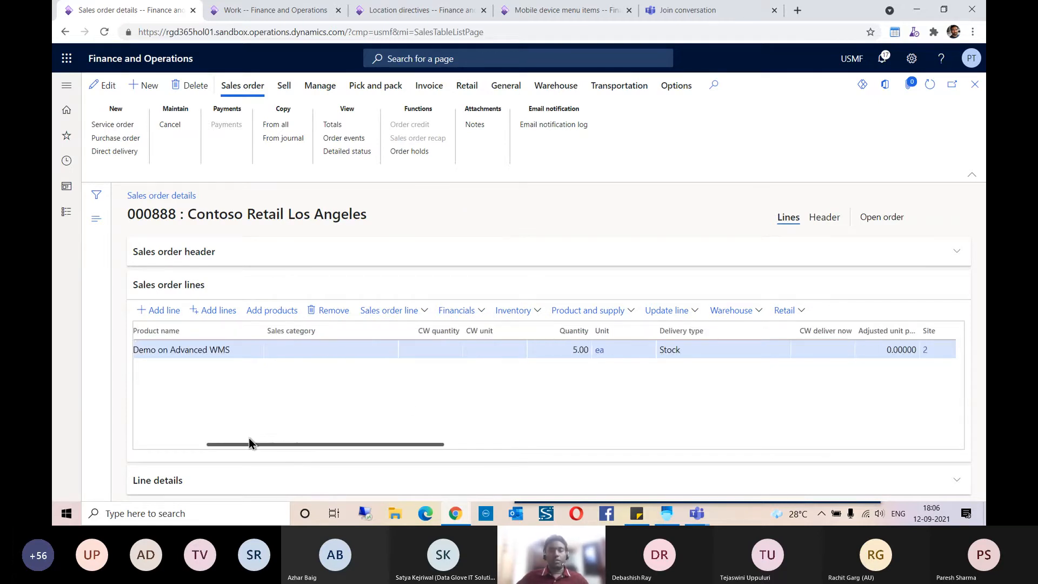
click(511, 315)
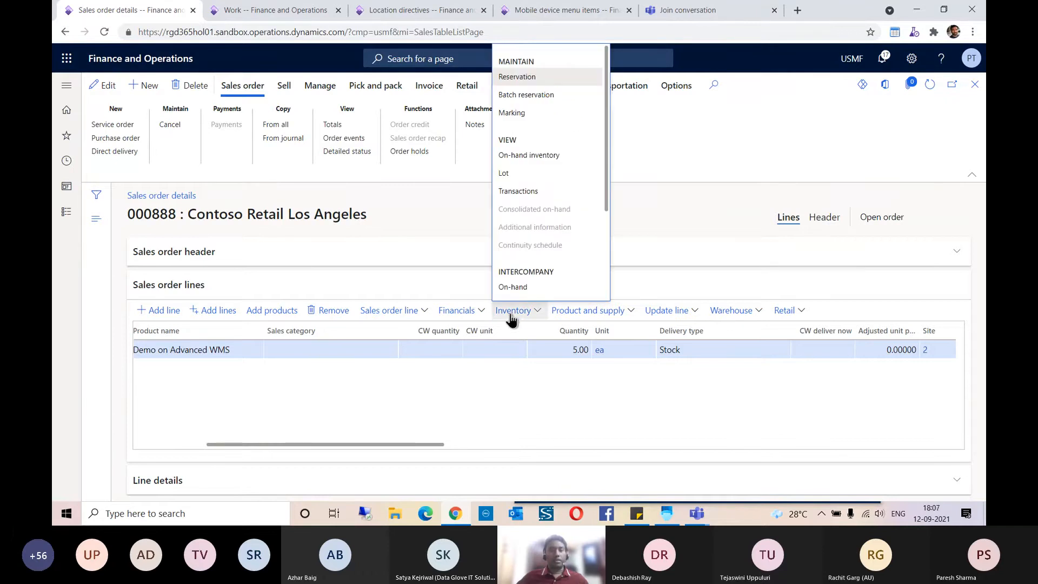
click(514, 80)
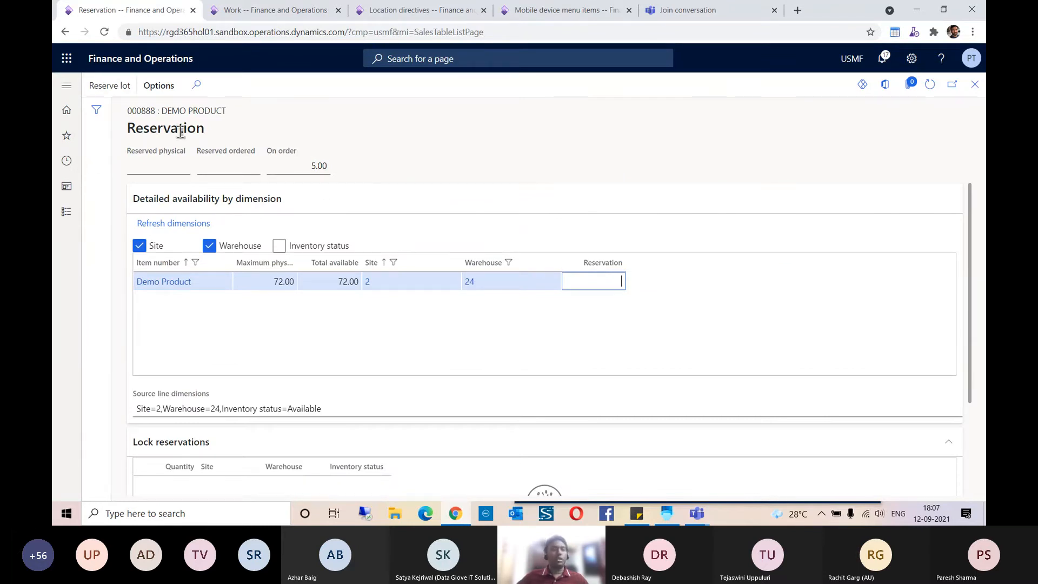
click(112, 86)
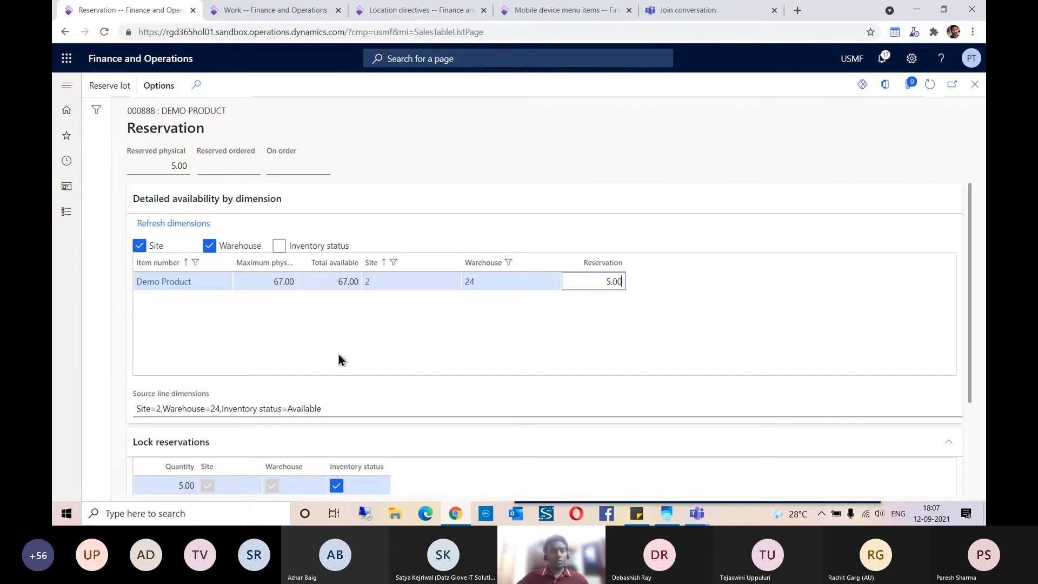
scroll(410, 343, down, 2)
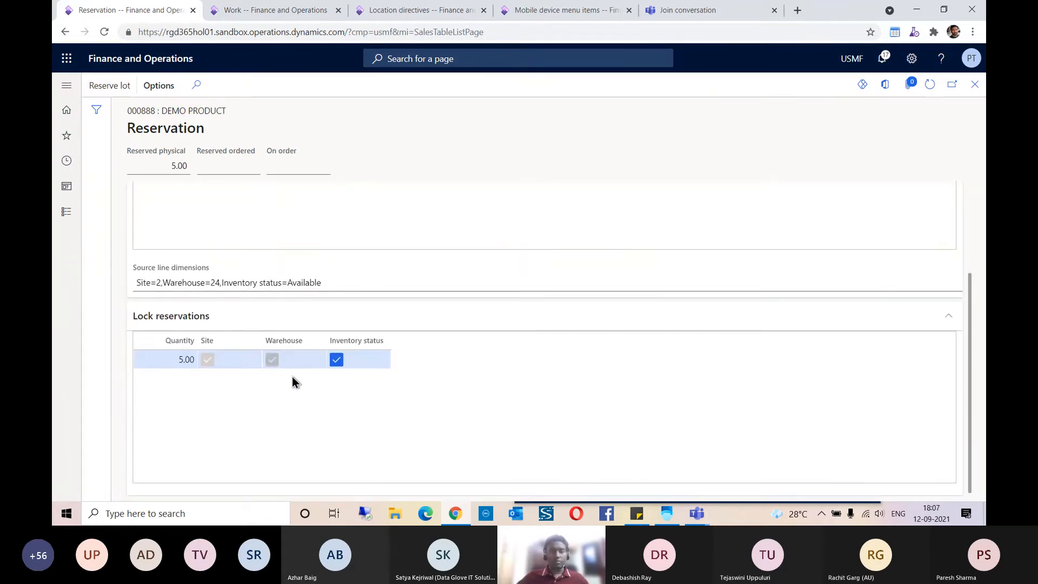
scroll(301, 379, up, 1)
scroll(239, 337, down, 1)
scroll(369, 398, up, 2)
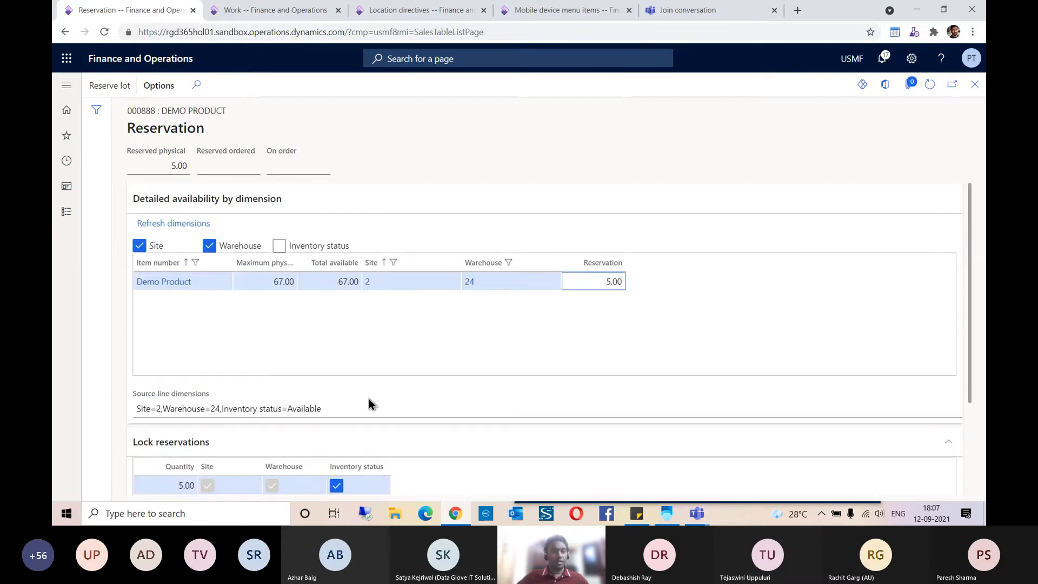
click(975, 86)
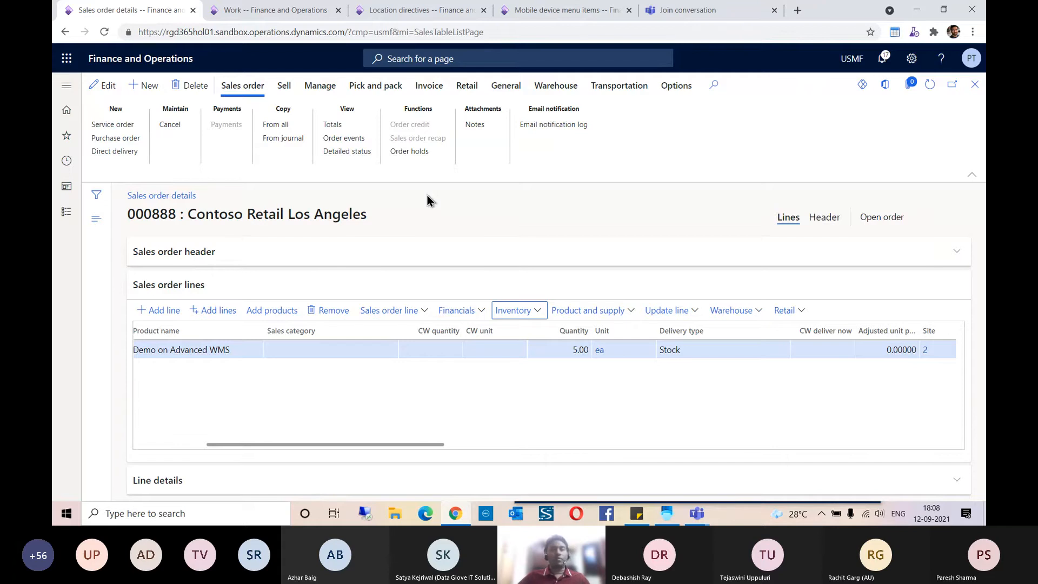
Look through the Release to warehouse options in the Warehouse management module, including the automatic release of sales orders.
click(556, 86)
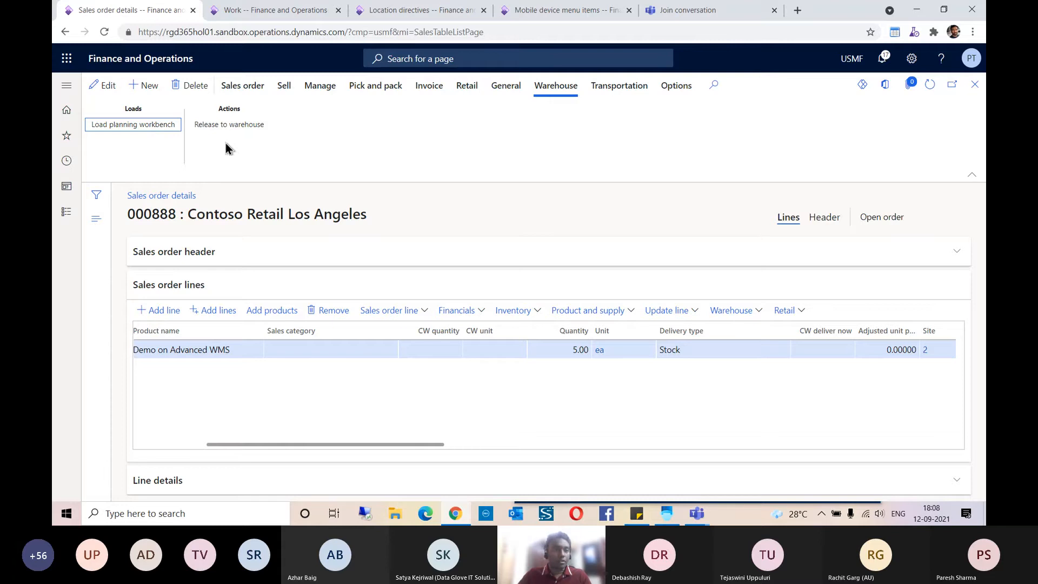
click(67, 136)
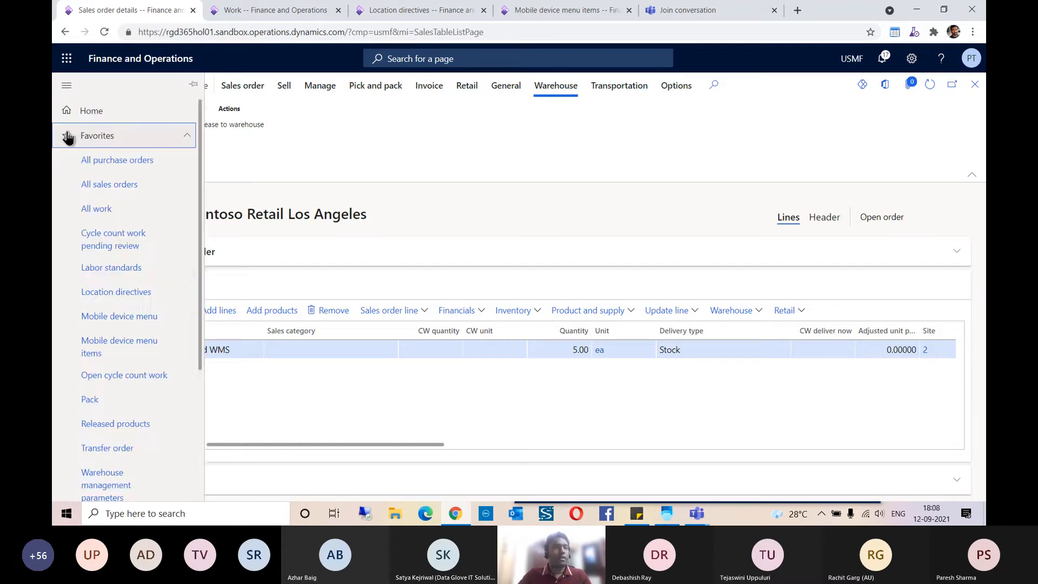
scroll(98, 293, down, 3)
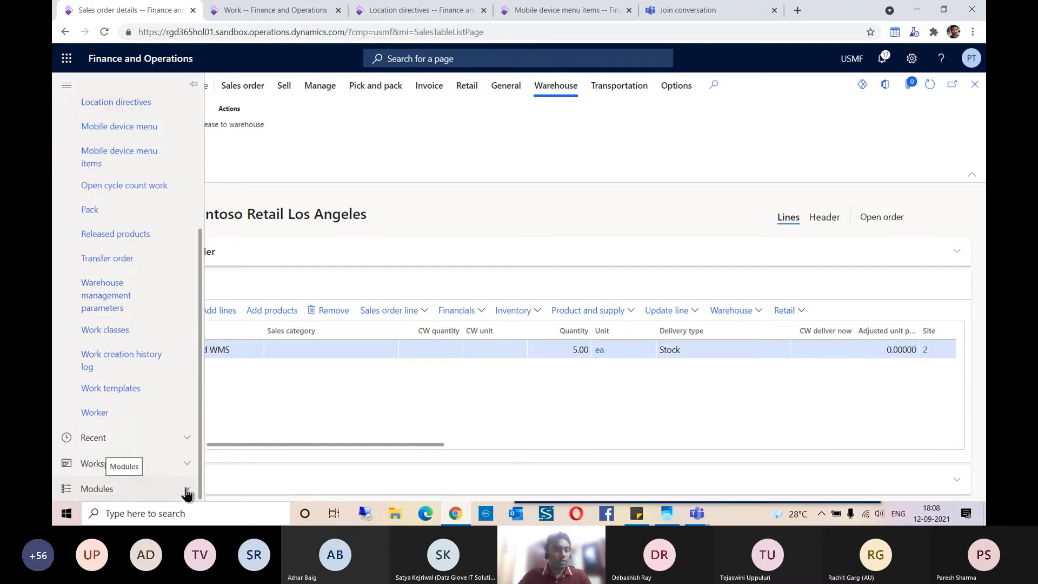
click(144, 489)
click(126, 488)
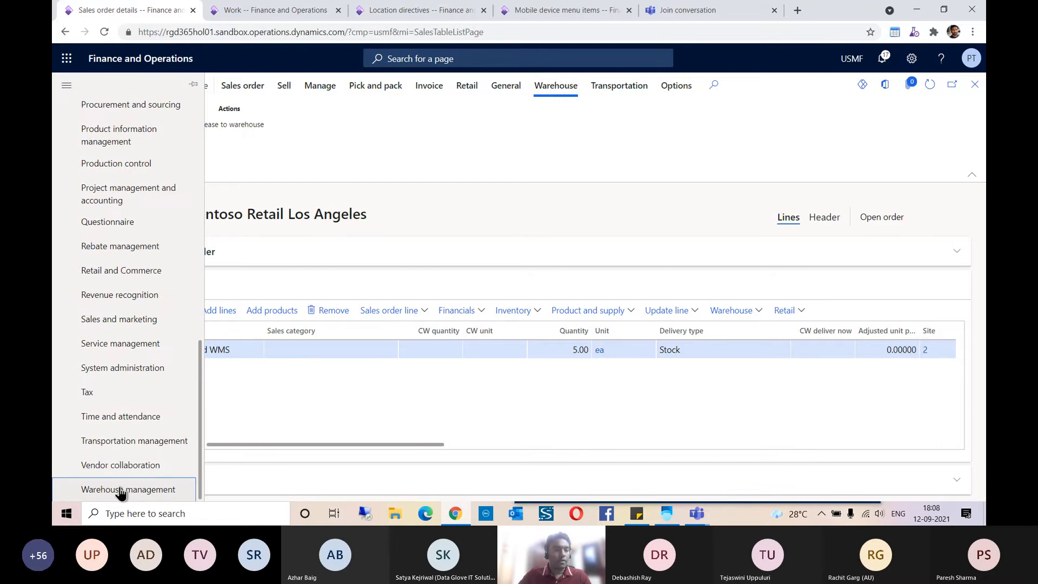
click(251, 167)
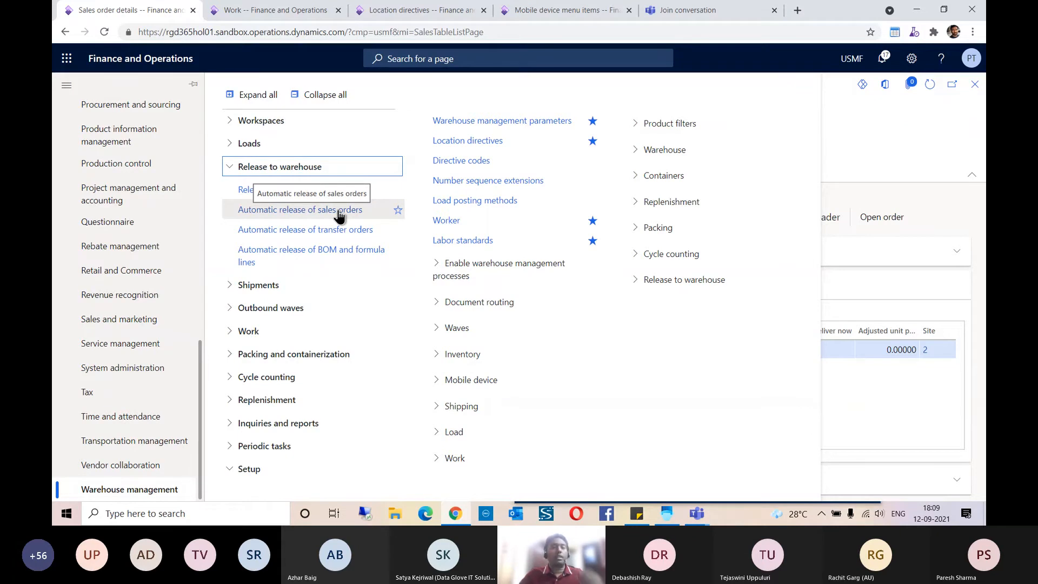
click(872, 126)
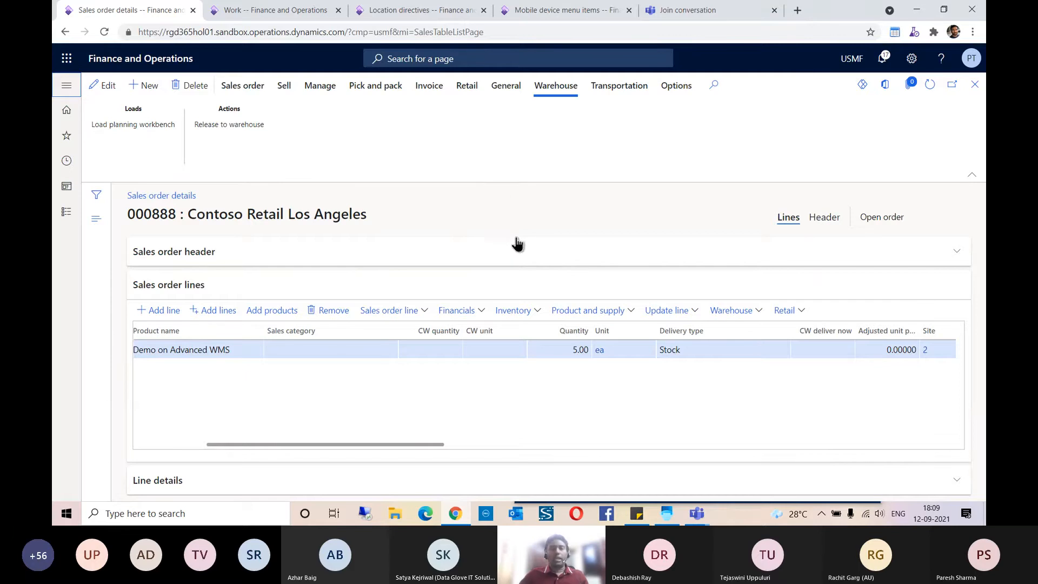
Release the sales order to the warehouse, then expand and dismiss the resulting messages.
click(222, 126)
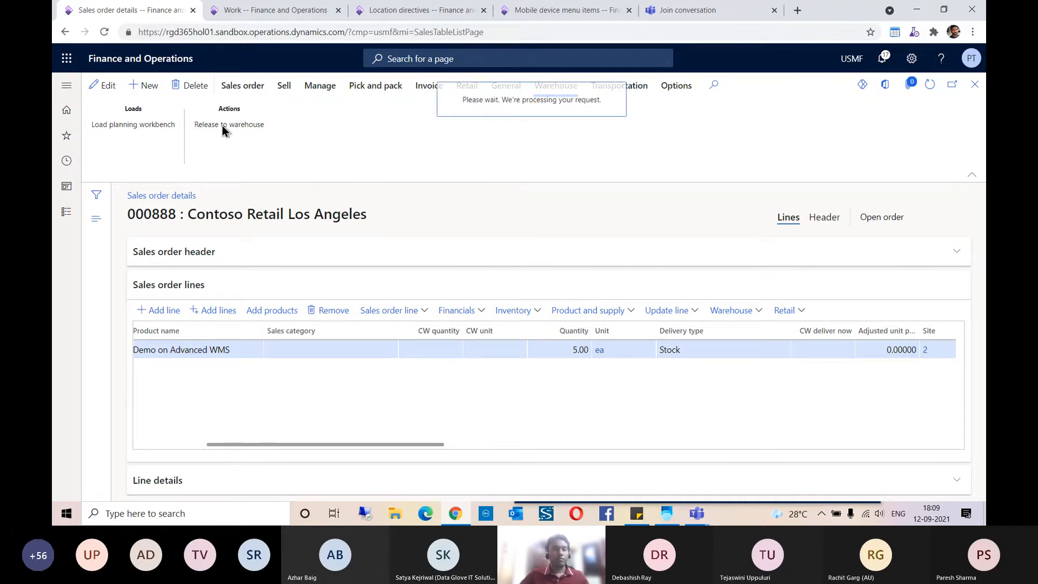
click(948, 194)
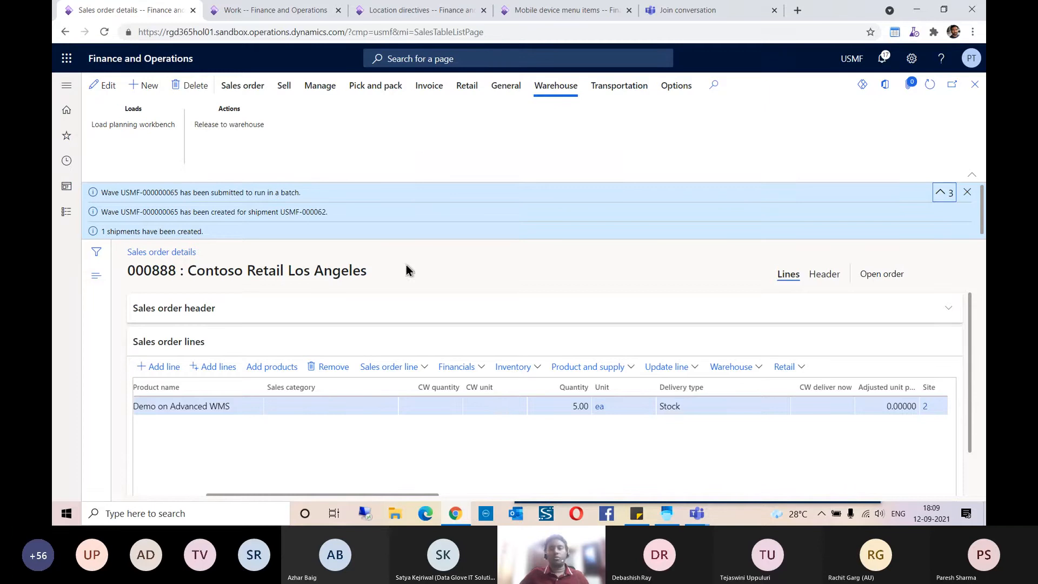
click(967, 192)
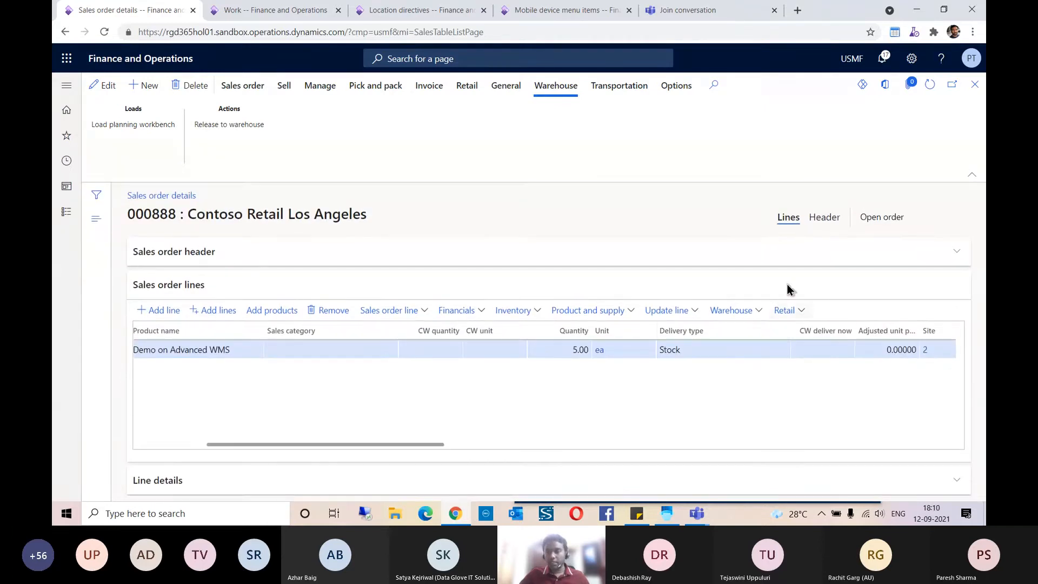
Dismiss the batch job notification, refresh the sales order and open the work details of its line.
click(759, 311)
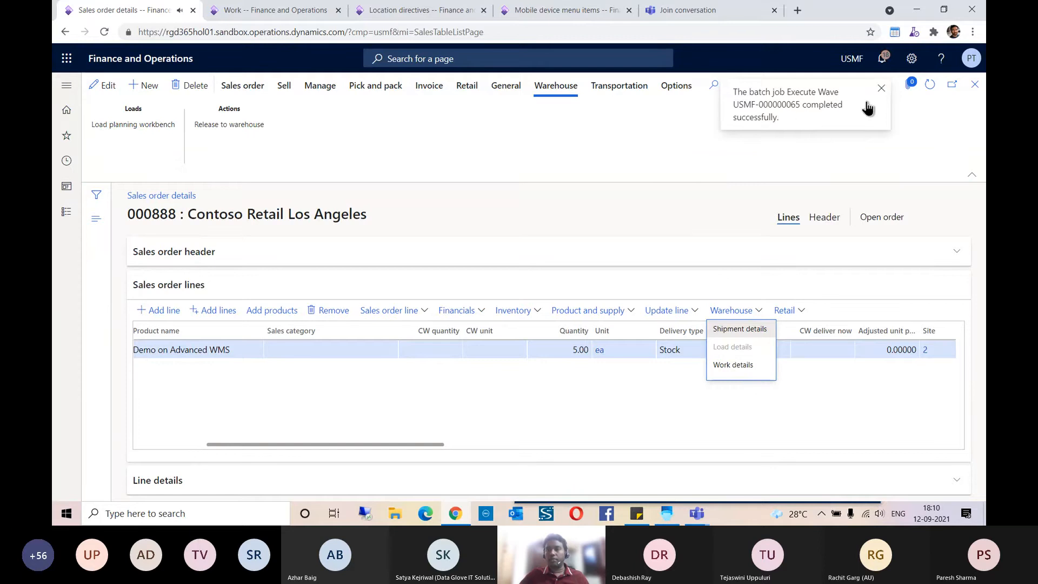
click(881, 89)
click(732, 300)
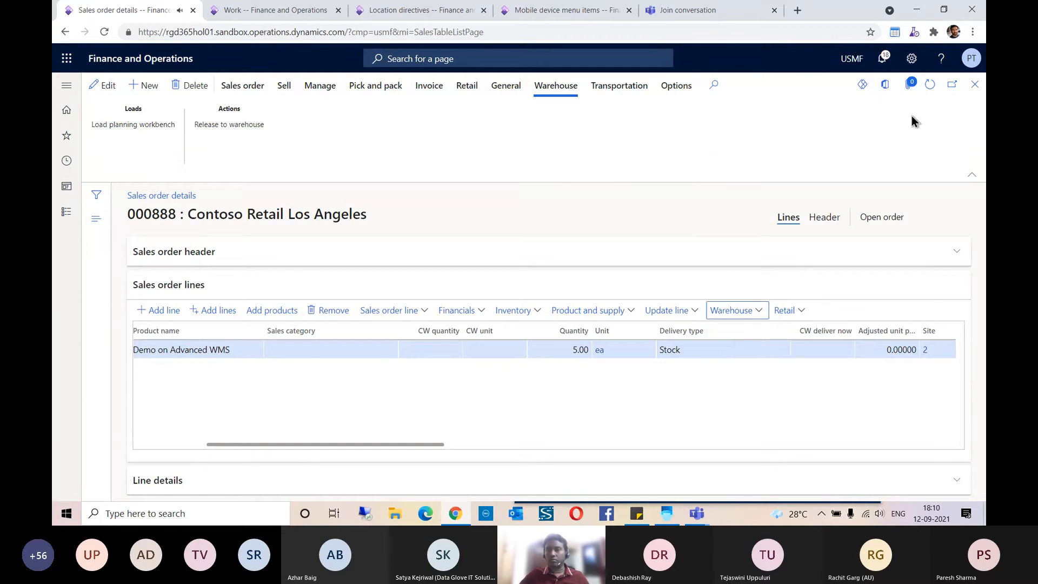
click(930, 85)
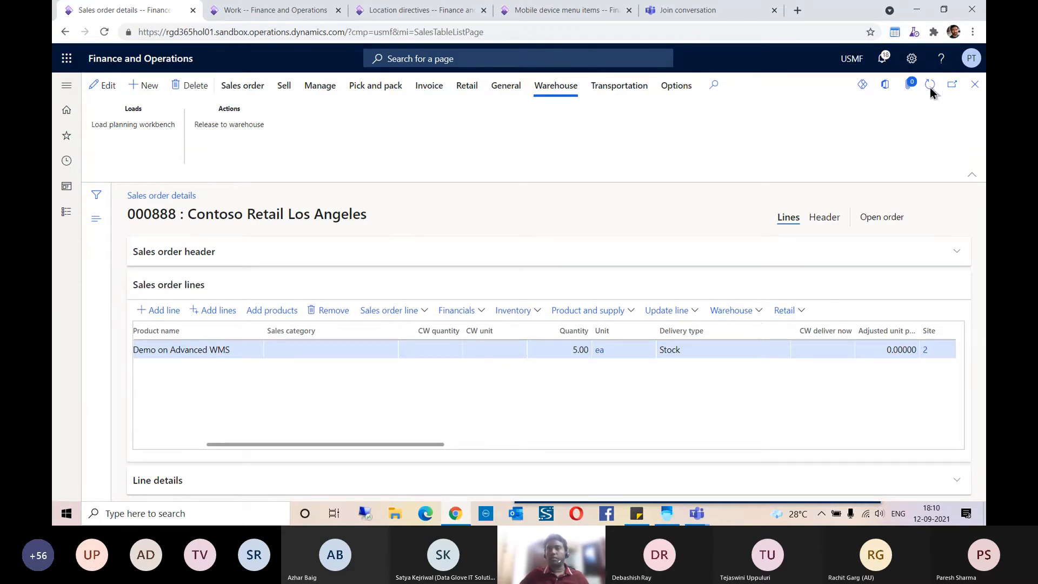
click(749, 313)
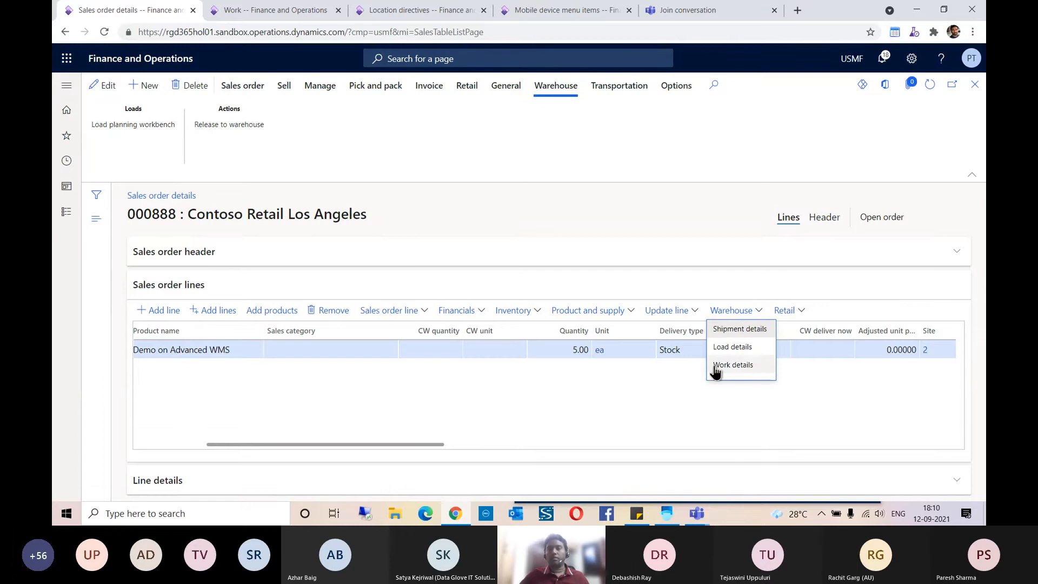
click(731, 365)
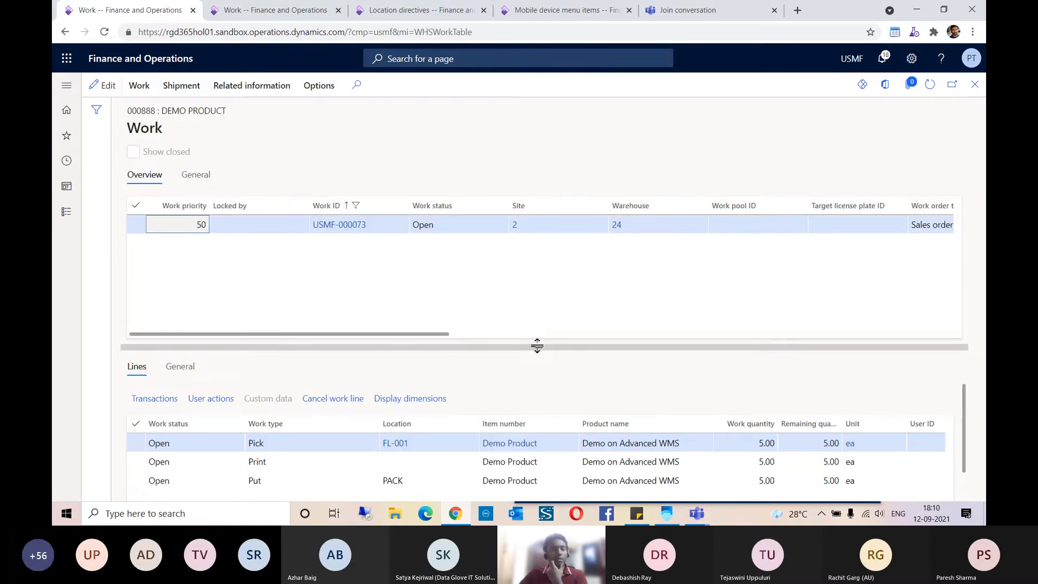
Examine the locations on the sales order work's pick, print and put lines, and select its work ID.
drag(538, 343, 521, 263)
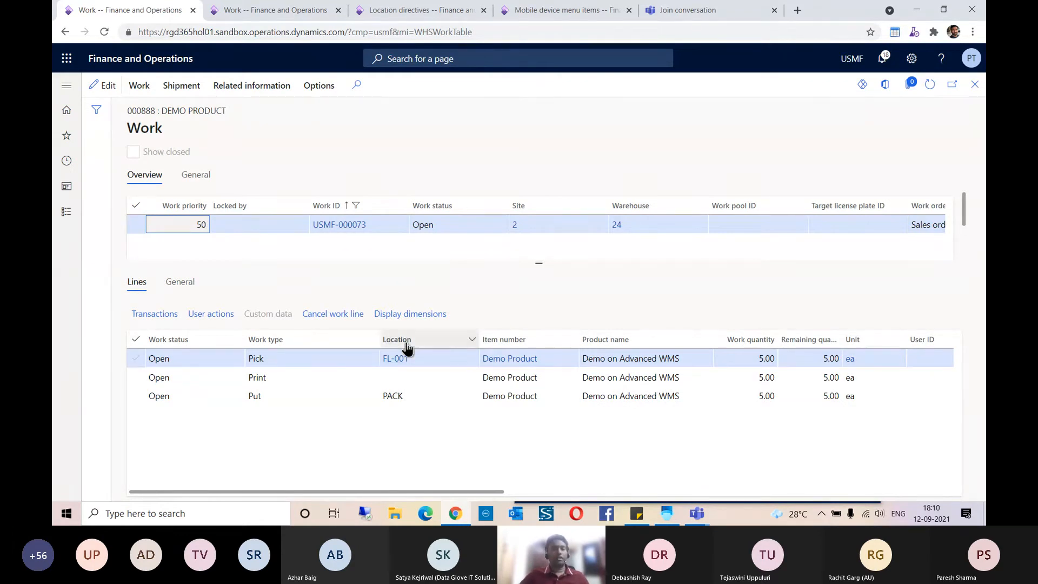
mouse_move(401, 359)
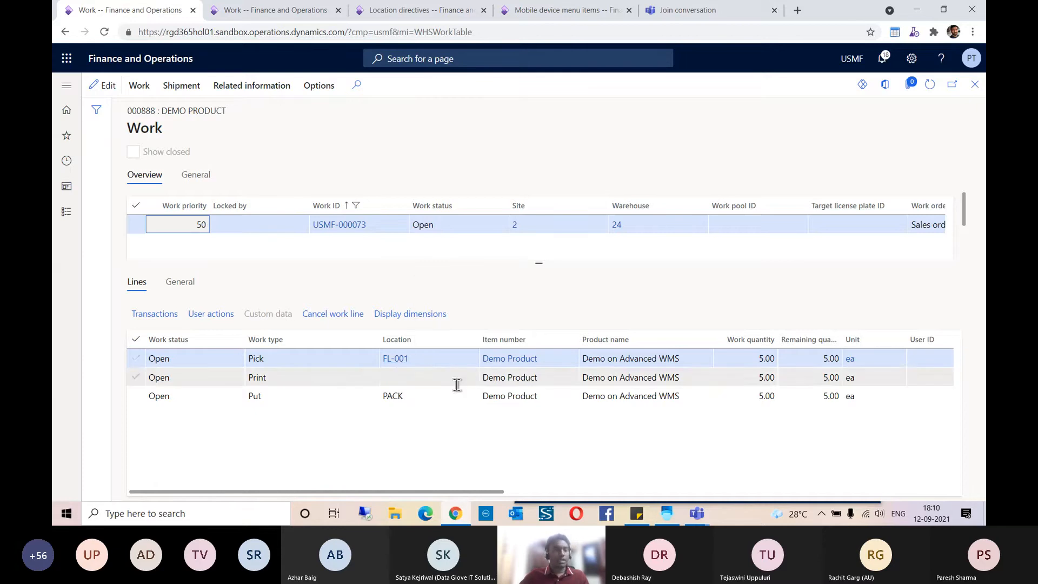
mouse_move(395, 399)
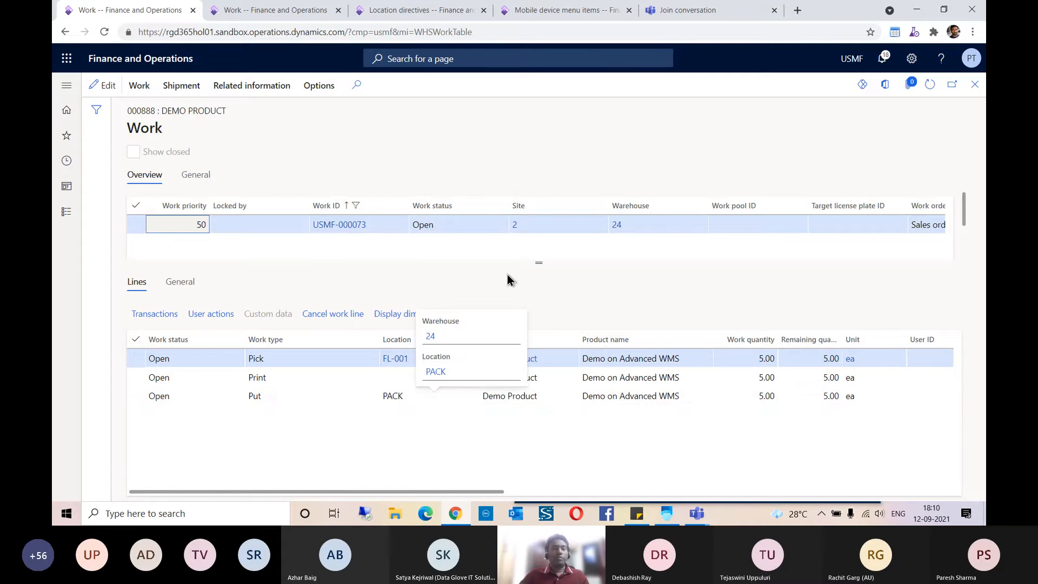
drag(538, 264, 539, 276)
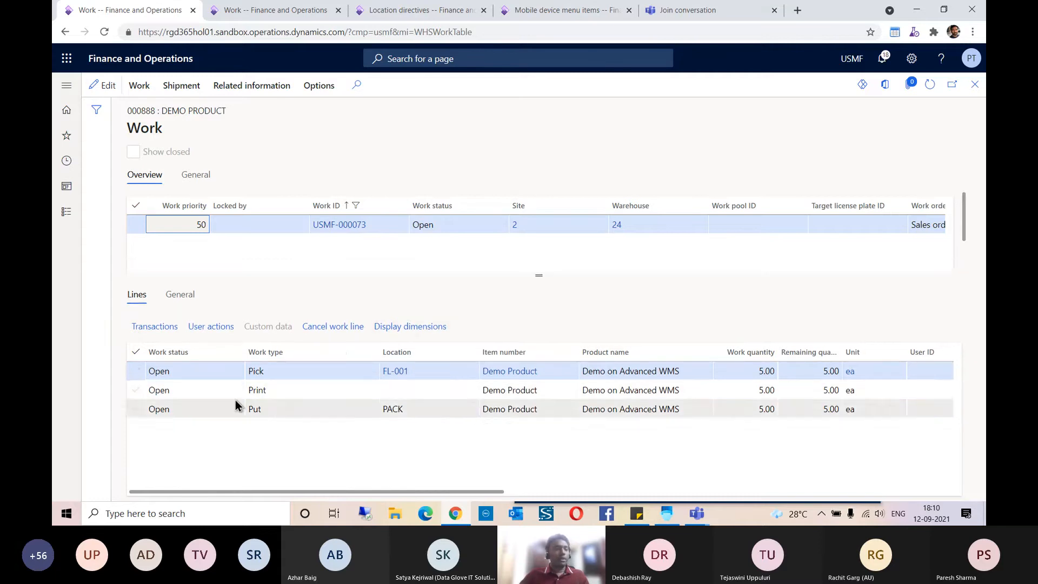
click(297, 390)
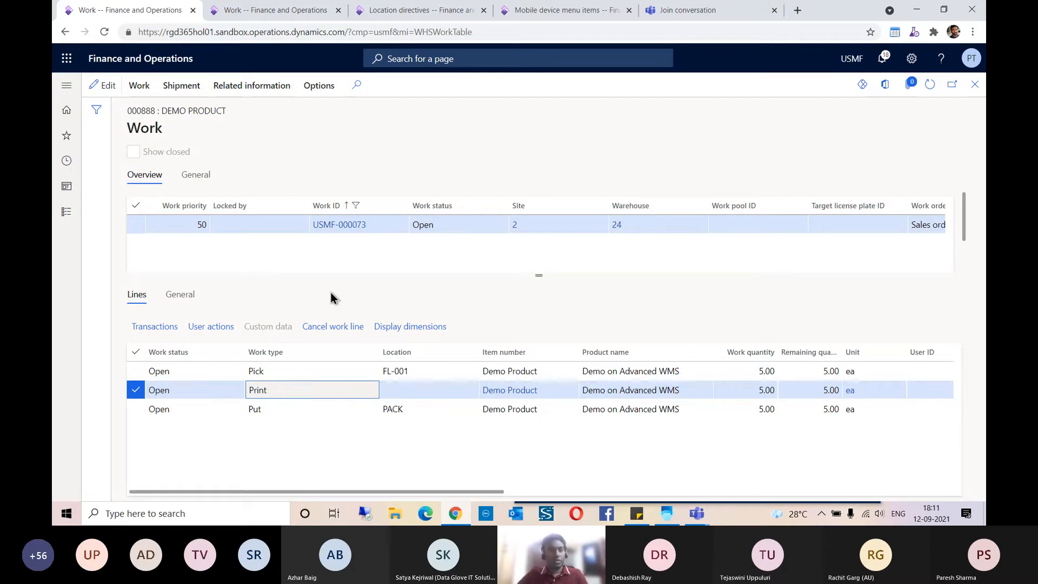
click(377, 226)
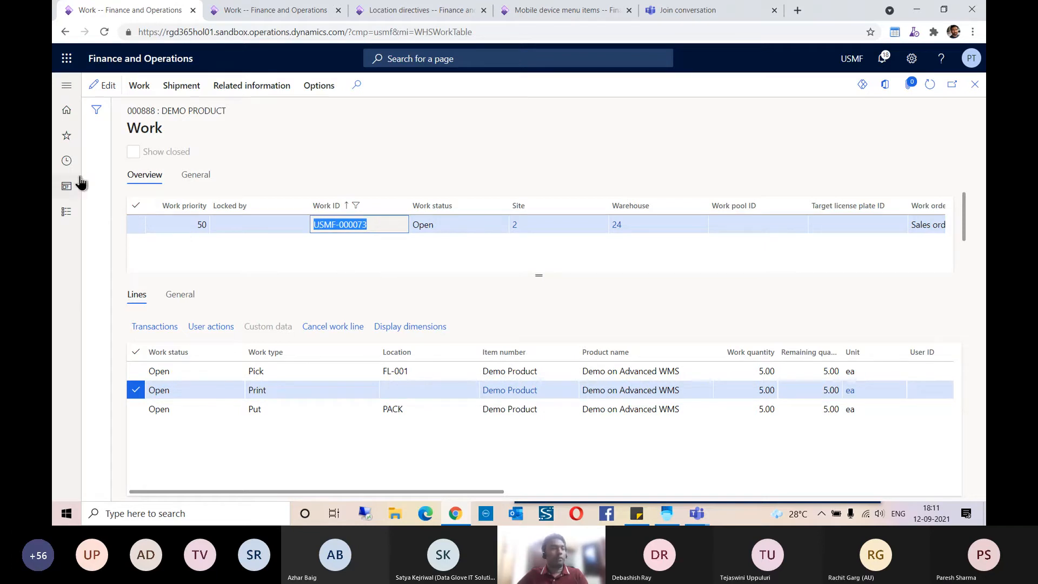
Open the second worker's work user record alongside the sales work and check its default warehouse, allowed warehouses and work permissions.
click(266, 16)
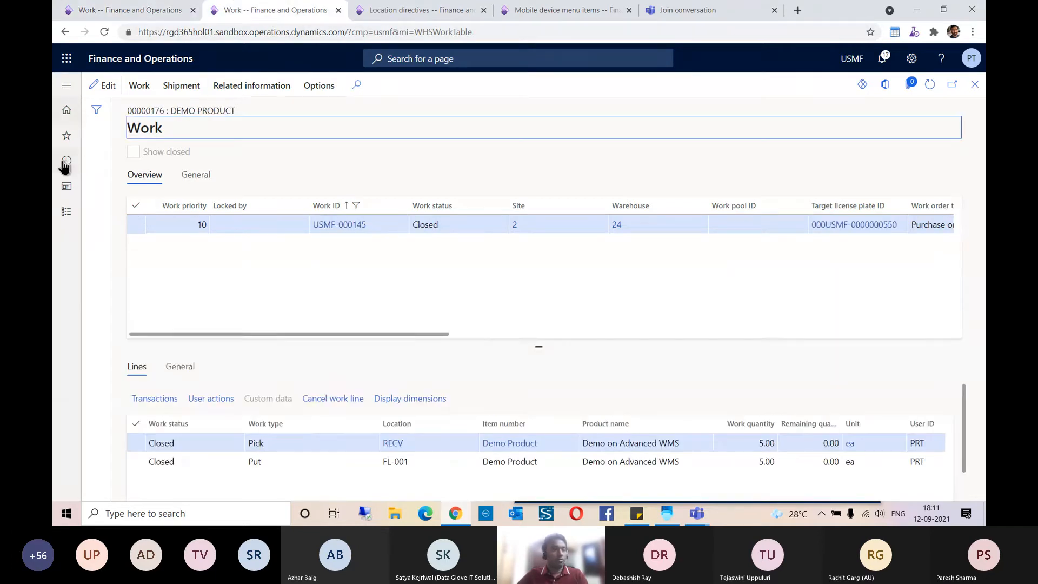
click(67, 137)
scroll(115, 292, down, 5)
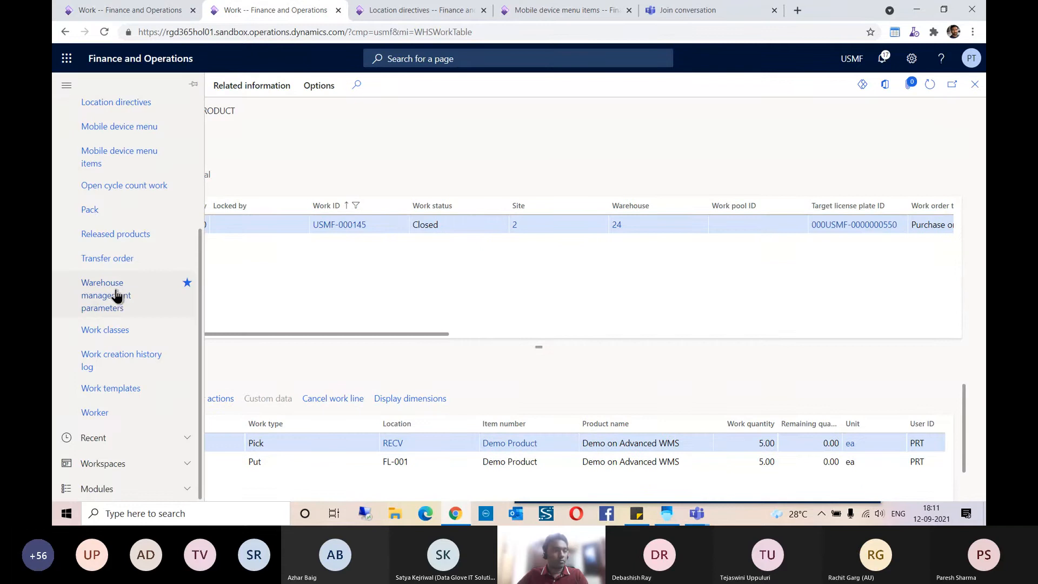
click(102, 413)
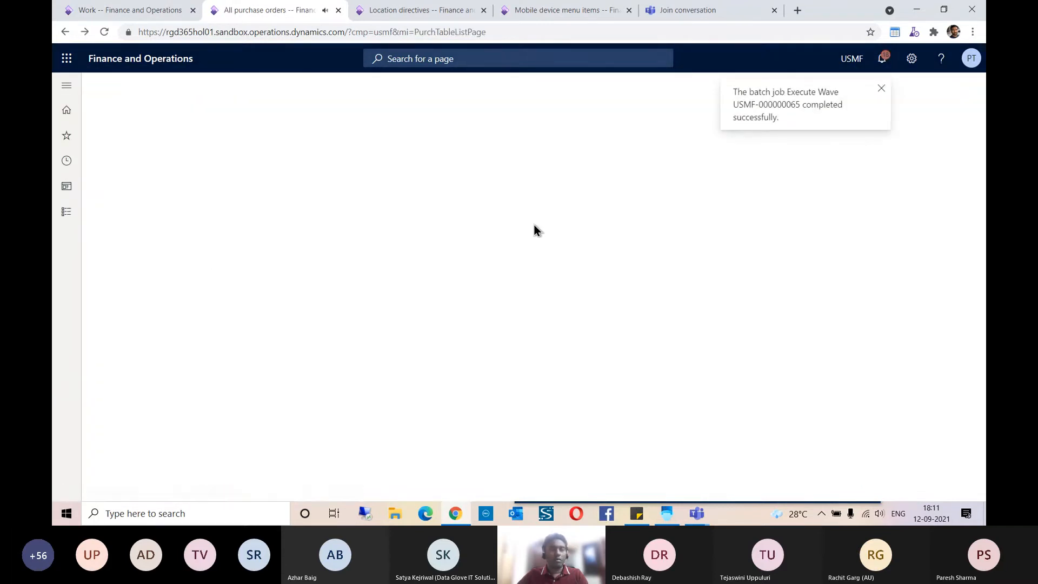
click(195, 212)
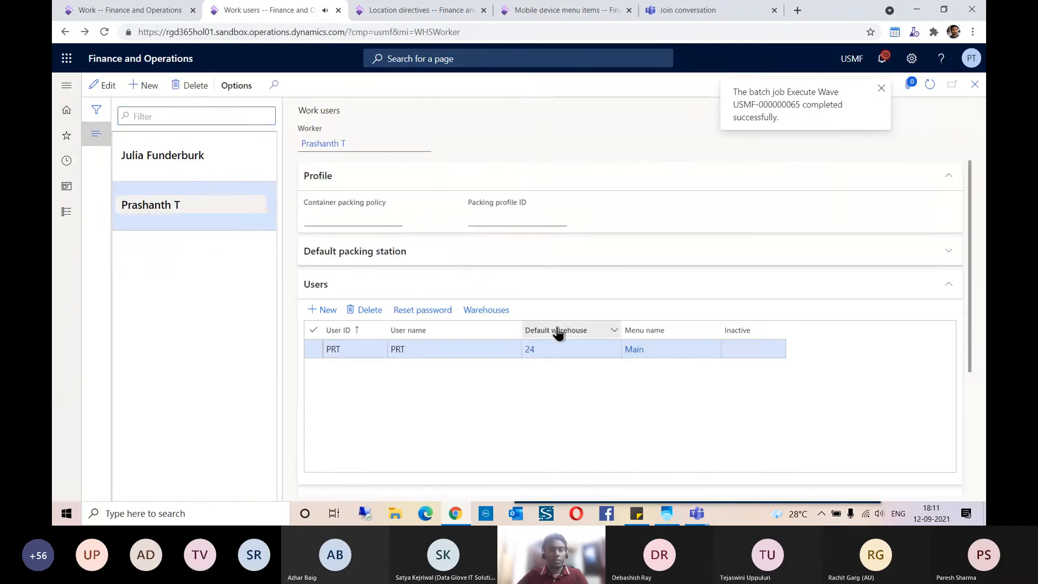
click(482, 313)
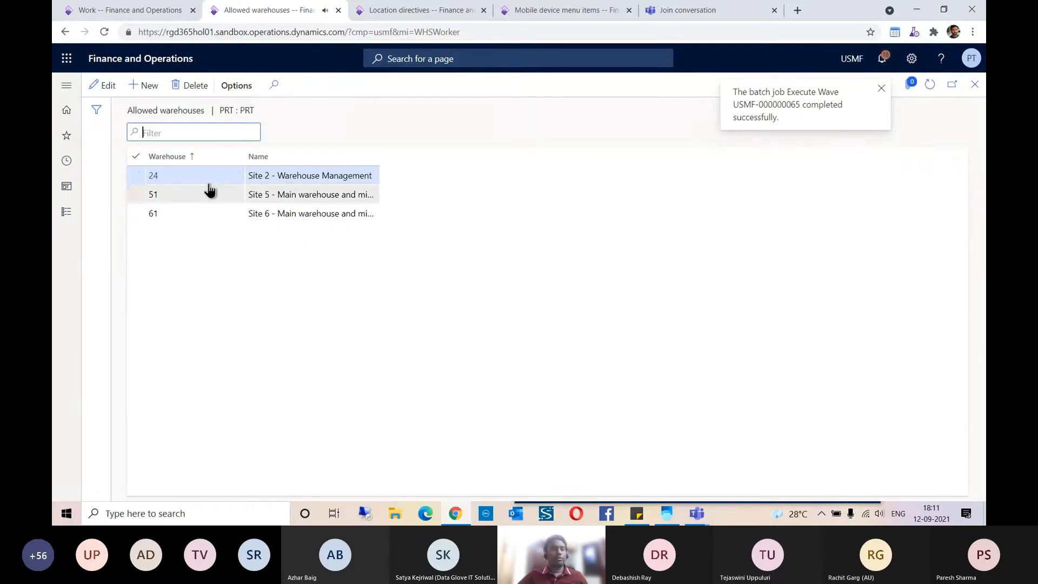
click(975, 84)
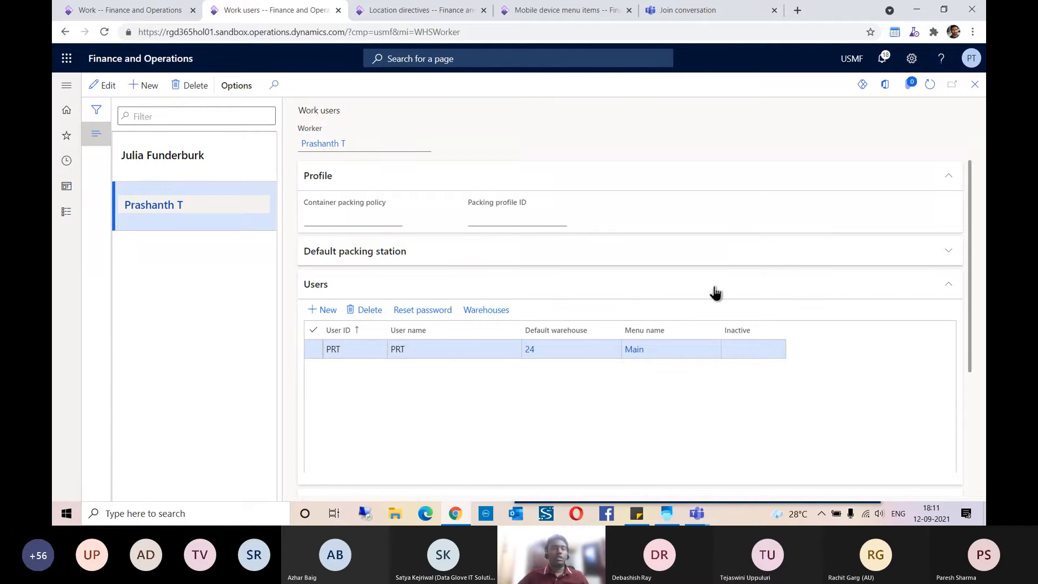
scroll(706, 406, down, 3)
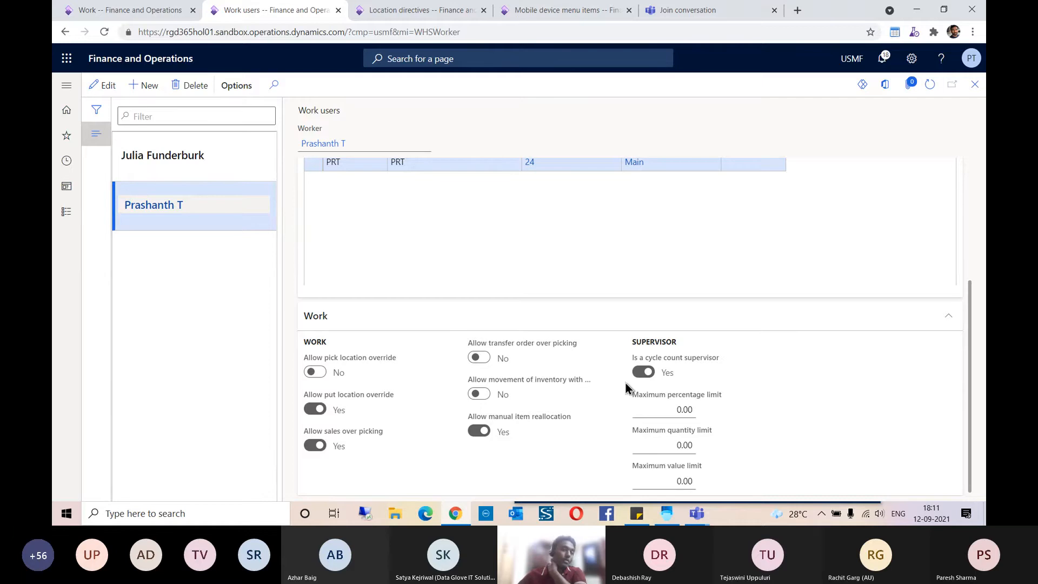
scroll(625, 382, up, 3)
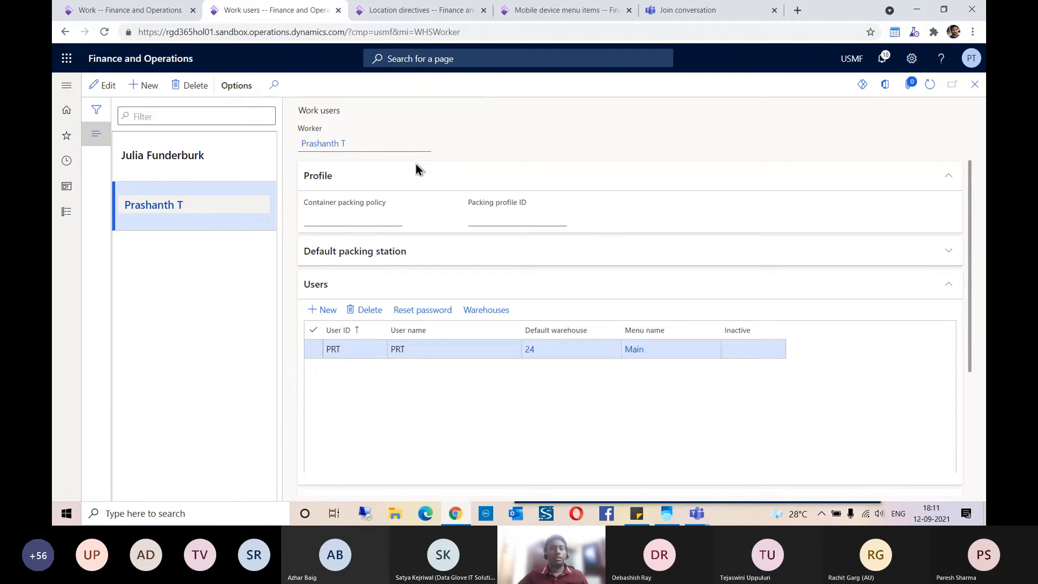
Review the work user's packing station and work permission settings, and return to the sales order work.
click(944, 253)
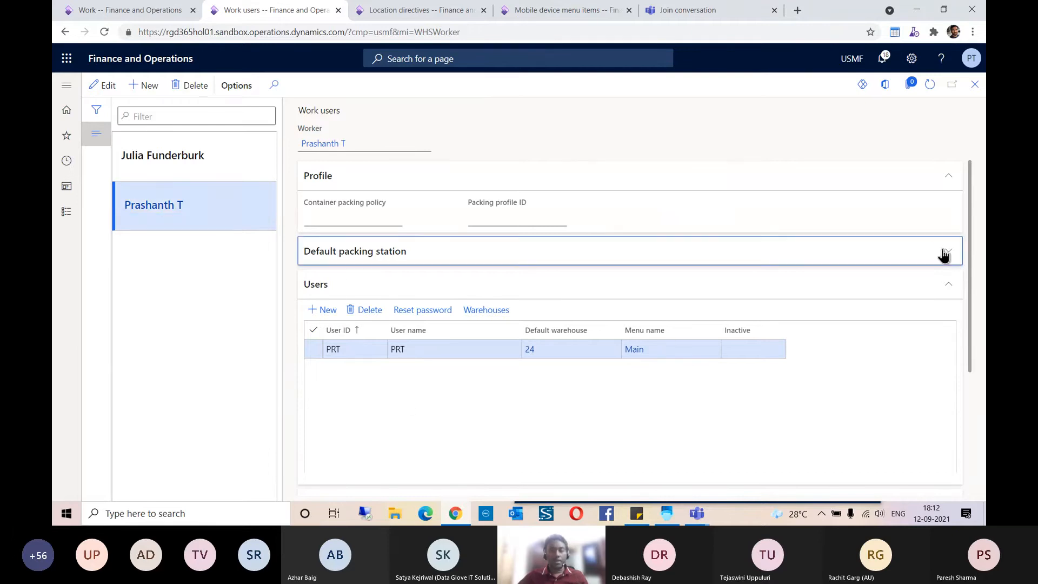
scroll(574, 366, down, 3)
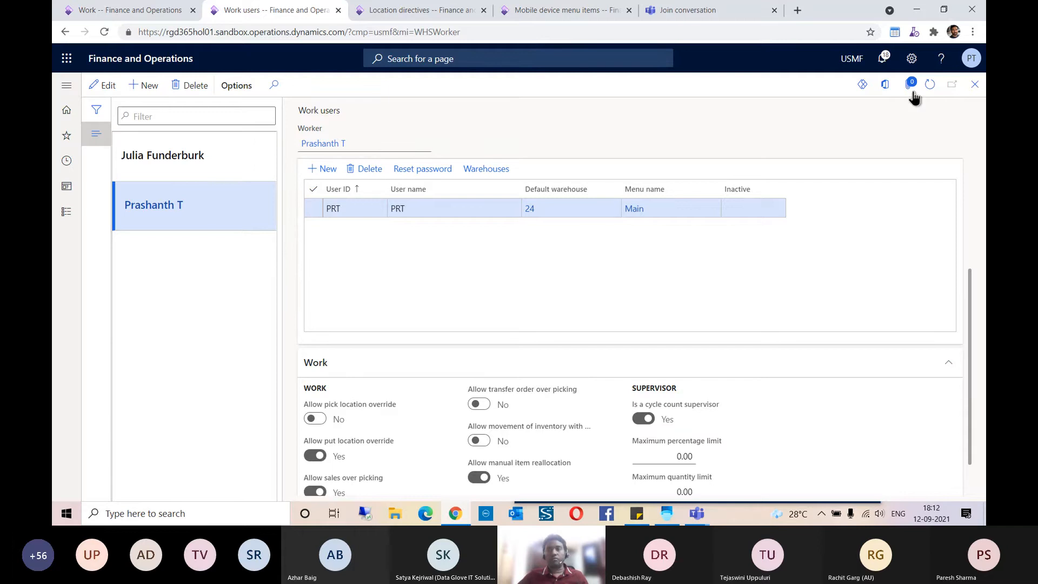
click(155, 15)
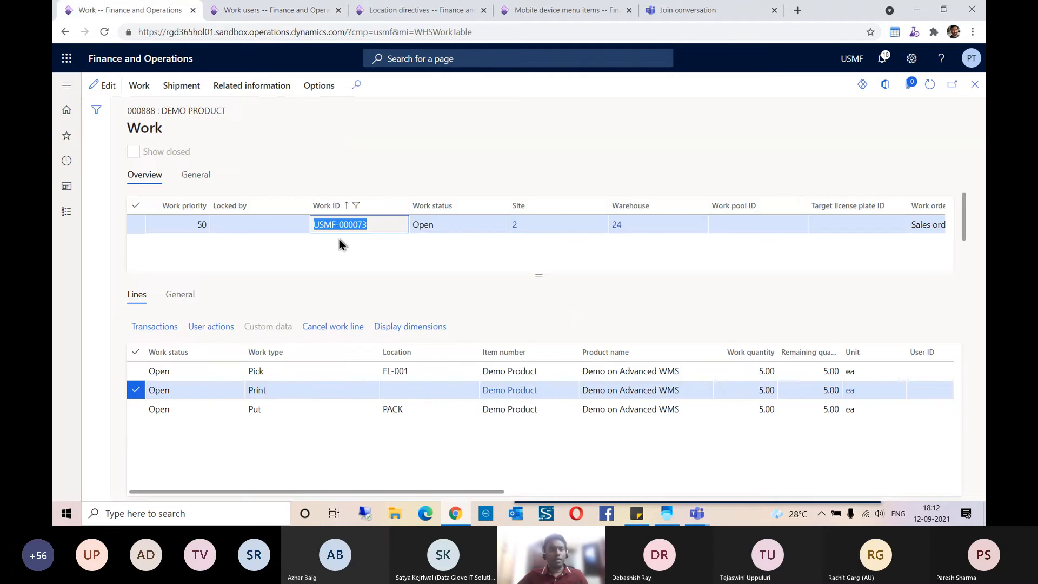
Switch to the Warehouse Management app, try to process work ID USMF-000073 through Purchase Put-away, and dismiss the message.
click(380, 228)
key(ctrl+c)
click(669, 513)
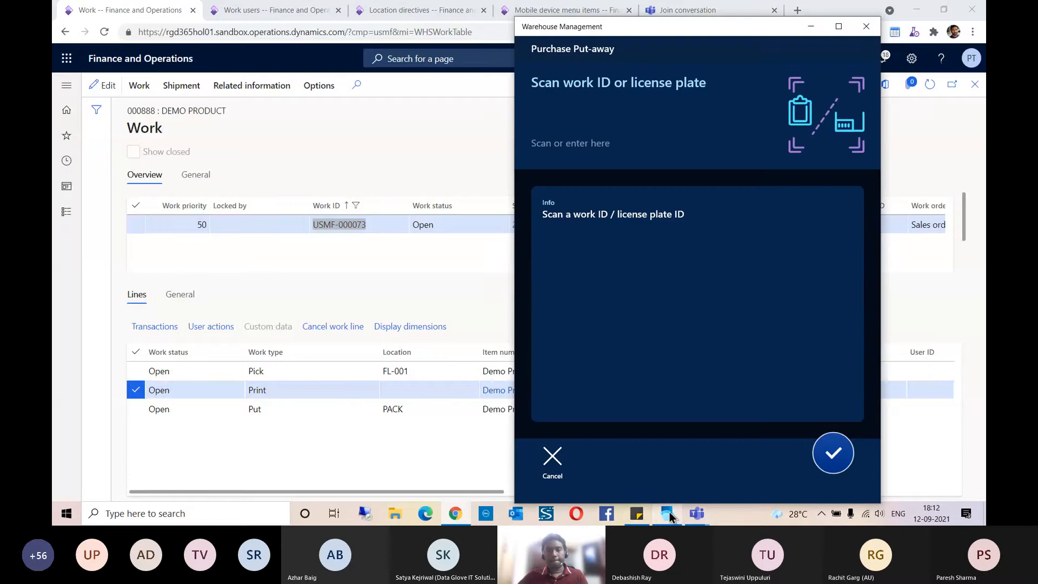
click(570, 109)
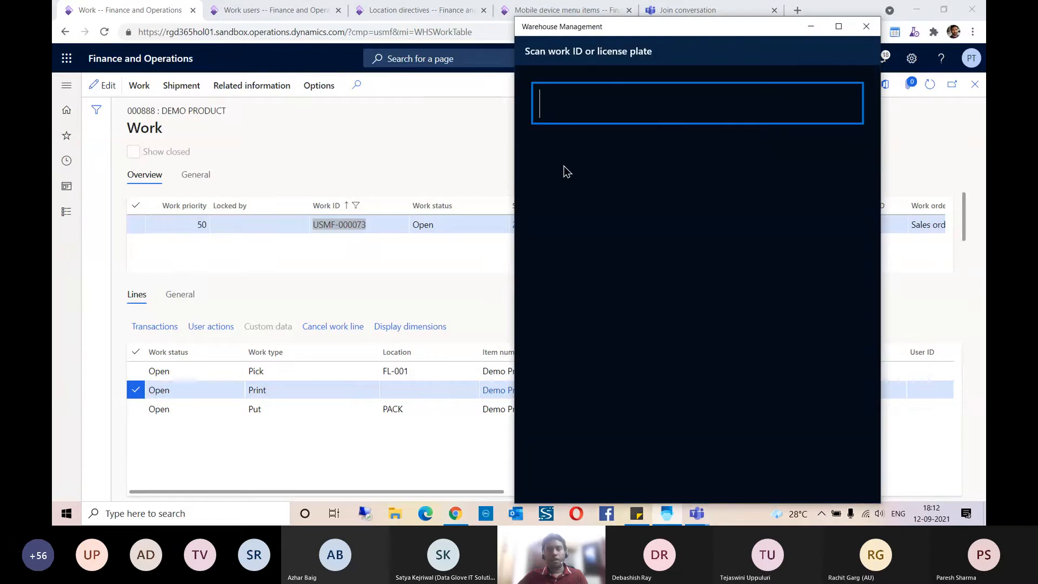
key(ctrl+v)
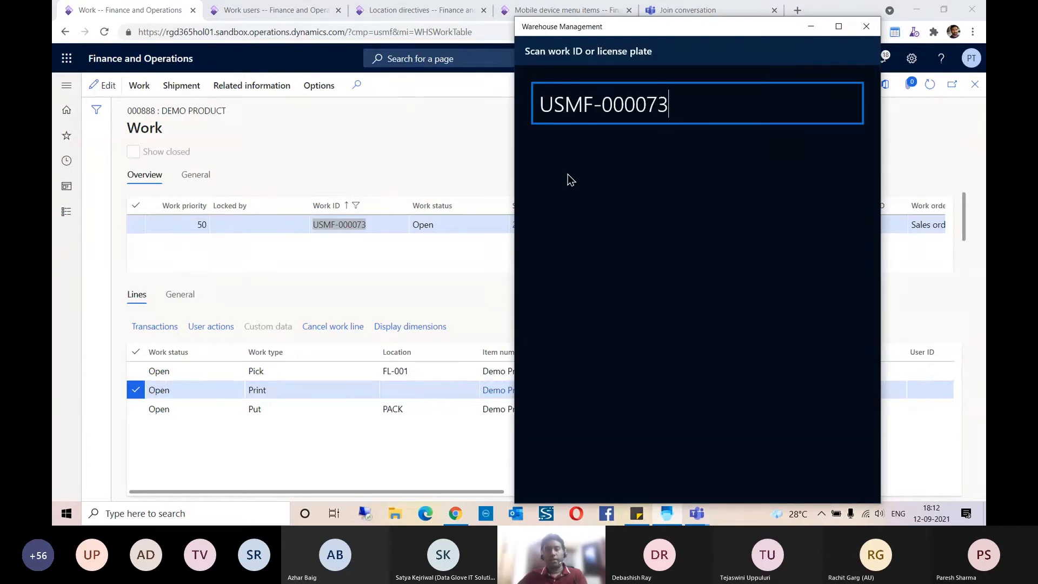
key(Return)
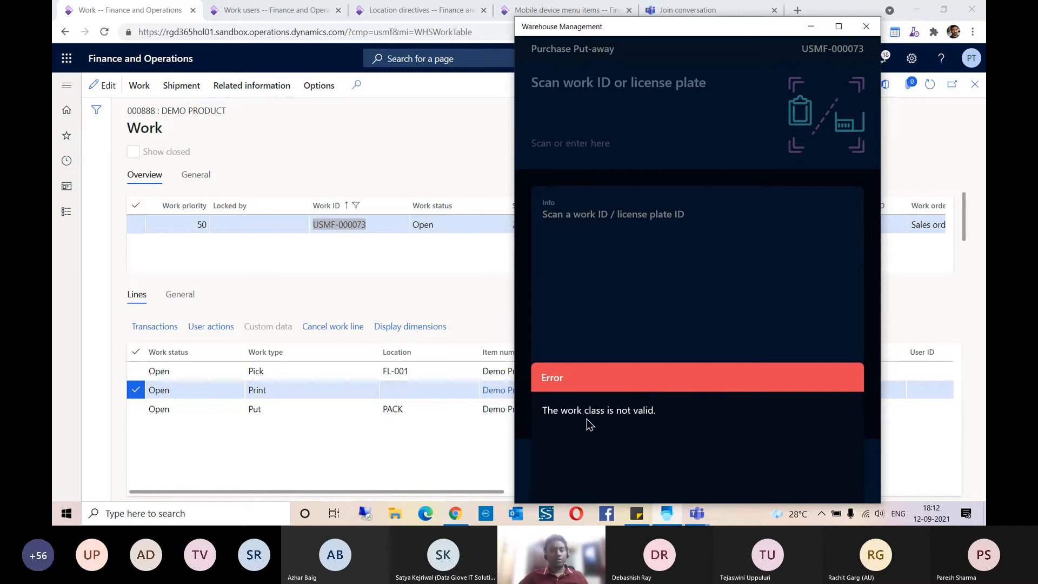
click(633, 241)
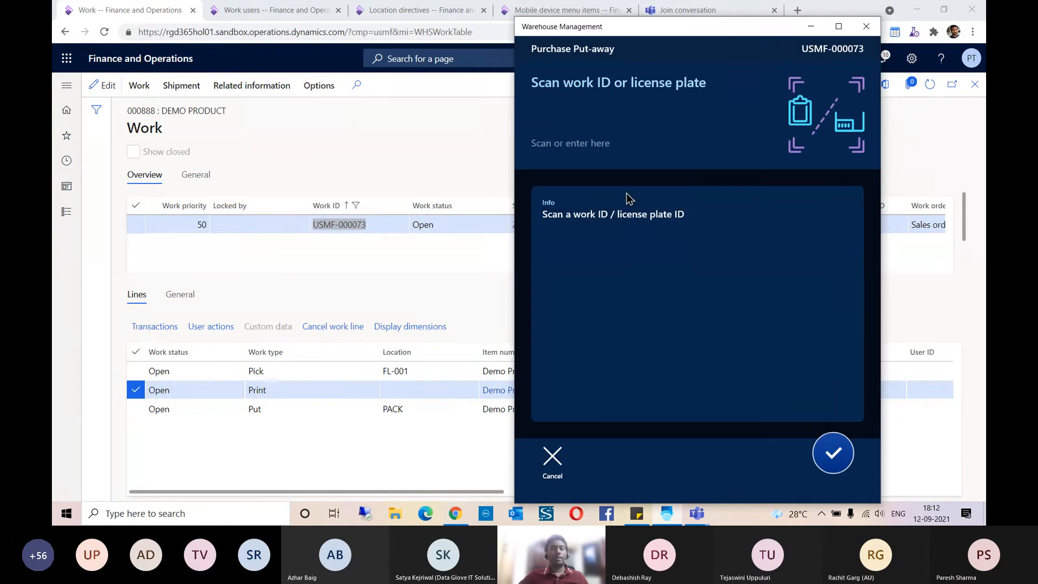
Cancel Purchase Put-away and return from the inbound activities to the mobile app's main menu.
click(559, 469)
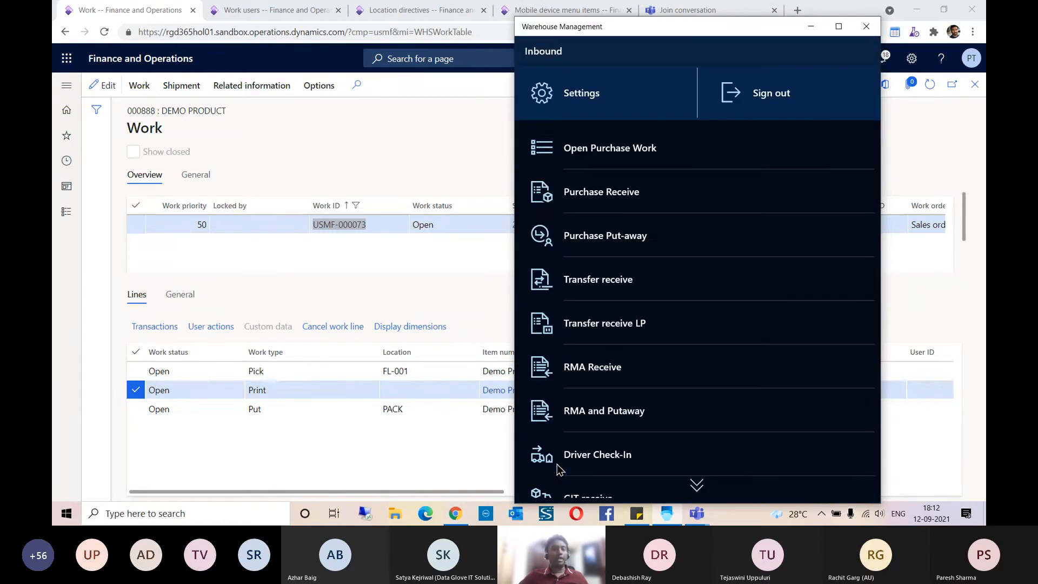
scroll(682, 248, down, 2)
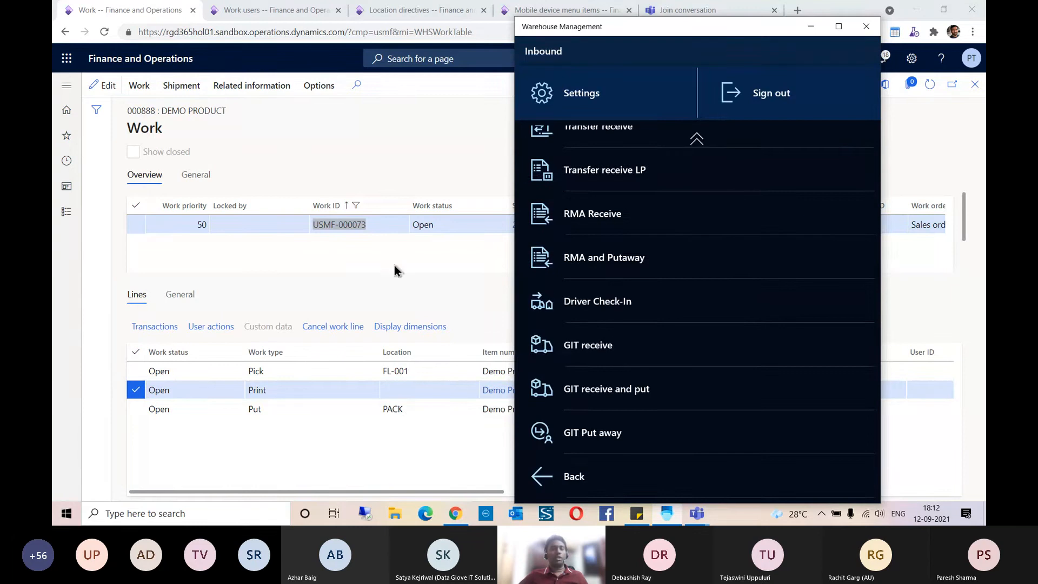
click(370, 252)
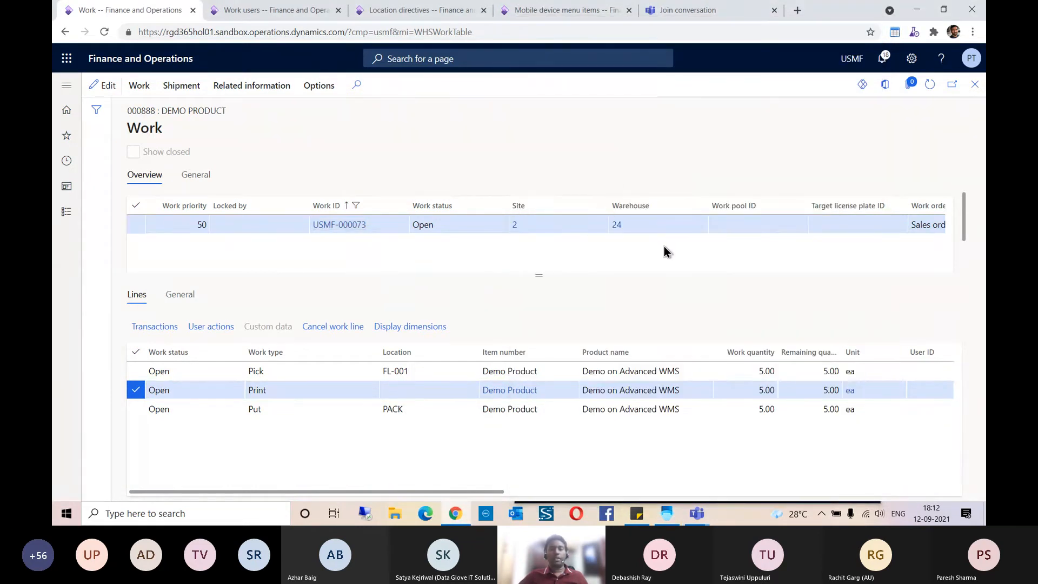
click(670, 515)
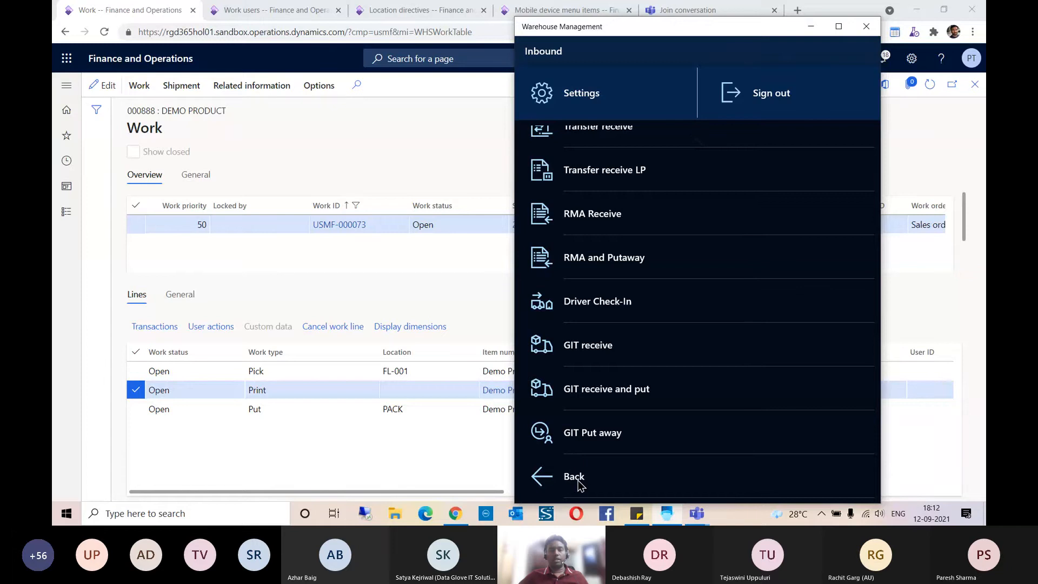
click(578, 483)
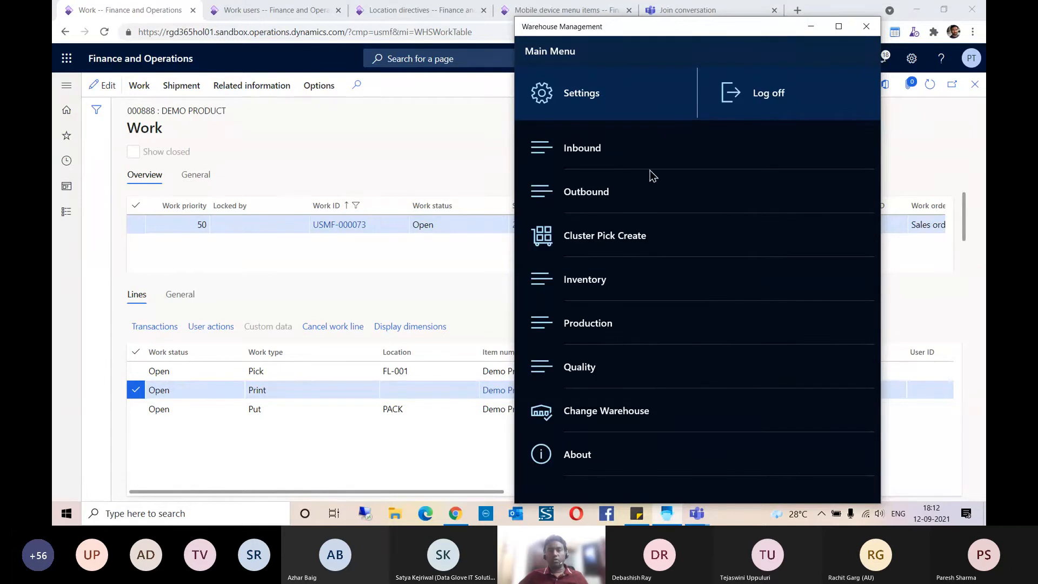
Try to select warehouse 24 with Change Warehouse, and leave the warehouse selection.
click(601, 415)
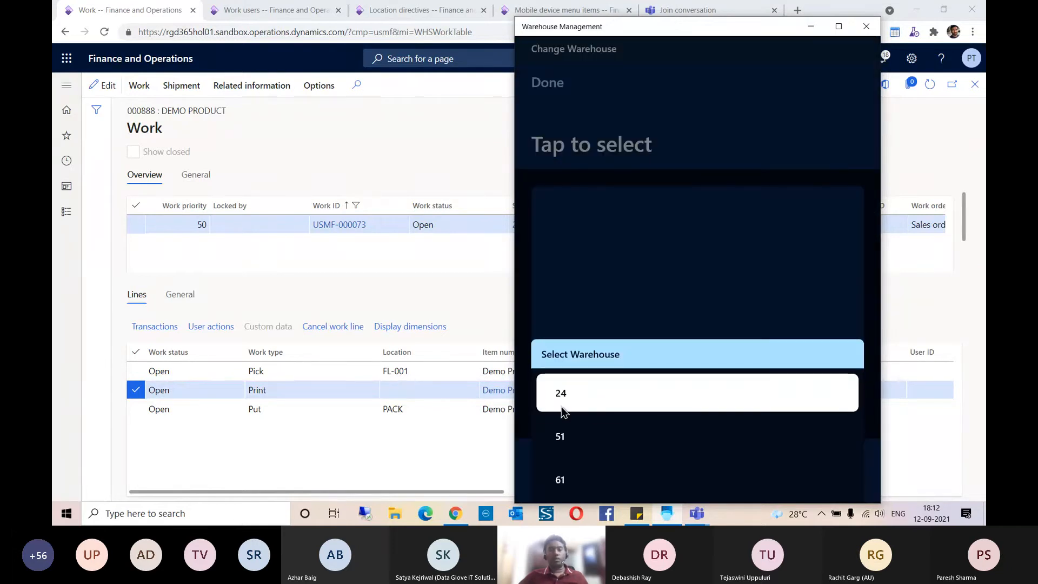
click(579, 392)
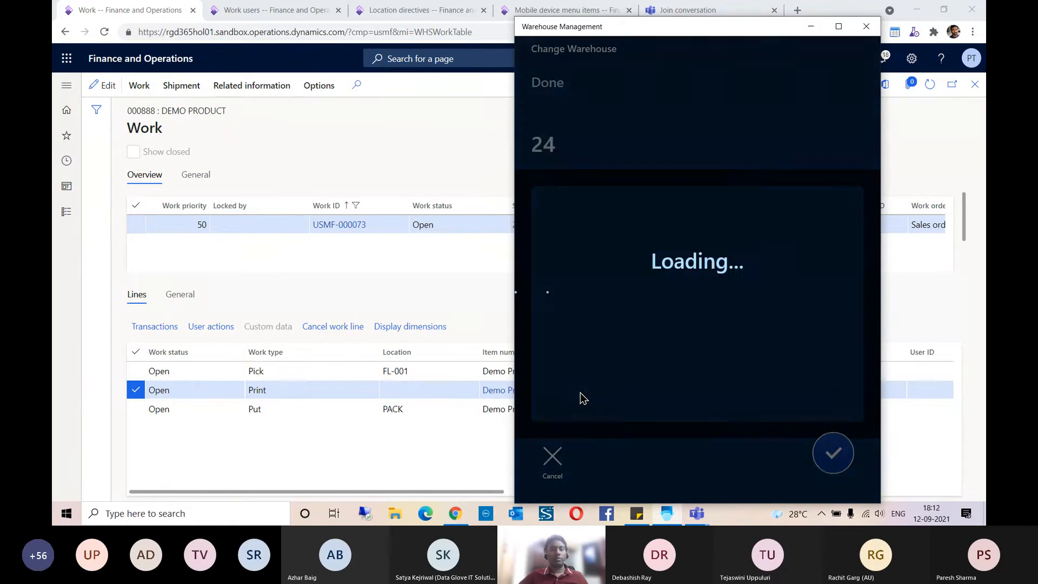
click(553, 459)
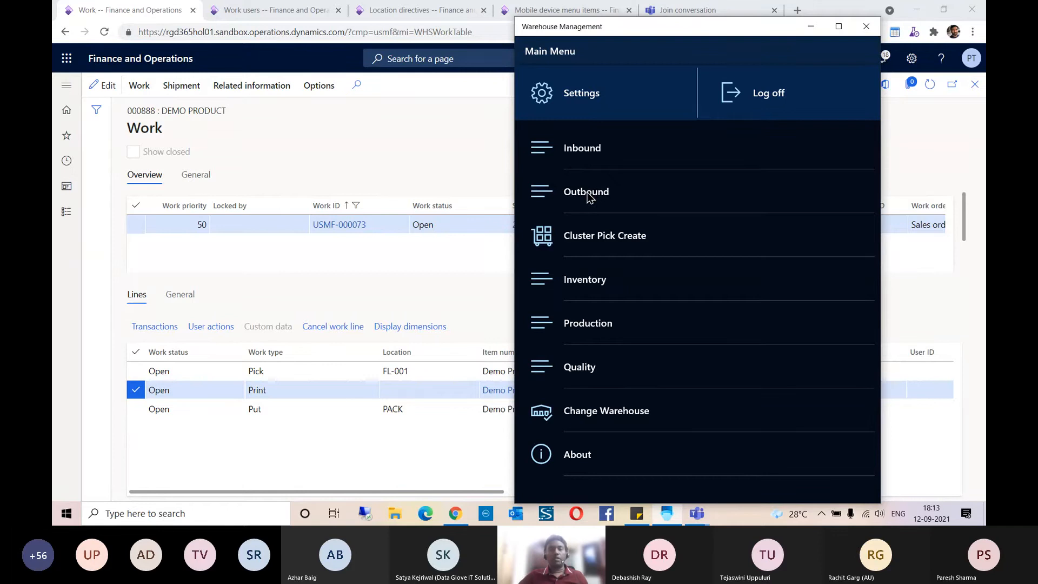
Start outbound Sales Picking with work ID USMF-000073 copied from the sales order work.
click(595, 201)
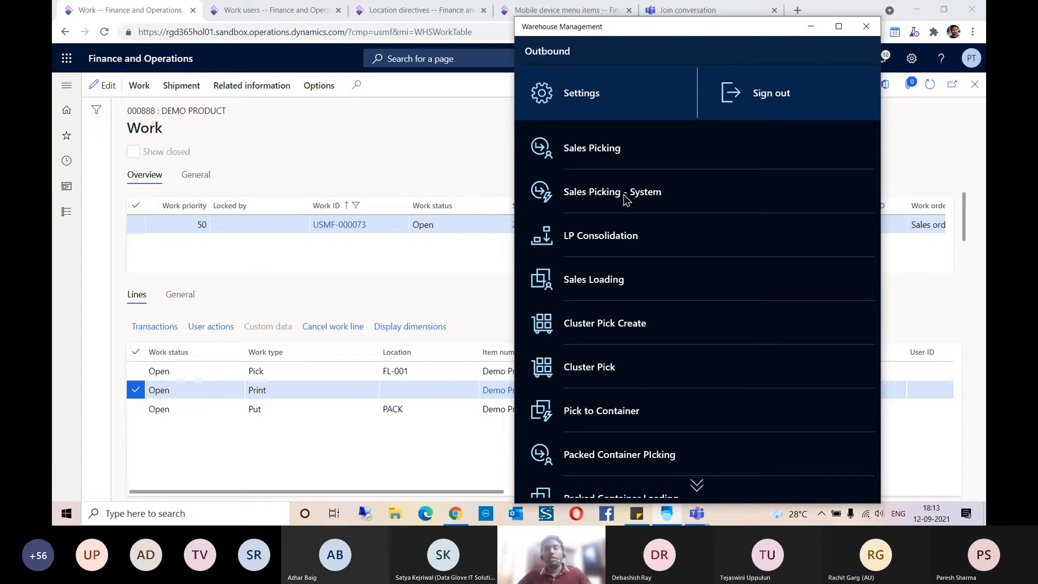
click(590, 157)
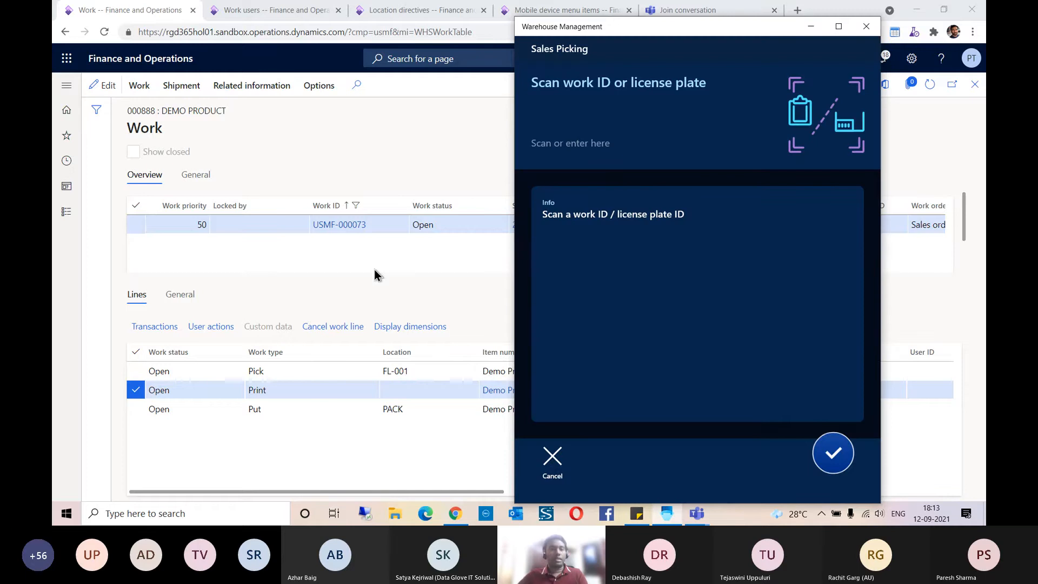
click(342, 245)
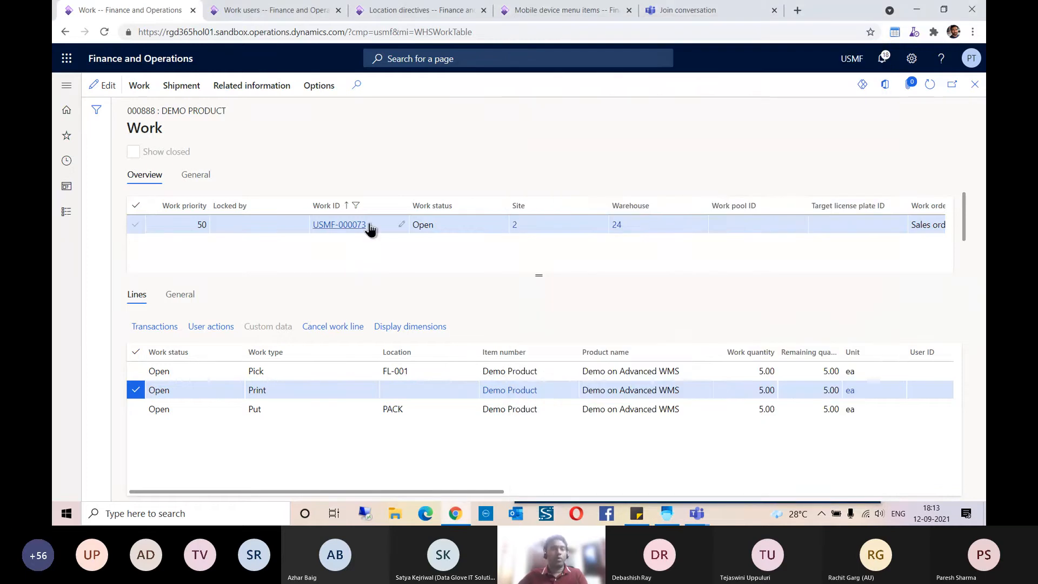
drag(368, 225, 323, 230)
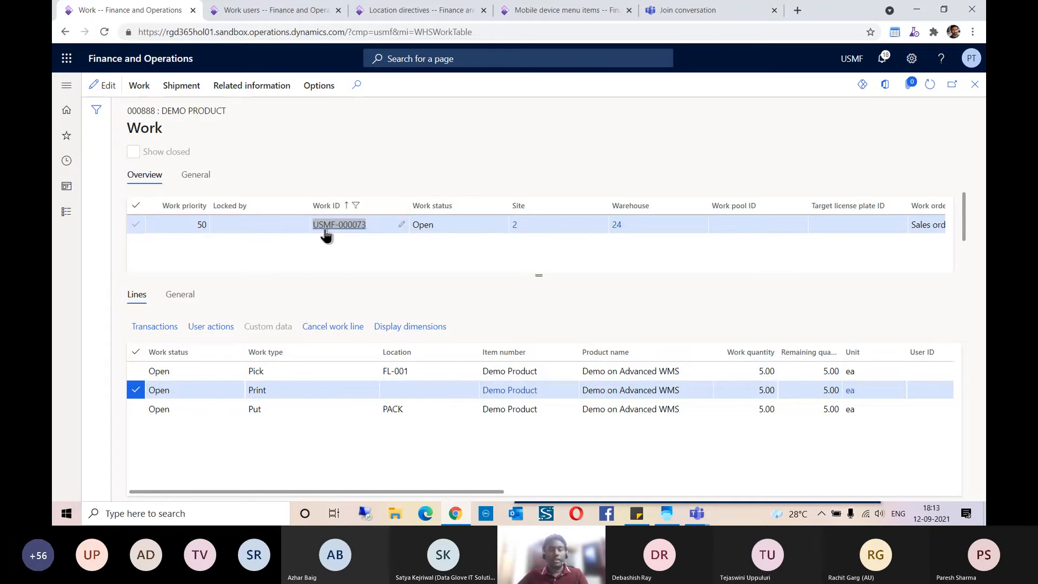
key(alt+Tab)
click(537, 119)
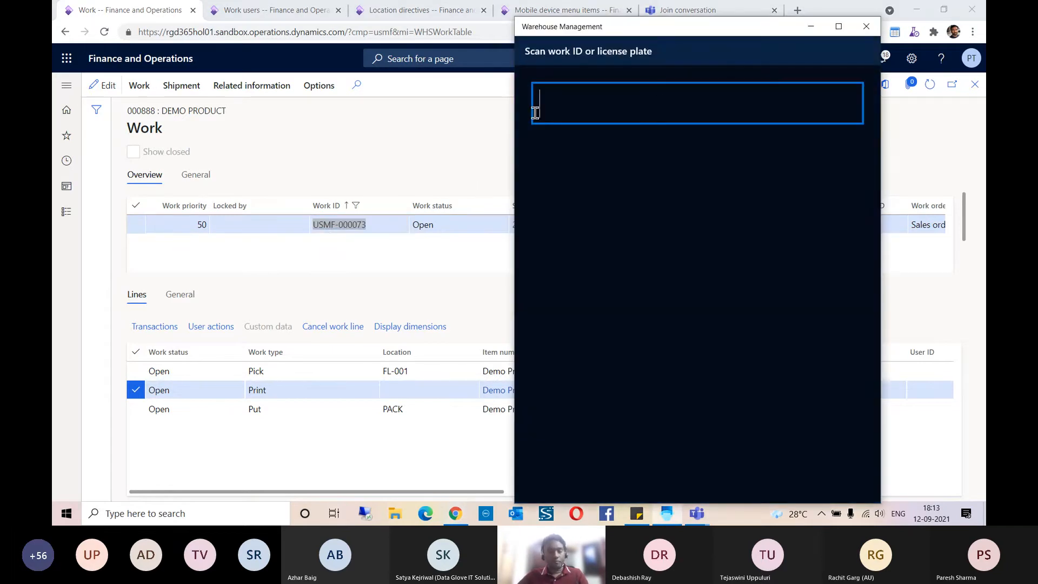
key(ctrl+v)
key(Return)
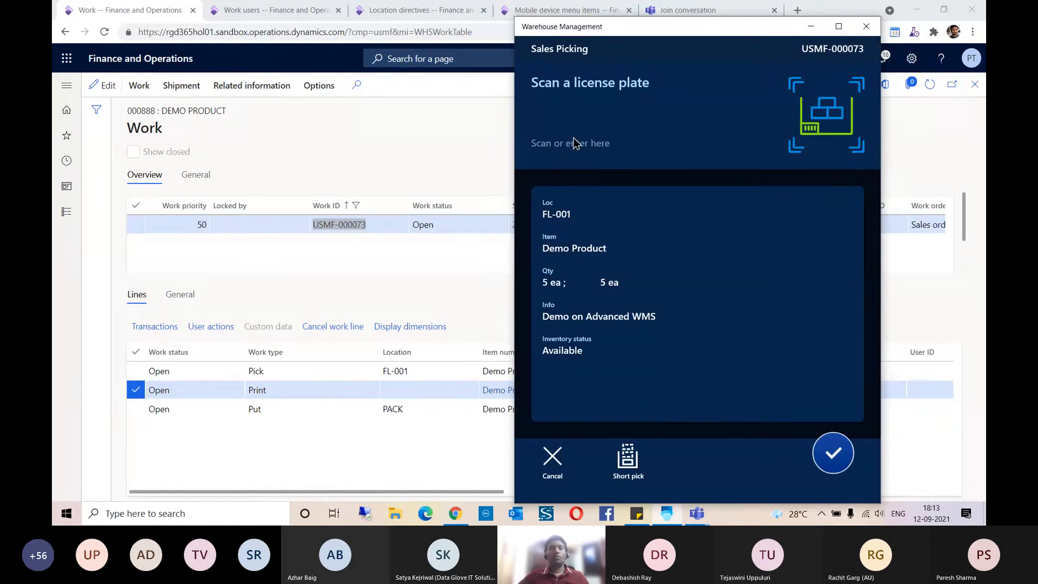
Open the on-hand inventory of the pick line's Demo Product and examine its stock at location FL-001 in warehouse 24.
click(407, 246)
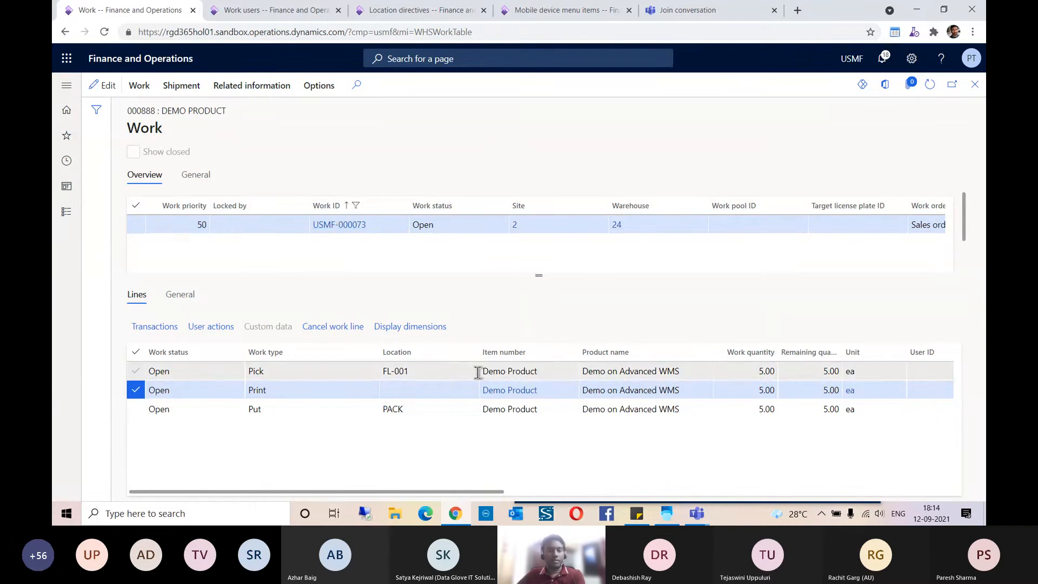
click(498, 373)
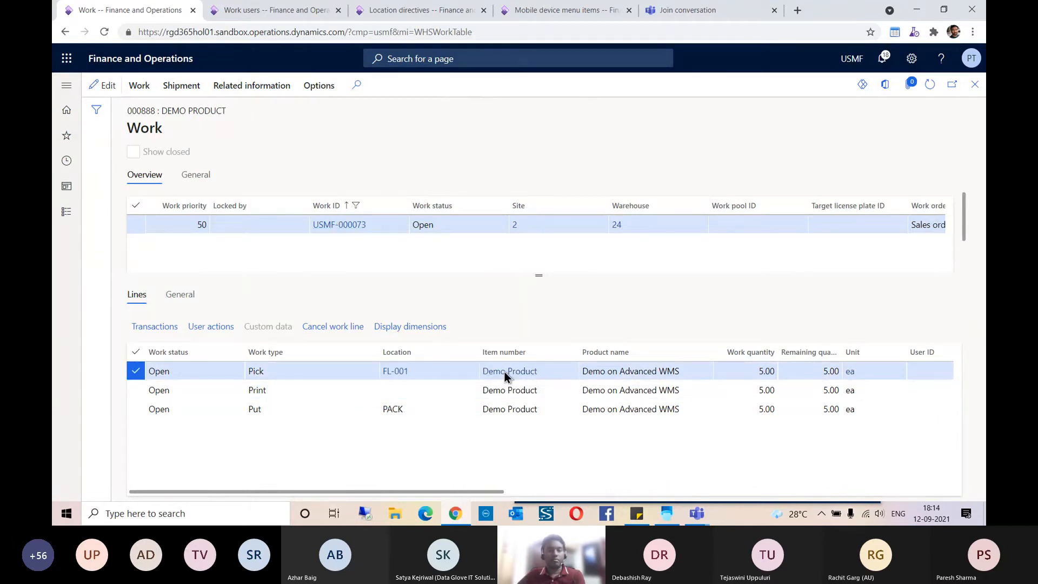
click(504, 371)
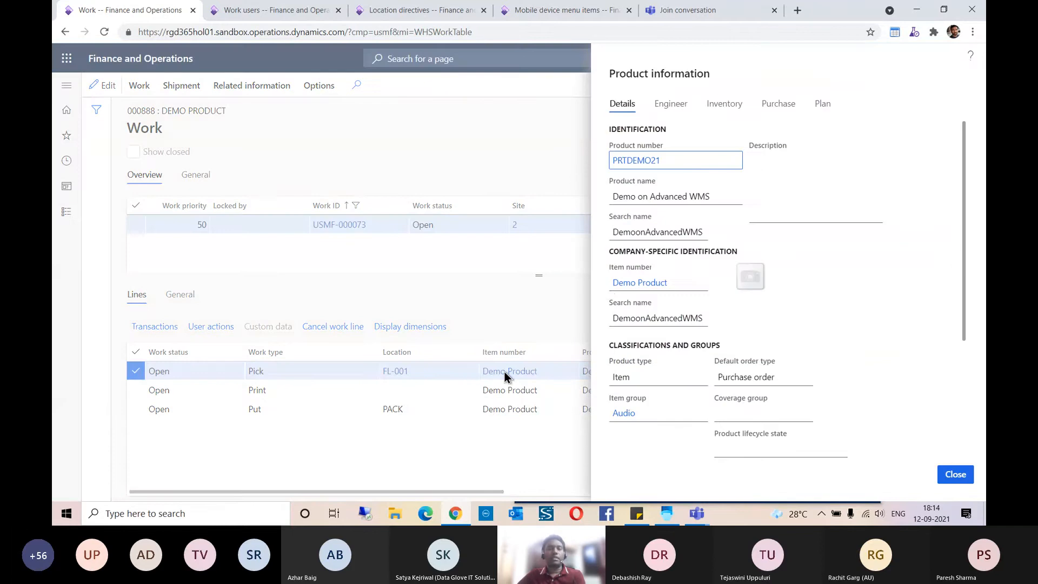
click(722, 105)
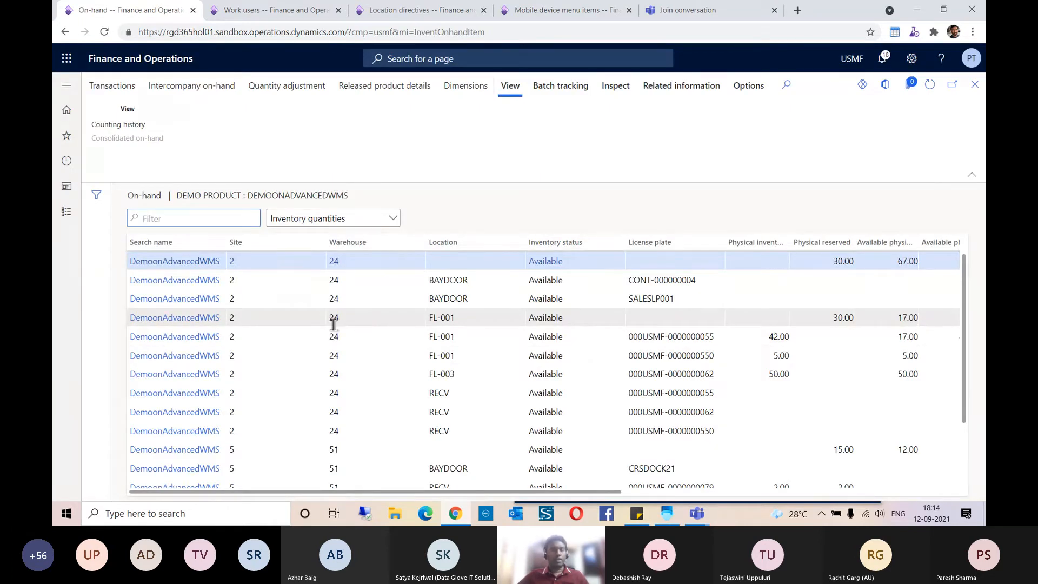
click(468, 320)
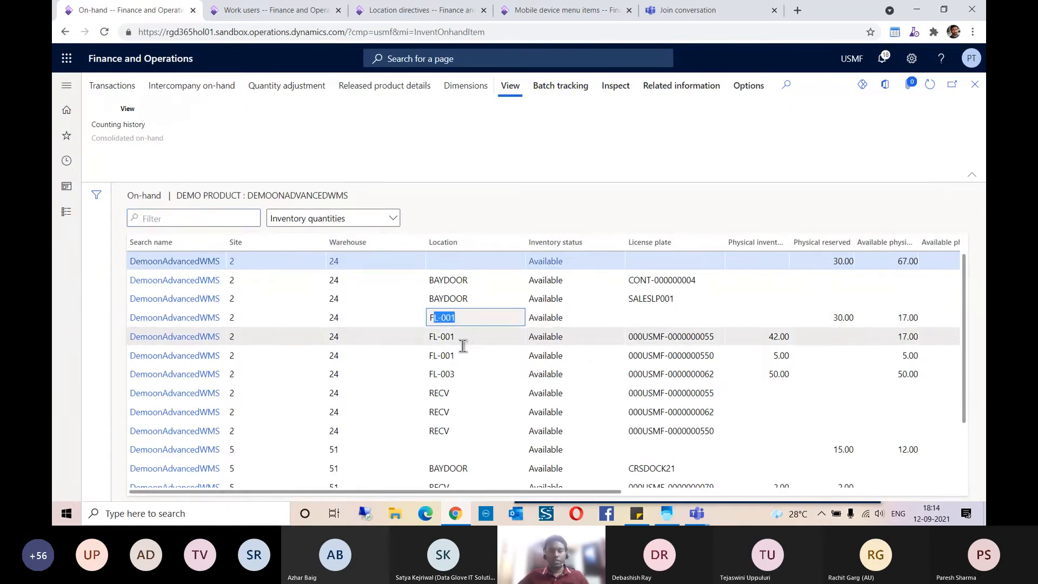
click(465, 340)
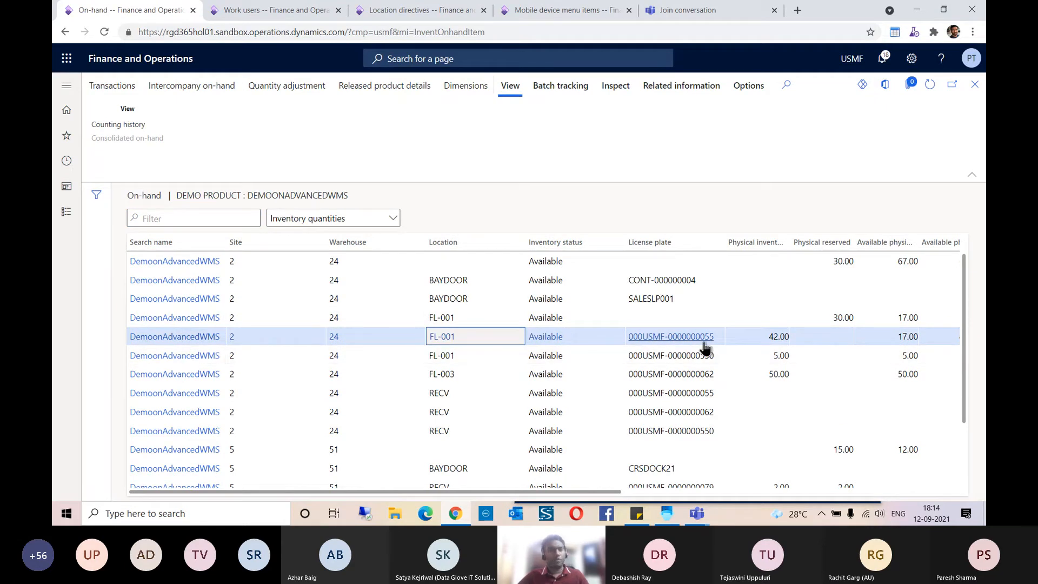
drag(714, 342, 631, 344)
key(ctrl+c)
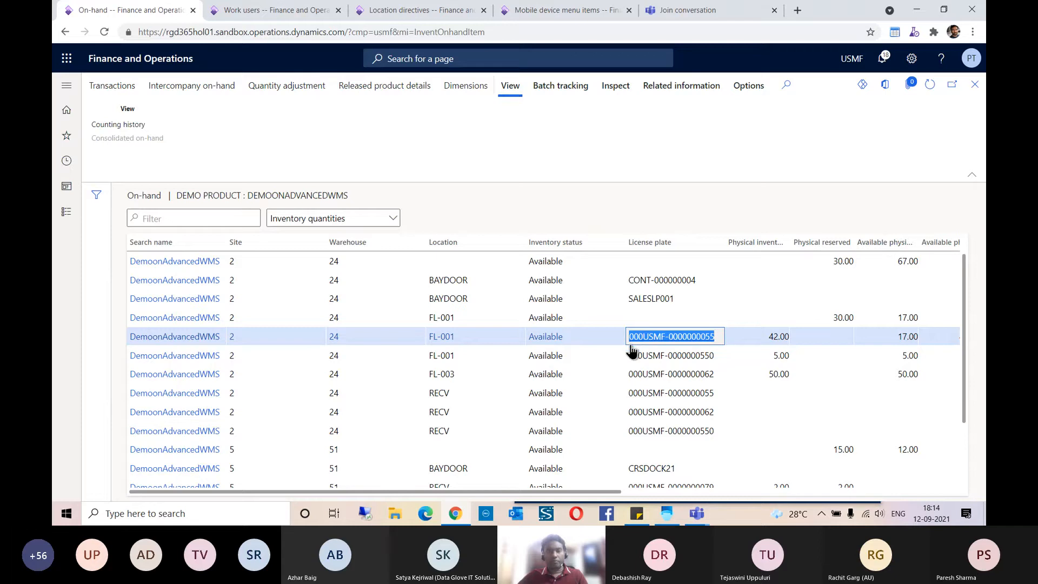
key(alt+Tab)
click(547, 142)
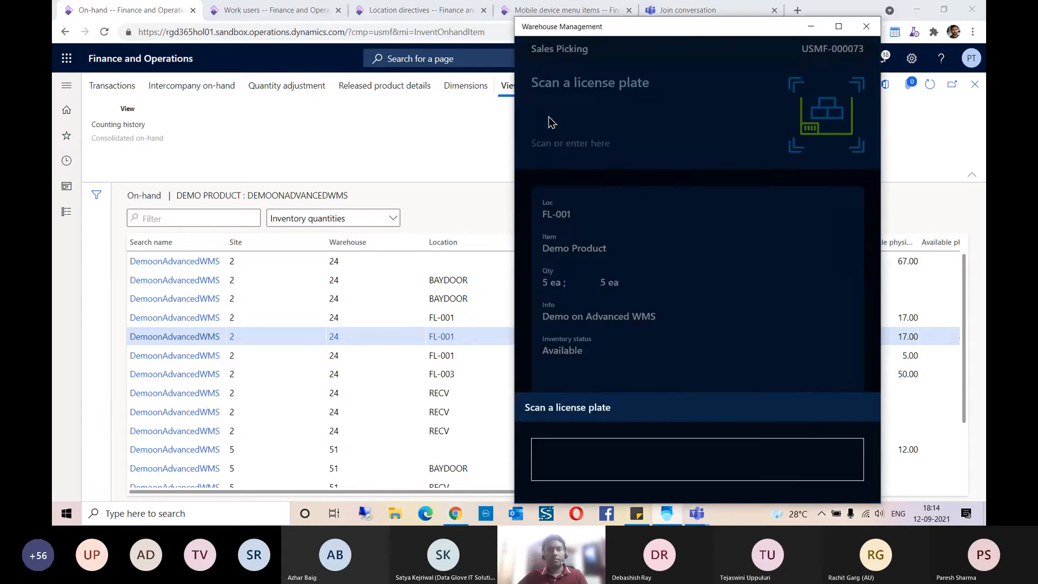
key(ctrl+v)
key(Return)
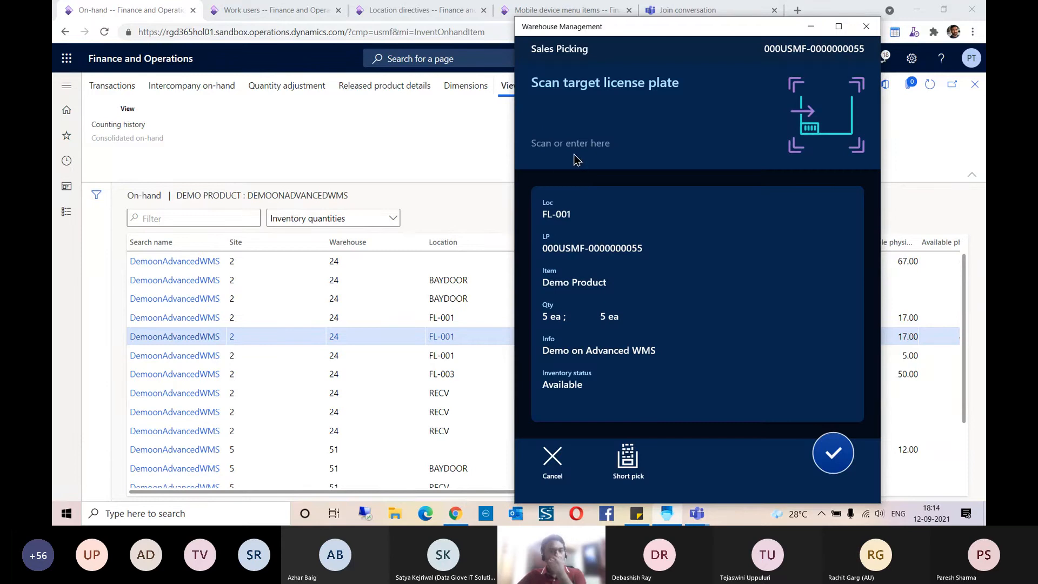
Submit SALESPICK009 as the target license plate for the sales pick.
click(582, 123)
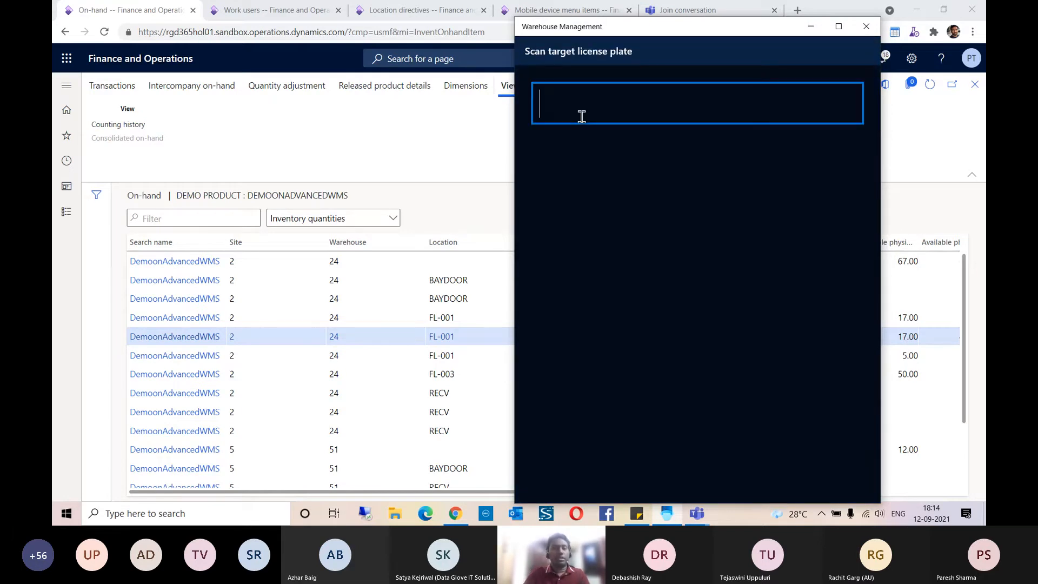
text(SALESP)
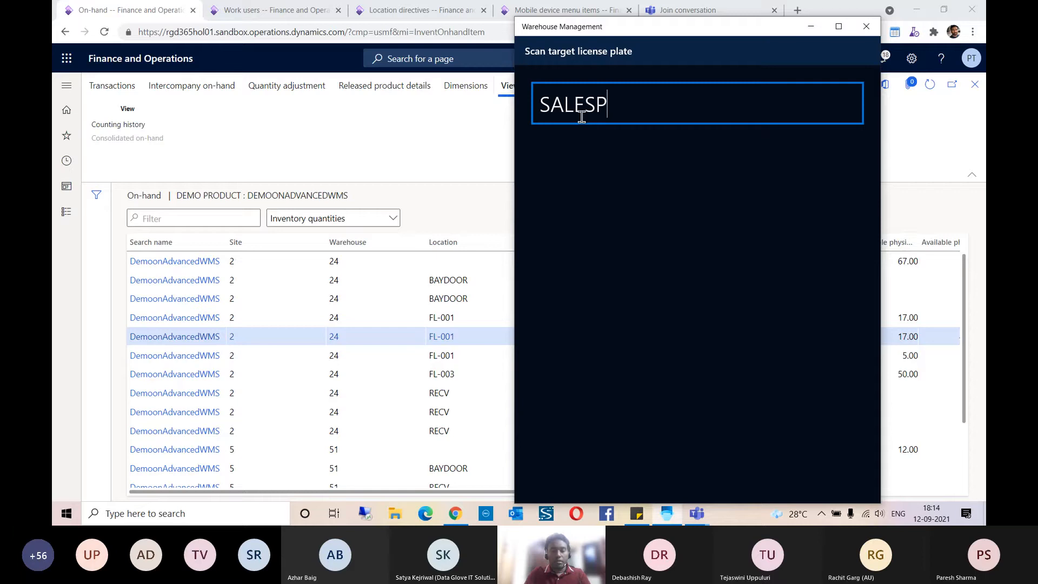
text(ICK009)
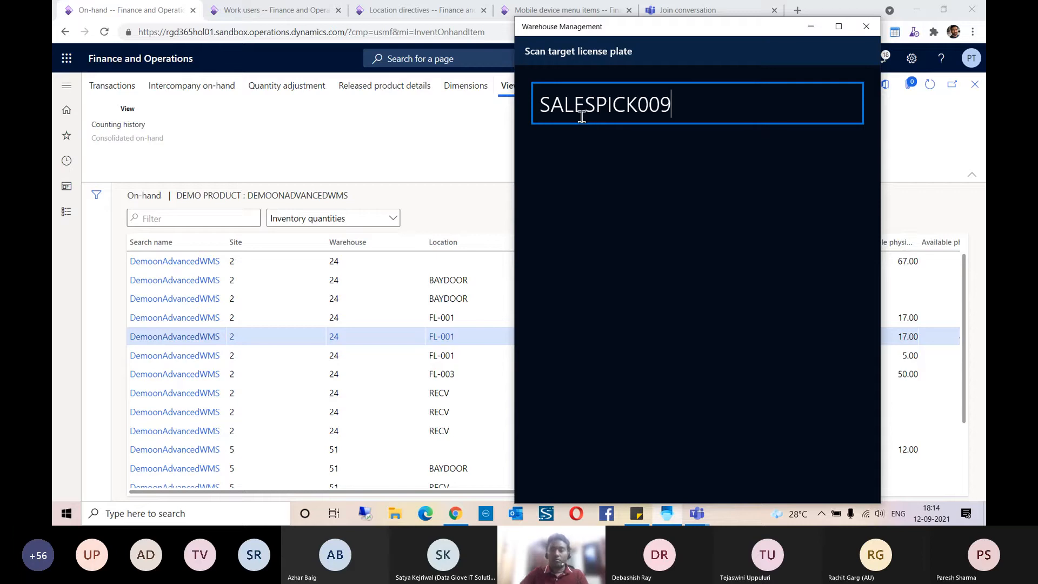
key(Return)
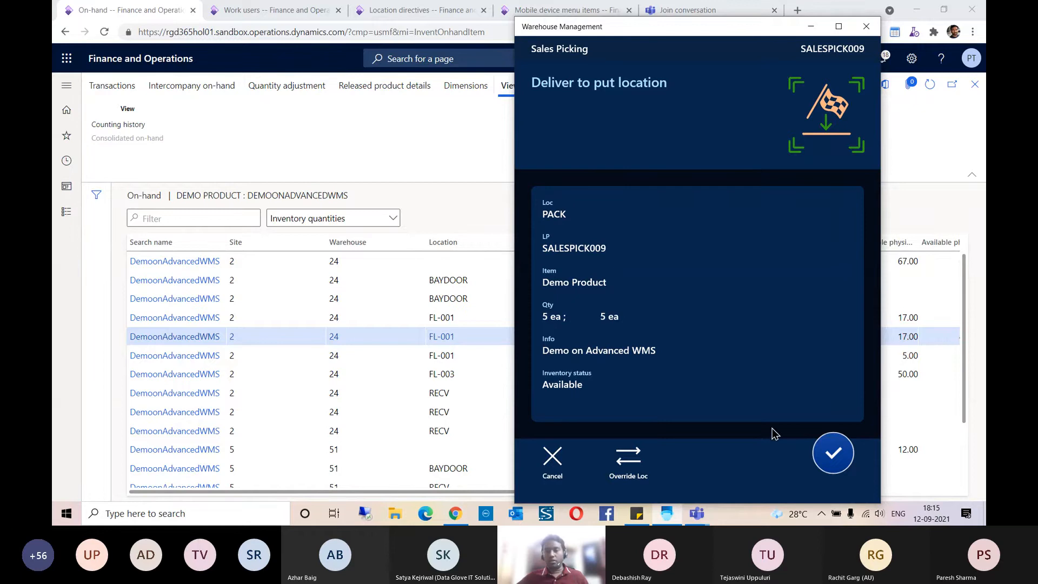
Confirm delivery of the sales pick to location PACK, close the on-hand and product information, and refresh the sales order's work.
click(824, 460)
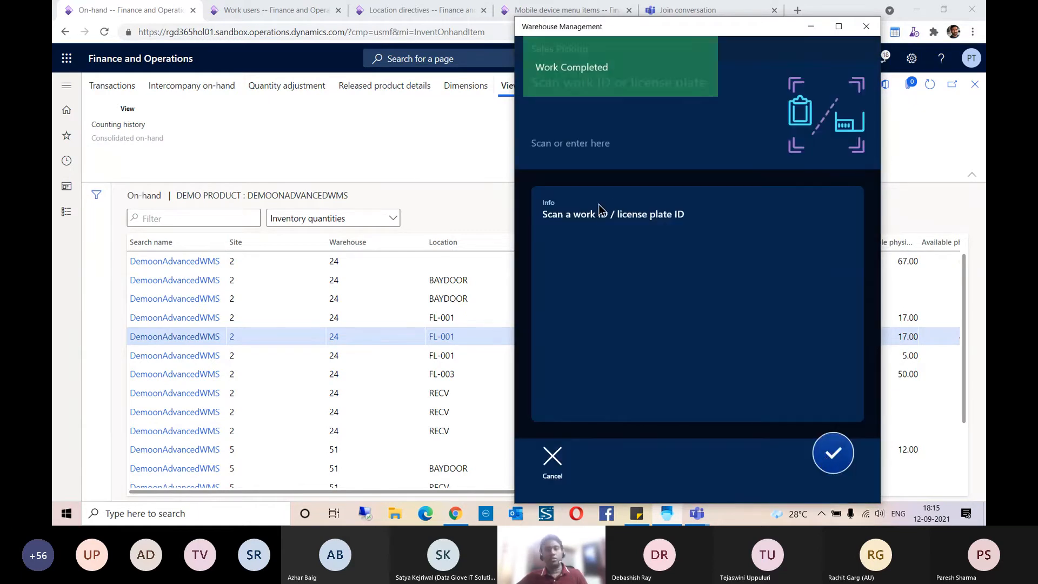
click(408, 132)
click(975, 86)
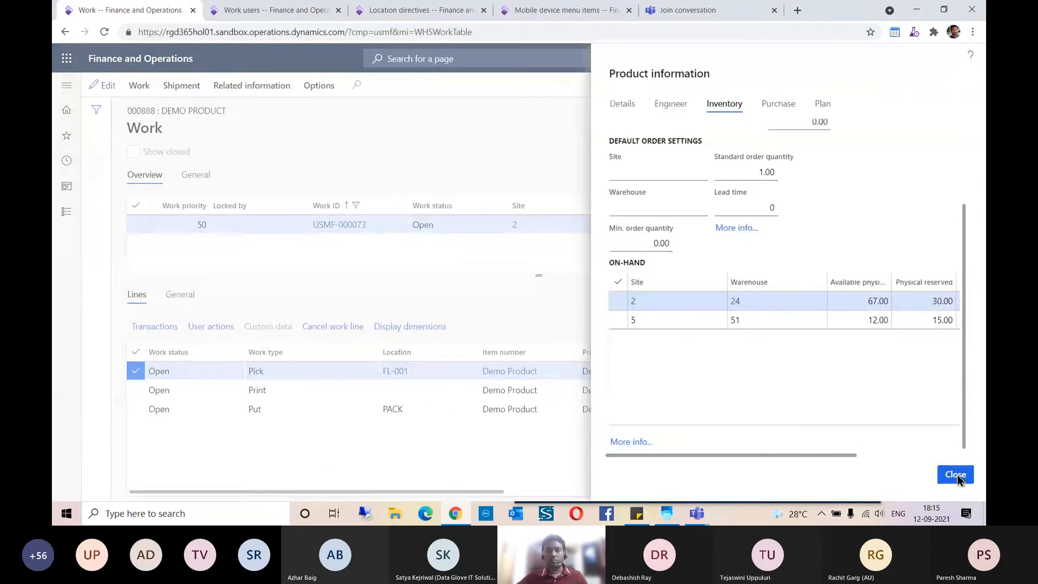
click(956, 474)
click(926, 92)
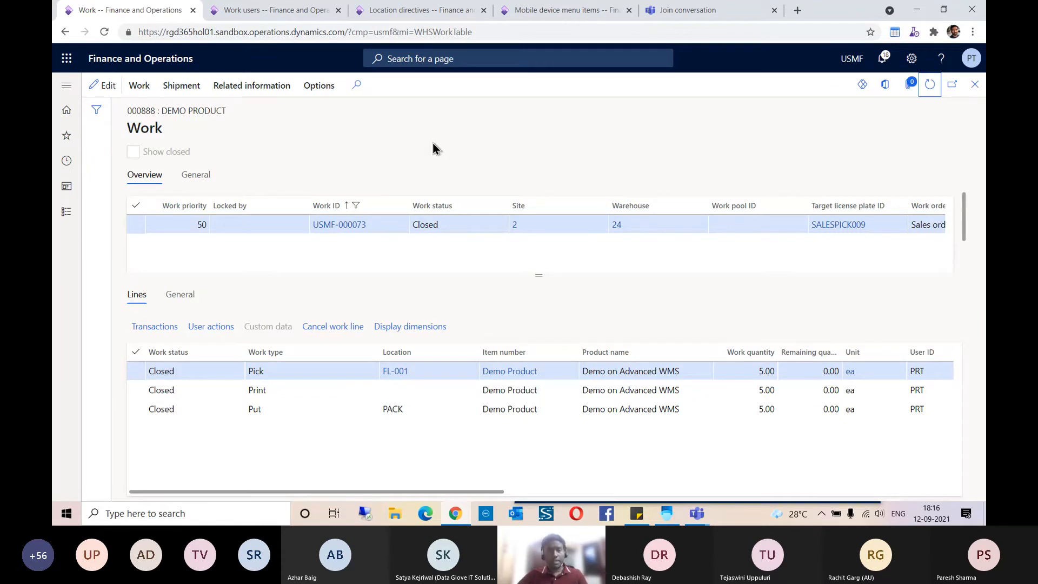
Open the Pack page from the favorites in place of the work users page.
click(272, 11)
click(66, 135)
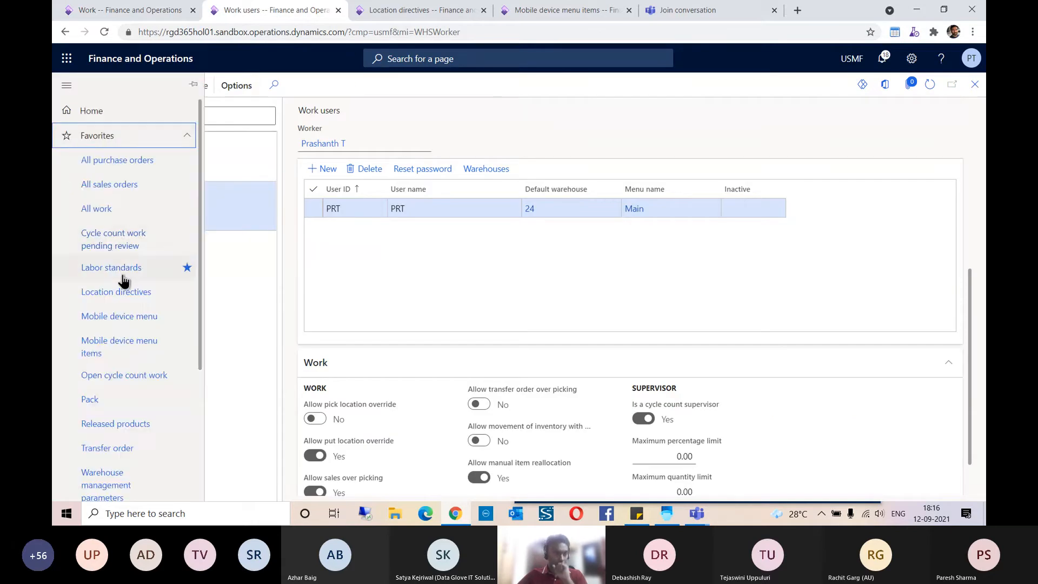
scroll(122, 281, down, 3)
click(95, 211)
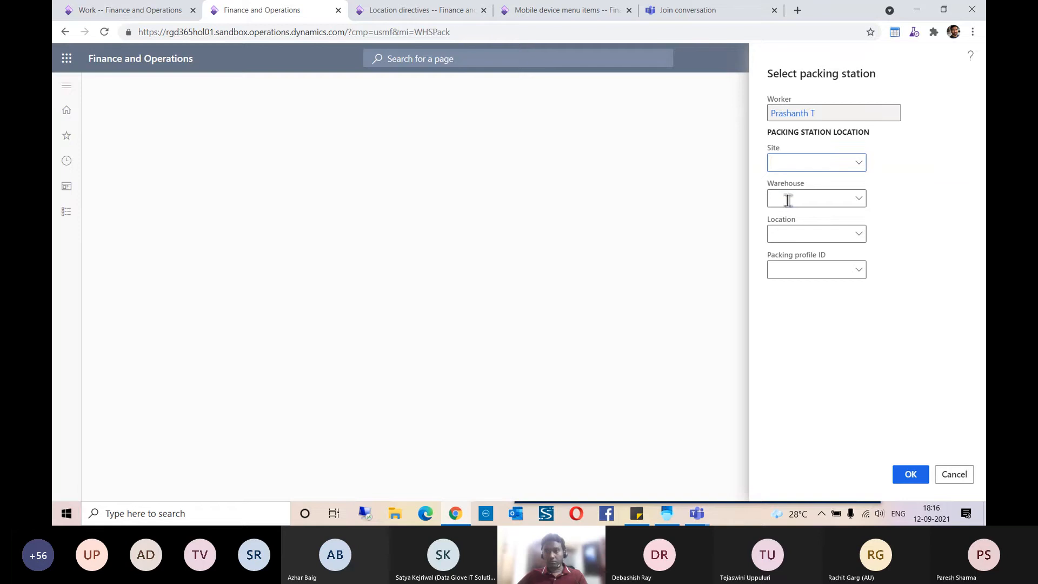
Select the packing station with site 2, warehouse 24, location PACK and packing profile 24 Outbound Packing.
text(24)
key(Tab)
text(PACK)
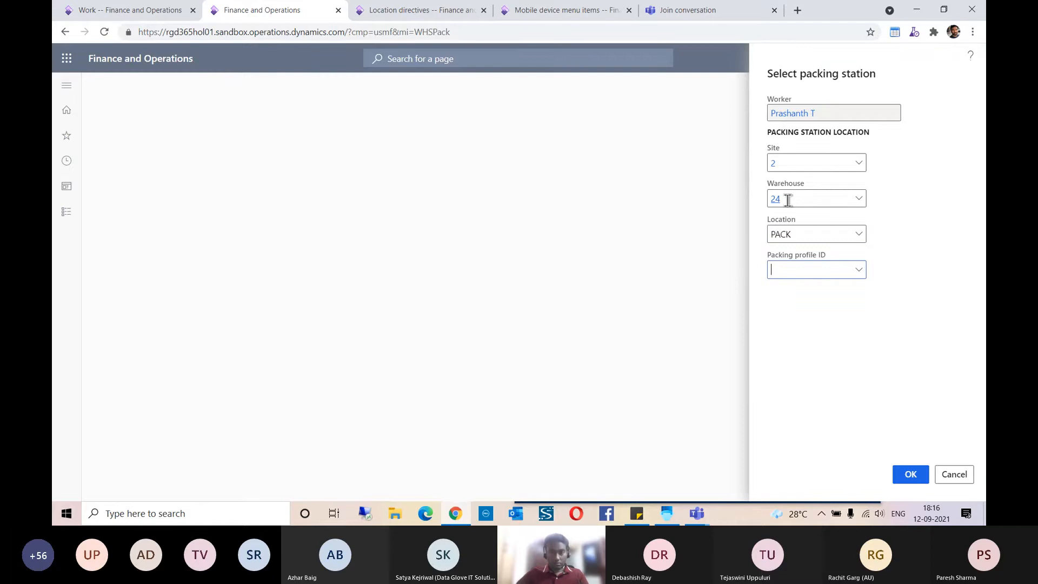
click(859, 271)
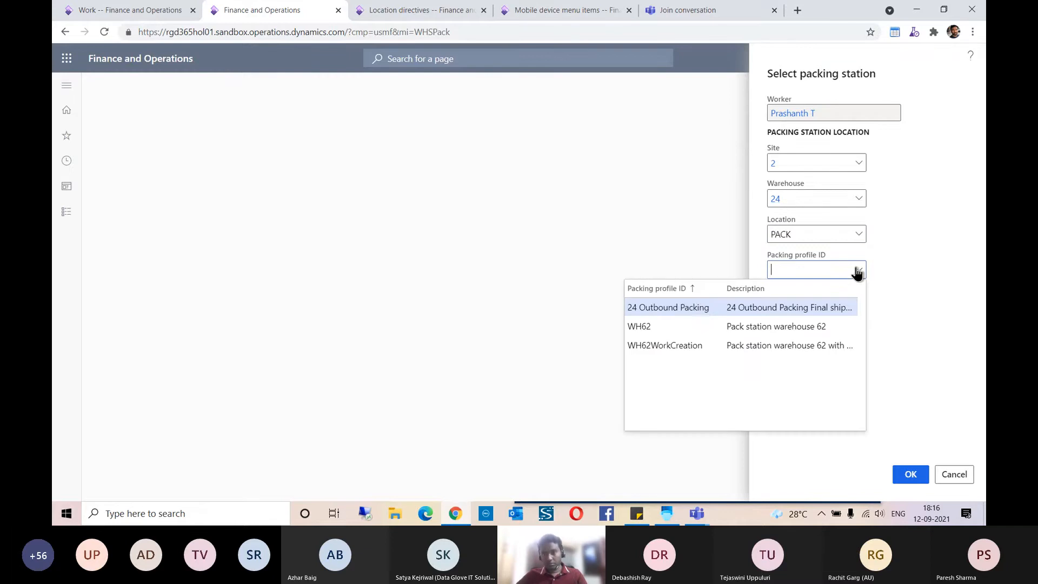
click(702, 309)
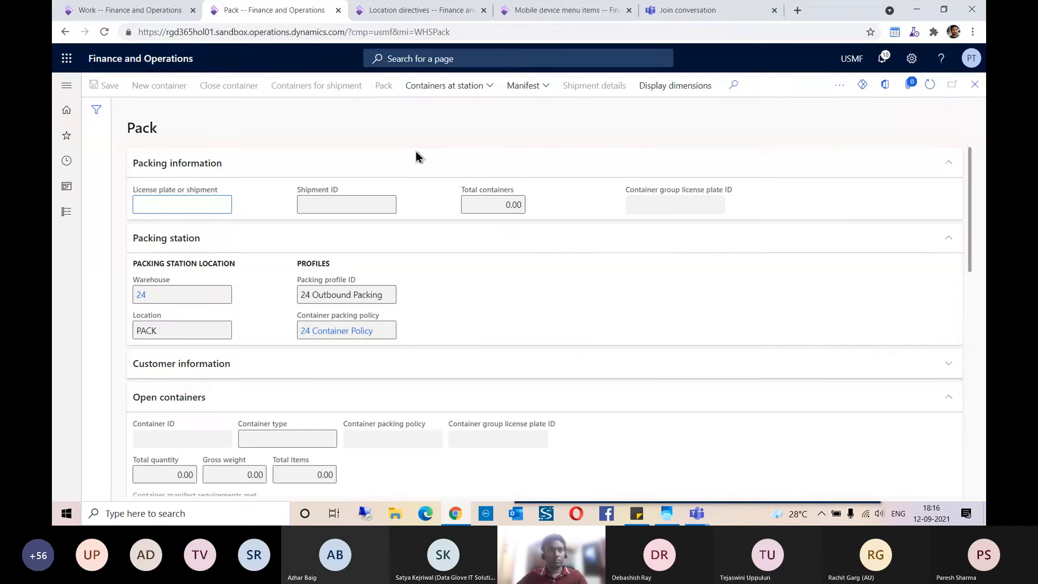
Enlarge the work header list and copy target license plate SALESPICK009 from work USMF-000073.
click(139, 14)
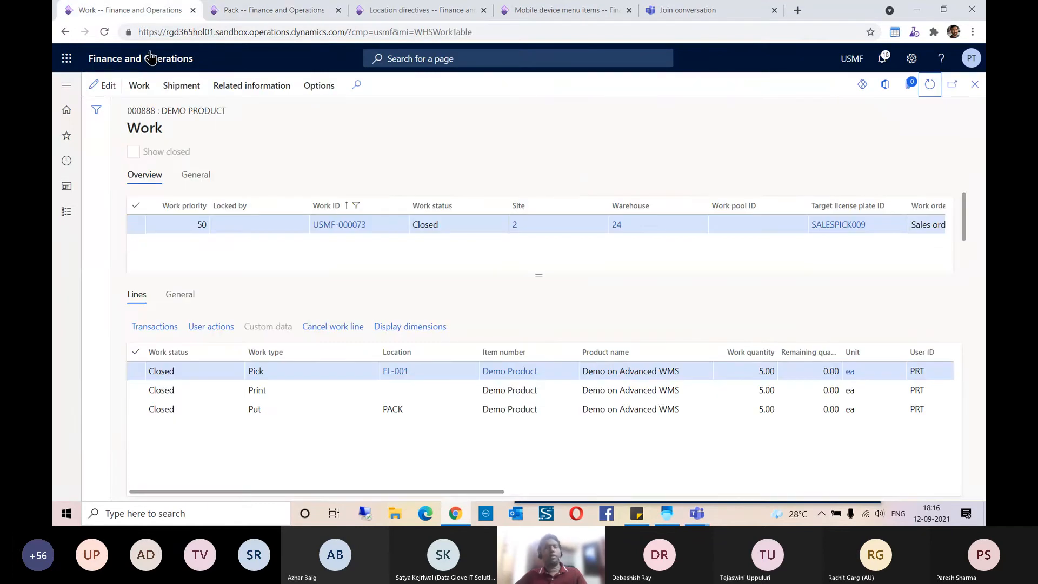
drag(536, 277, 536, 288)
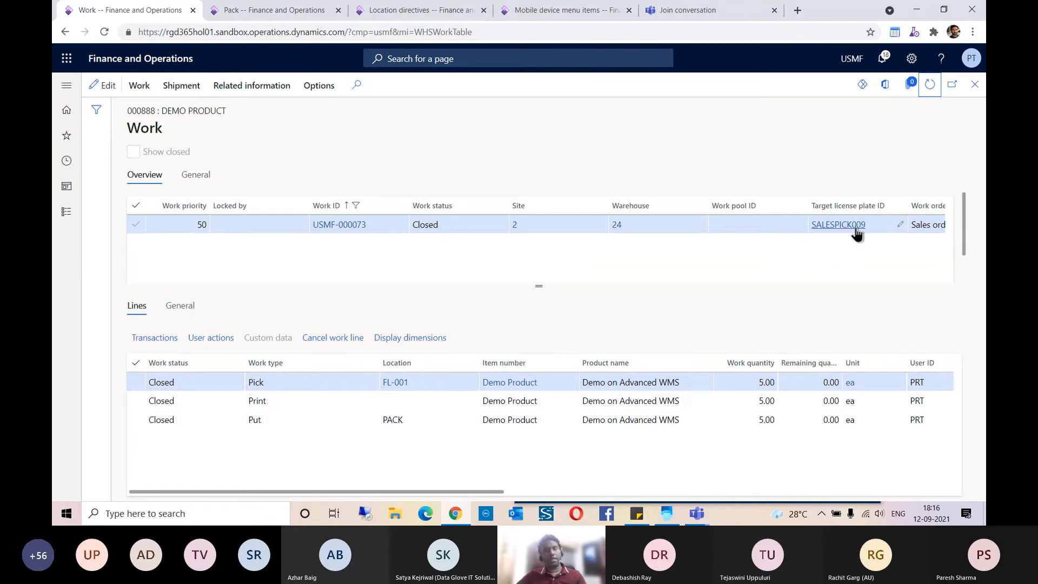
drag(539, 287, 539, 319)
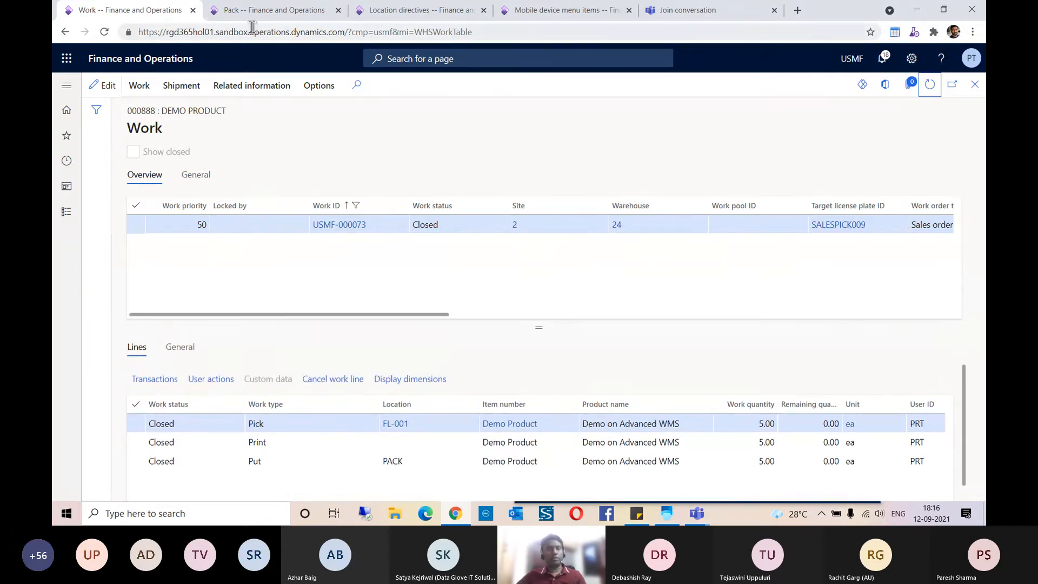
click(254, 11)
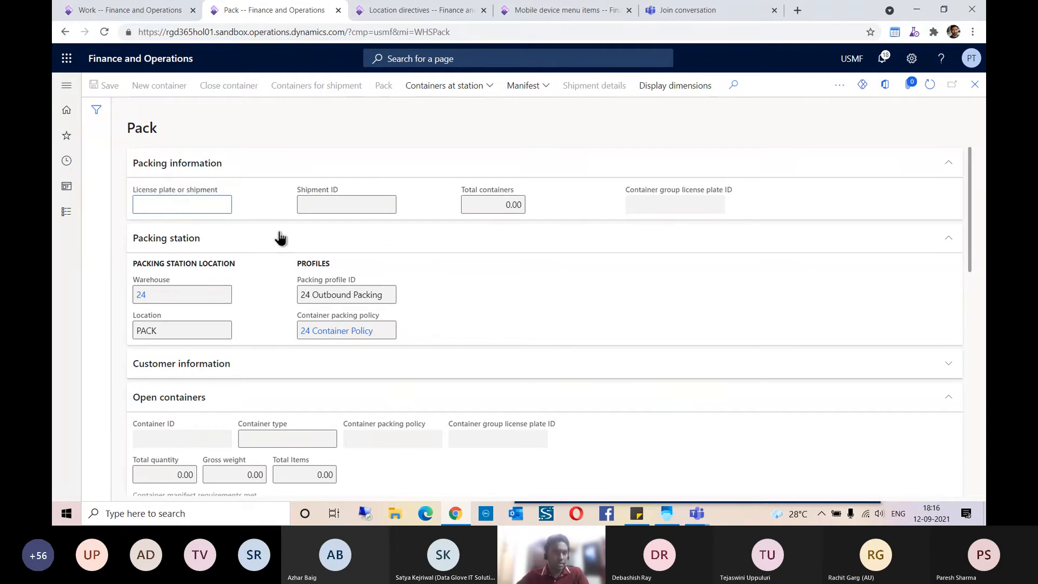
click(155, 15)
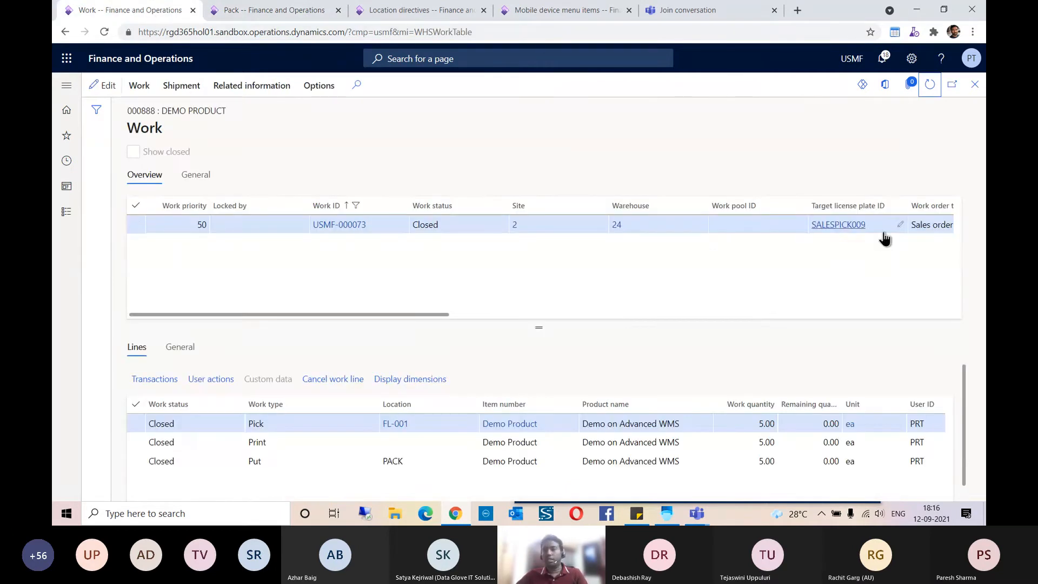
drag(868, 226, 815, 230)
key(ctrl+c)
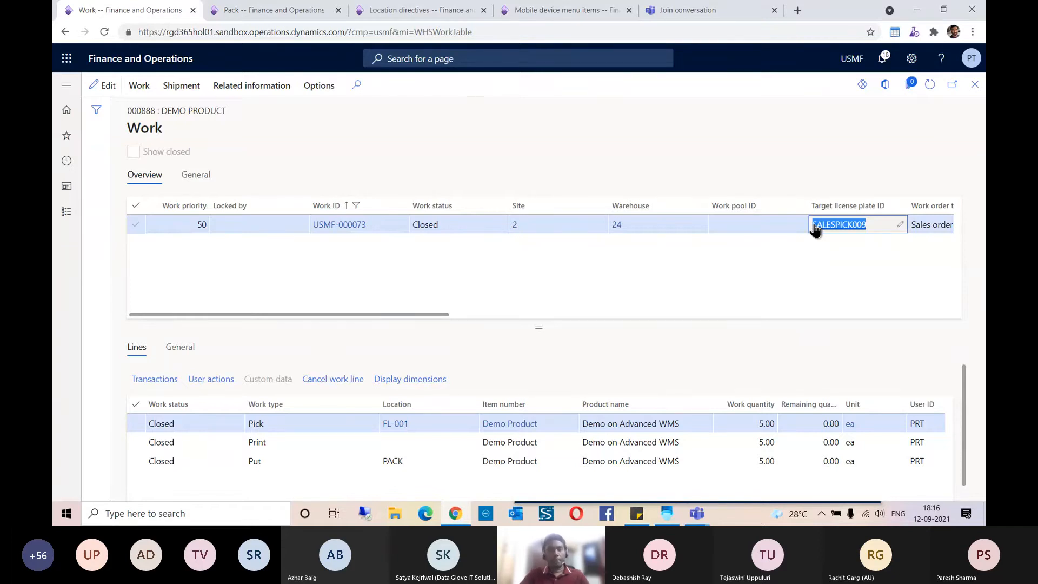
key(Tab)
Enter the copied SALESPICK009 as the license plate or shipment on the Pack page.
key(alt+Tab)
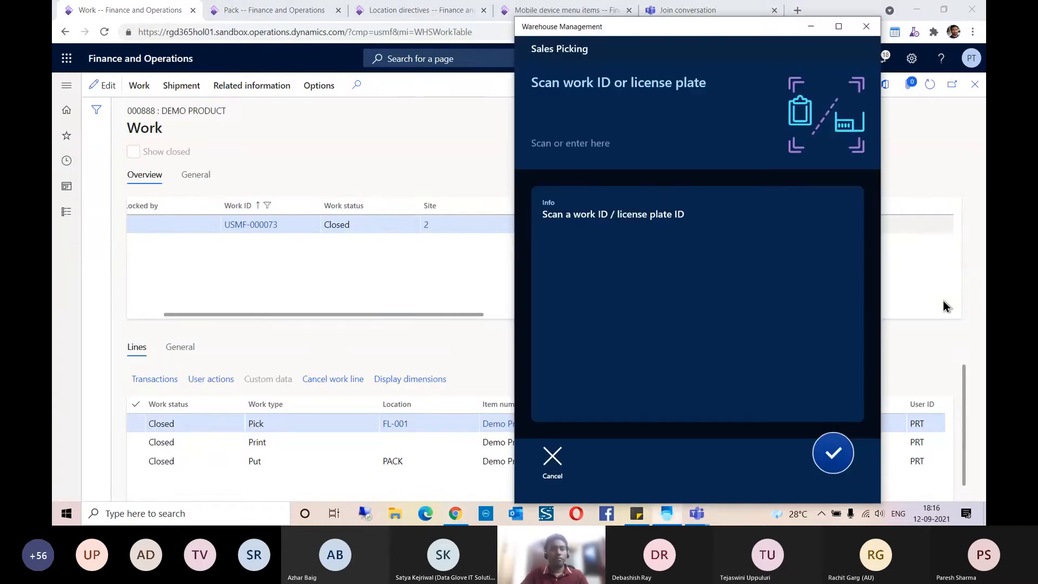
key(alt+Tab)
click(275, 11)
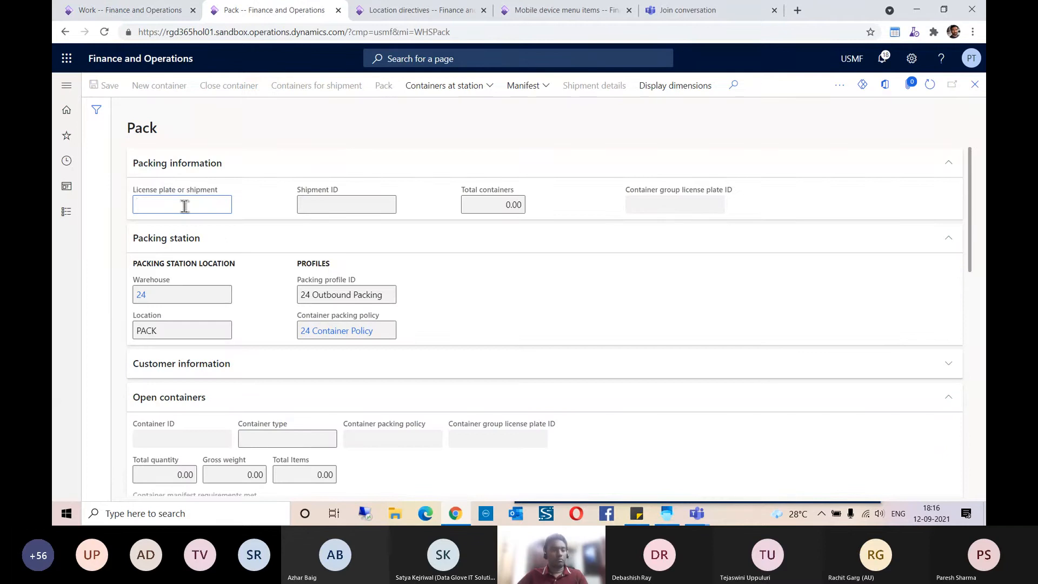
key(ctrl+v)
key(Tab)
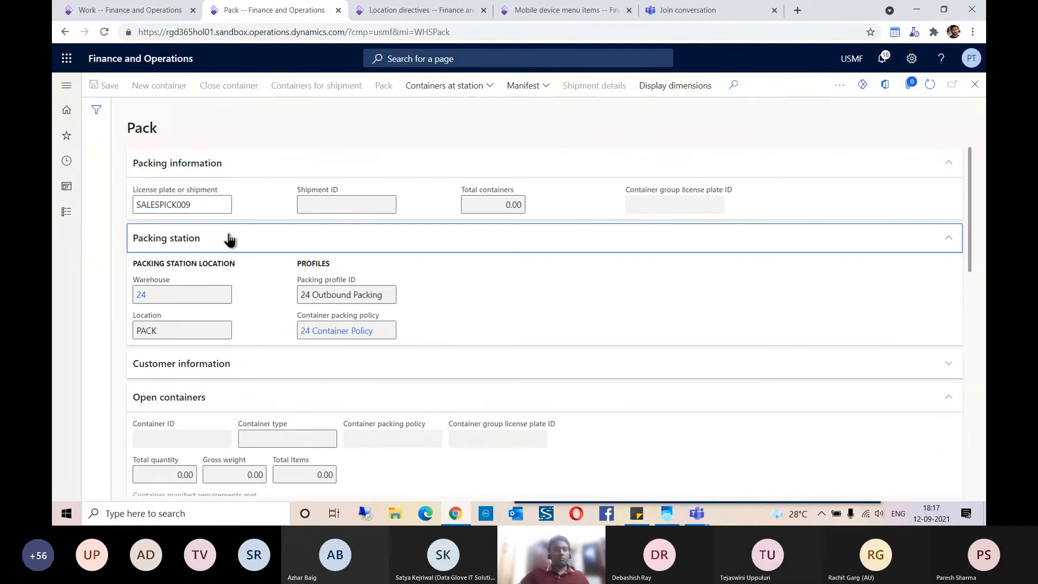
Examine the shipment, open containers, open lines and all lines of license plate SALESPICK009 on the Pack page.
scroll(673, 346, down, 3)
scroll(672, 346, down, 5)
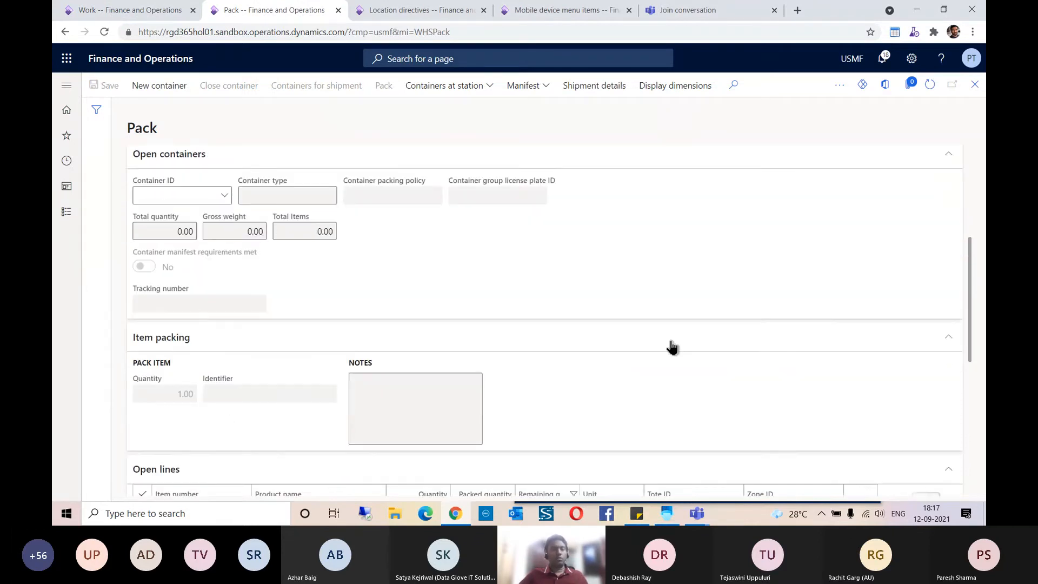
scroll(671, 340, up, 8)
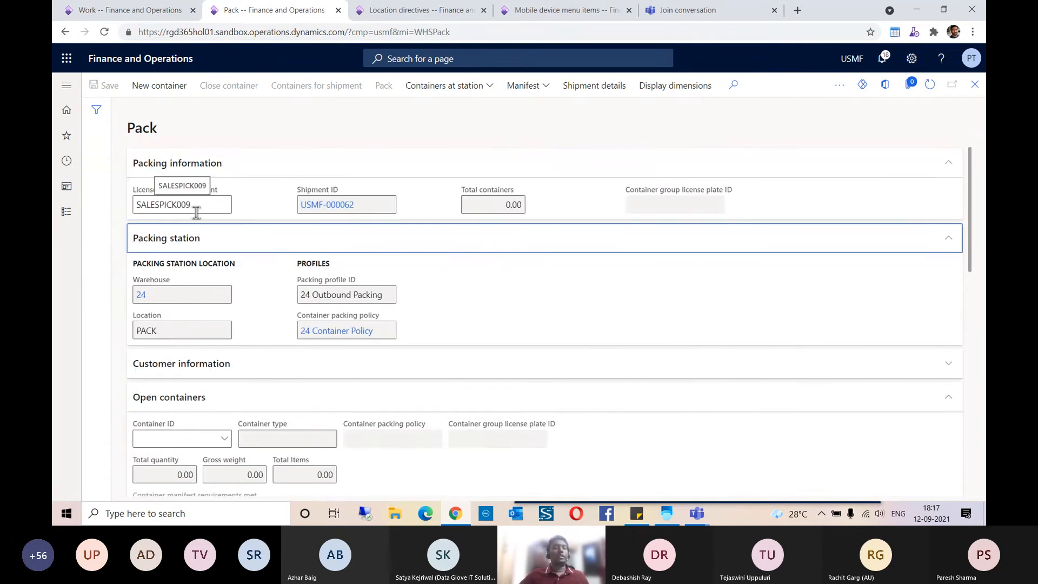
scroll(232, 209, down, 4)
scroll(283, 254, down, 3)
scroll(281, 250, up, 2)
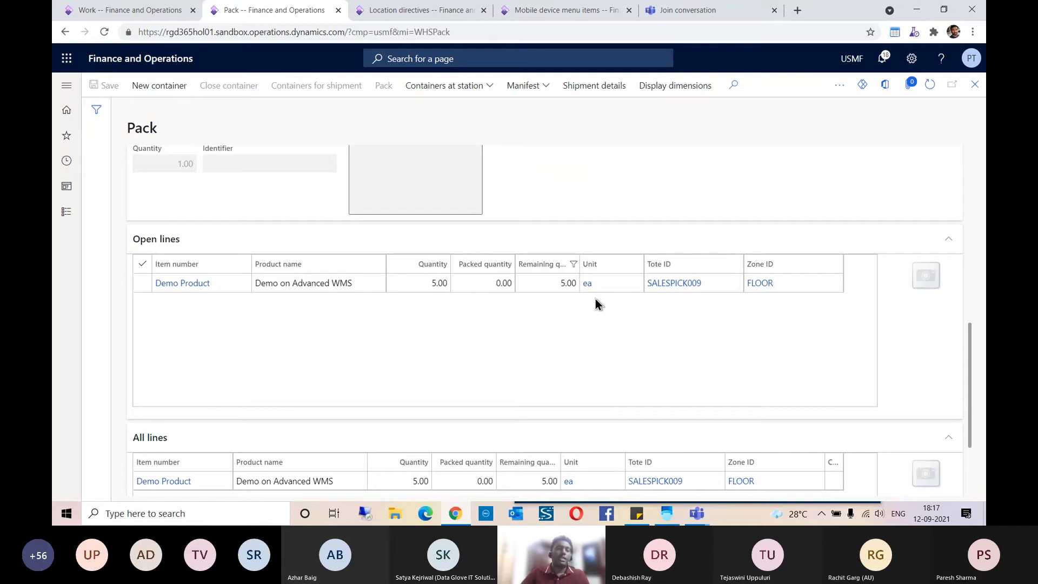
scroll(197, 312, down, 1)
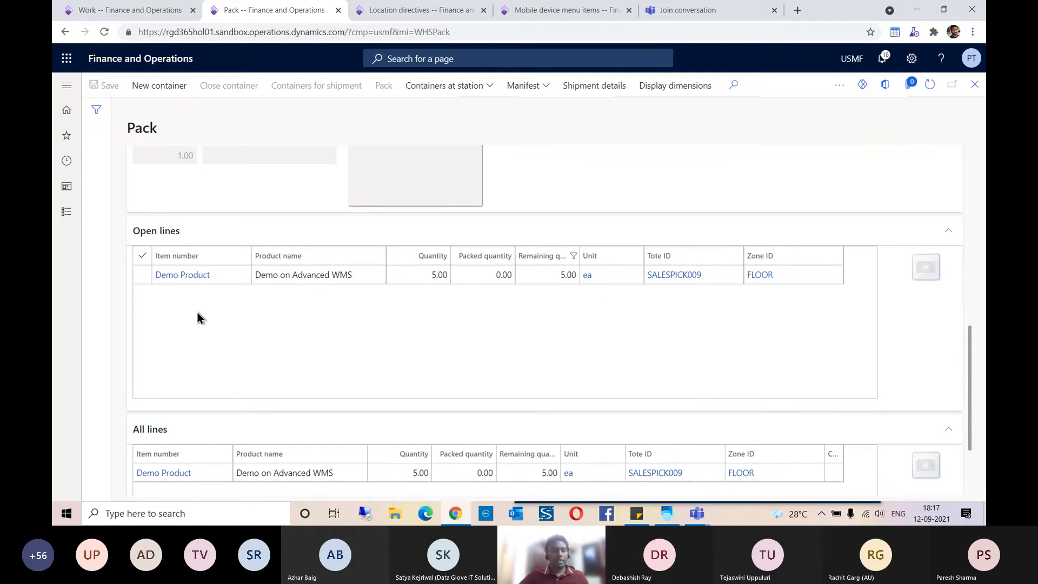
scroll(197, 313, down, 2)
scroll(160, 213, up, 1)
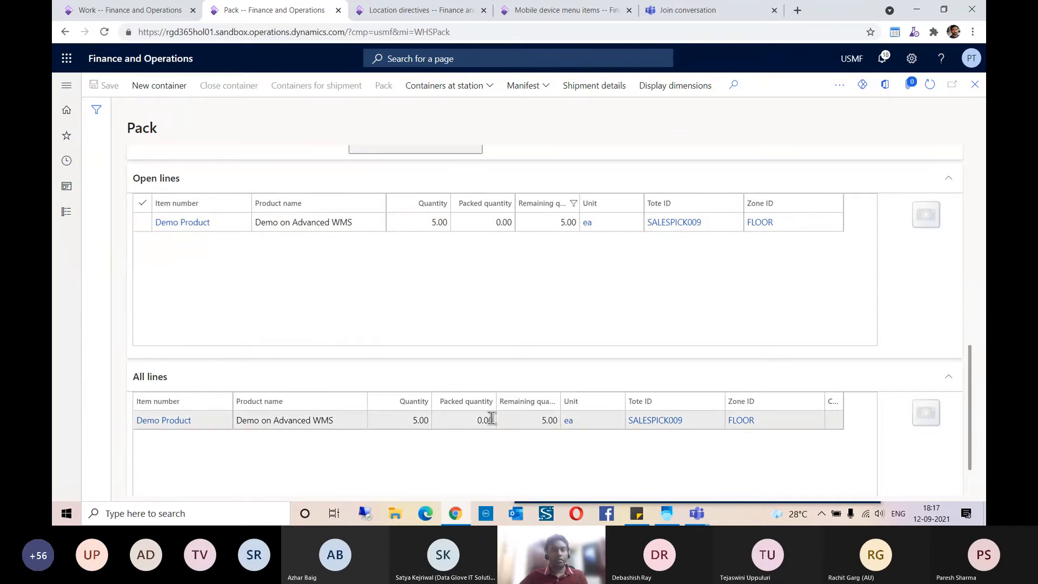
scroll(385, 293, up, 10)
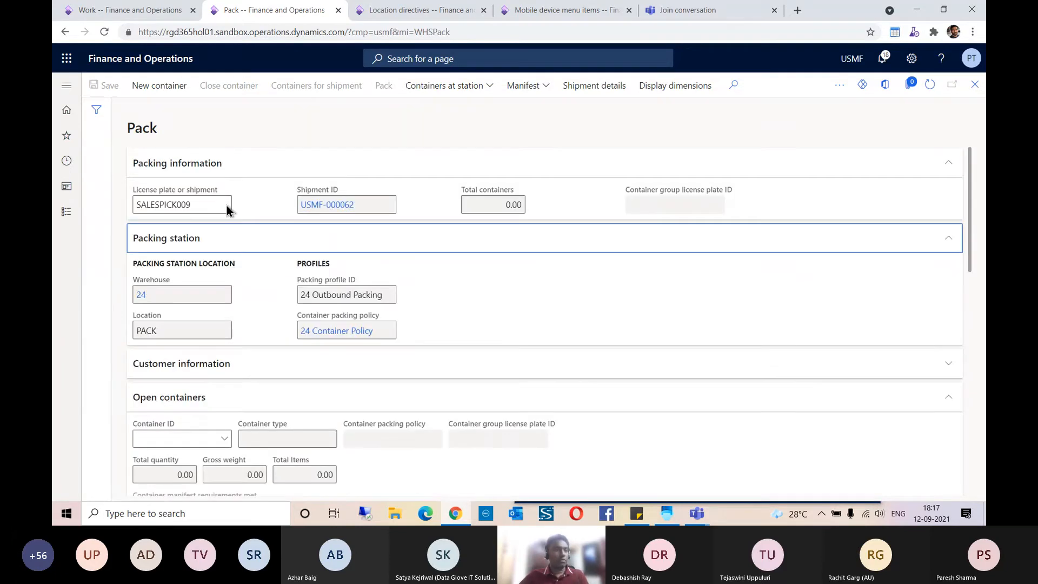
Create a new Box-Large container for the shipment, accepting the proposed container ID.
click(164, 88)
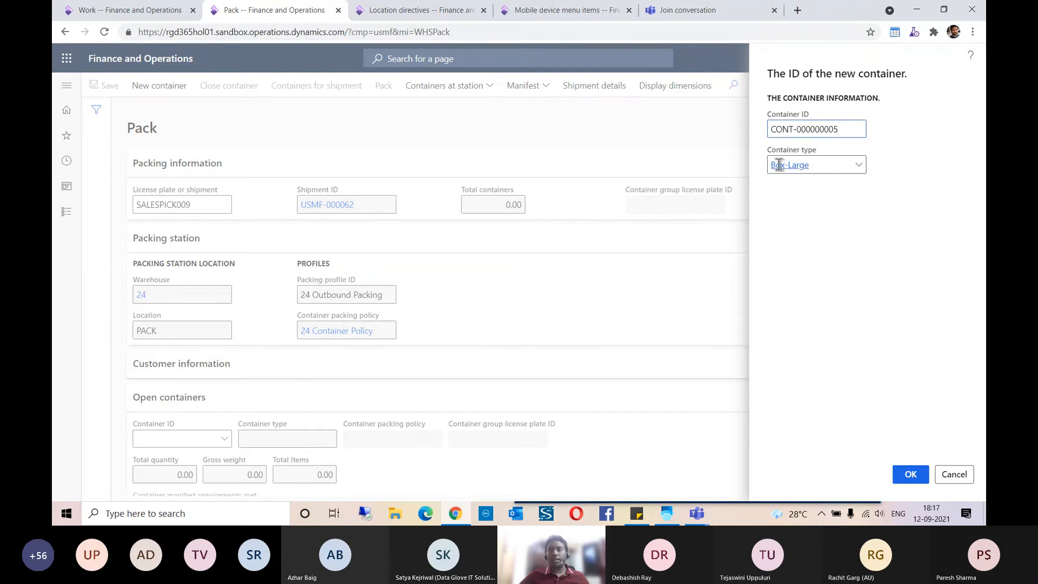
click(911, 474)
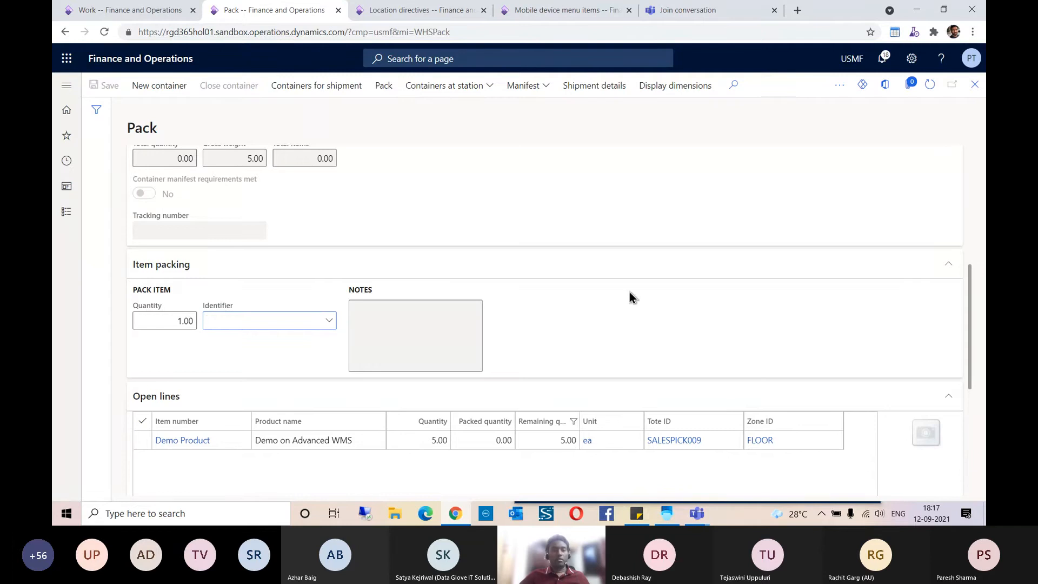
scroll(342, 323, up, 1)
scroll(341, 322, up, 5)
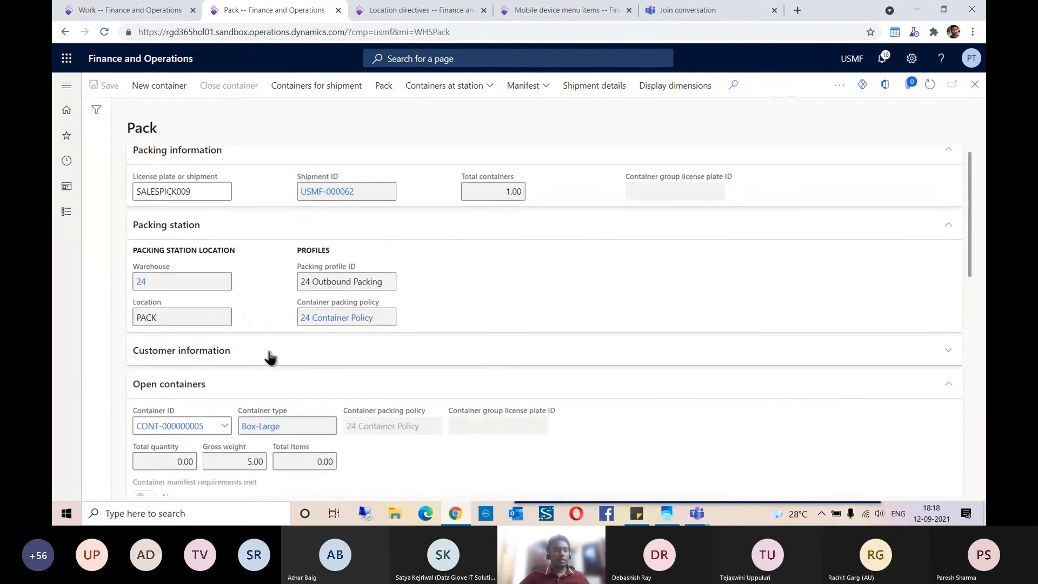
Pack the open Demo Product line into the open Box-Large container and check its packed and remaining quantities.
scroll(232, 341, down, 2)
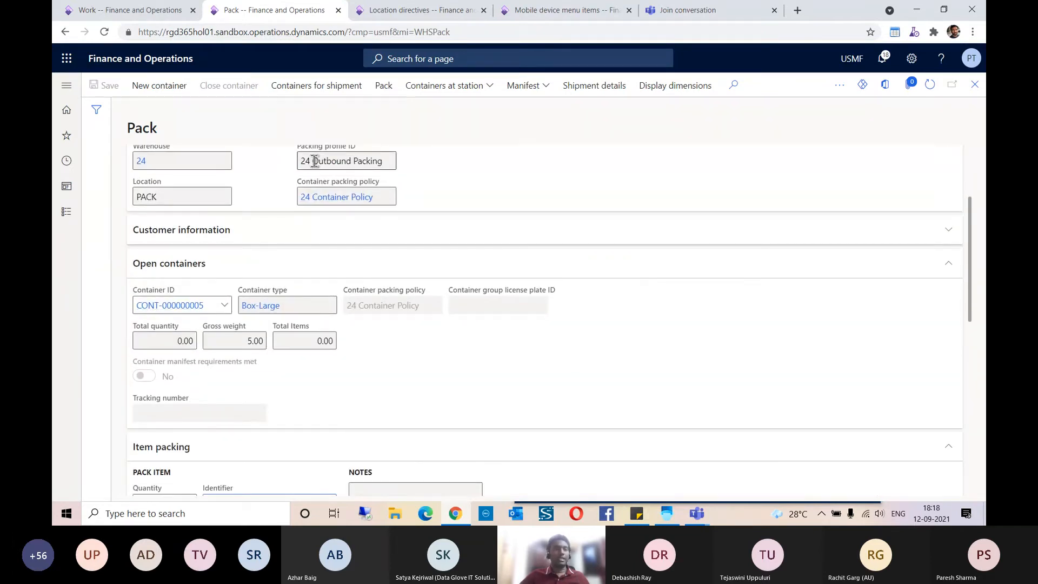
scroll(313, 355, down, 5)
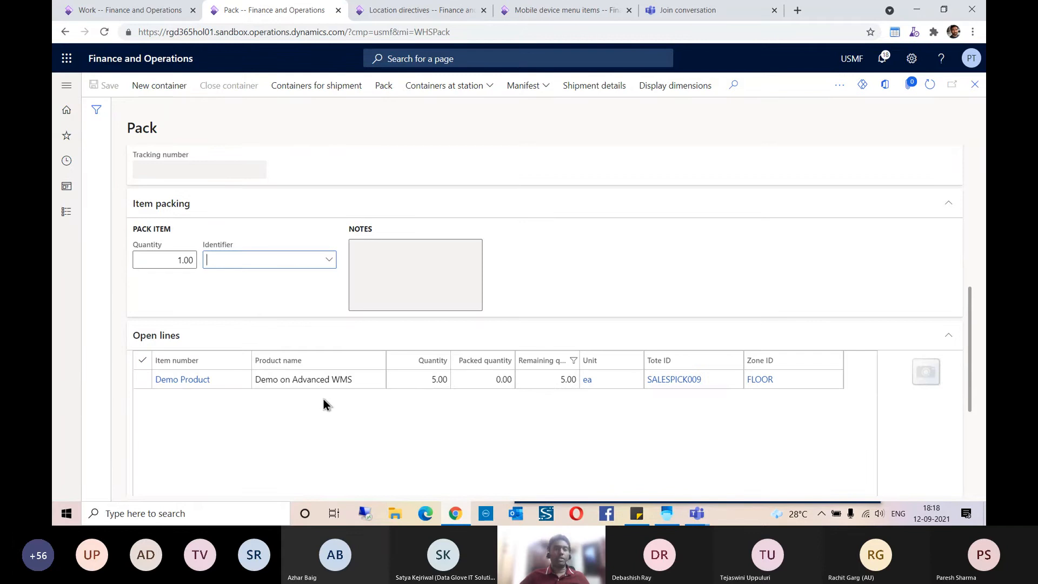
scroll(323, 399, up, 7)
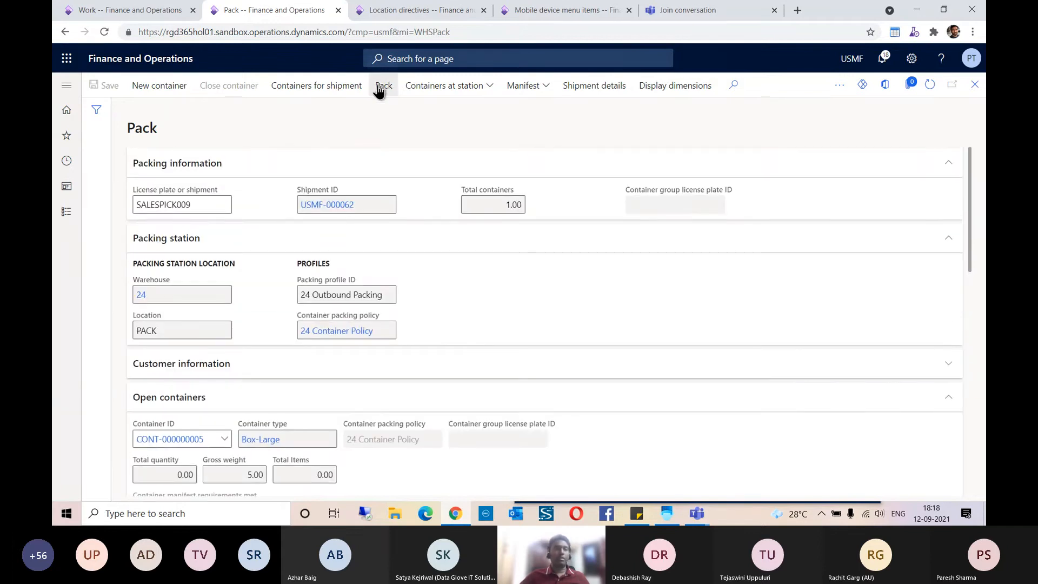
scroll(440, 187, down, 8)
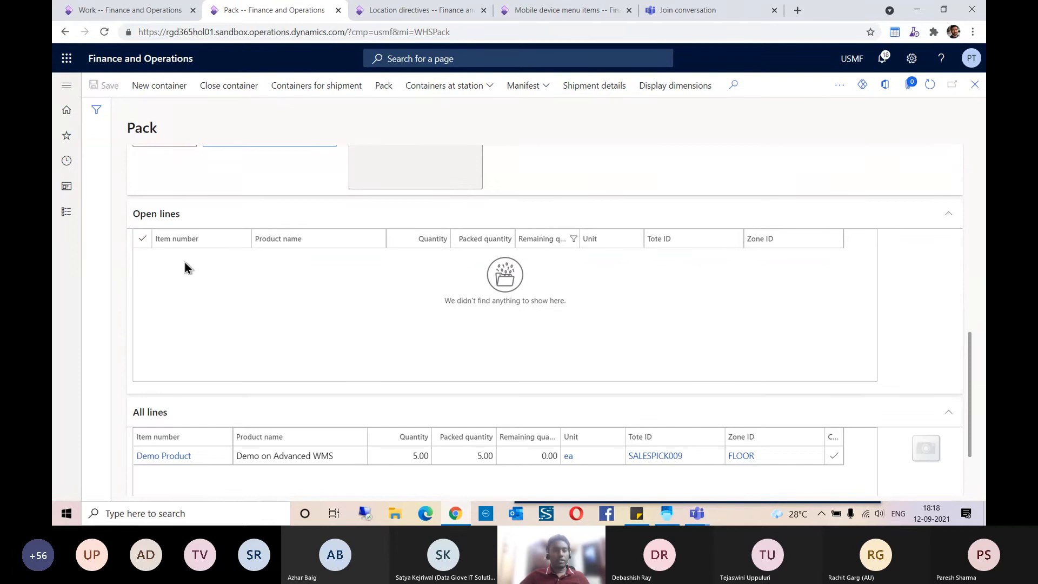
scroll(212, 307, down, 2)
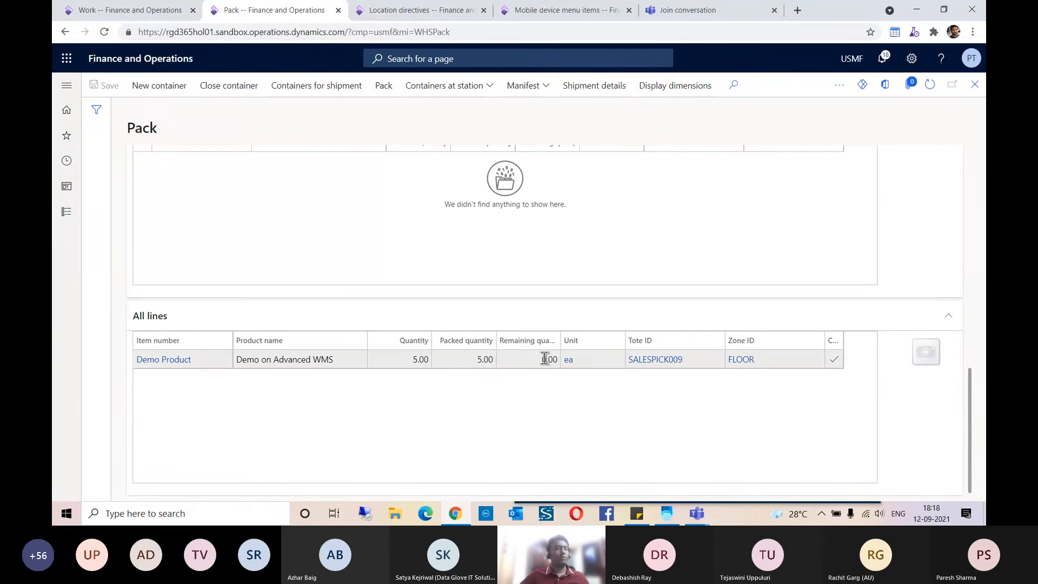
scroll(551, 415, up, 10)
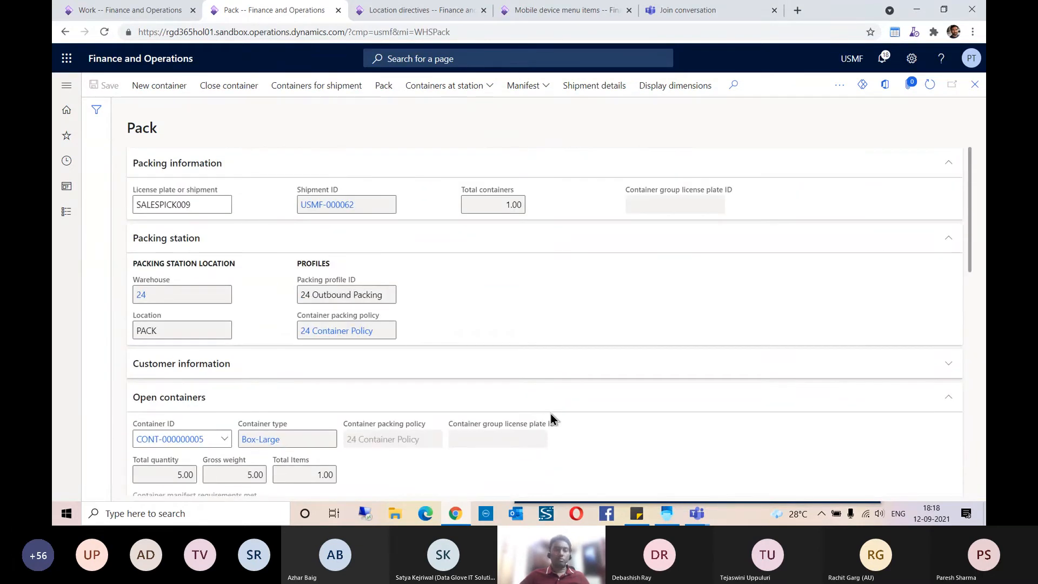
Close the container to BAYDOOR with the system weight as gross weight and TRACK123 as the tracking number.
click(220, 87)
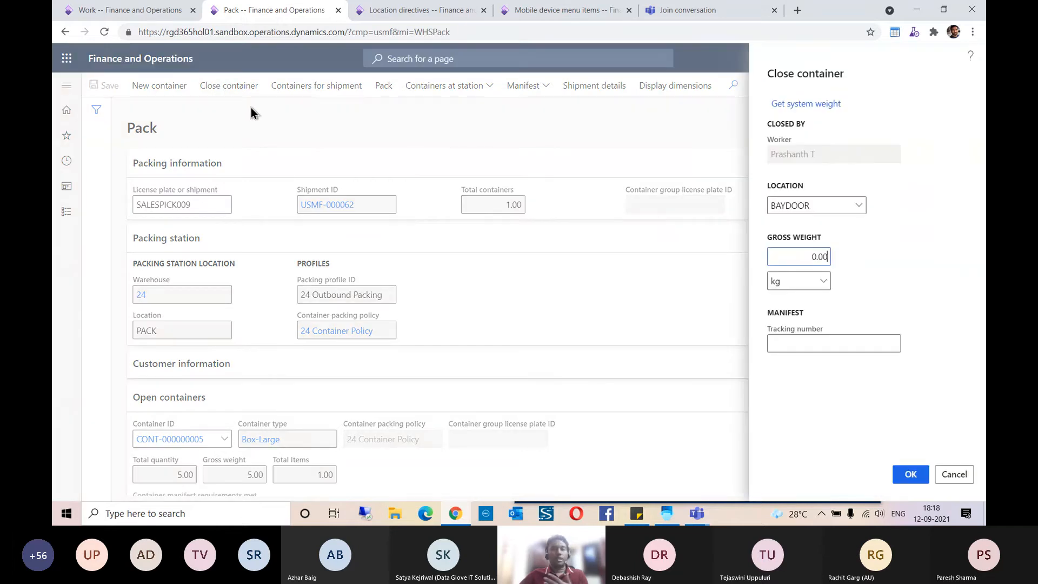
click(781, 103)
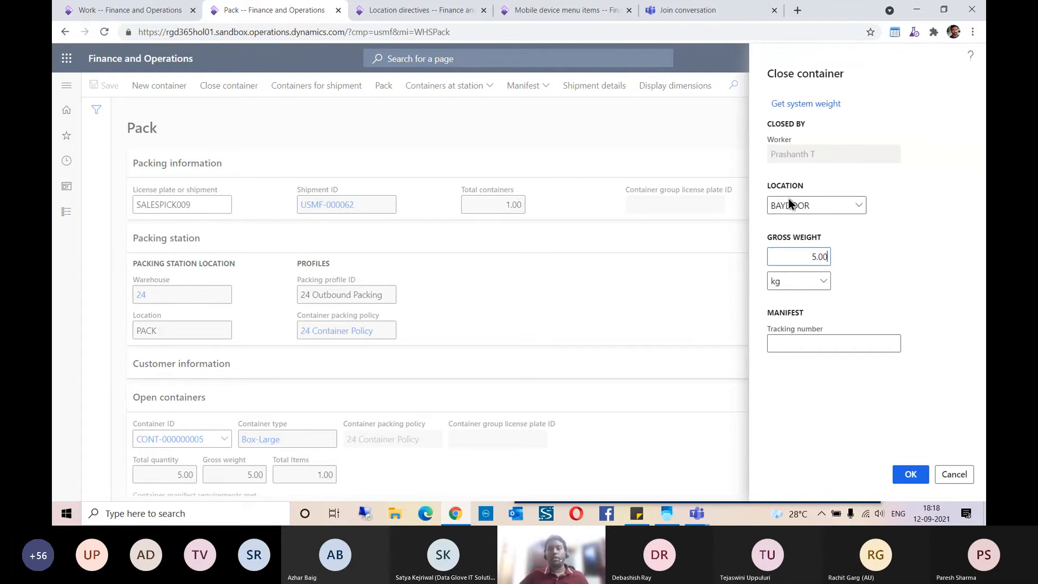
click(788, 343)
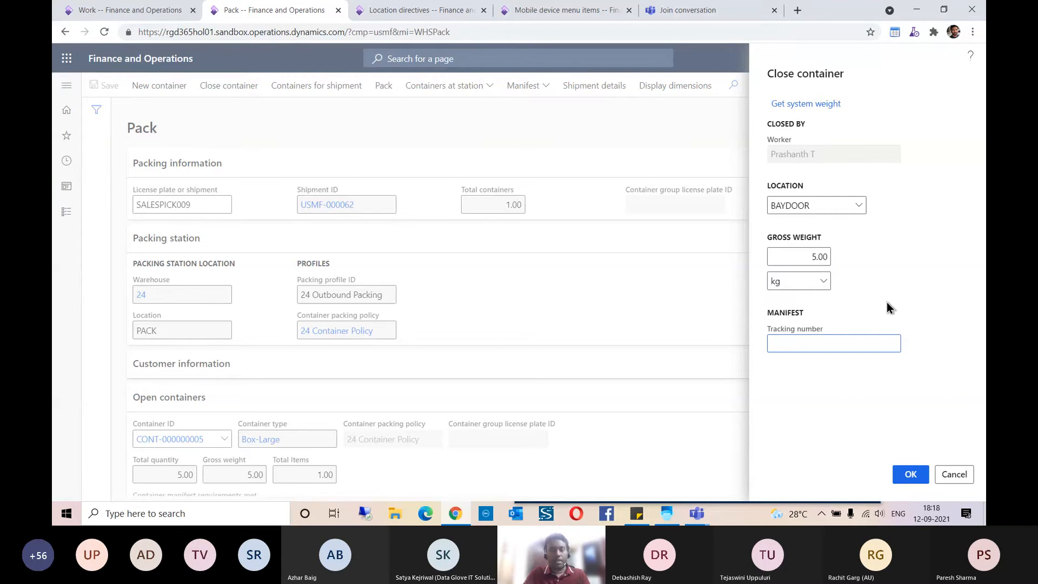
text(SALE)
key(BackSpace)
key(BackSpace)
key(BackSpace)
key(BackSpace)
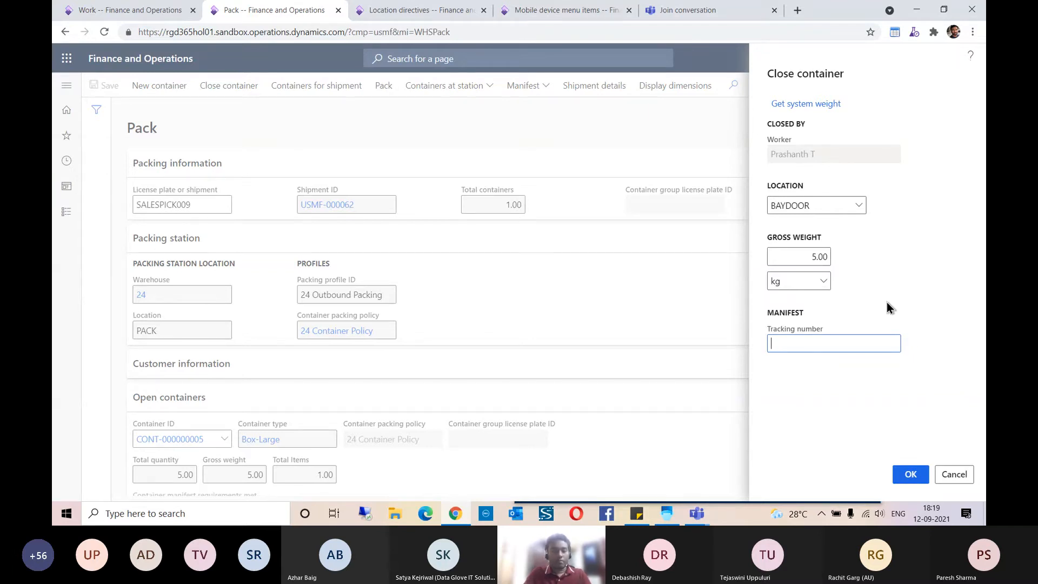
text(TRACK123)
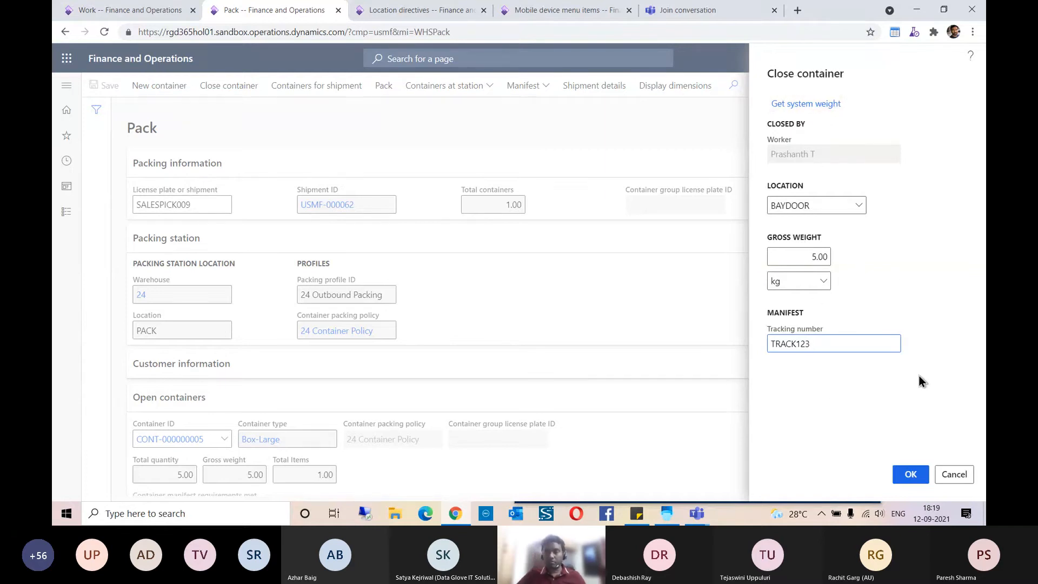
click(911, 475)
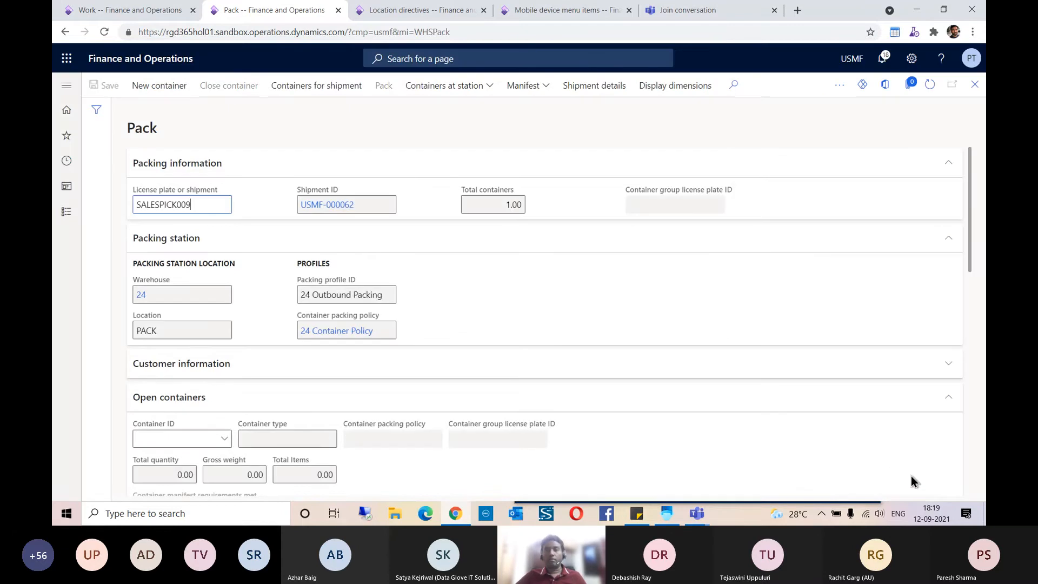
Check the Pack page's open lines and the refreshed work record, and return to the refreshed sales order lines.
scroll(547, 359, down, 8)
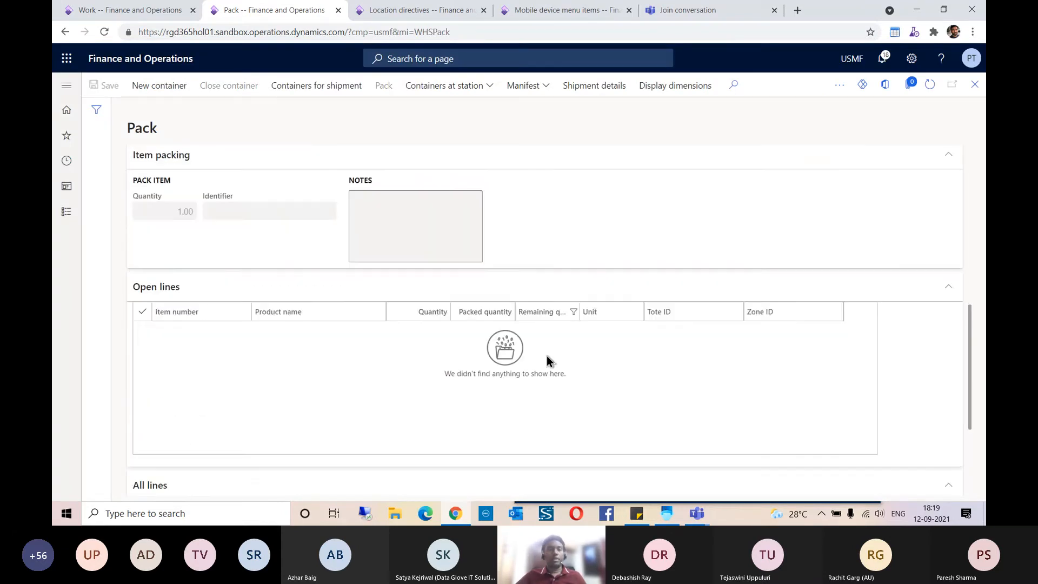
scroll(547, 360, up, 3)
scroll(547, 360, down, 3)
scroll(547, 360, up, 7)
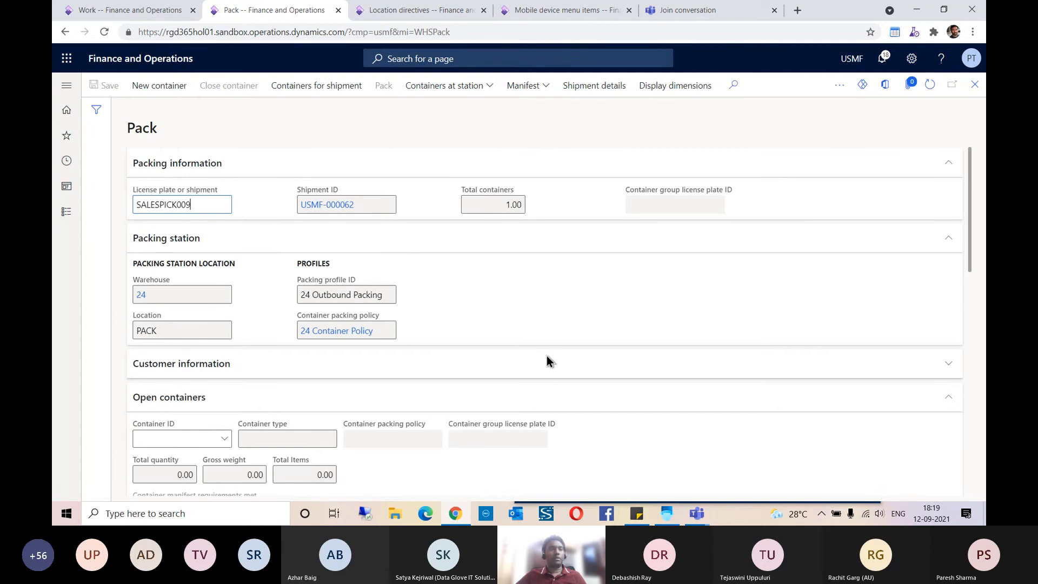
click(136, 10)
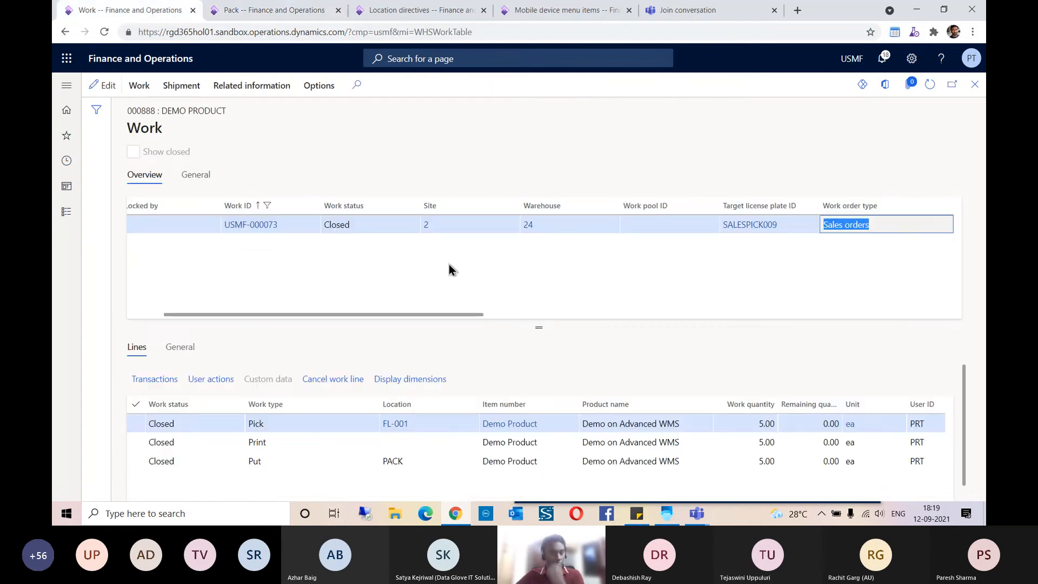
click(930, 85)
click(975, 84)
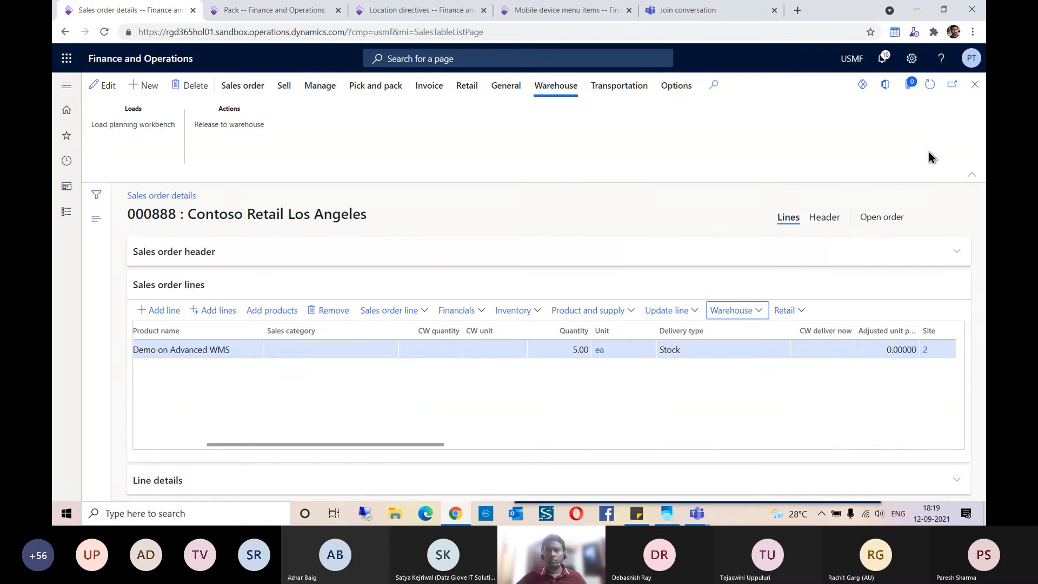
click(930, 85)
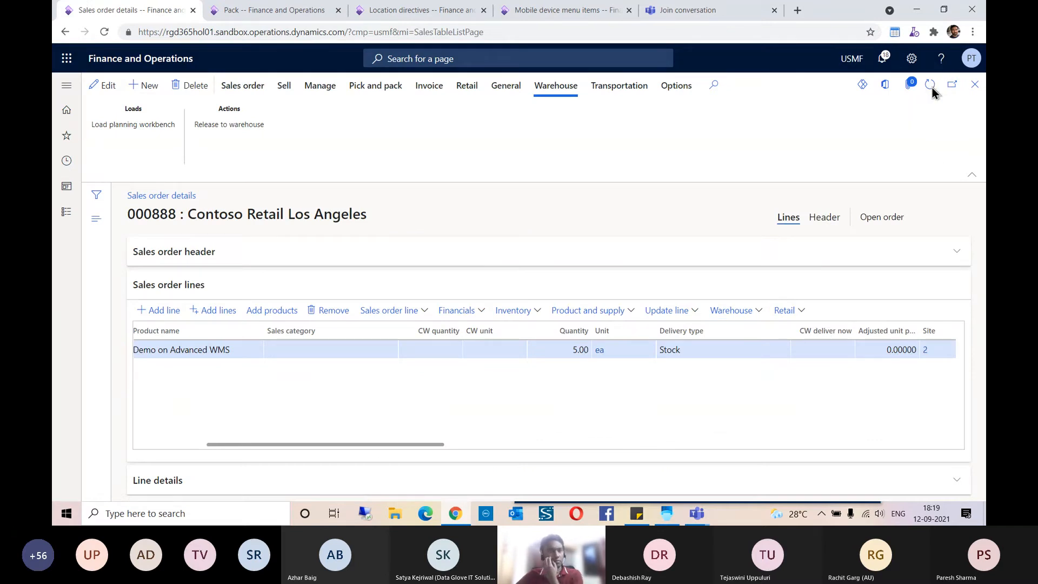
drag(397, 444, 289, 444)
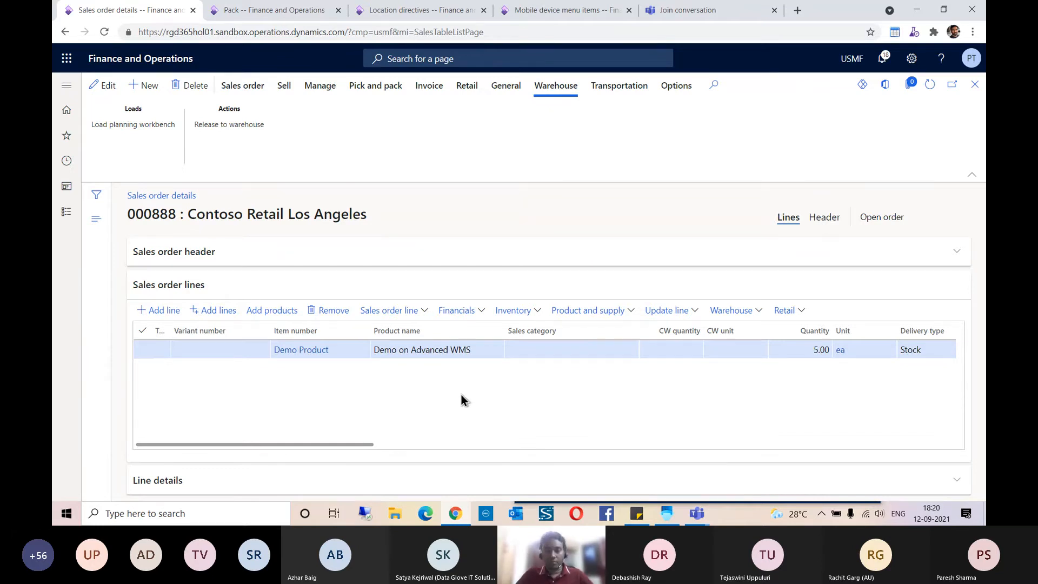
mouse_move(698, 517)
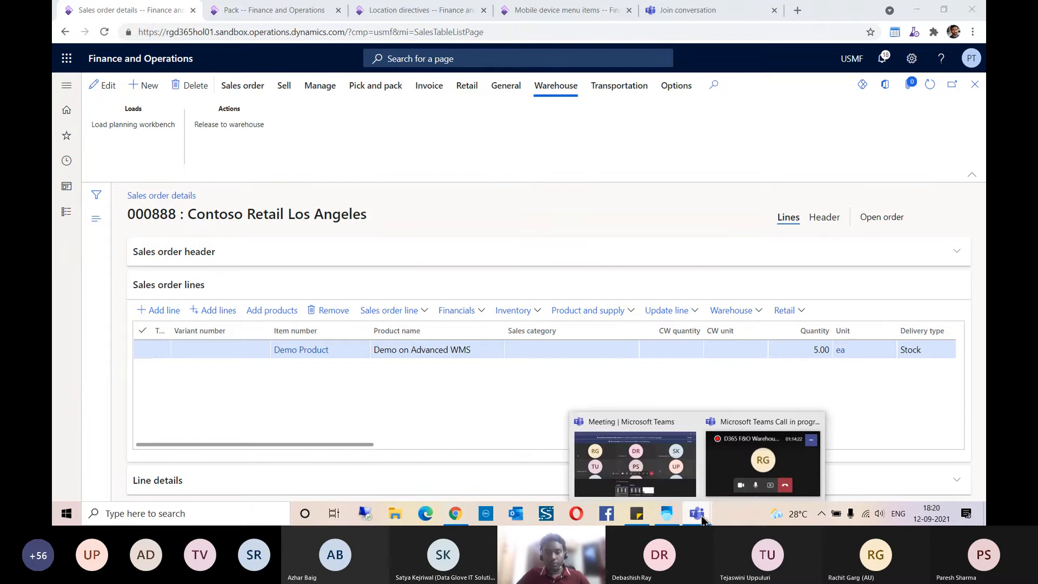
click(67, 135)
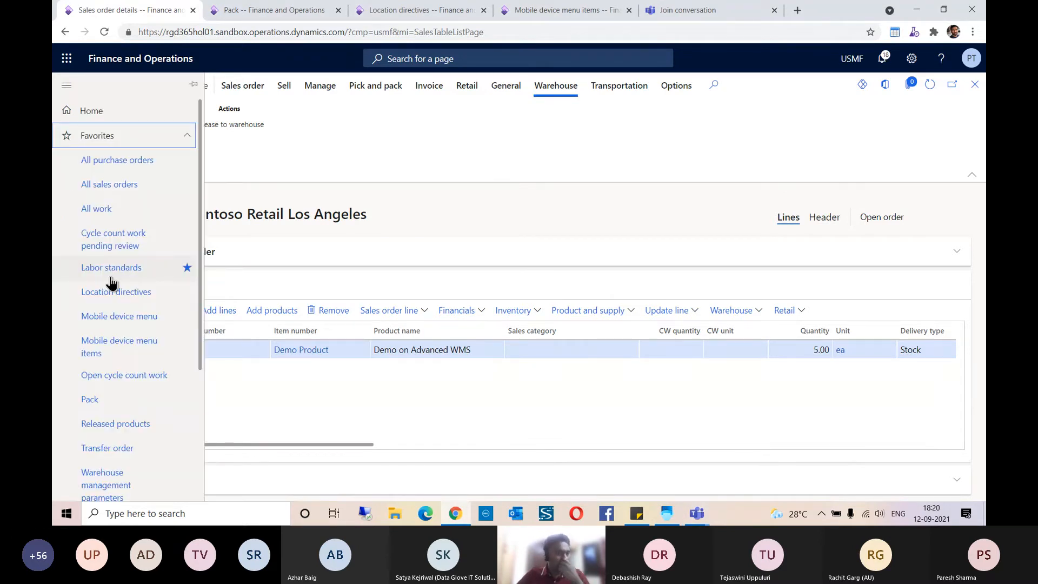
scroll(110, 282, down, 5)
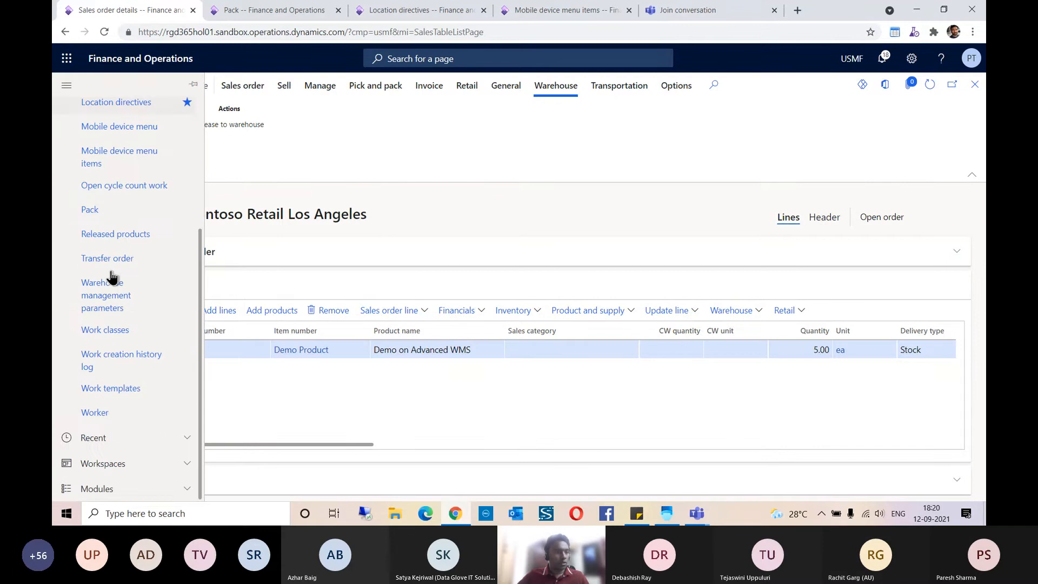
click(371, 132)
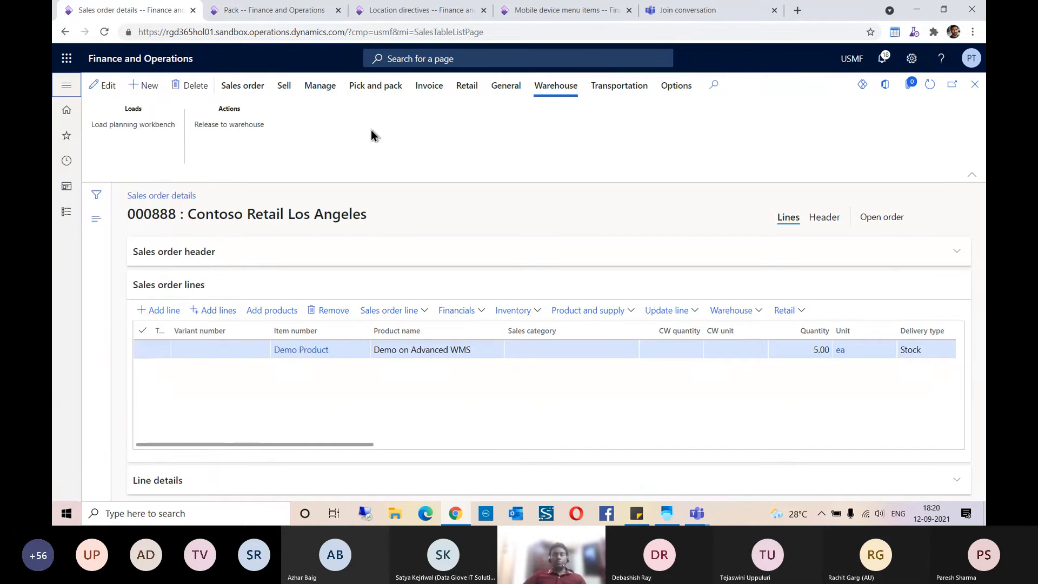
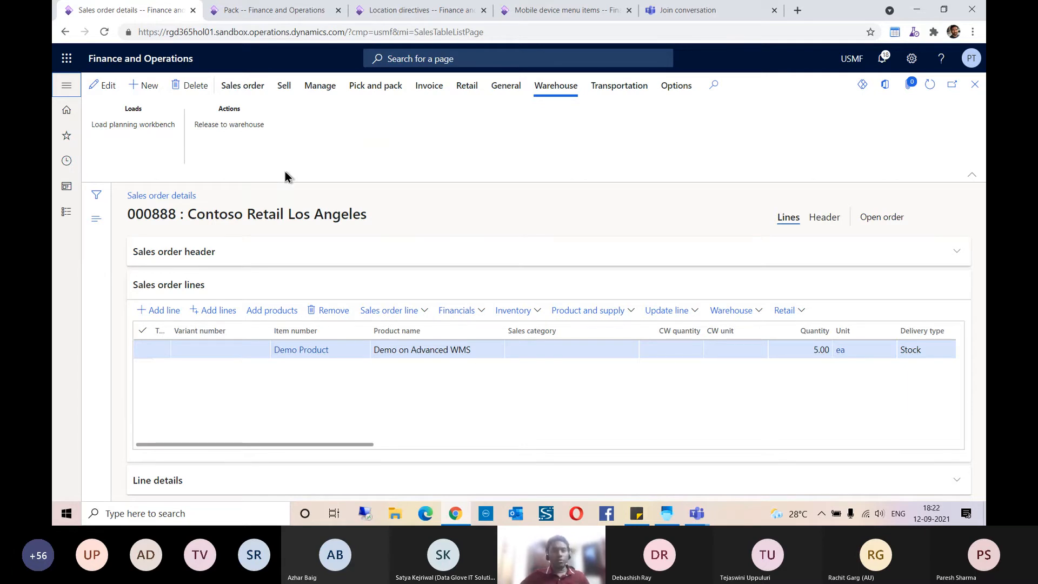
Start a new sales order from the favorite All sales orders list for the customer Contoso Retail Los Angeles.
click(66, 135)
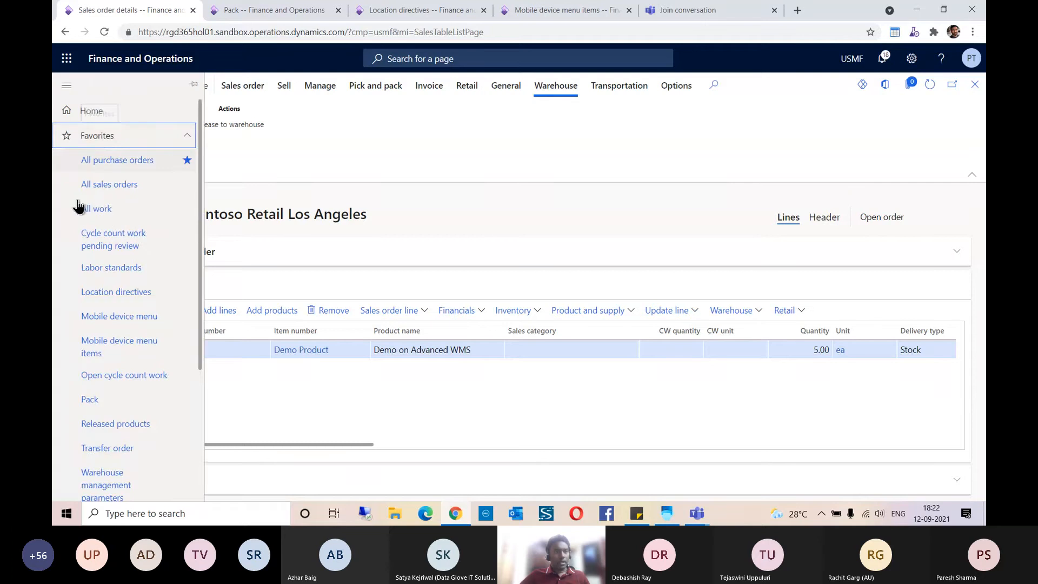
scroll(135, 292, down, 3)
scroll(127, 231, up, 3)
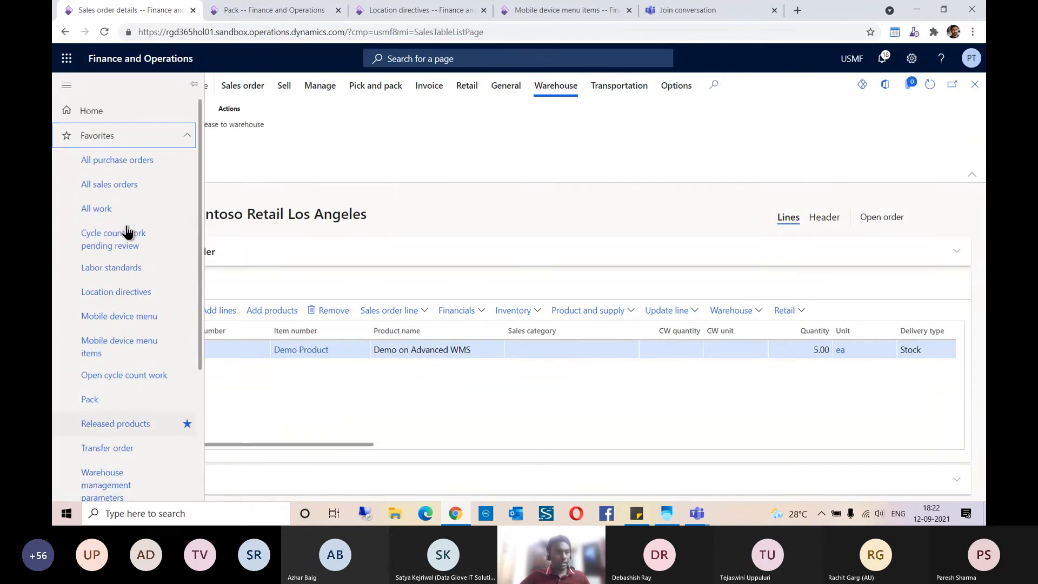
click(108, 185)
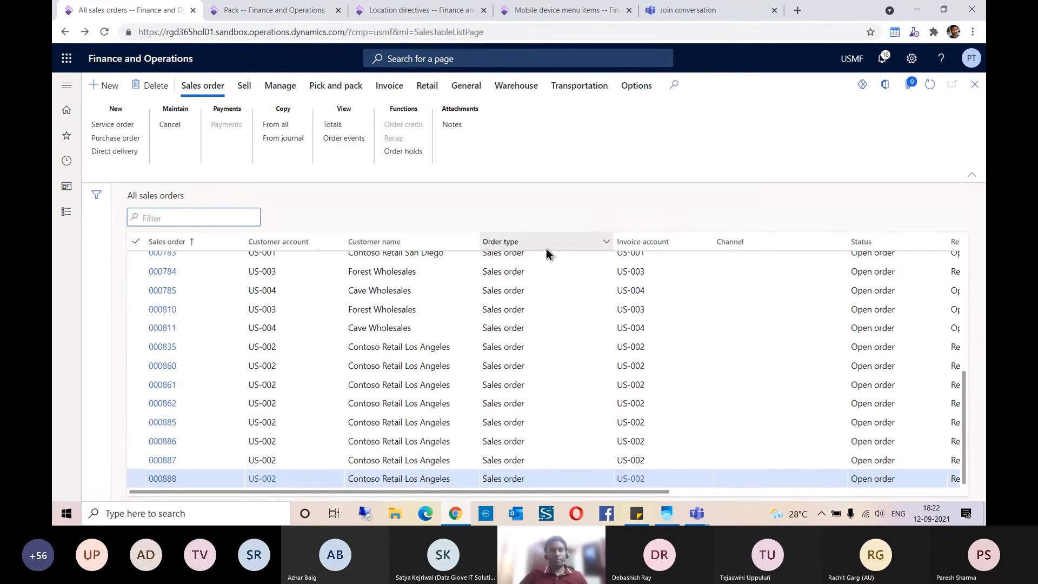
click(109, 91)
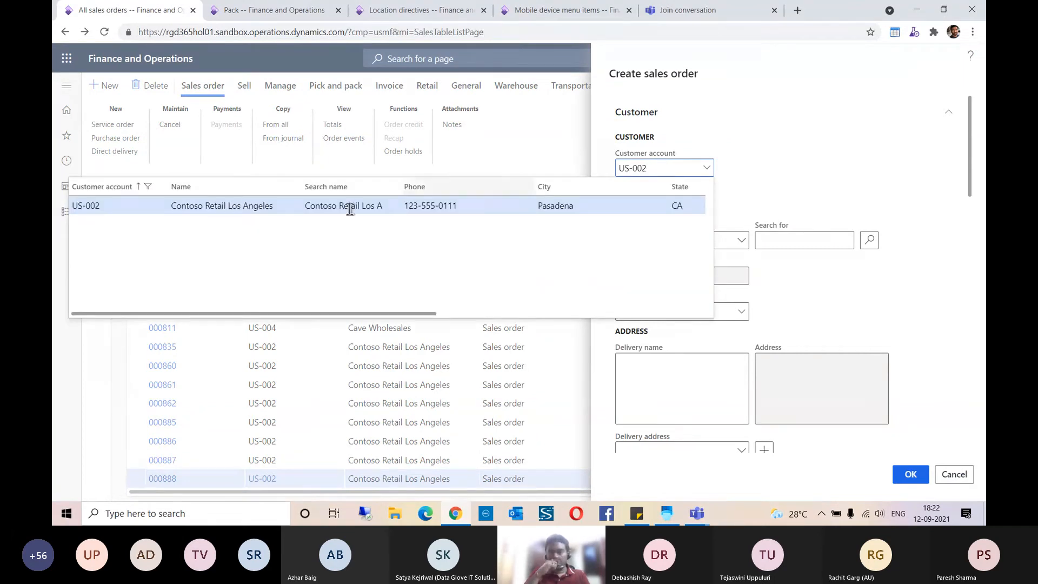
click(793, 157)
Set the new order's warehouse to 51 and create the sales order.
scroll(793, 157, down, 3)
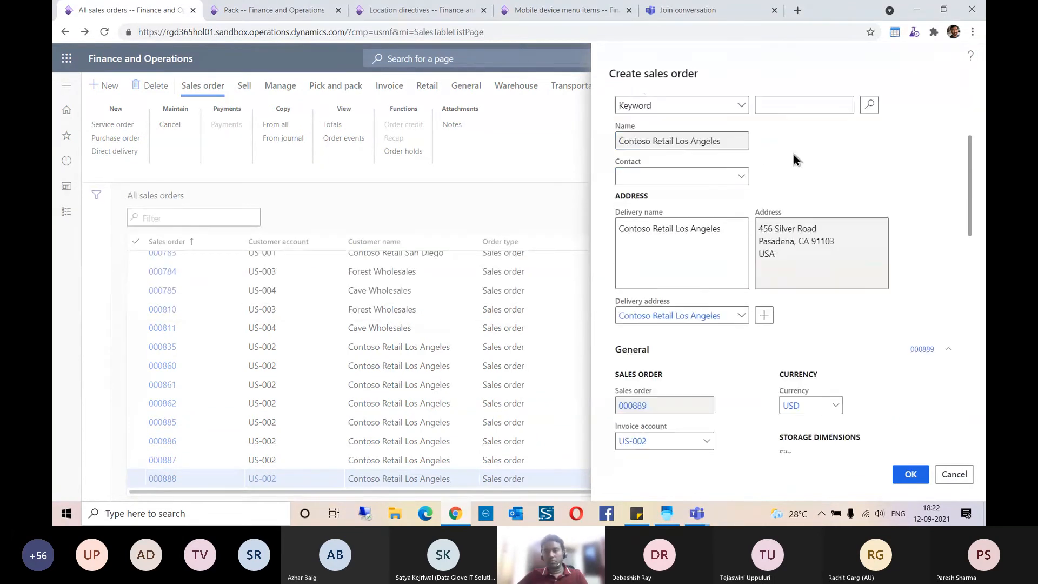
scroll(794, 157, down, 4)
scroll(825, 200, up, 2)
scroll(825, 200, down, 5)
click(805, 154)
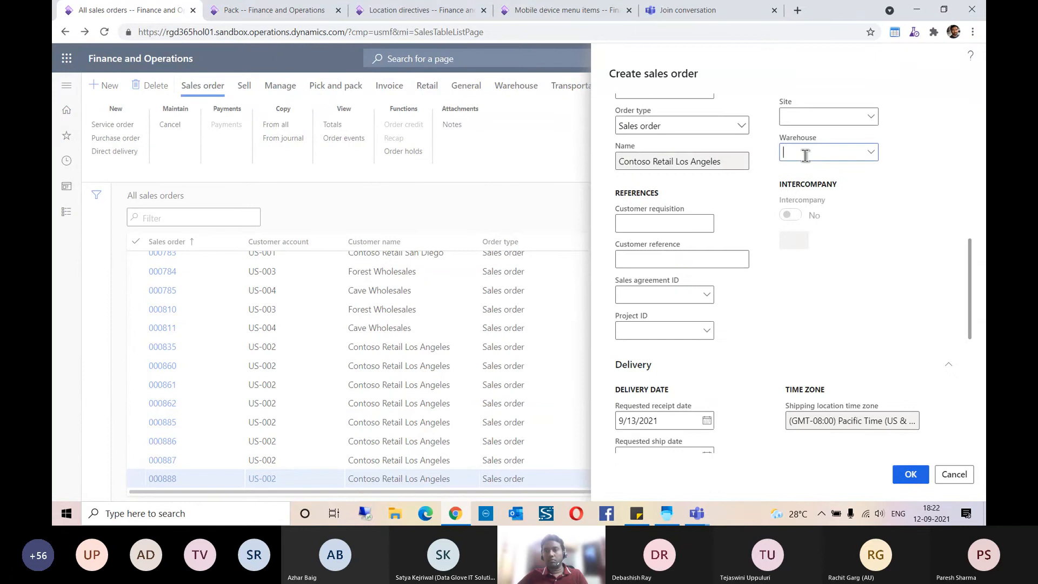
text(51)
key(Tab)
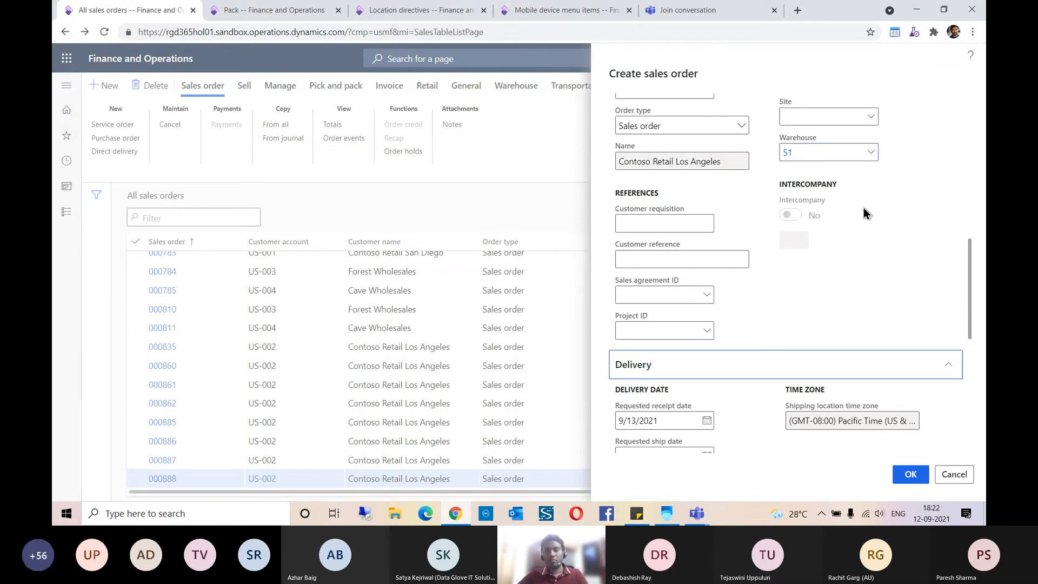
scroll(928, 213, up, 5)
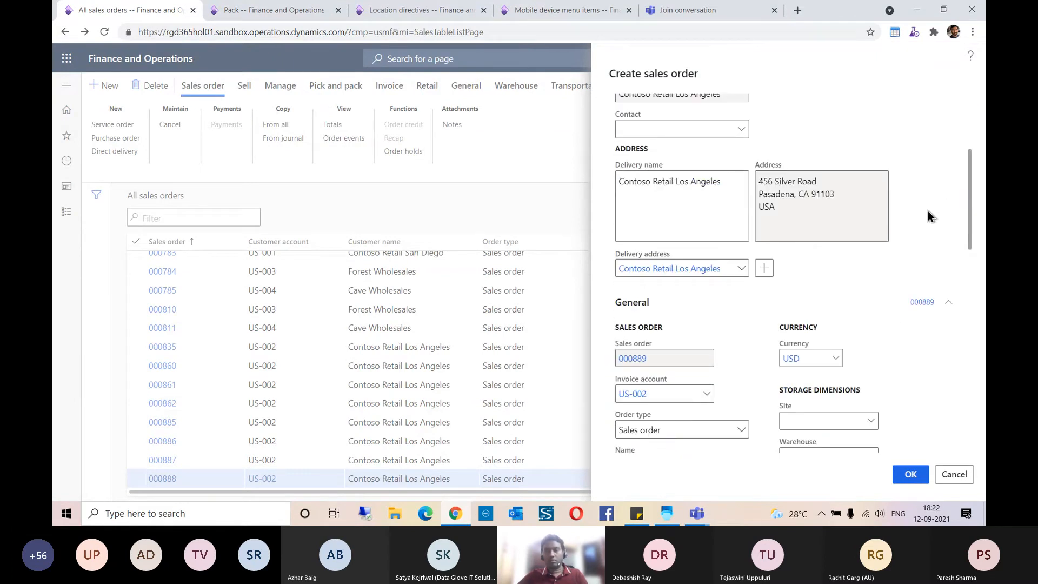
scroll(927, 216, down, 5)
scroll(928, 216, down, 8)
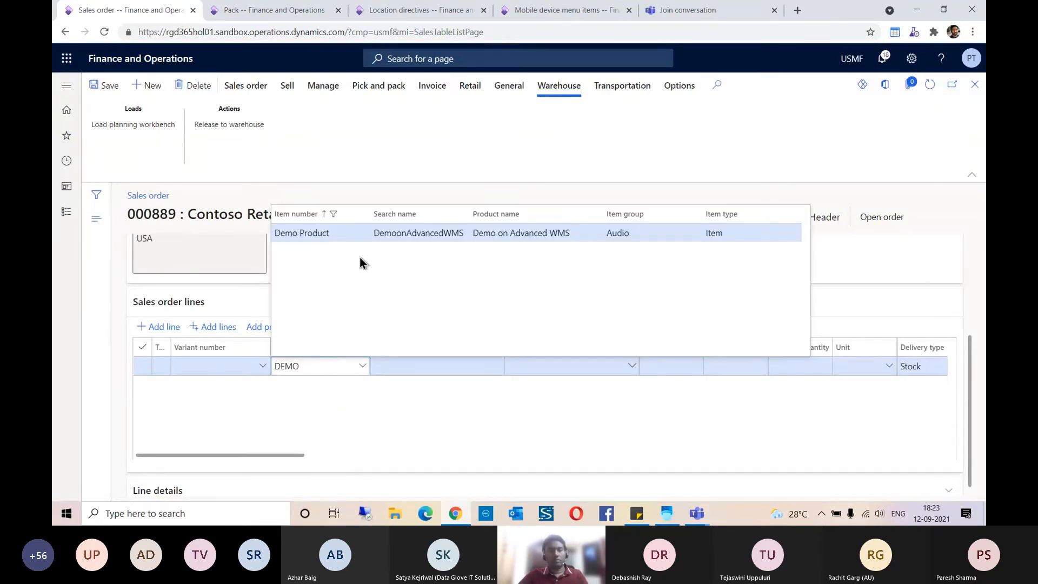
Fill the new sales order line with item Demo Product at a quantity of 5 and save the order.
key(Return)
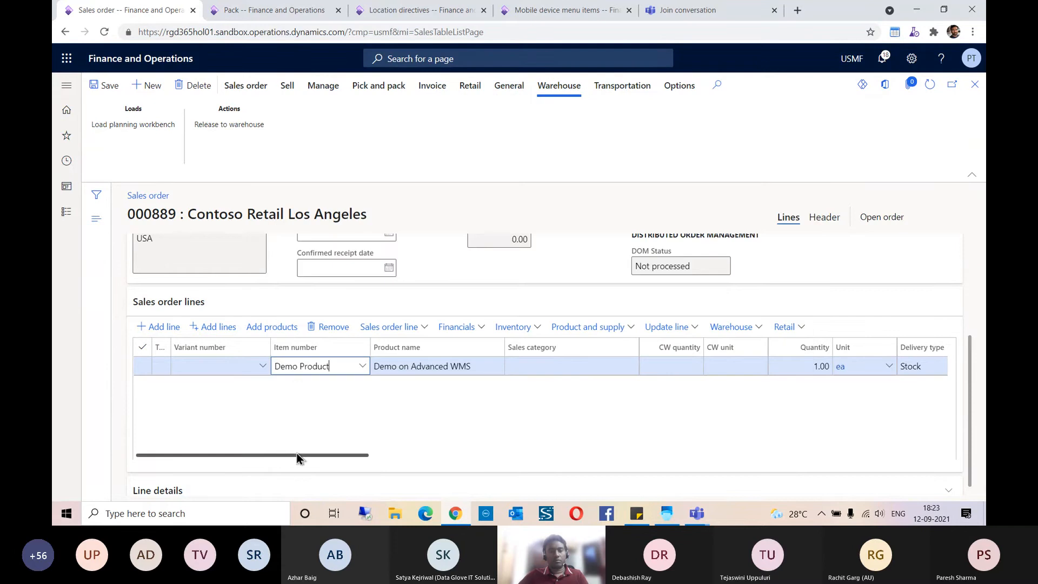
drag(300, 455, 396, 453)
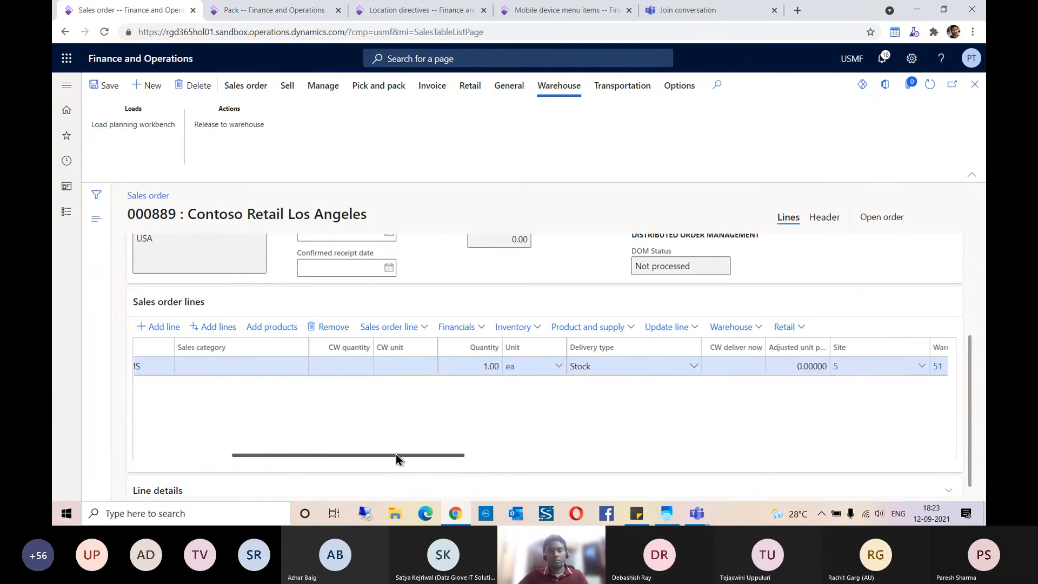
click(476, 366)
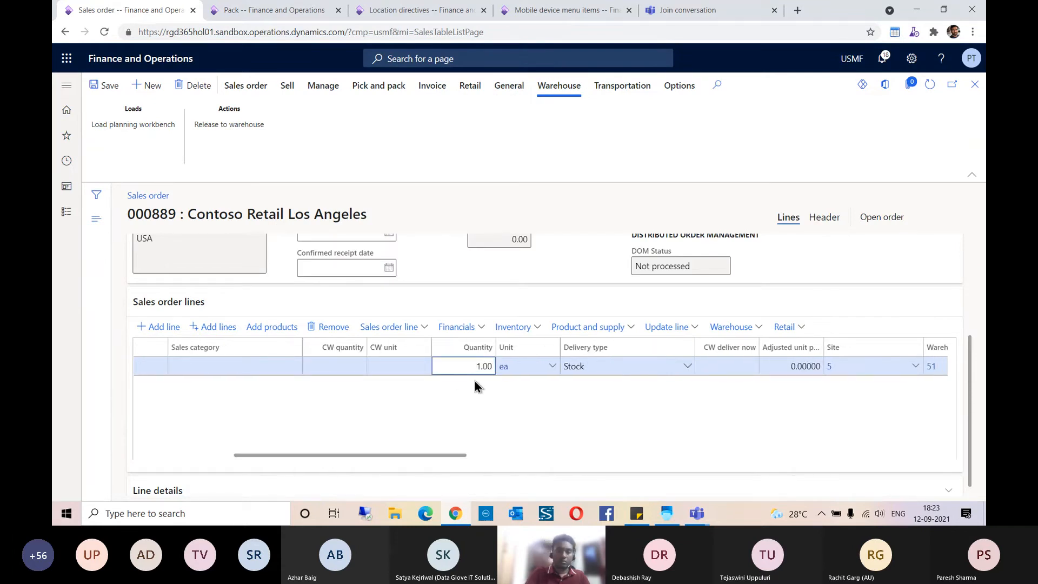
text(5)
key(Tab)
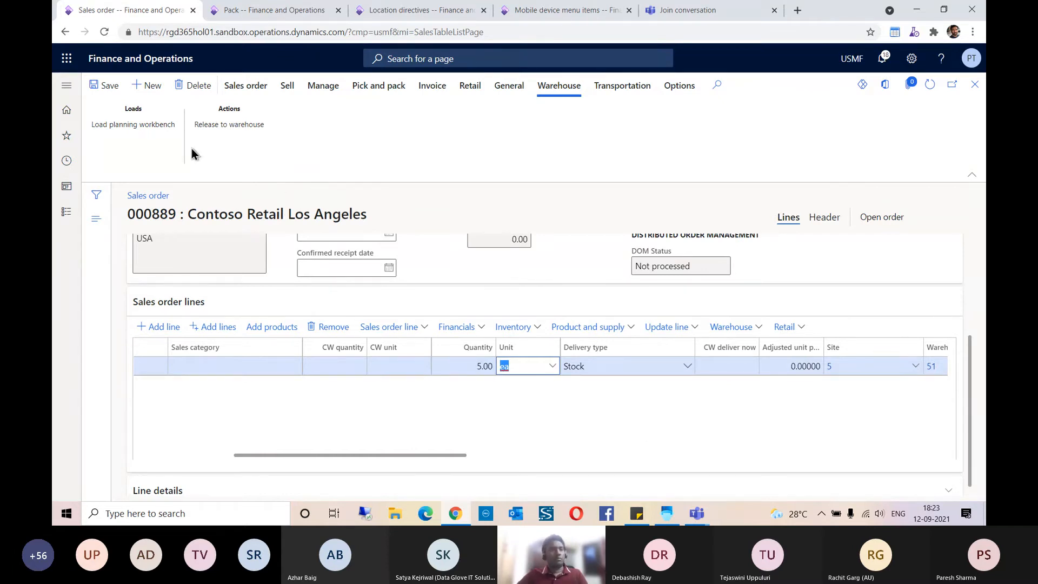
click(106, 87)
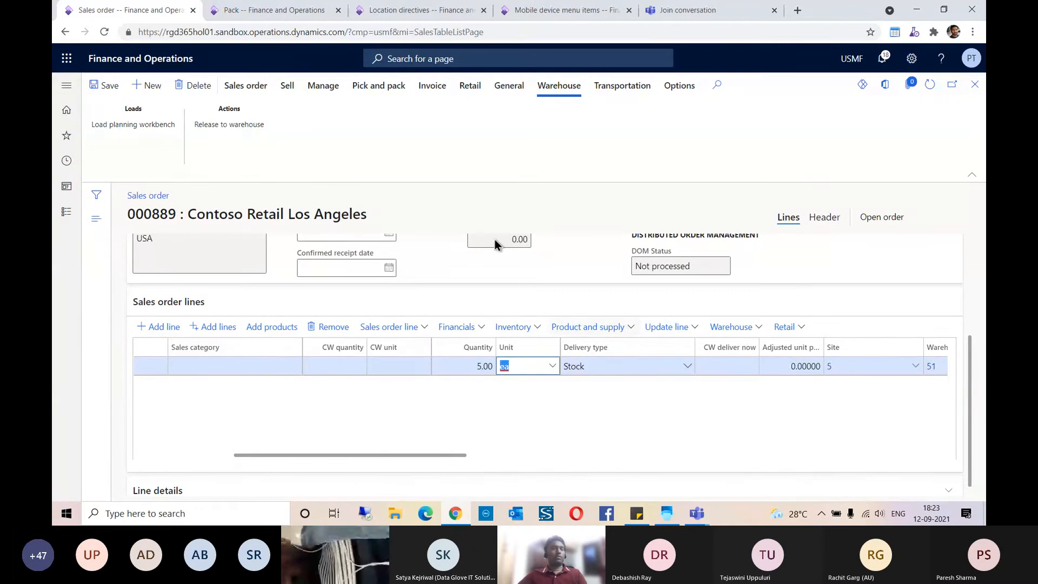
Try to release the sales order to the warehouse, then read all resulting messages and dismiss them.
click(247, 128)
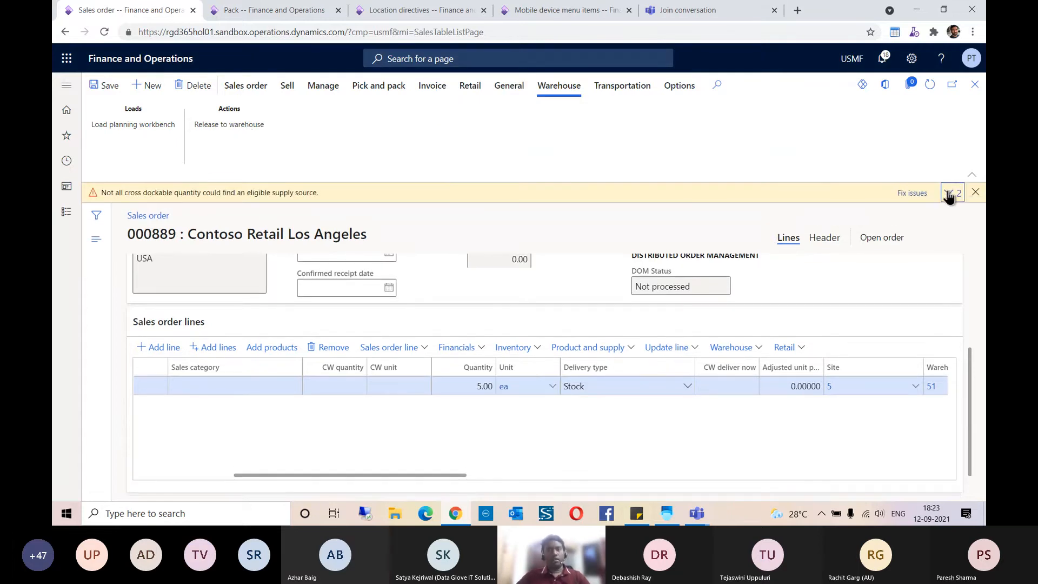
click(949, 194)
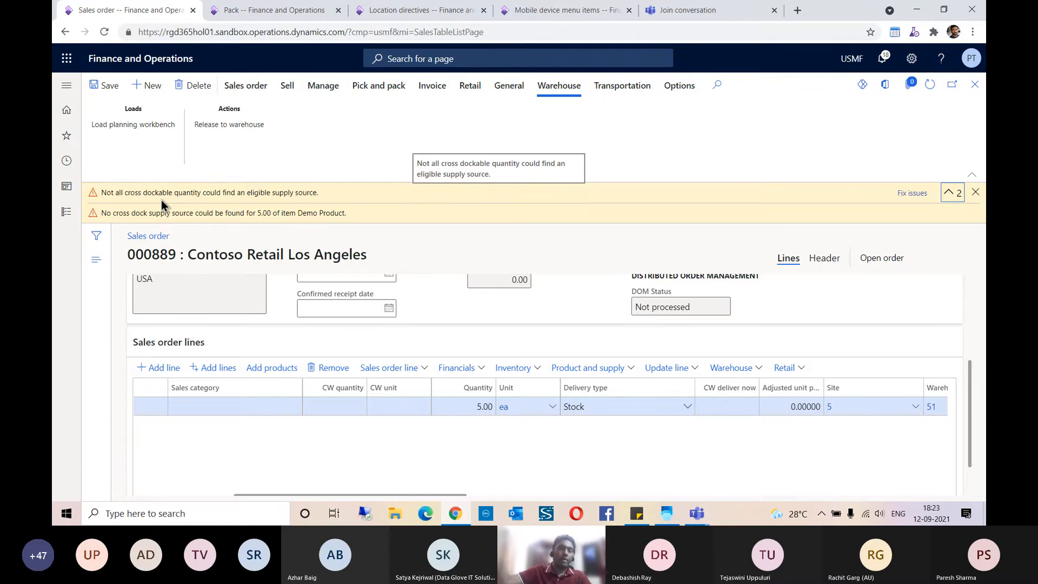
click(976, 193)
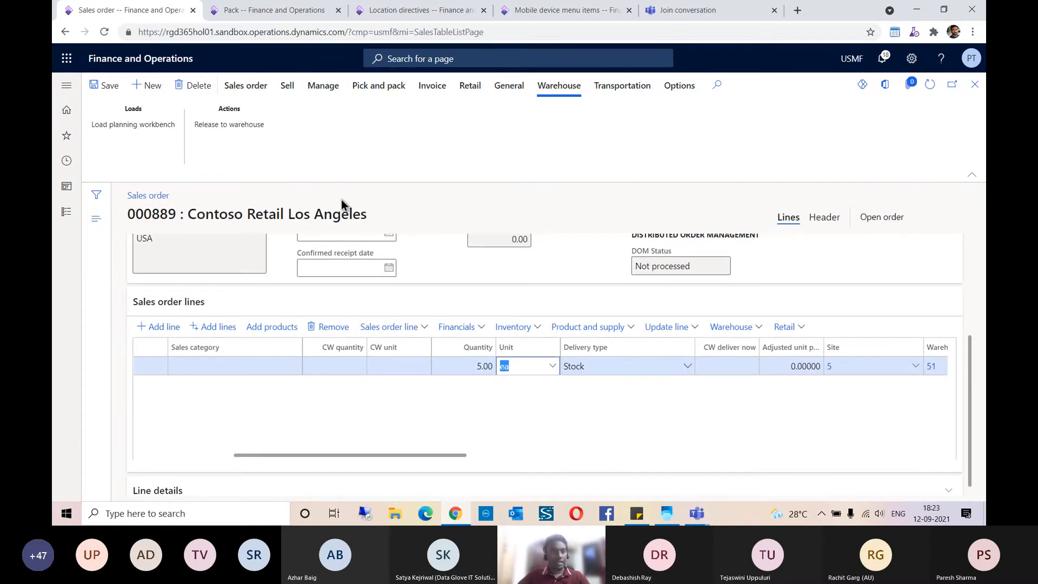
Replace the location directives page with the All purchase orders list from the favorites and dismiss the batch job notification.
click(258, 13)
drag(115, 165, 784, 214)
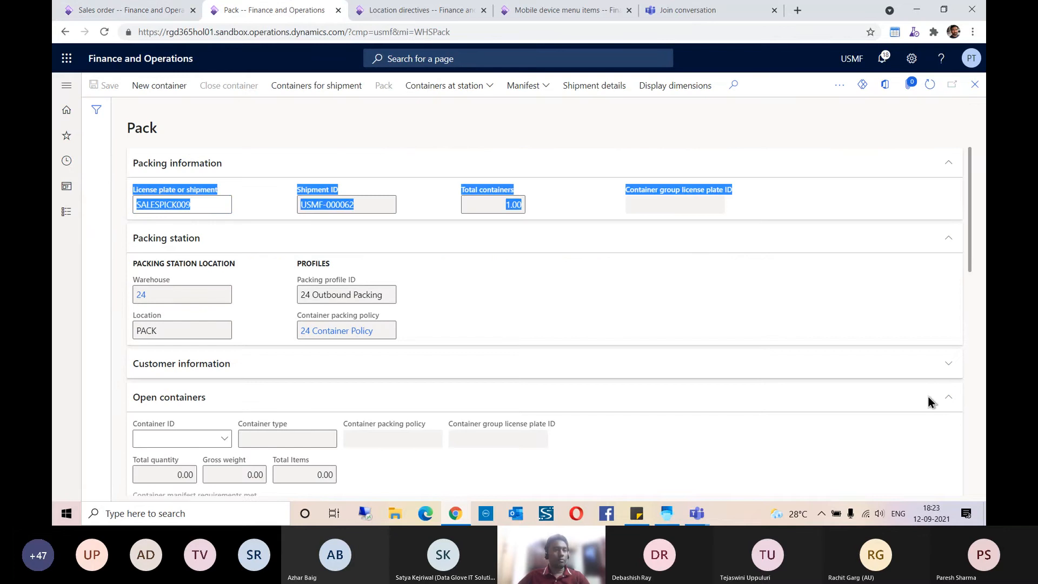
click(338, 130)
click(387, 16)
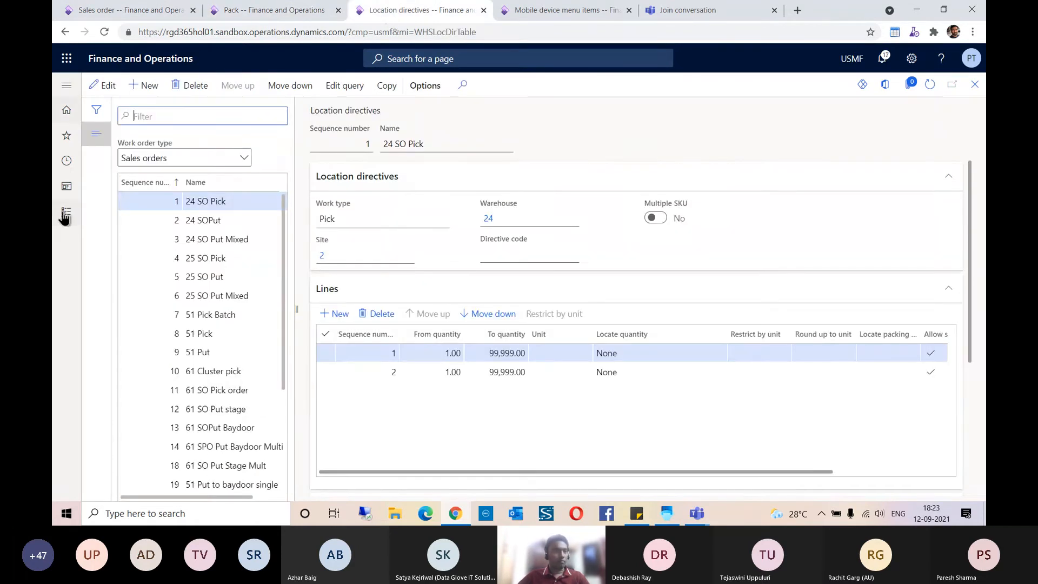
click(67, 136)
click(114, 163)
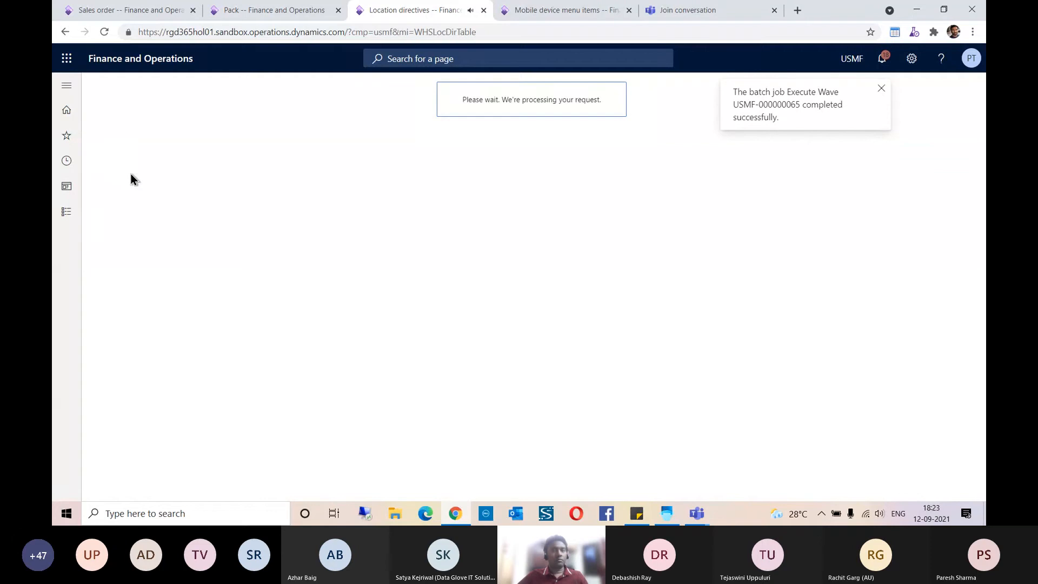
click(880, 90)
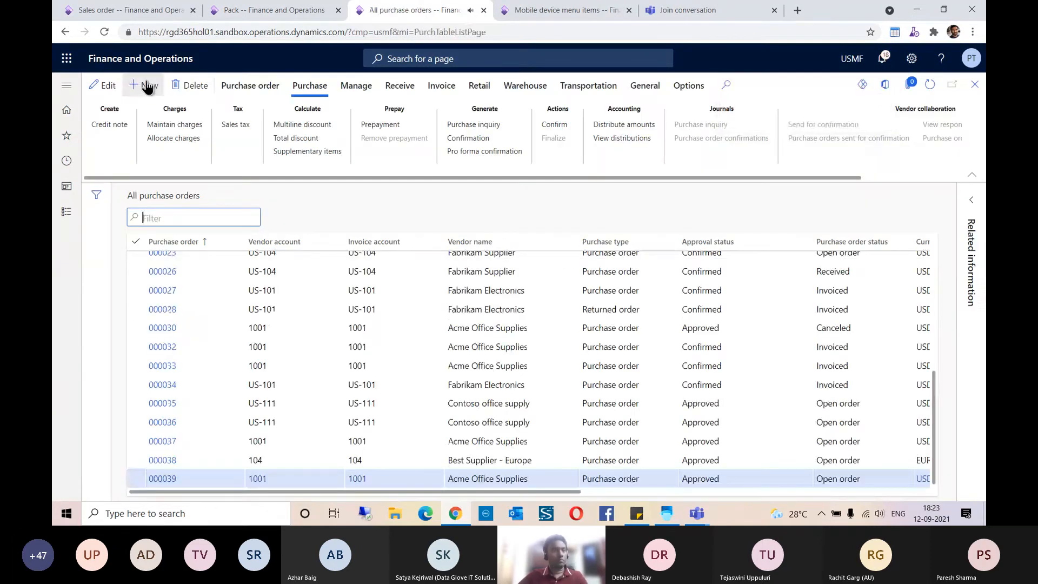
Start a new purchase order for vendor account US-102.
key(alt+n)
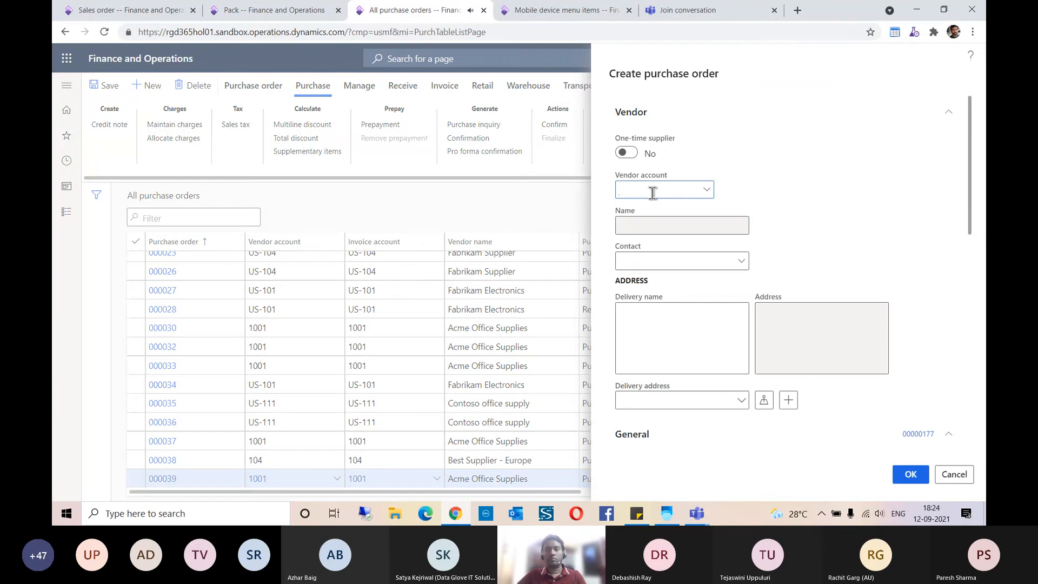
text(US-1)
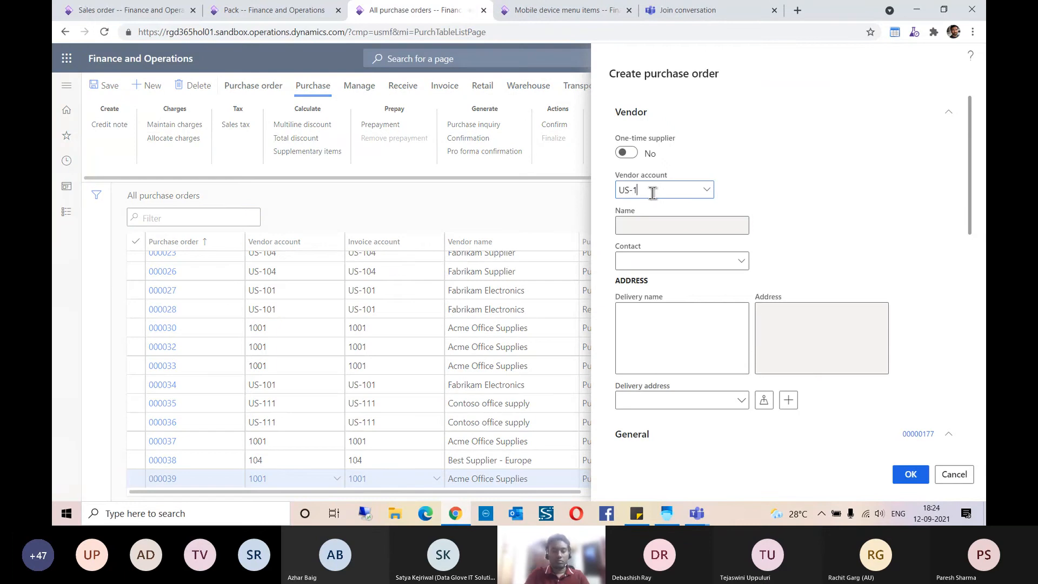
text(02)
key(Tab)
Clear the purchase order's default site, set its warehouse to 51 and create the order.
scroll(926, 213, down, 5)
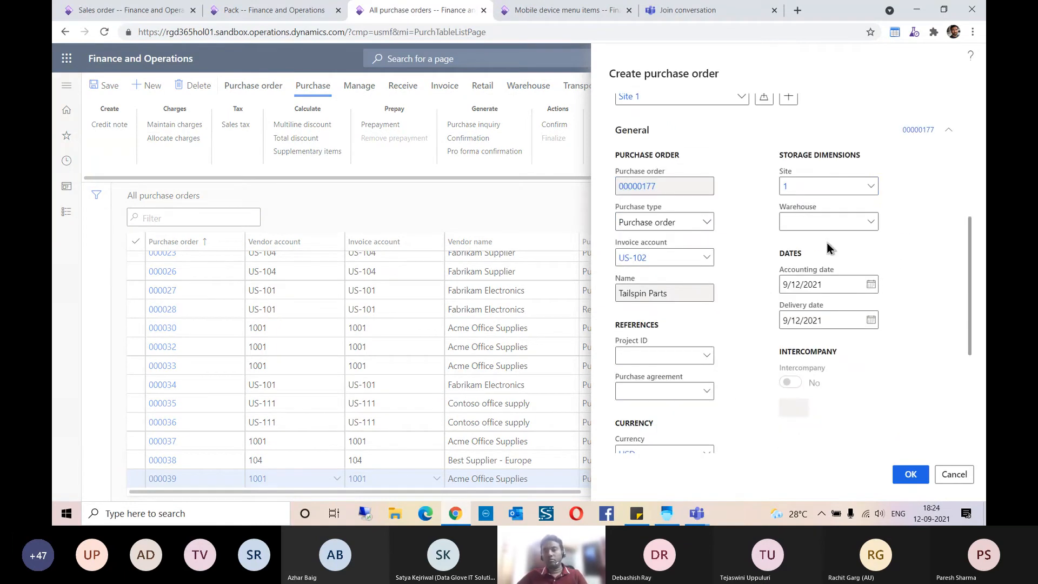
click(807, 185)
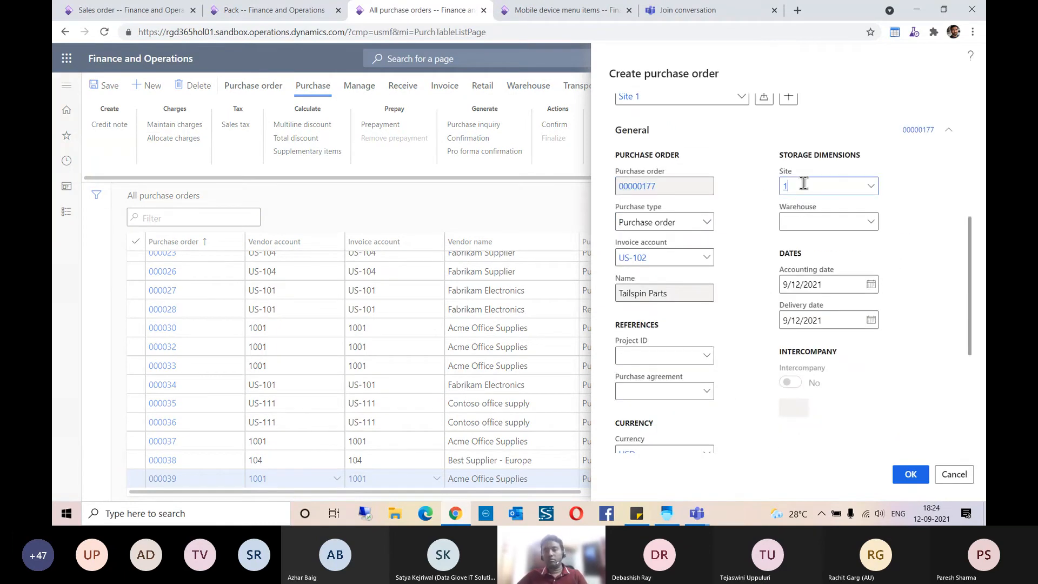
key(BackSpace)
click(810, 219)
text(51)
key(Tab)
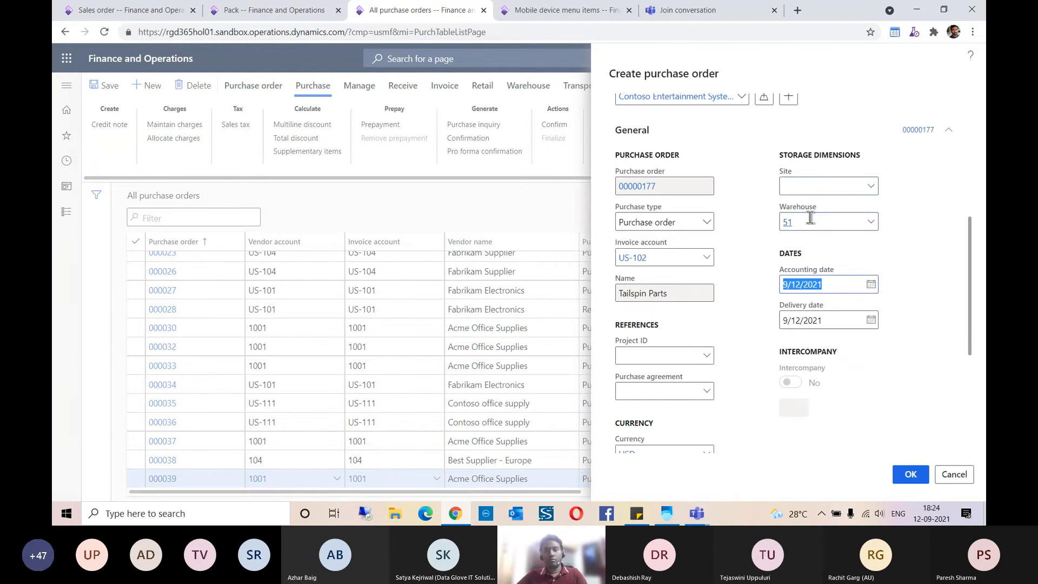
scroll(827, 247, down, 3)
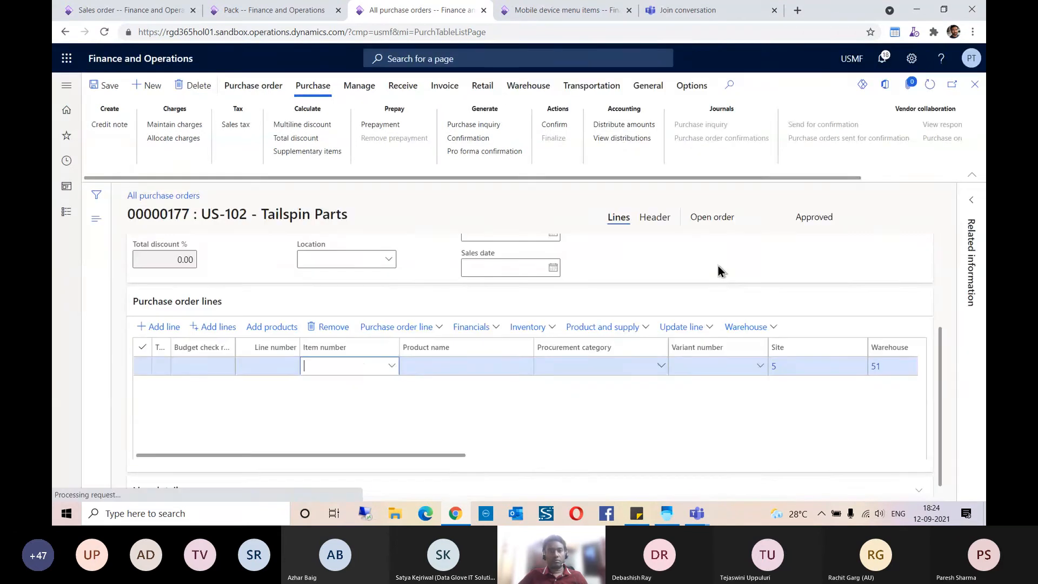
Fill the purchase order line with item Demo Product at a quantity of 10 and save the order.
text(DEMO)
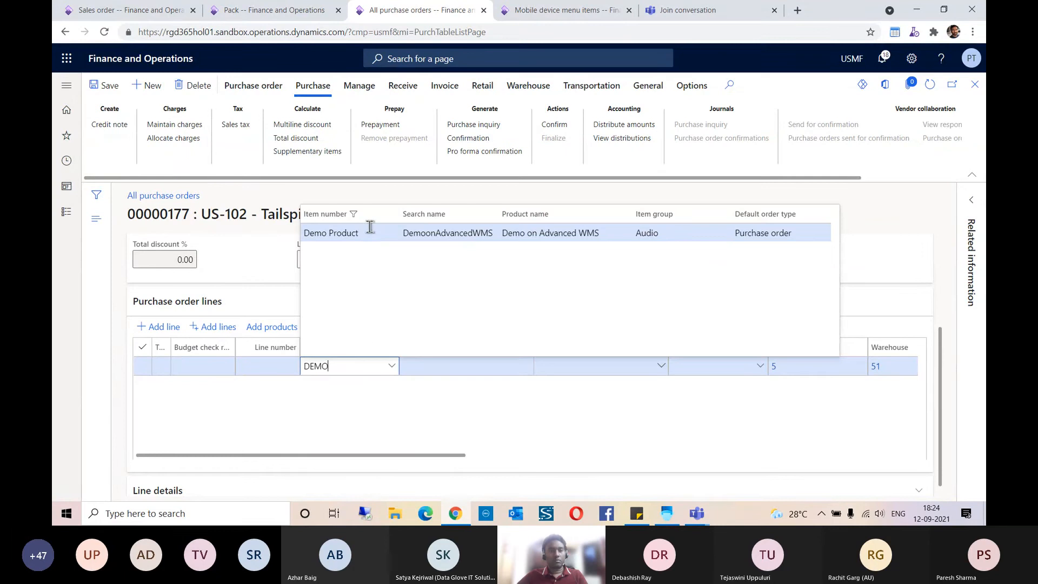
drag(422, 456, 621, 457)
click(711, 367)
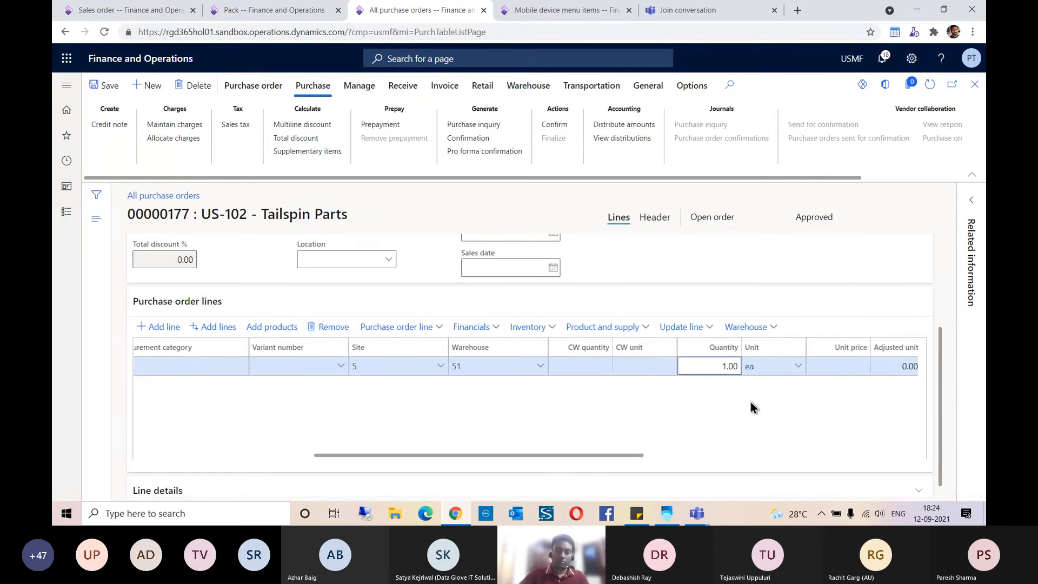
text(0)
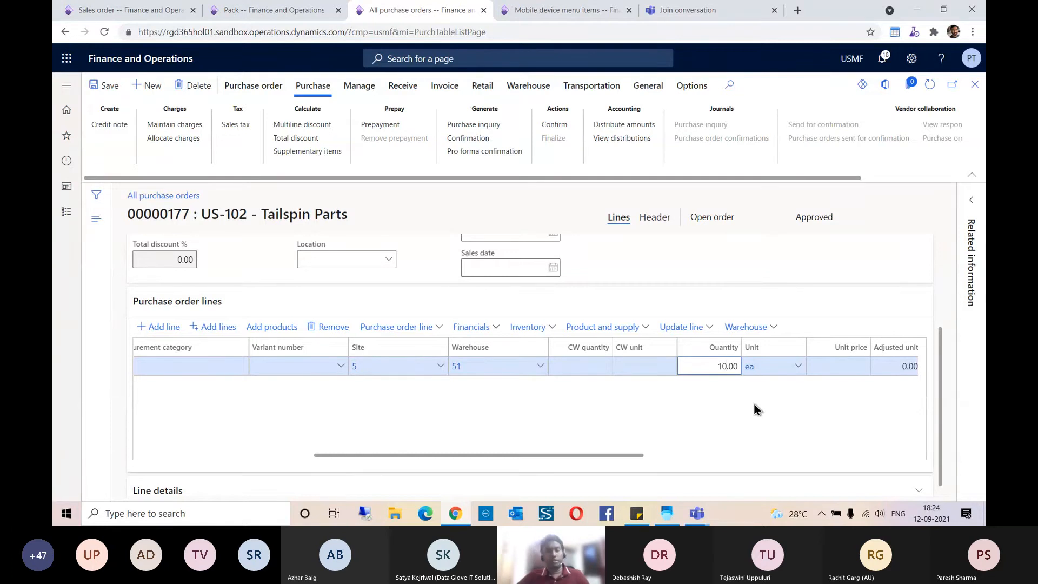
click(110, 87)
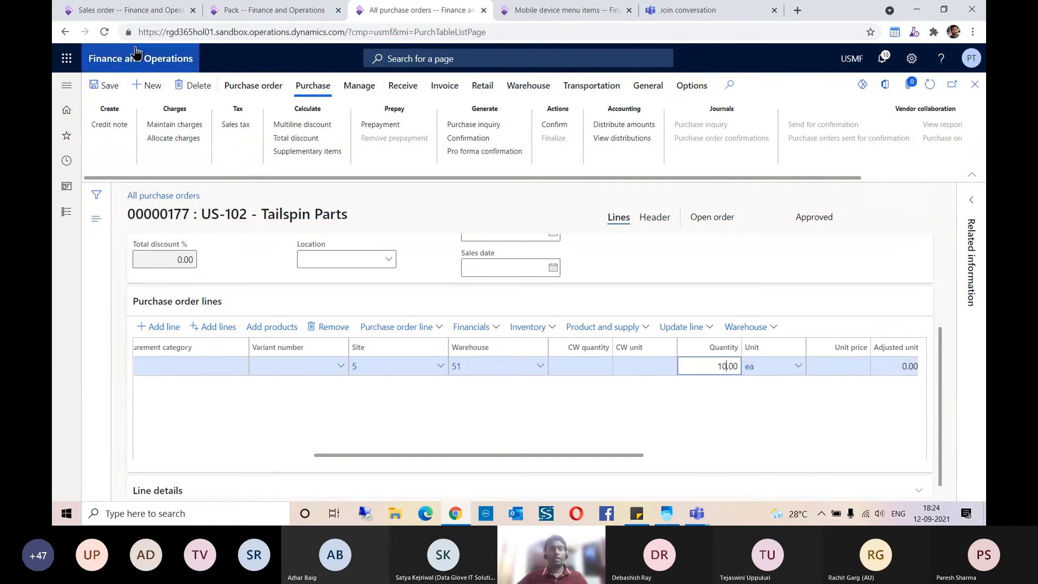
Release the Contoso Retail Los Angeles sales order to the warehouse and expand the resulting messages.
click(133, 12)
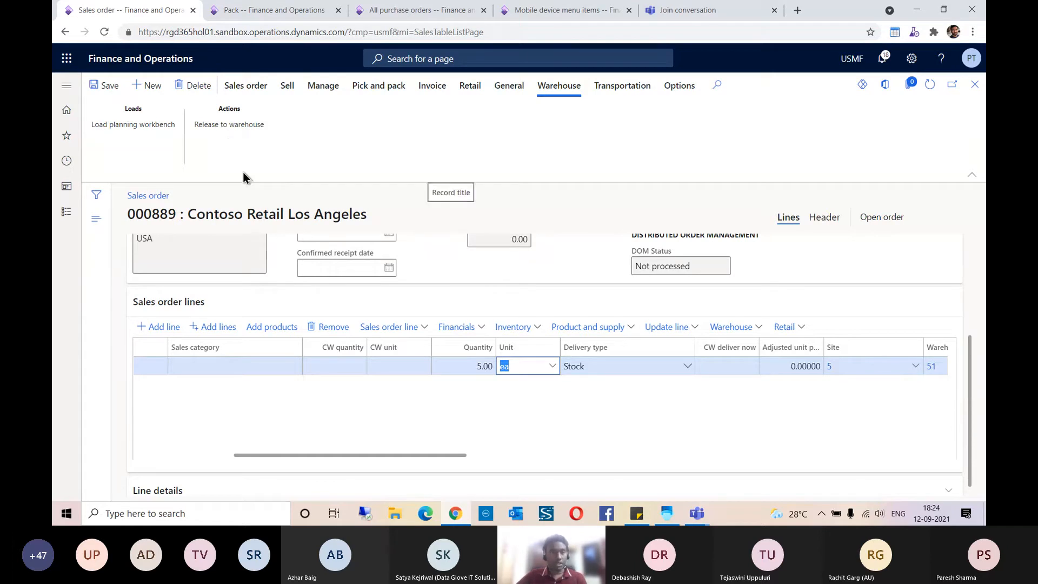
click(244, 124)
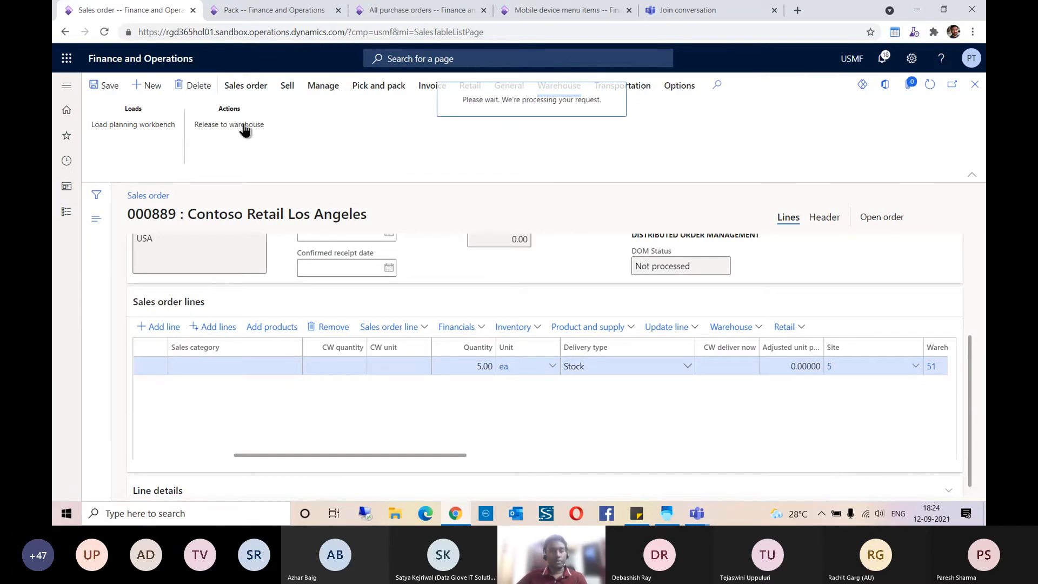
click(949, 194)
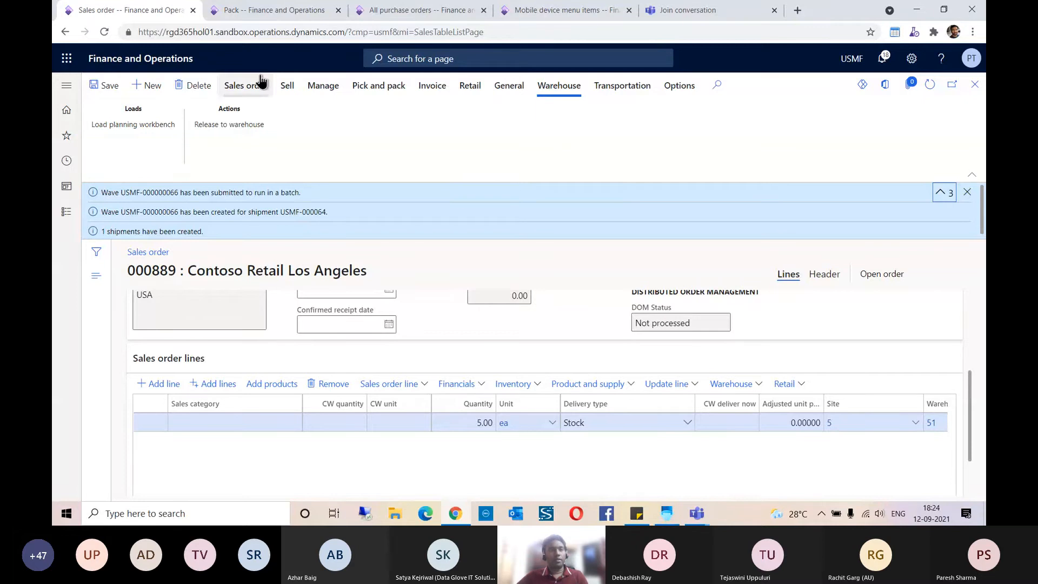
Confirm the Tailspin Parts purchase order and copy its purchase order number.
click(265, 10)
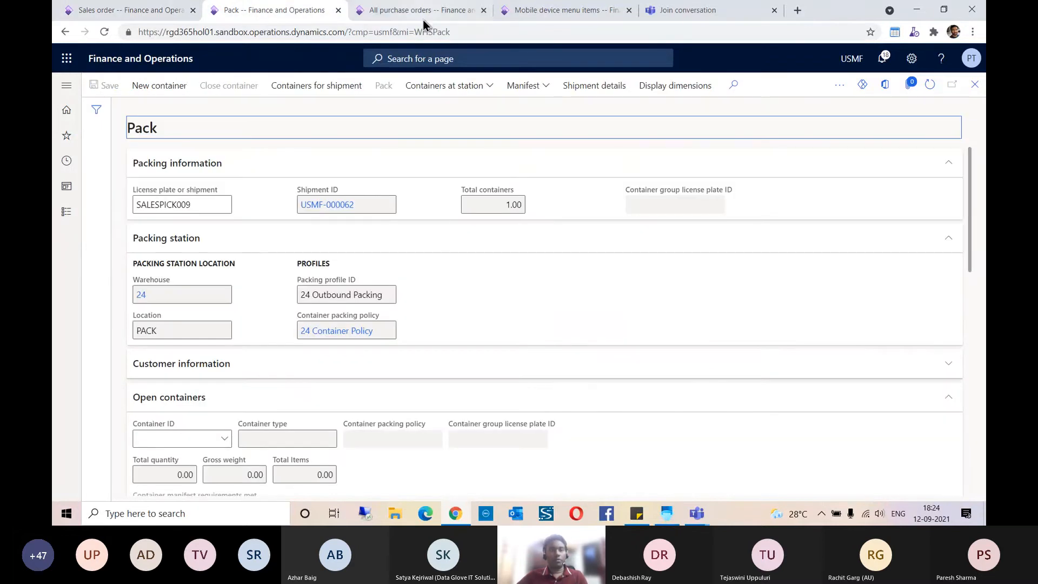
click(419, 11)
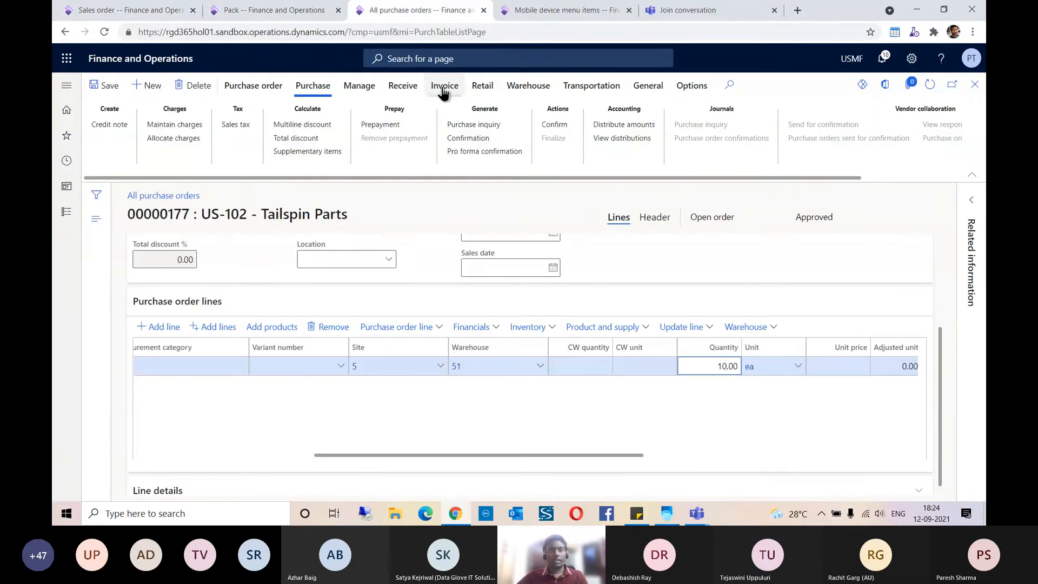
click(557, 125)
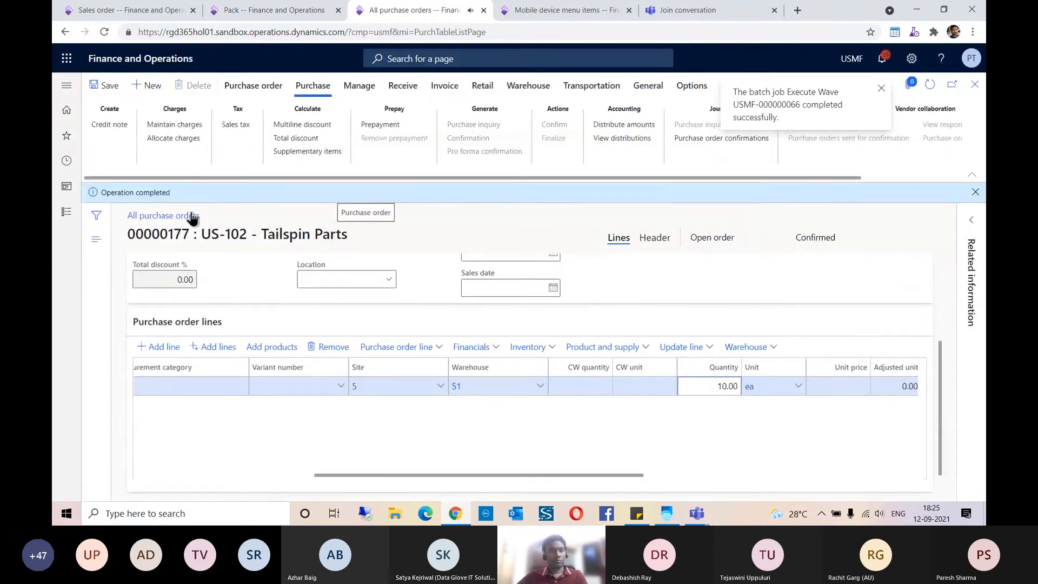
double_click(176, 231)
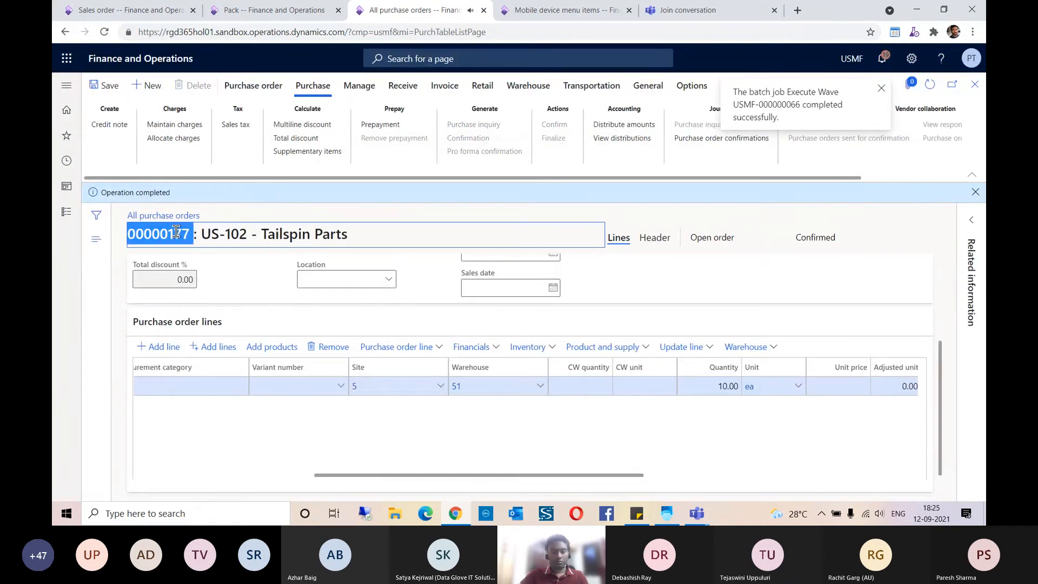
key(shift+Left)
key(ctrl+c)
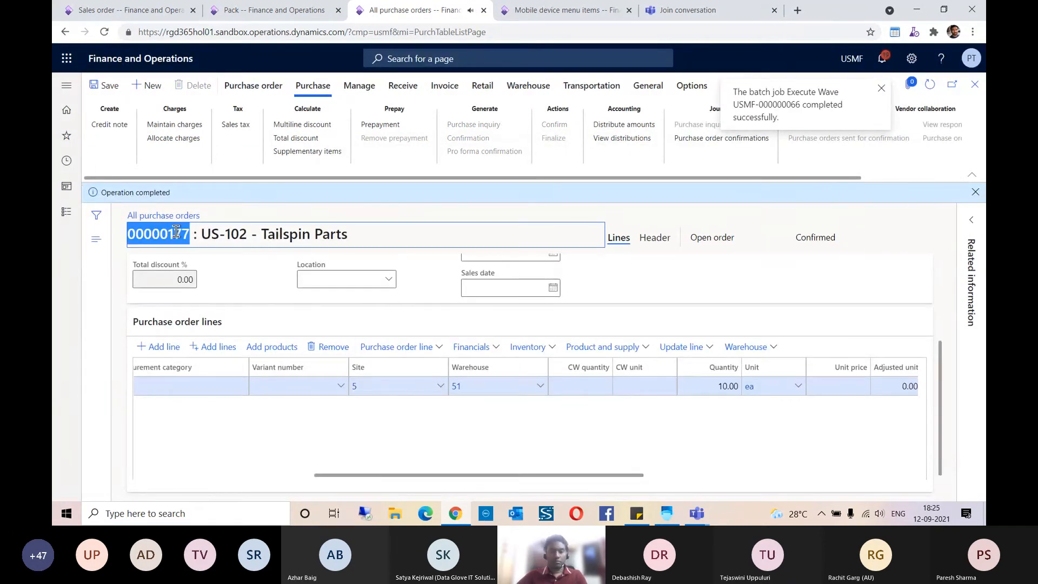
Switch to the Warehouse Management app, leave Sales Picking and the Outbound menu, and open Purchase Receive under Inbound.
click(667, 514)
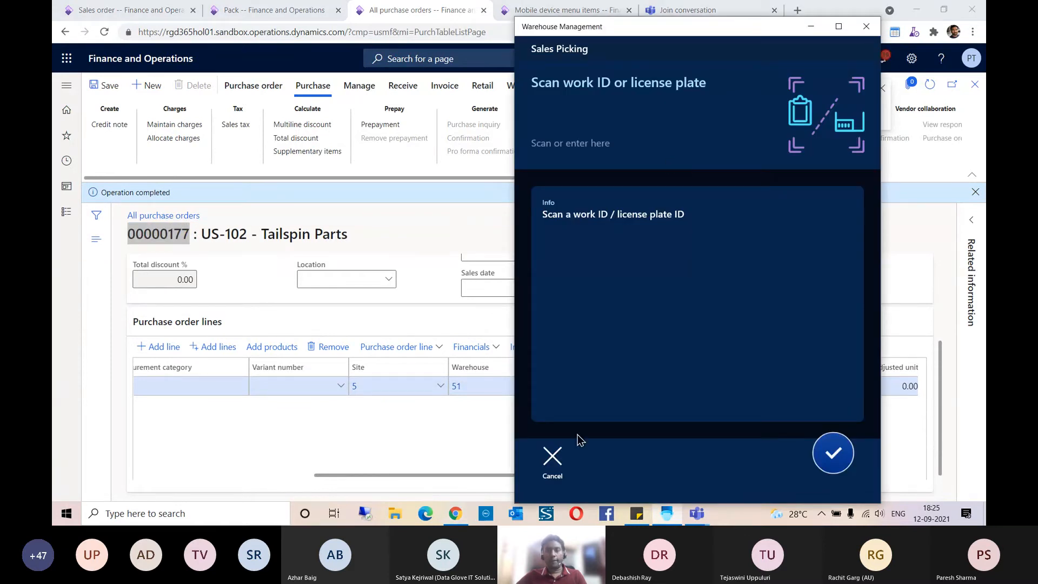
click(551, 464)
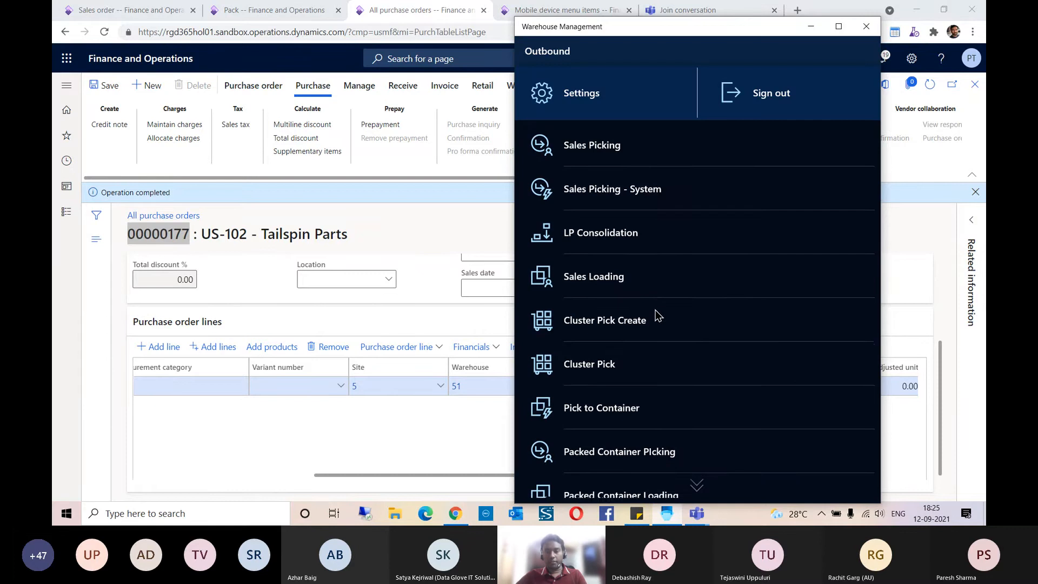
scroll(575, 491, down, 3)
click(574, 478)
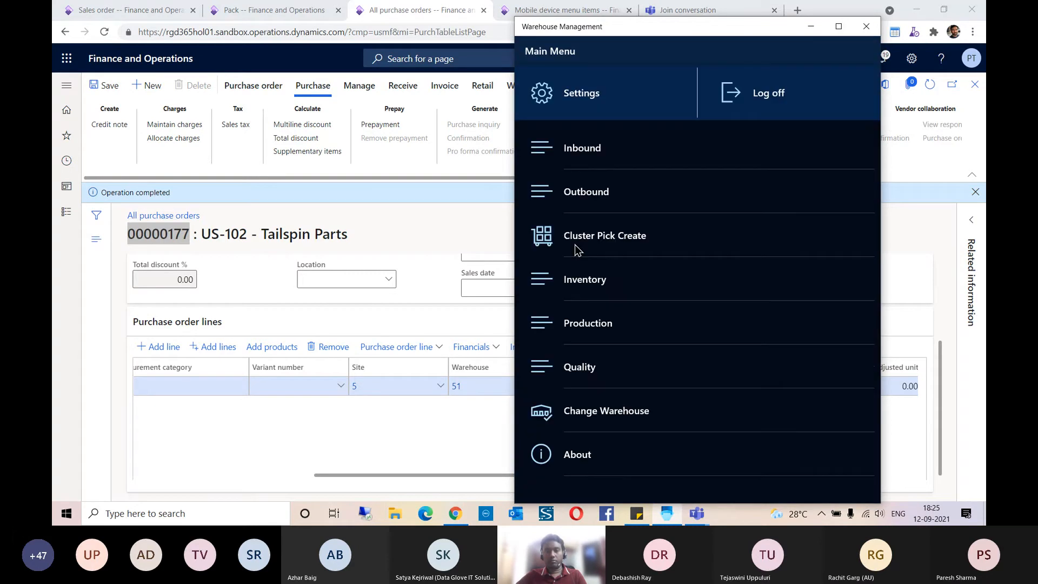
click(572, 156)
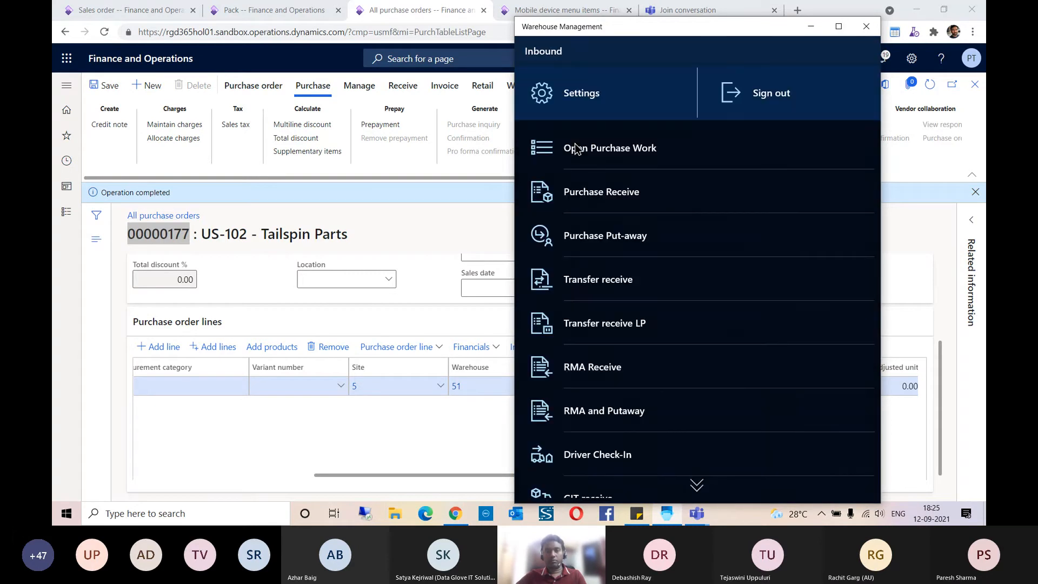
click(605, 195)
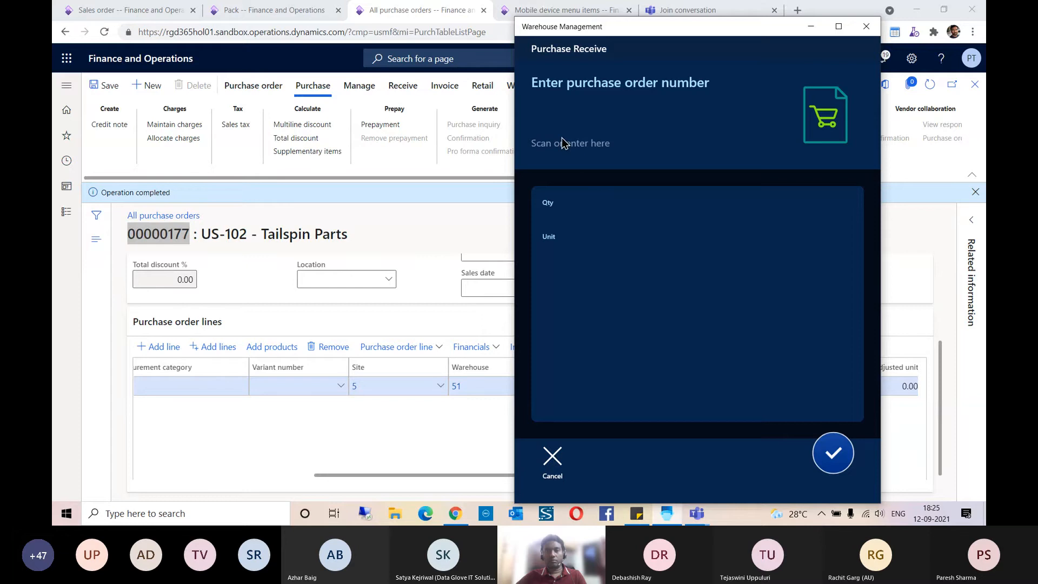
click(556, 128)
key(ctrl+v)
key(Return)
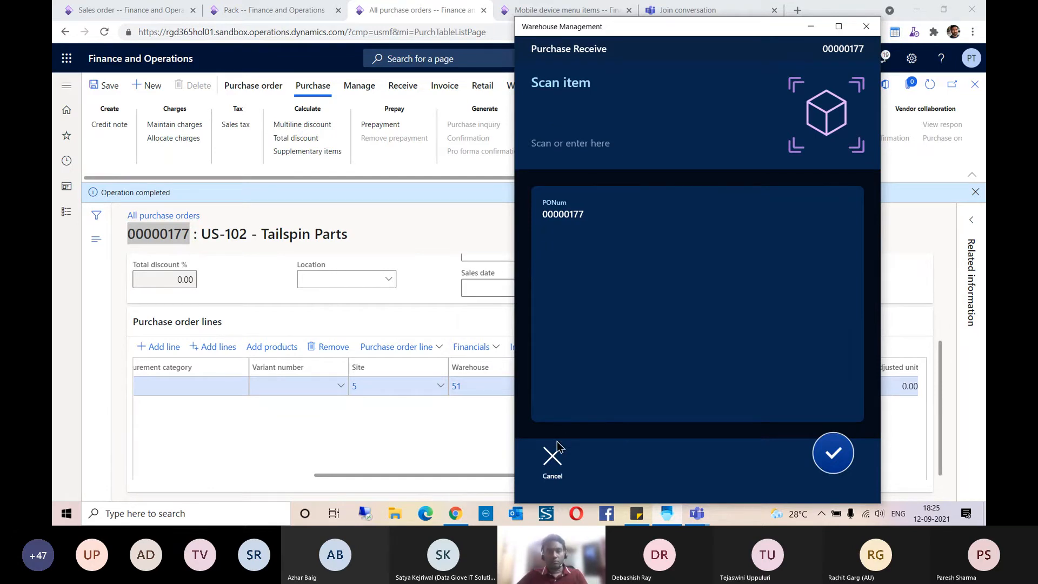
click(552, 457)
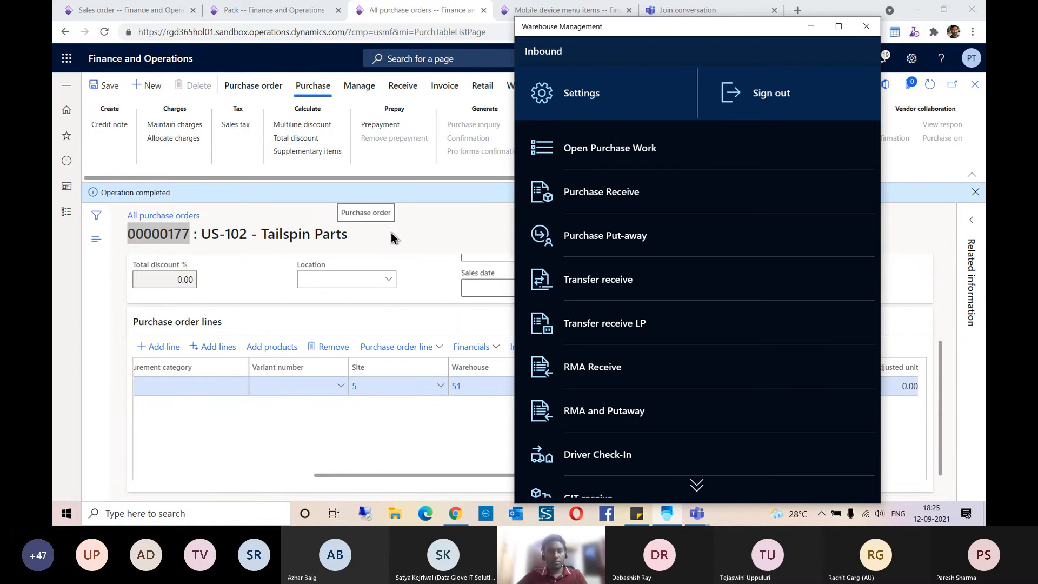
Leave the Inbound menu, change the active warehouse to 51 and return to the main menu.
scroll(622, 227, down, 3)
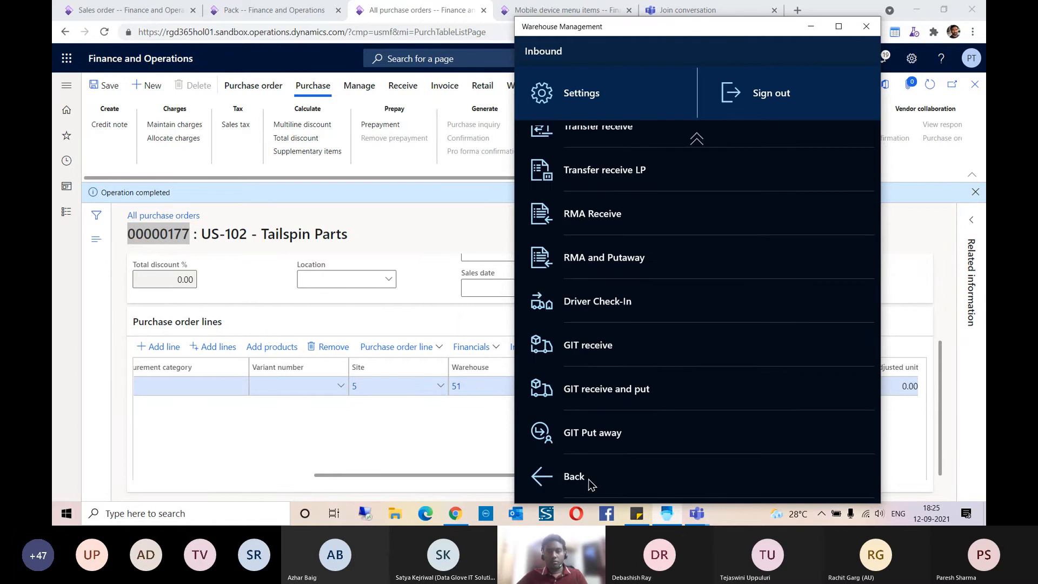
click(591, 485)
click(594, 416)
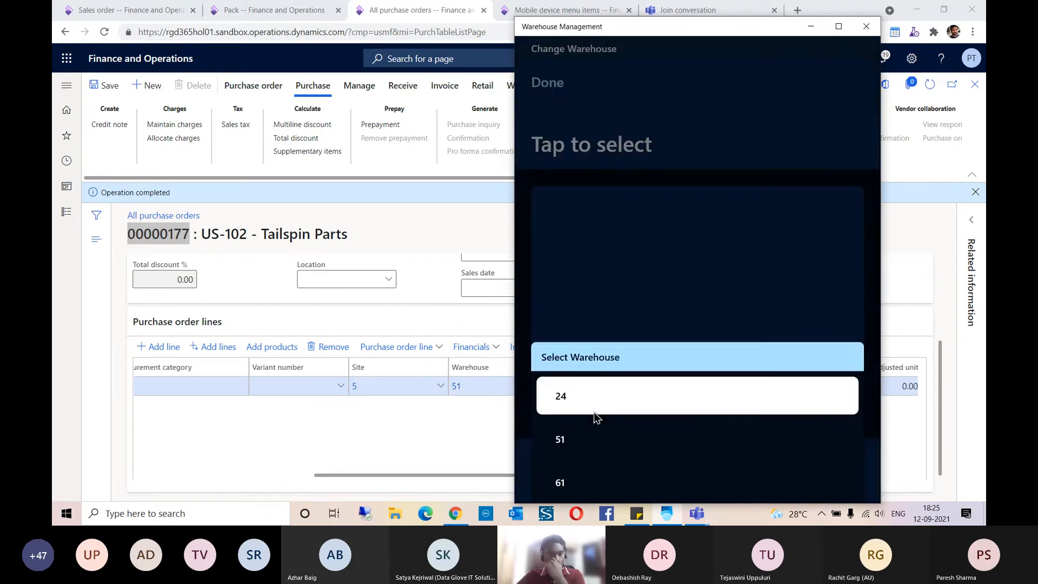
click(582, 432)
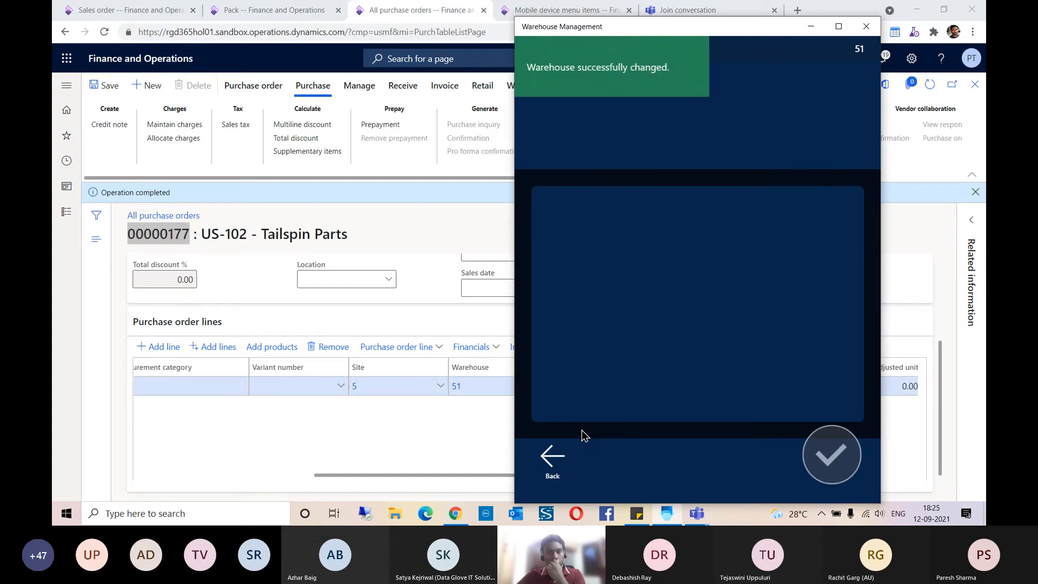
click(562, 467)
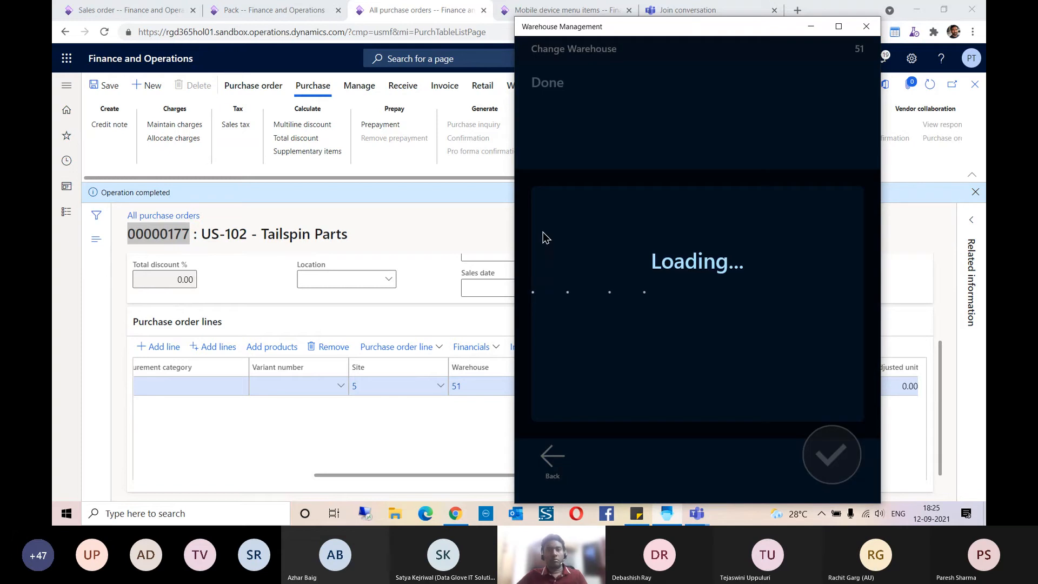
Open Purchase Receive under Inbound and submit the copied purchase order number.
click(587, 153)
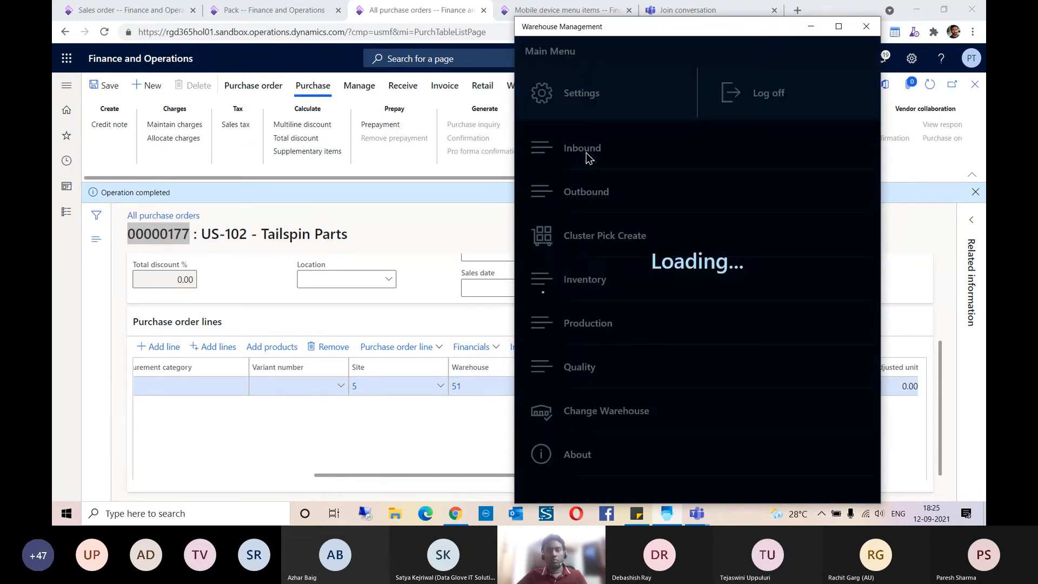
click(598, 192)
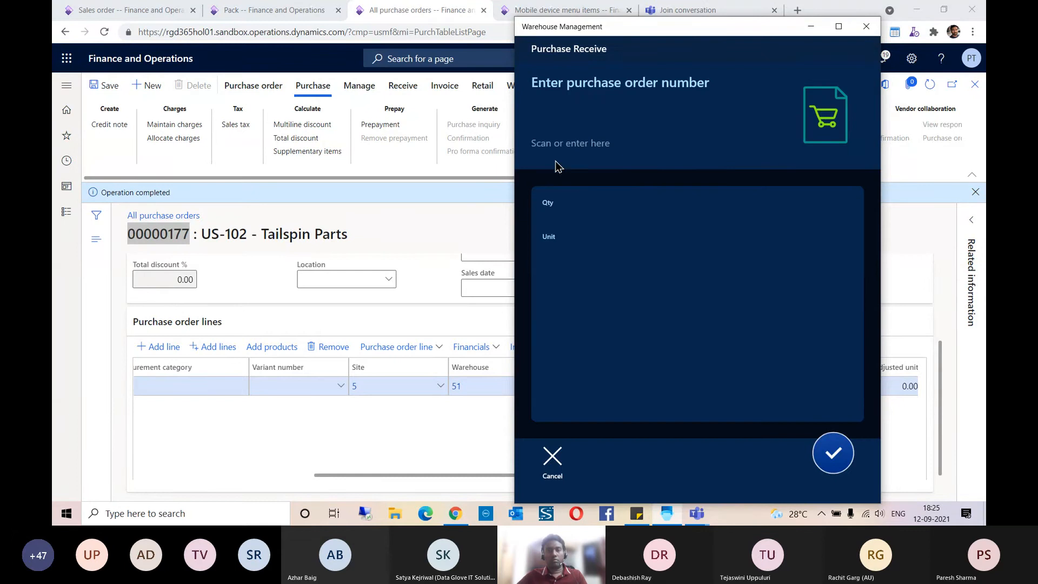
click(561, 128)
key(ctrl+v)
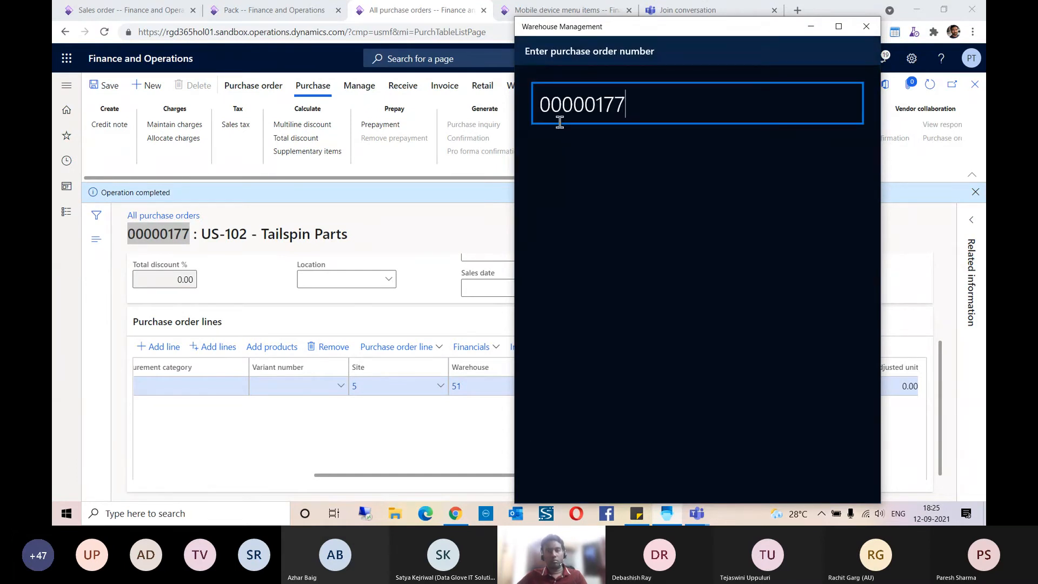
key(Return)
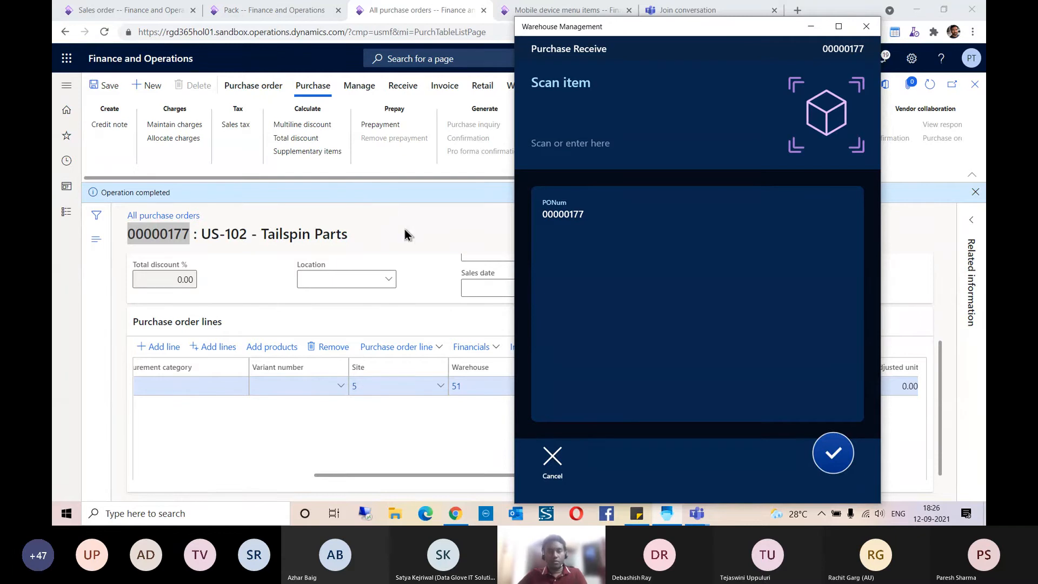
Check the item number on the purchase order line and submit Demo Product as the item to receive in Warehouse Management.
click(430, 232)
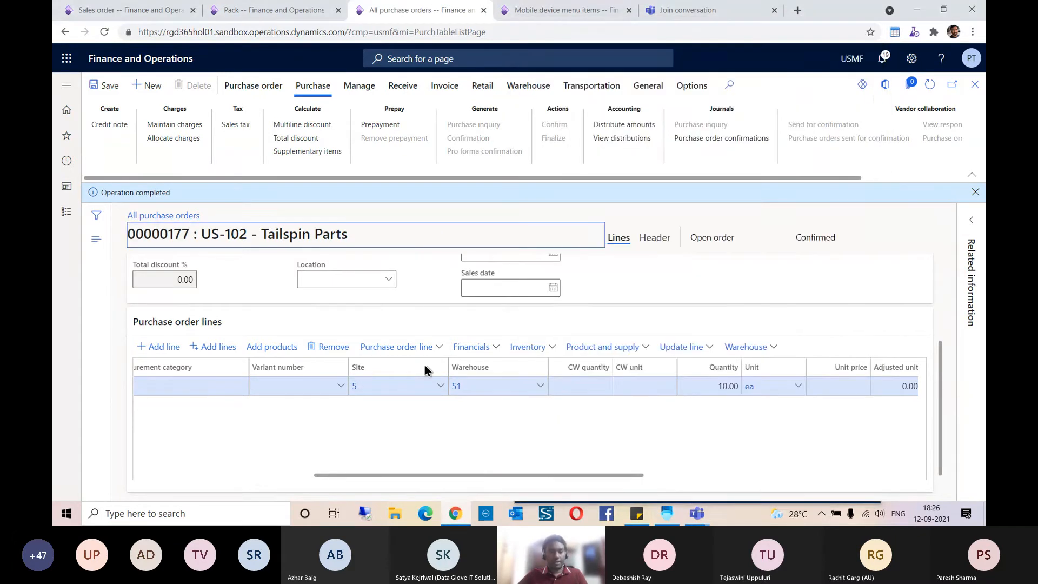
drag(394, 474, 250, 471)
click(668, 513)
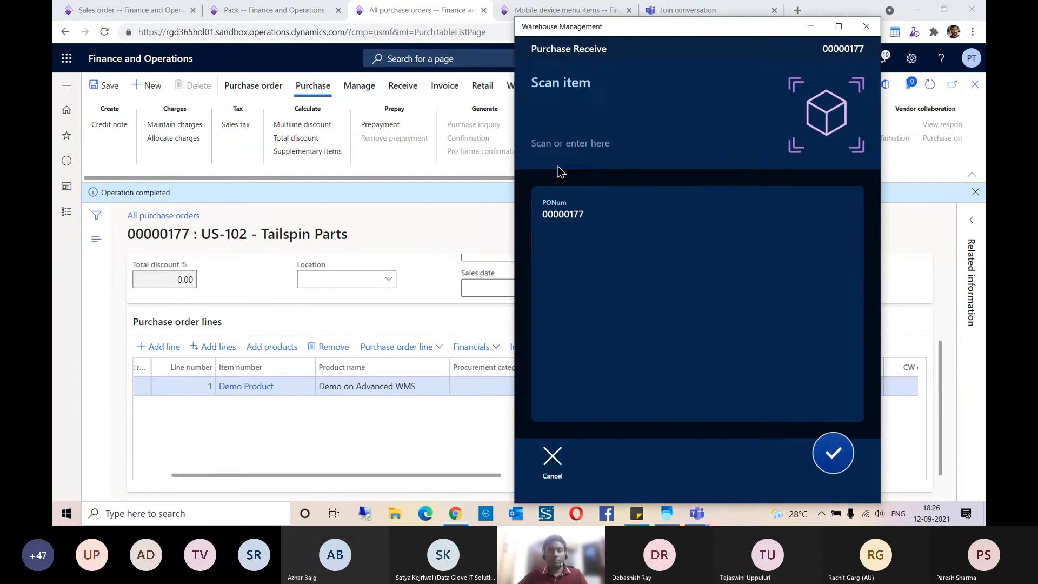
click(566, 111)
text(De)
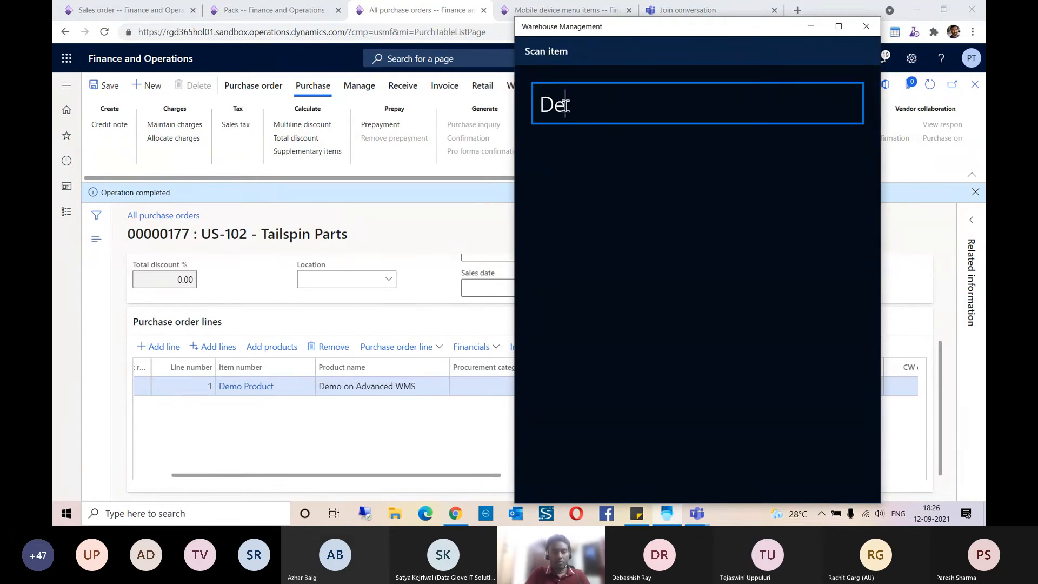
text(mo Product)
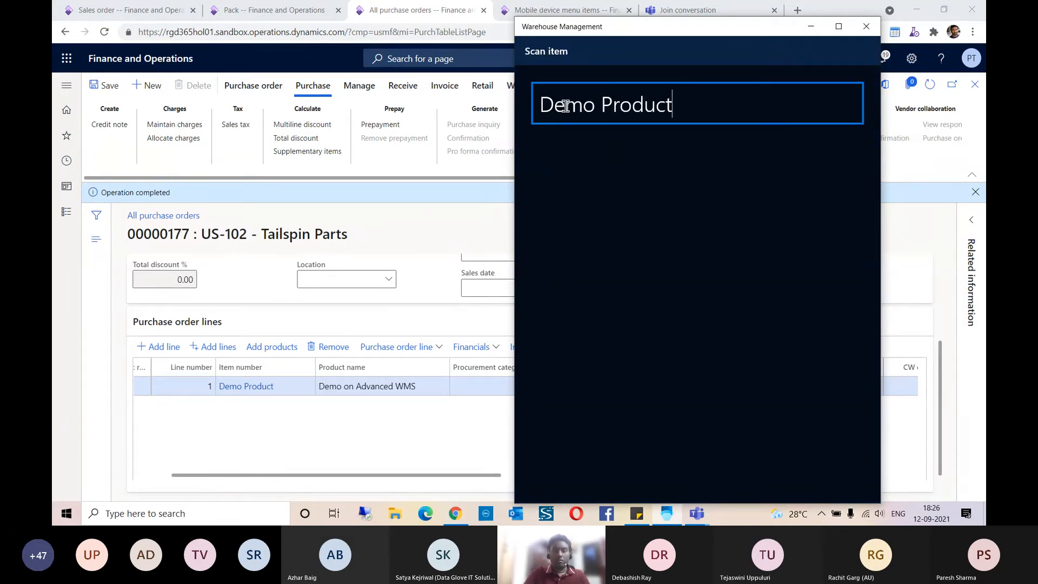
key(Return)
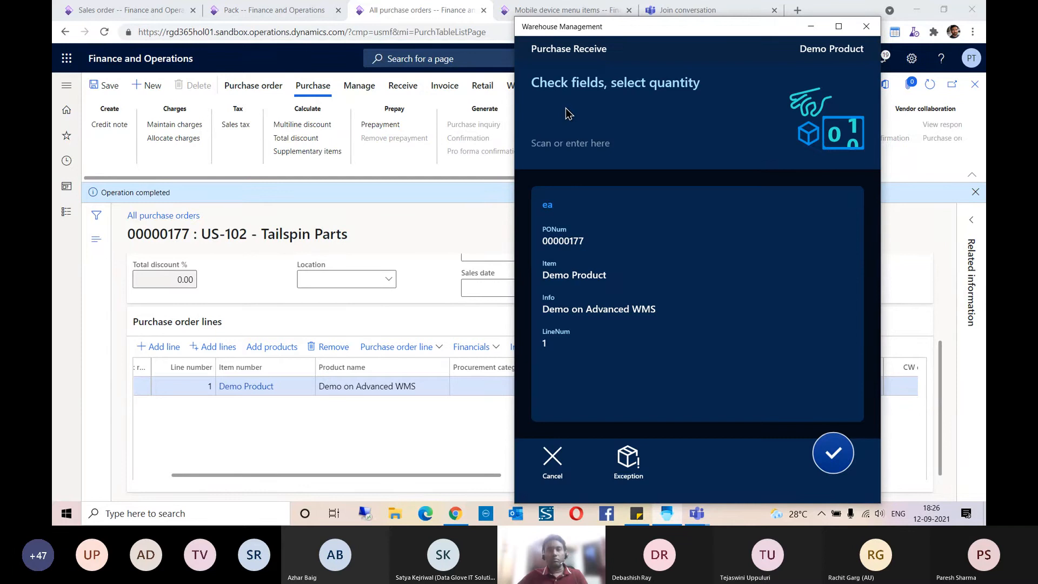
Check the ordered quantity on the purchase order line, enter a receiving quantity of 10 in Warehouse Management and confirm the receipt values.
click(471, 253)
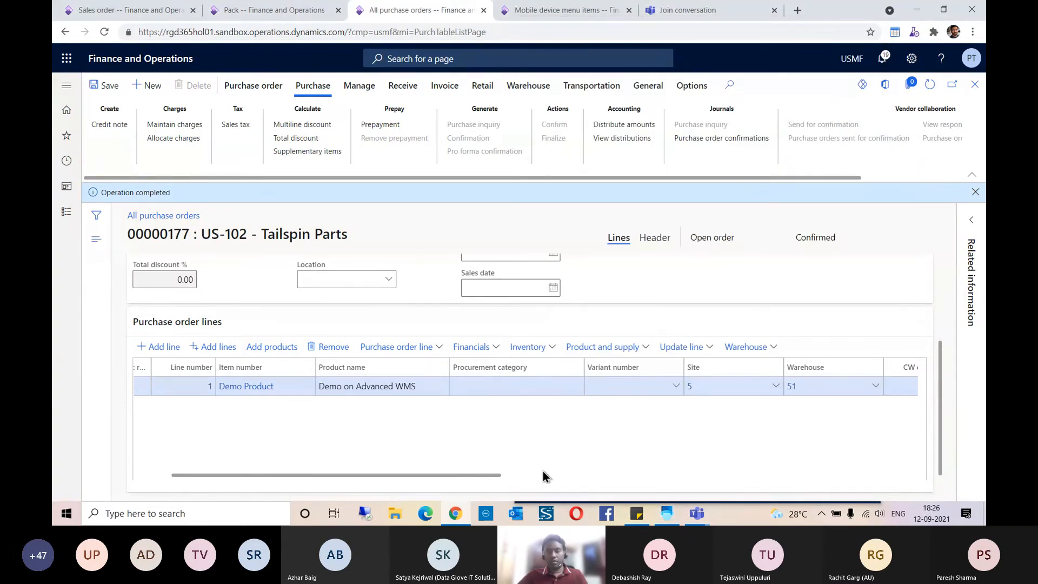
drag(489, 475, 685, 482)
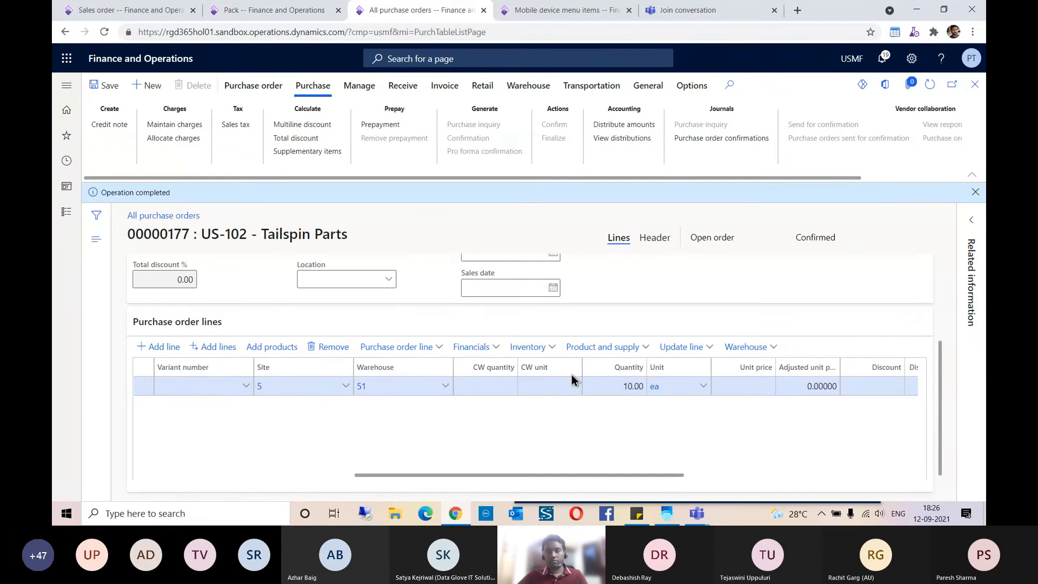
key(alt+Tab)
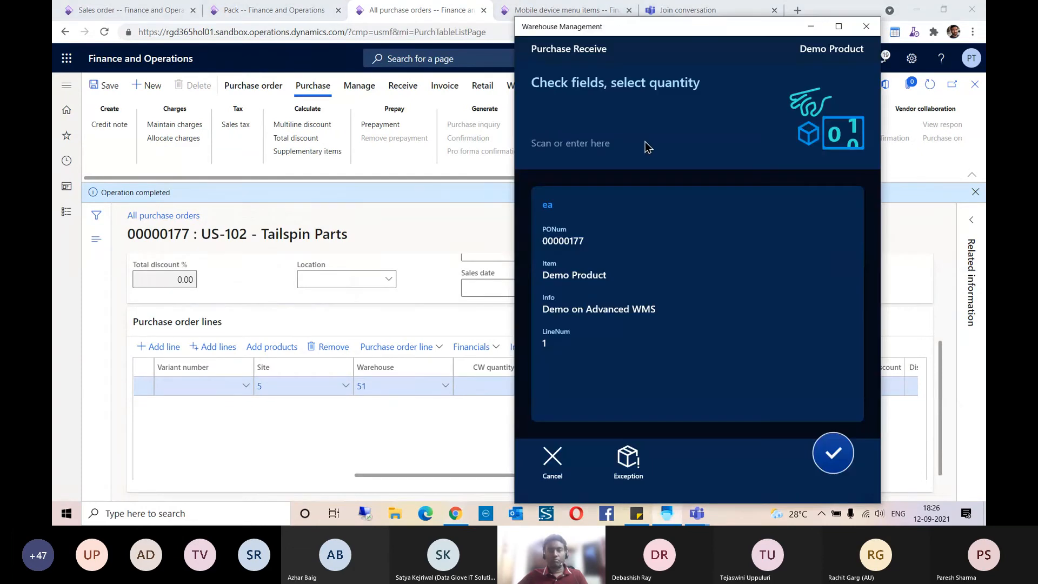
click(577, 123)
text(10)
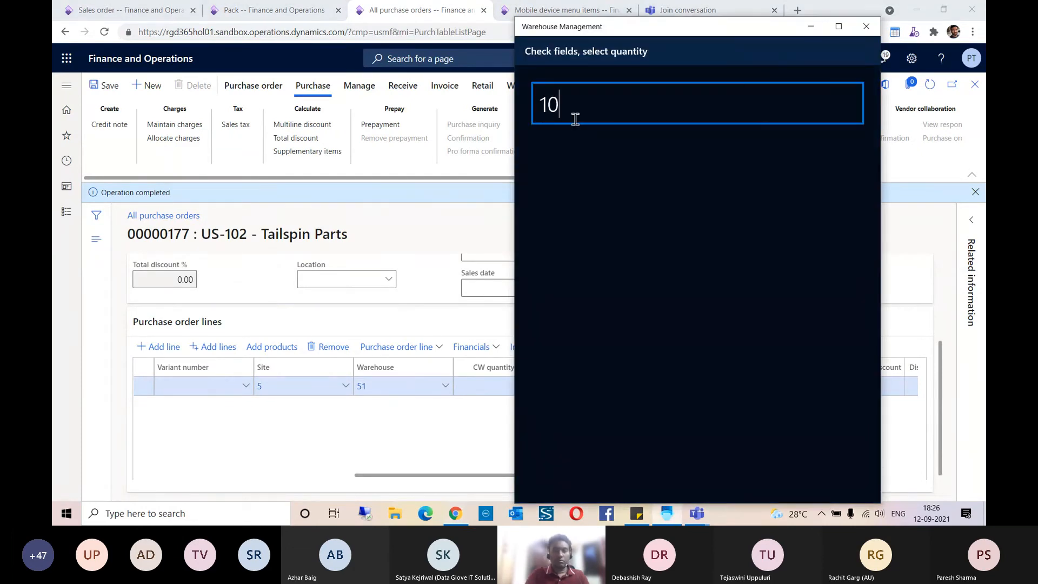
key(Return)
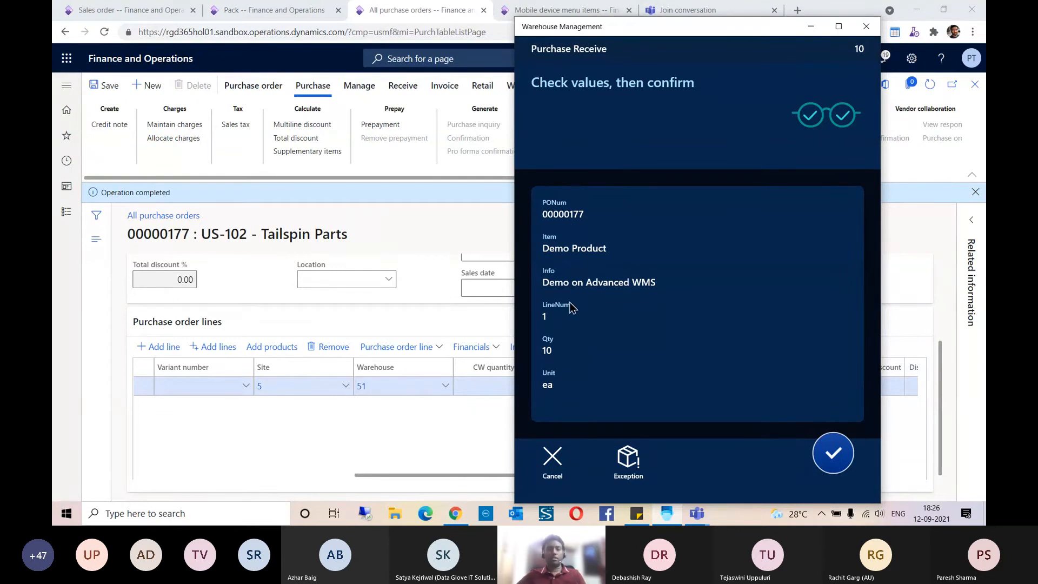
click(825, 457)
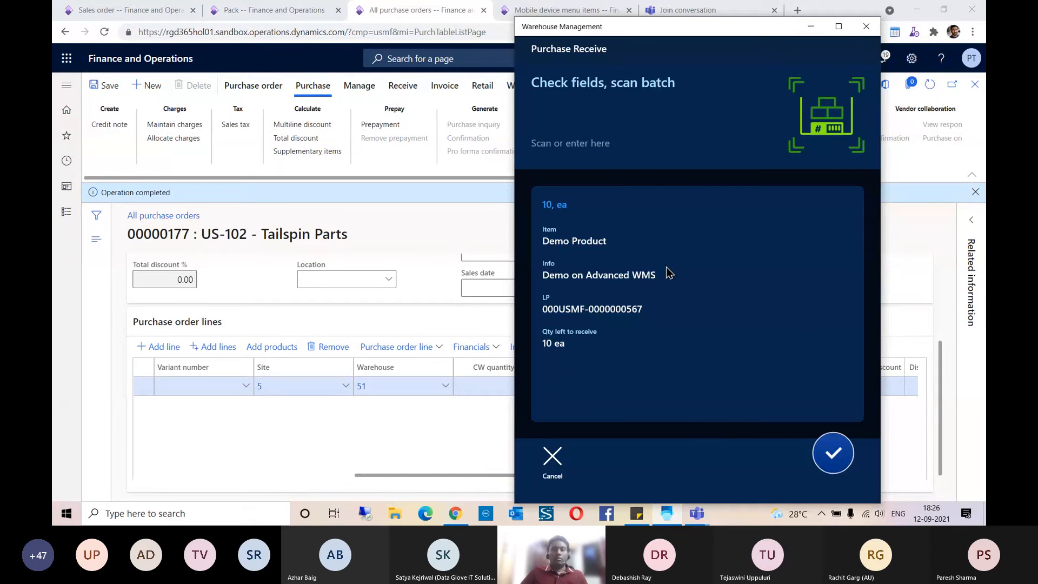
Enter BATCHCD0081 as the batch number for the received Demo Product.
click(571, 114)
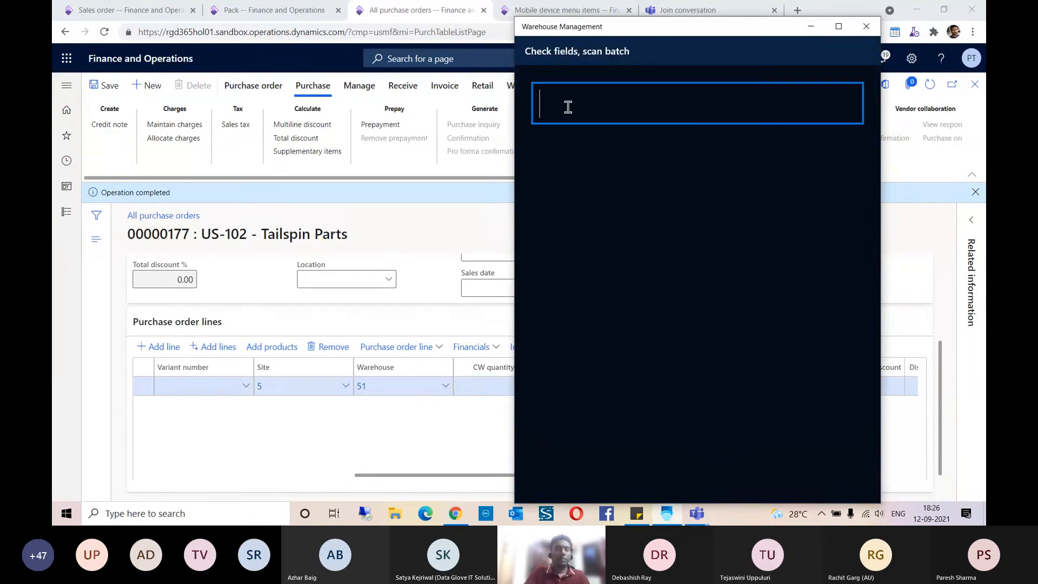
text(BAT)
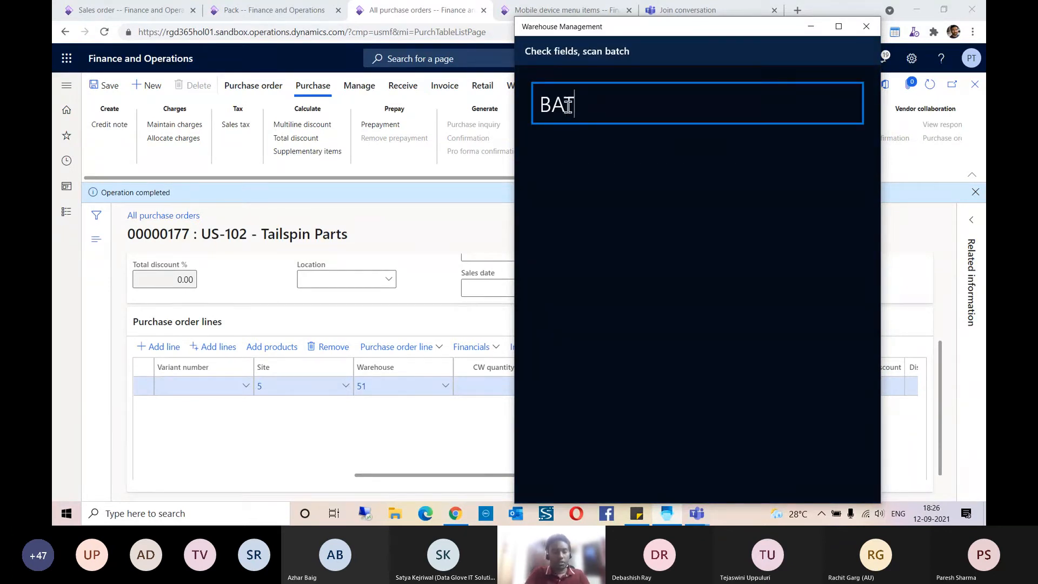
text(CHCD00)
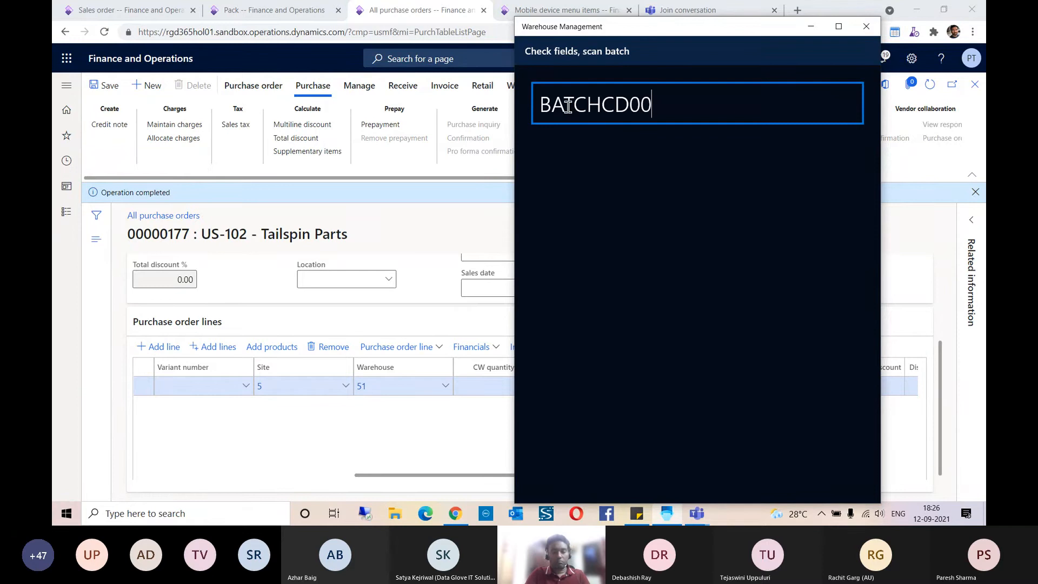
text(81)
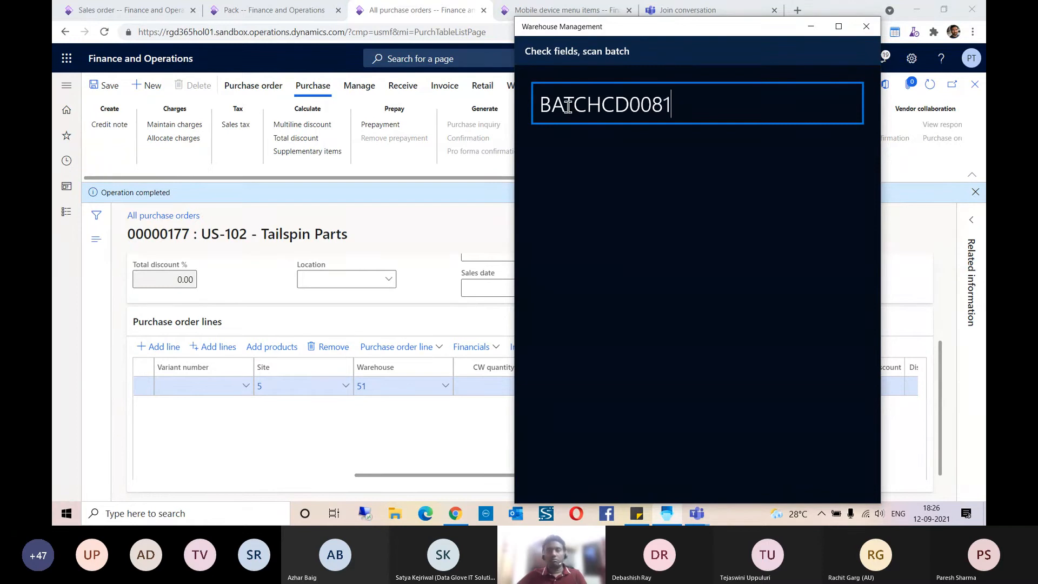
key(Return)
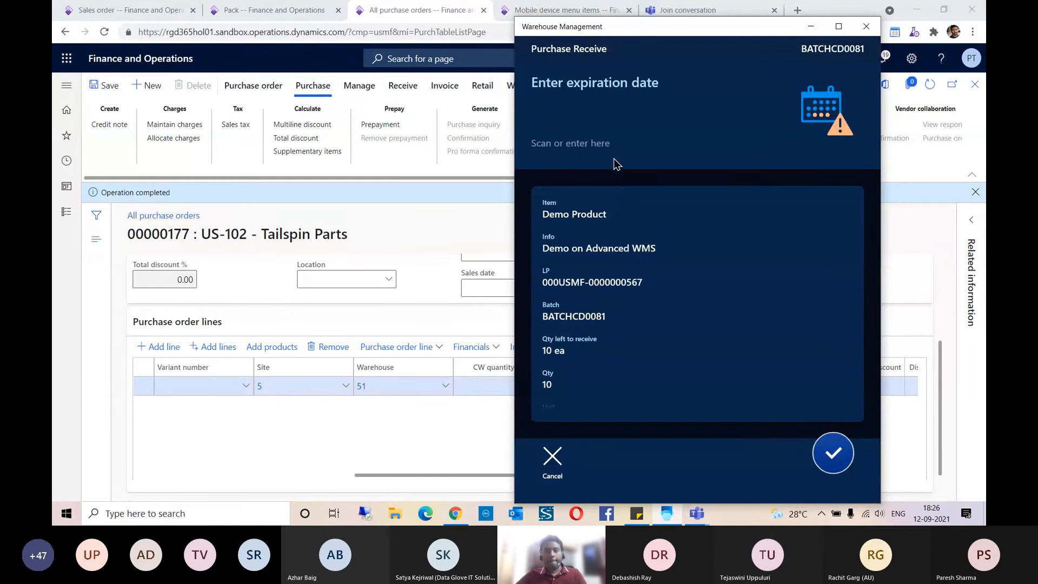
Set the batch's expiration date to 09/09/2039 and submit it to complete the receipt.
click(588, 125)
text(09)
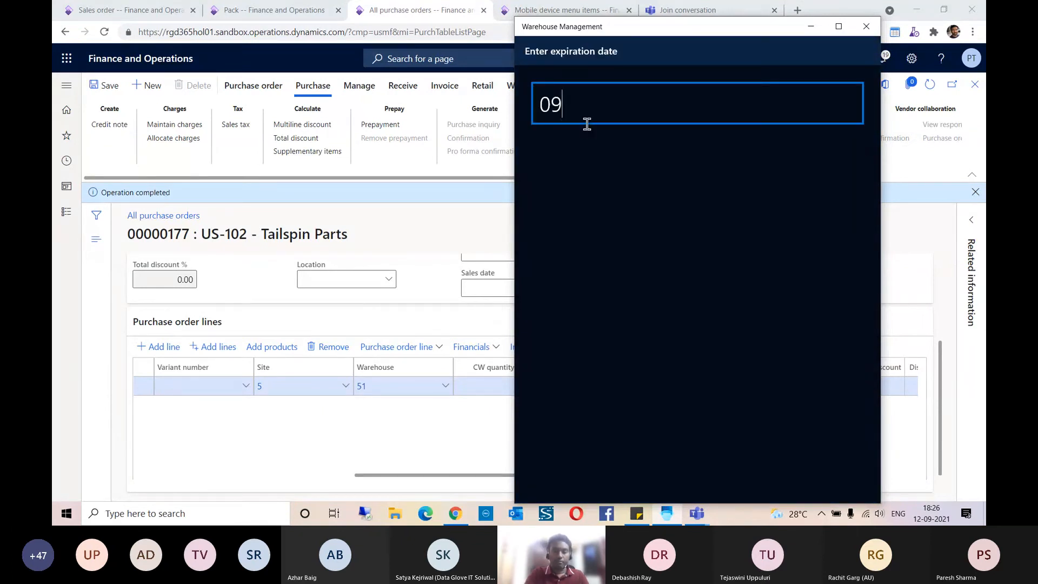
text(/09/2039)
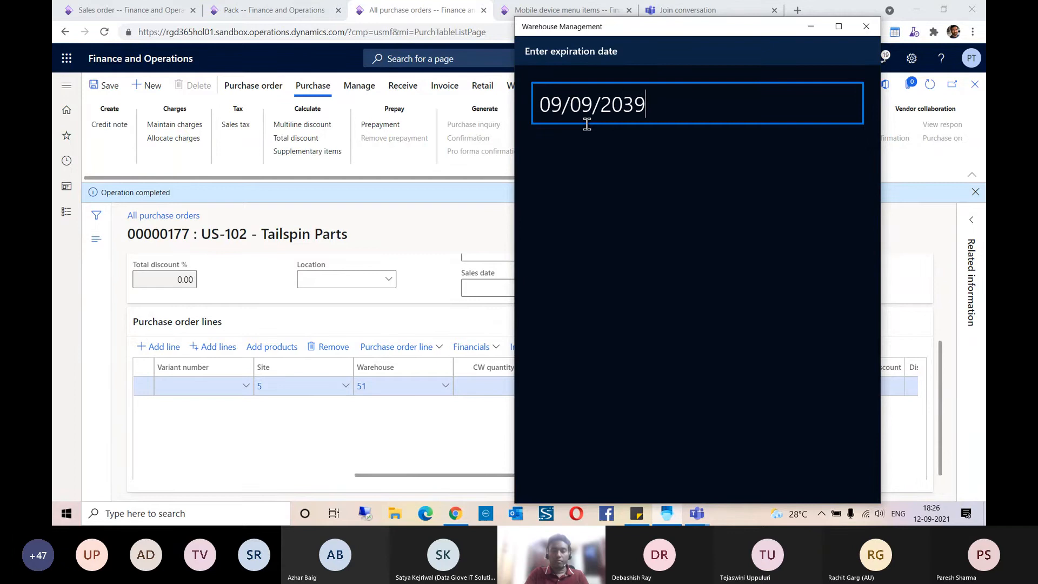
key(Return)
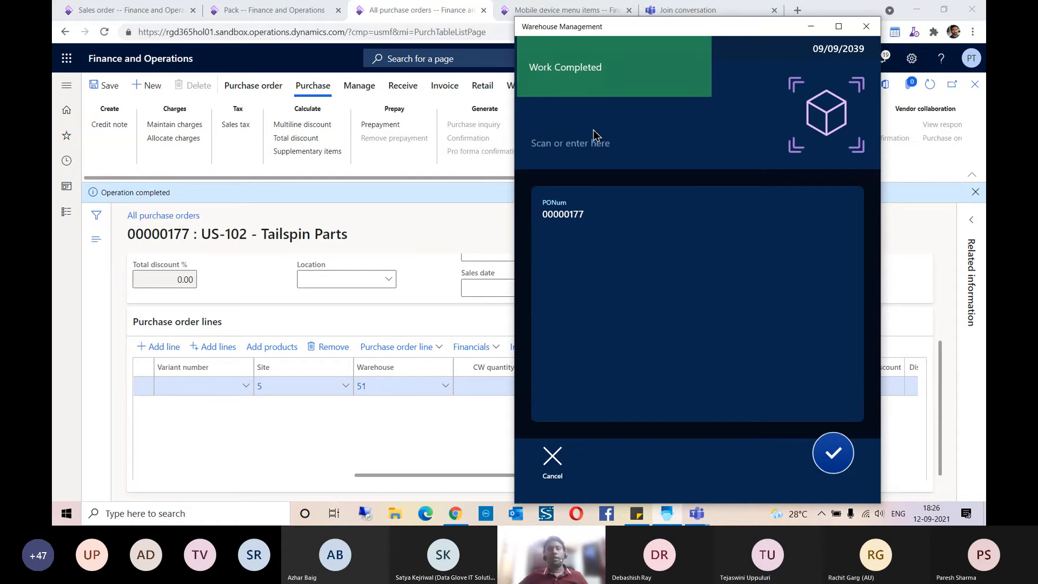
Return to Finance and Operations, refresh the purchase and sales orders, and open the work details of the Contoso Retail Los Angeles order line.
click(812, 28)
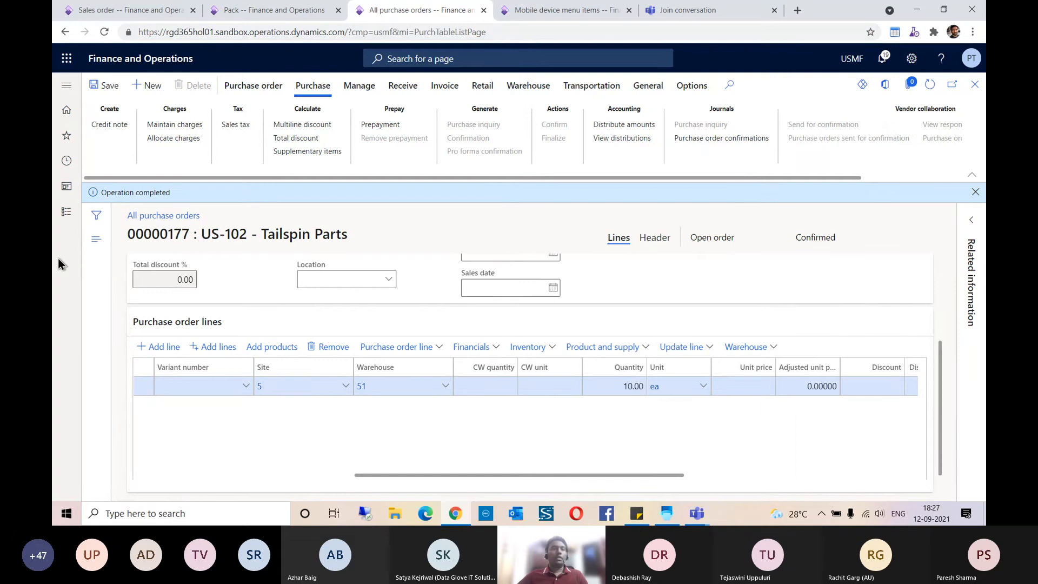
click(930, 86)
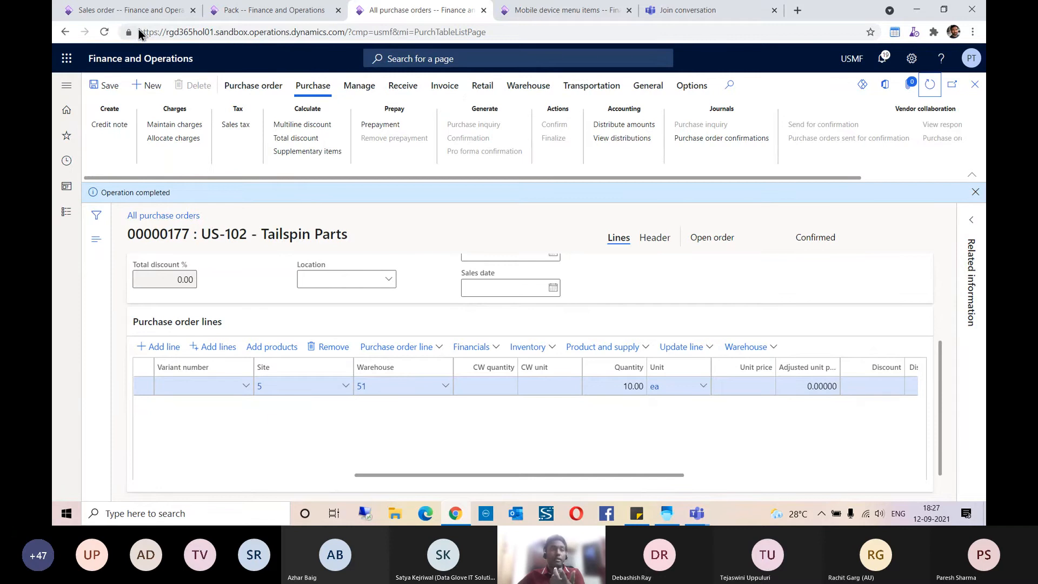
click(142, 12)
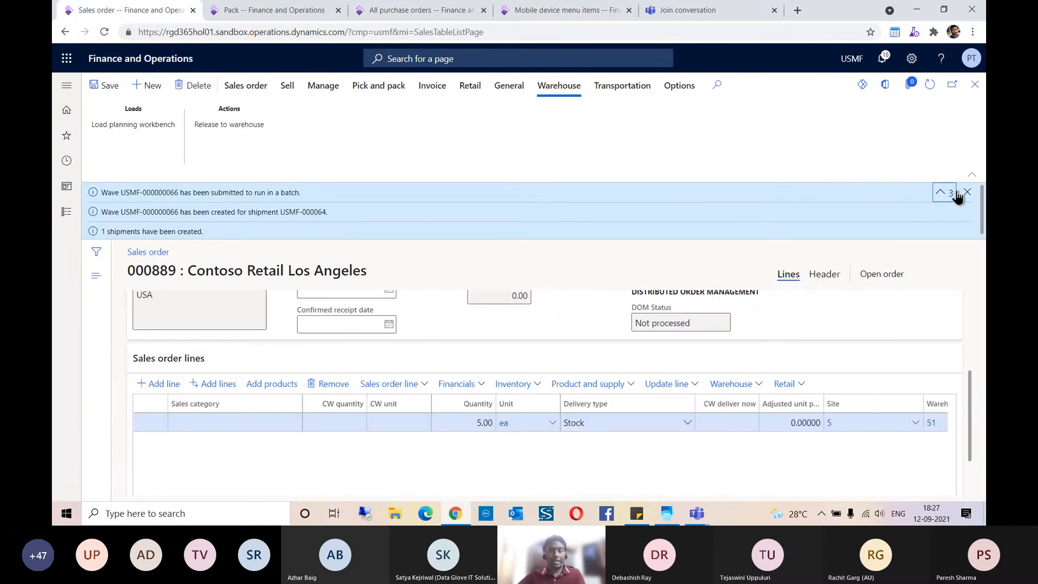
click(930, 86)
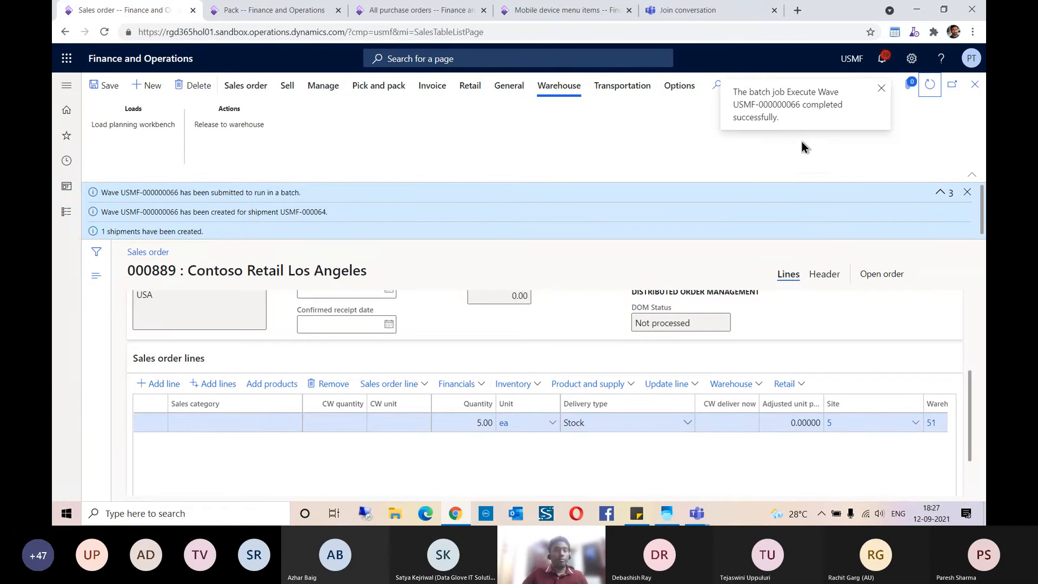
click(753, 385)
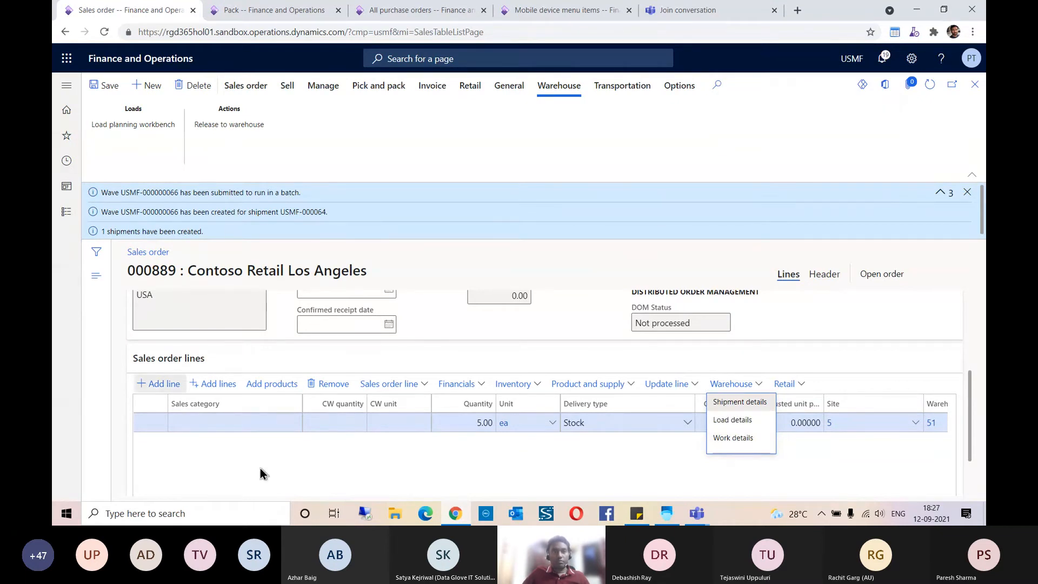
click(742, 437)
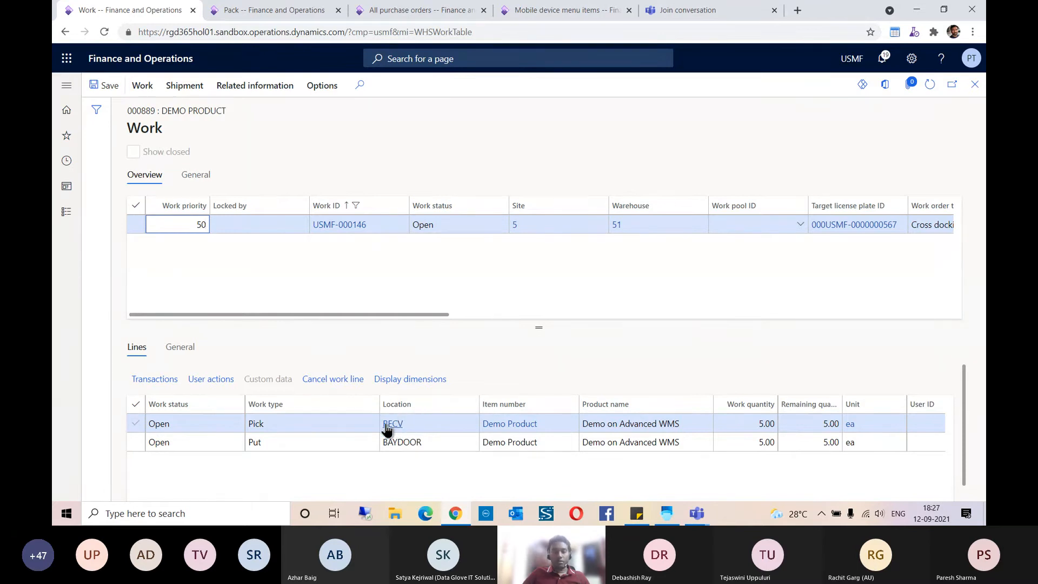
Review the cross-docking work lines, and open the work details of the purchase order's Demo Product line to check its put location.
click(402, 442)
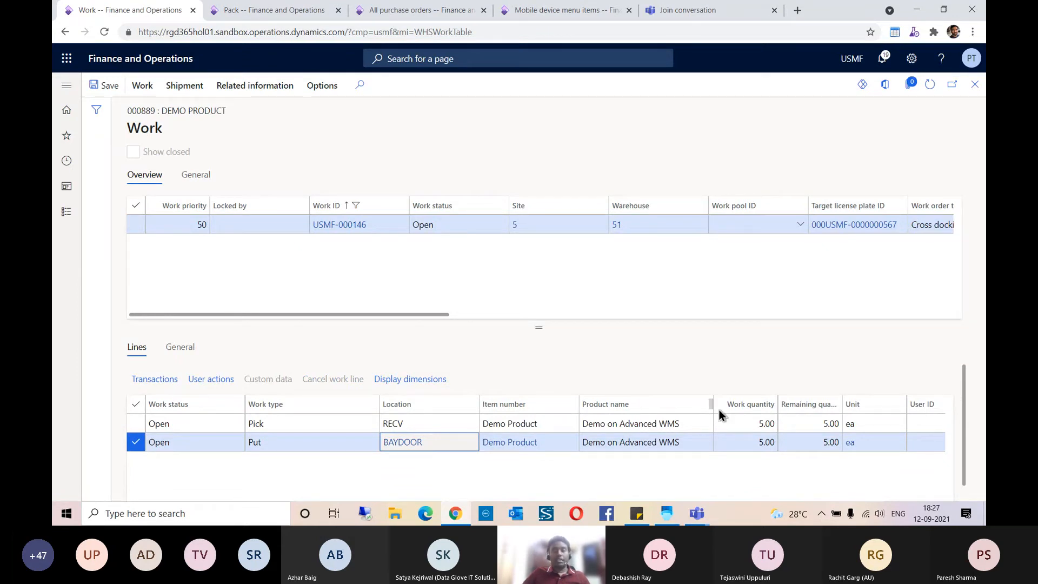
click(746, 423)
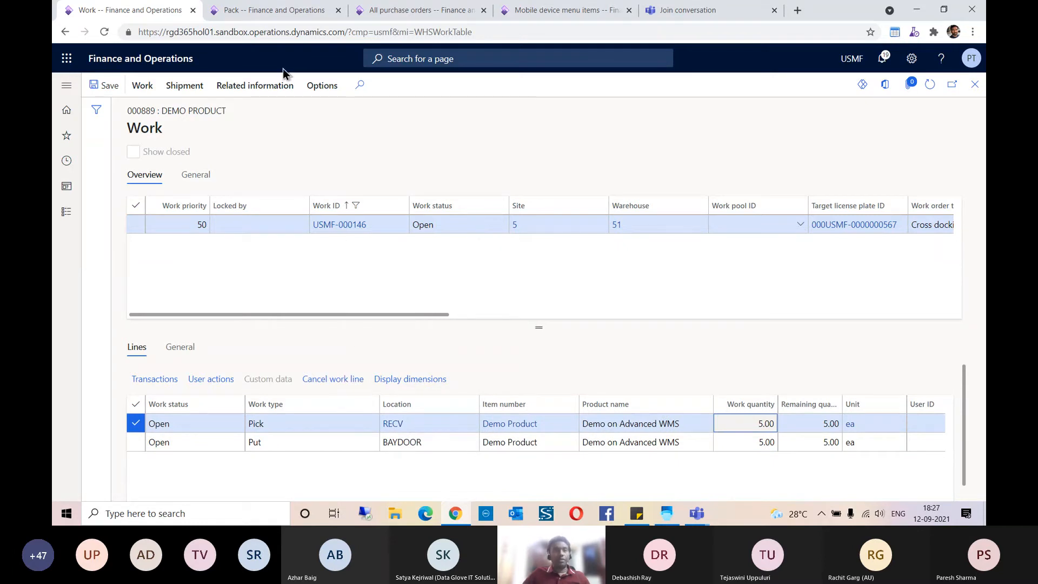
click(411, 10)
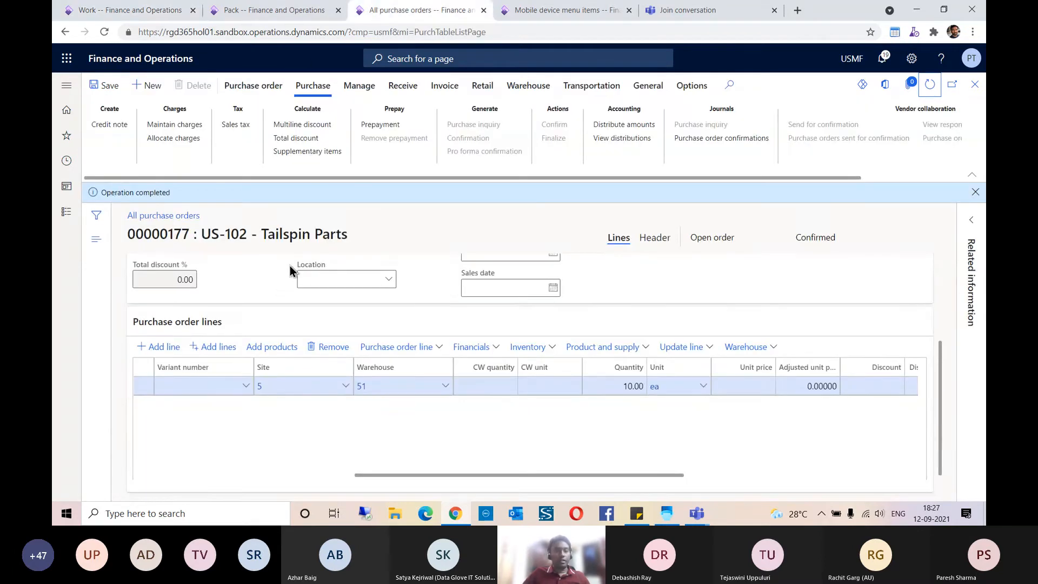
click(975, 192)
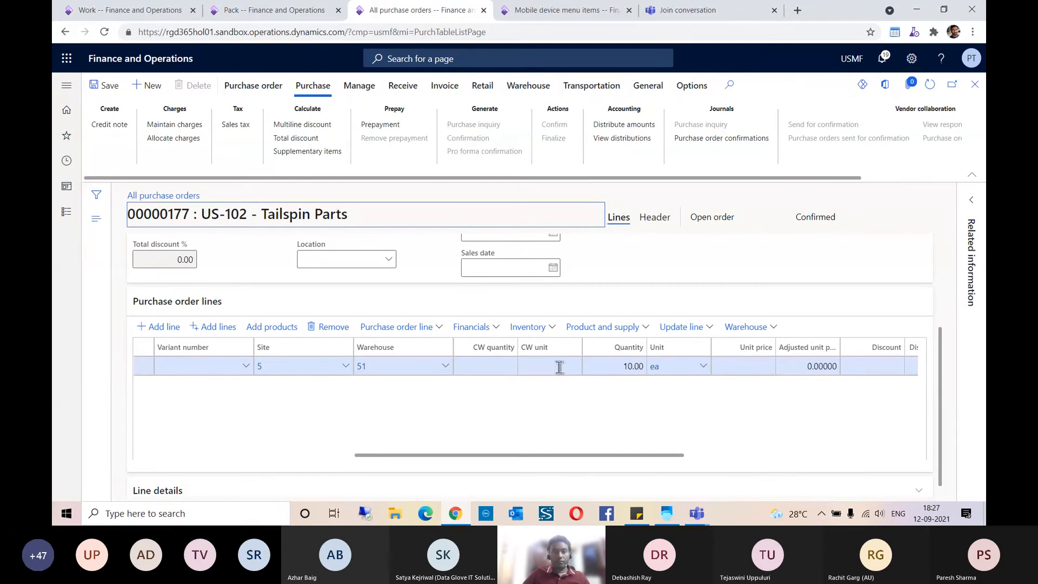
scroll(601, 418, left, 5)
scroll(600, 422, left, 2)
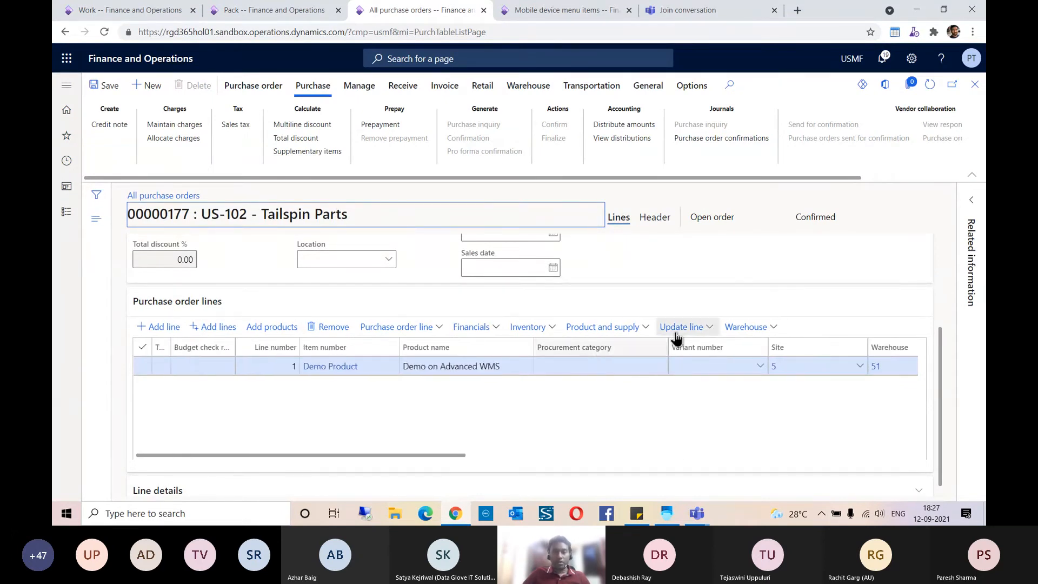
click(746, 327)
click(749, 363)
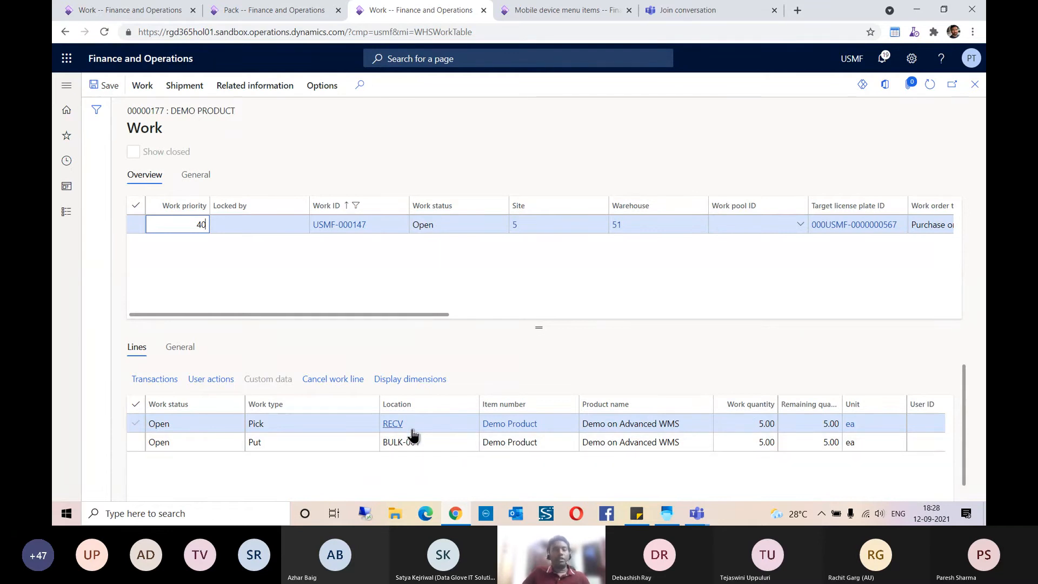
click(432, 442)
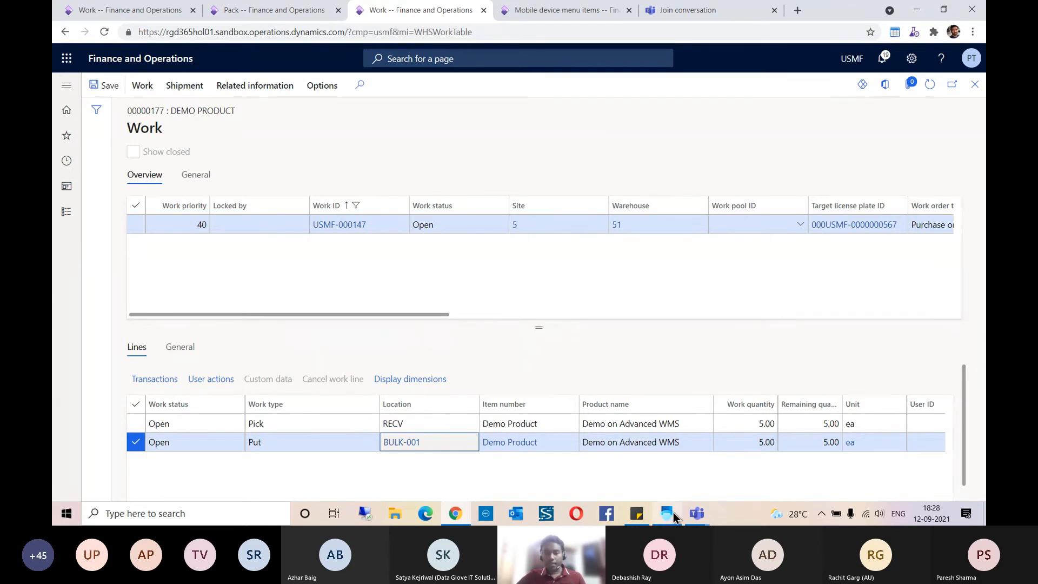
mouse_move(698, 517)
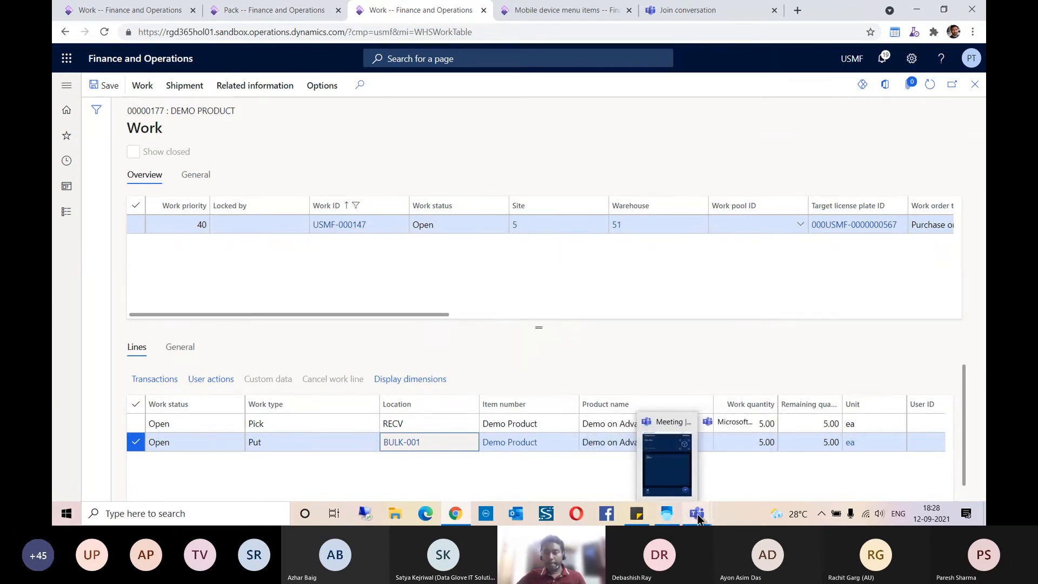
mouse_move(464, 521)
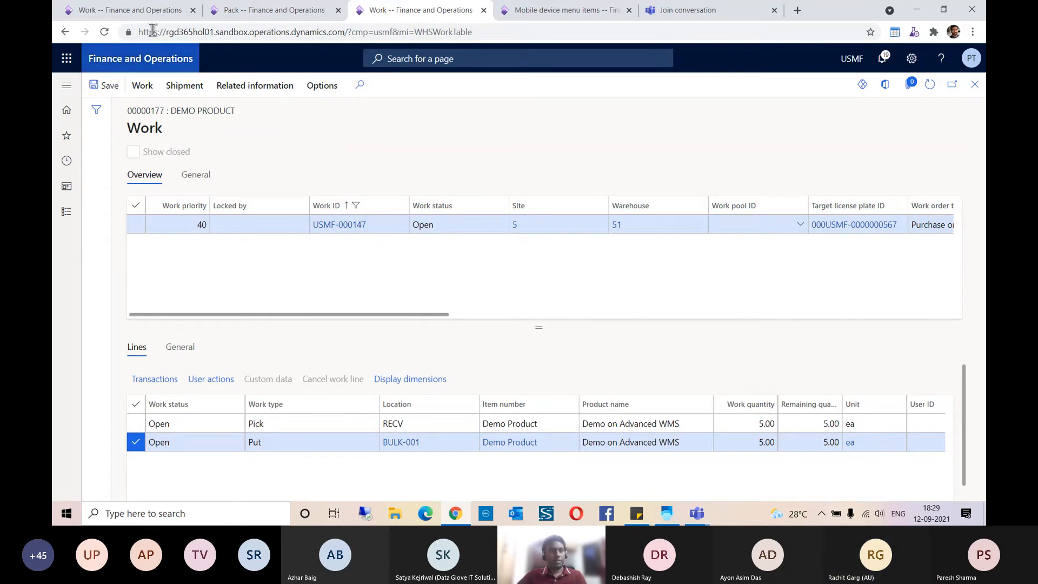
Open the transfer orders list and create a transfer order from warehouse 51 to warehouse 61.
click(123, 12)
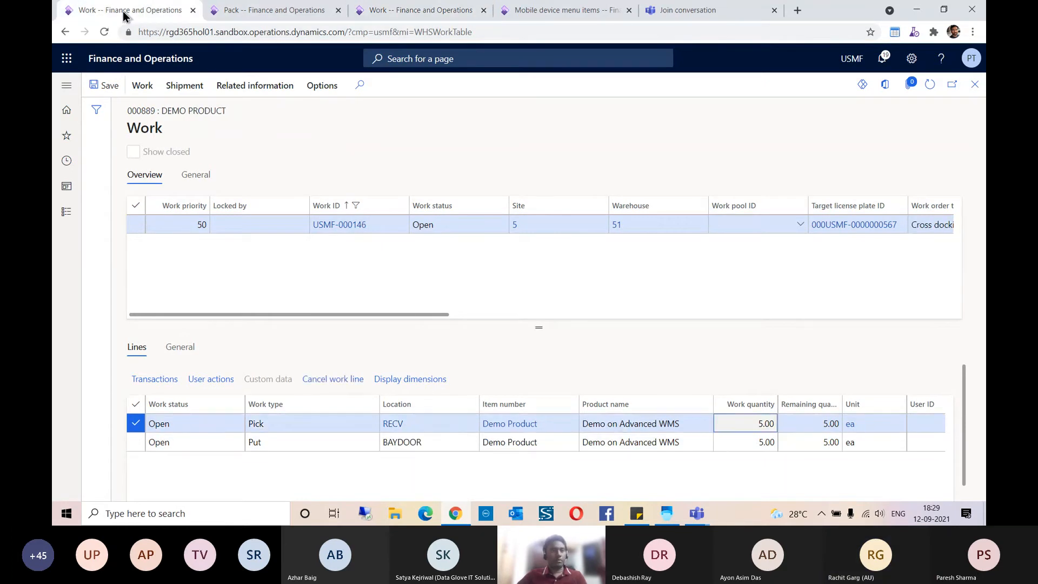
click(68, 138)
scroll(129, 272, down, 3)
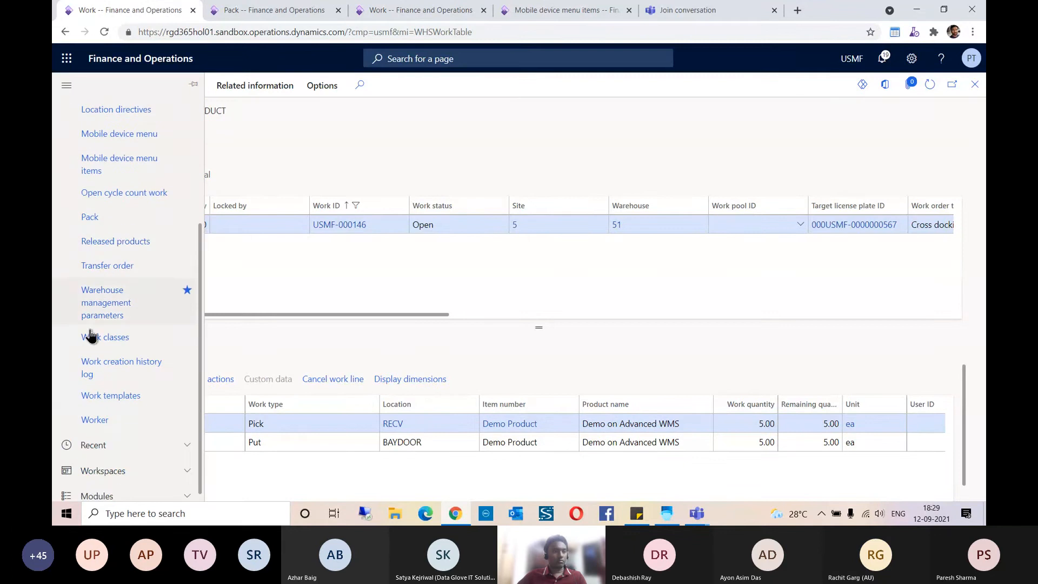
click(123, 265)
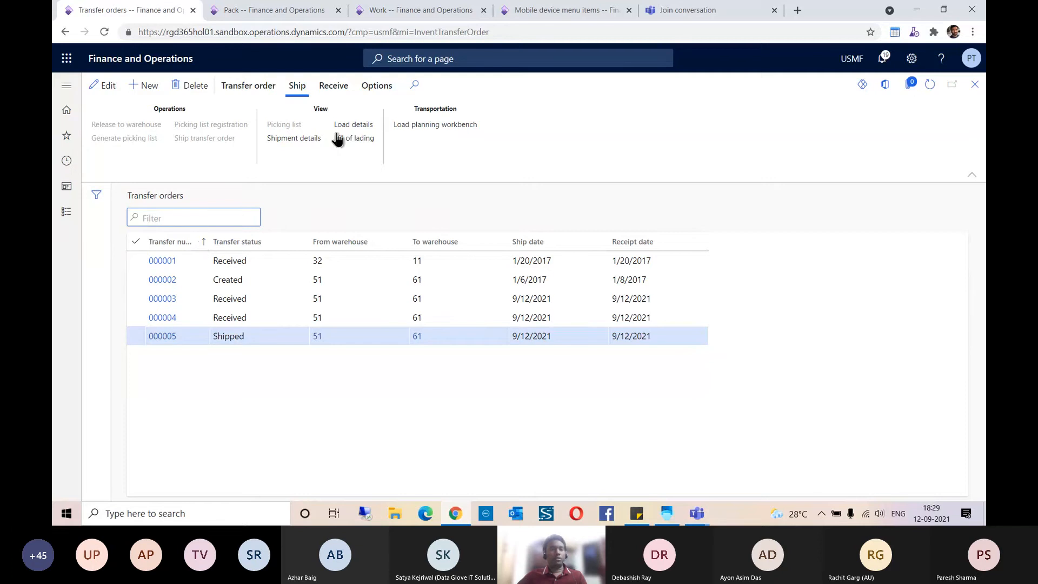
click(152, 89)
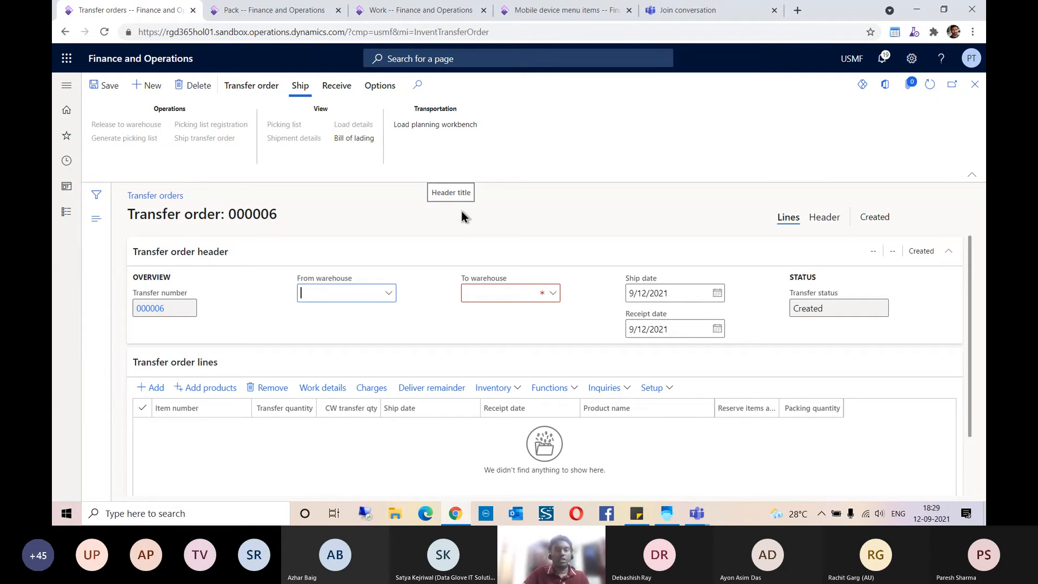
text(51)
key(Tab)
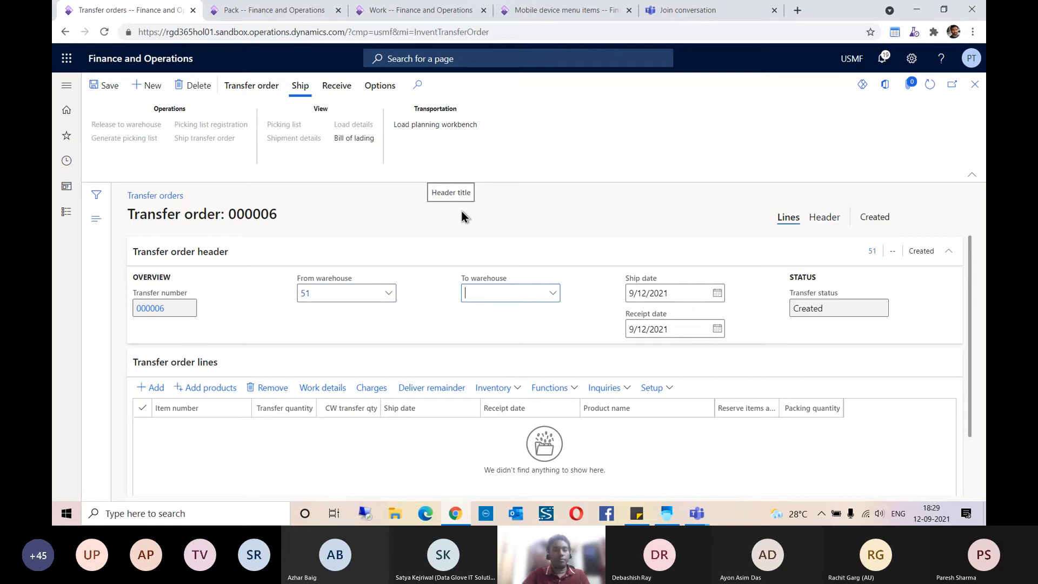
text(61)
key(Tab)
Add a transfer order line for item RPTDEMO001.
click(156, 389)
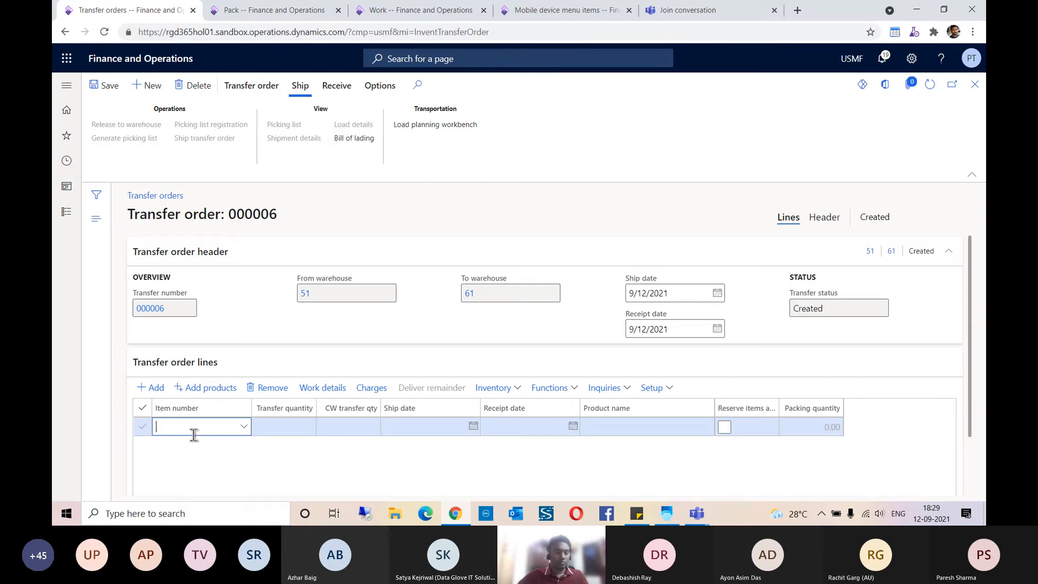
text(RPT)
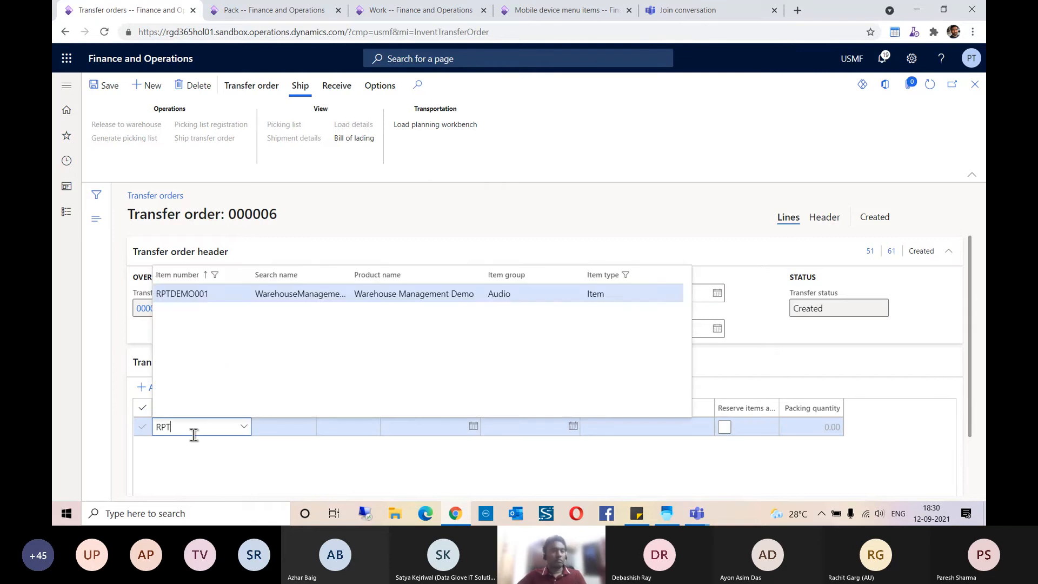
click(230, 293)
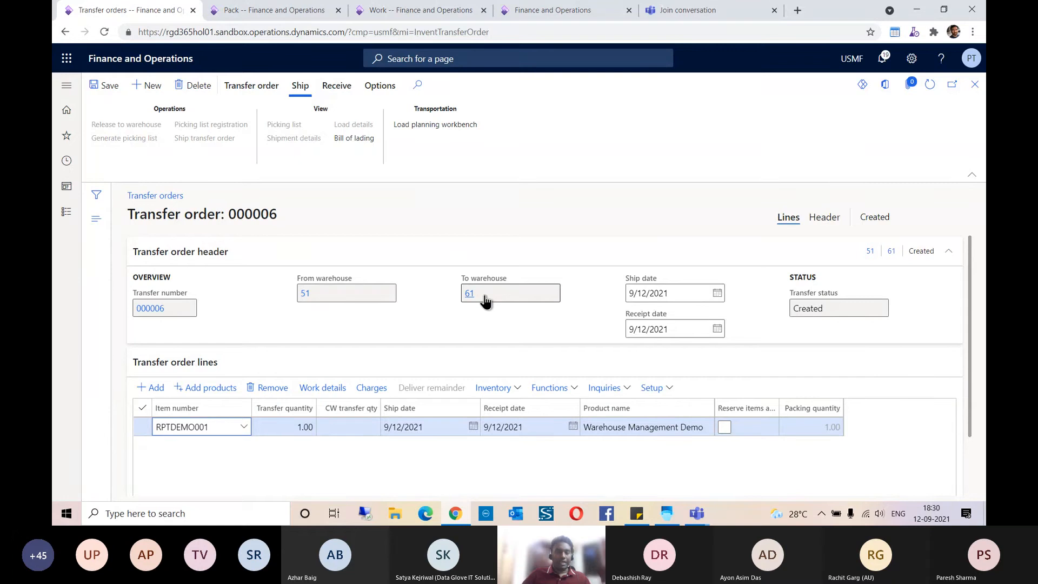
mouse_move(487, 303)
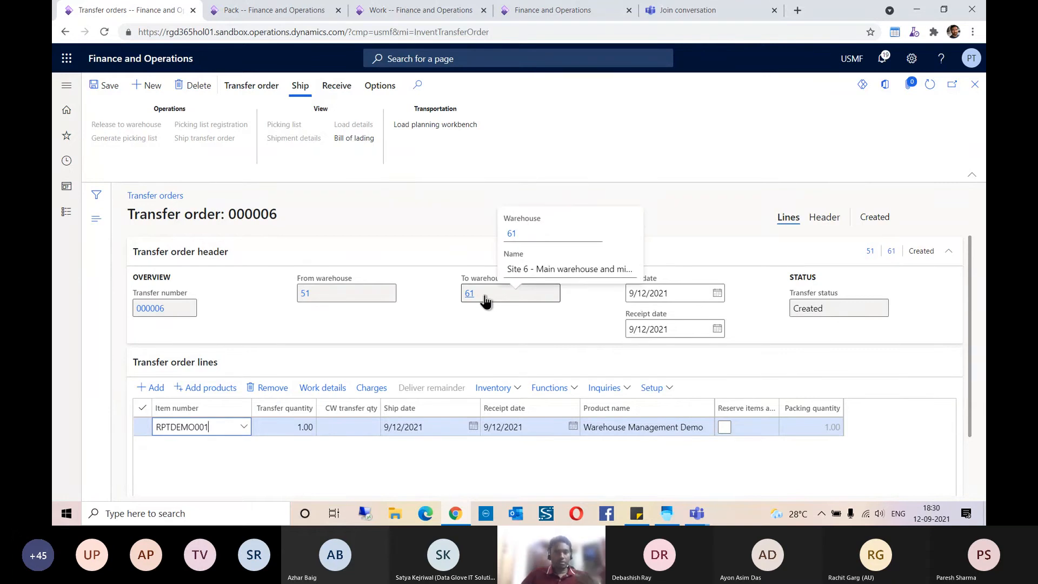
click(494, 389)
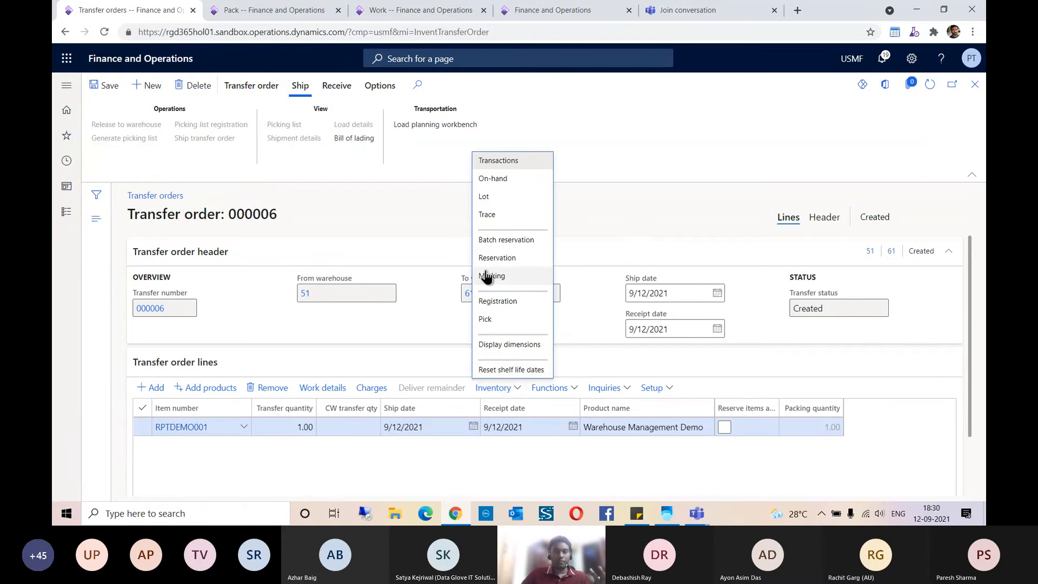
click(497, 256)
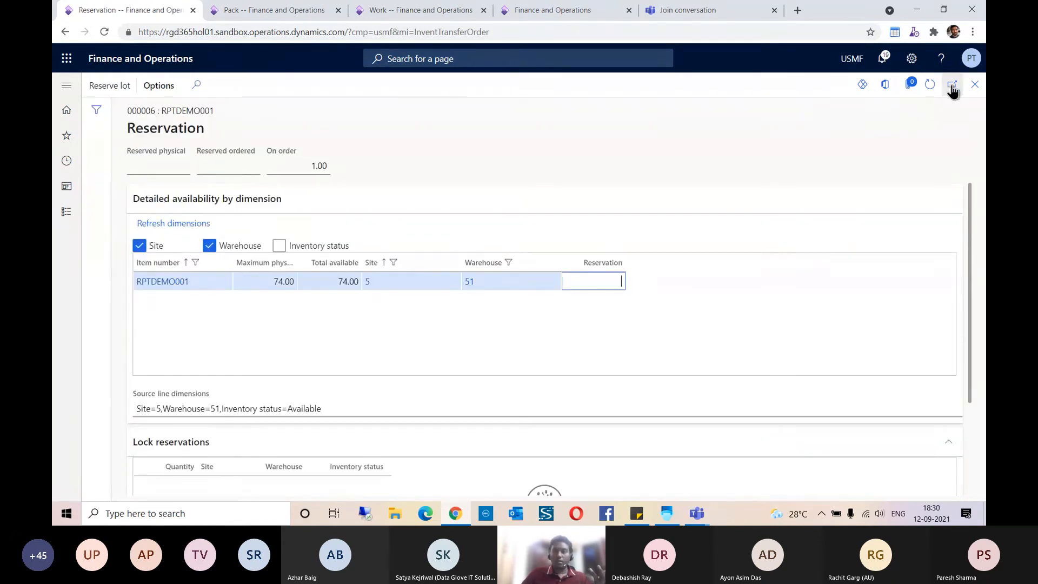
click(975, 85)
Set the transfer quantity of the RPTDEMO001 line to 5.
click(296, 427)
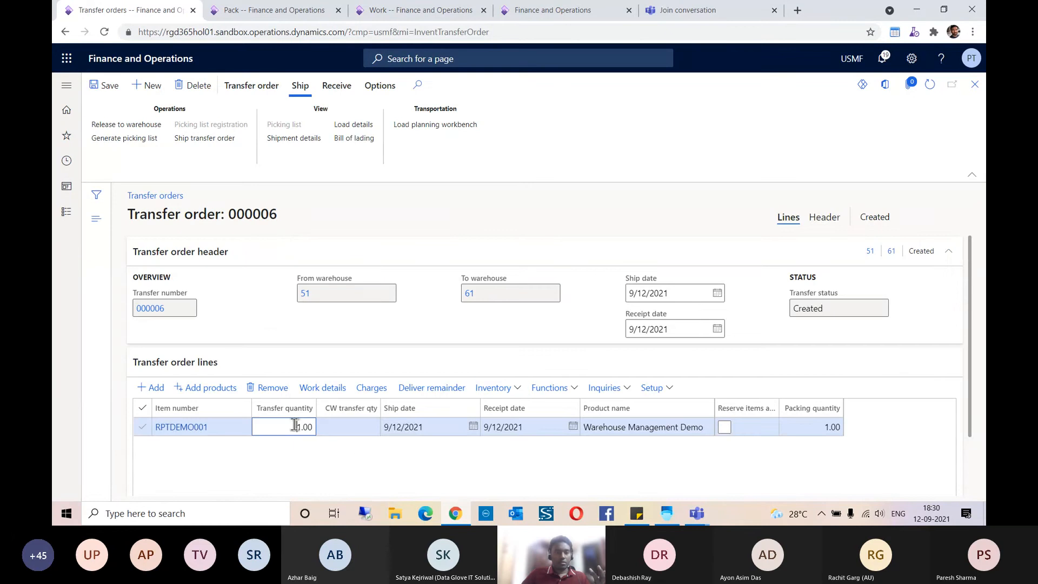
key(Delete)
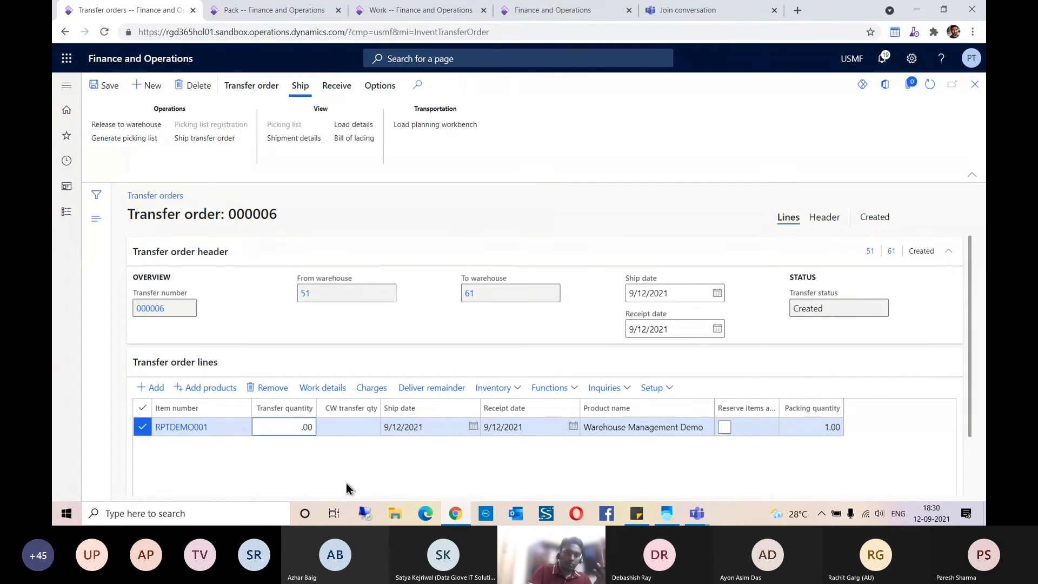
text(5)
key(Tab)
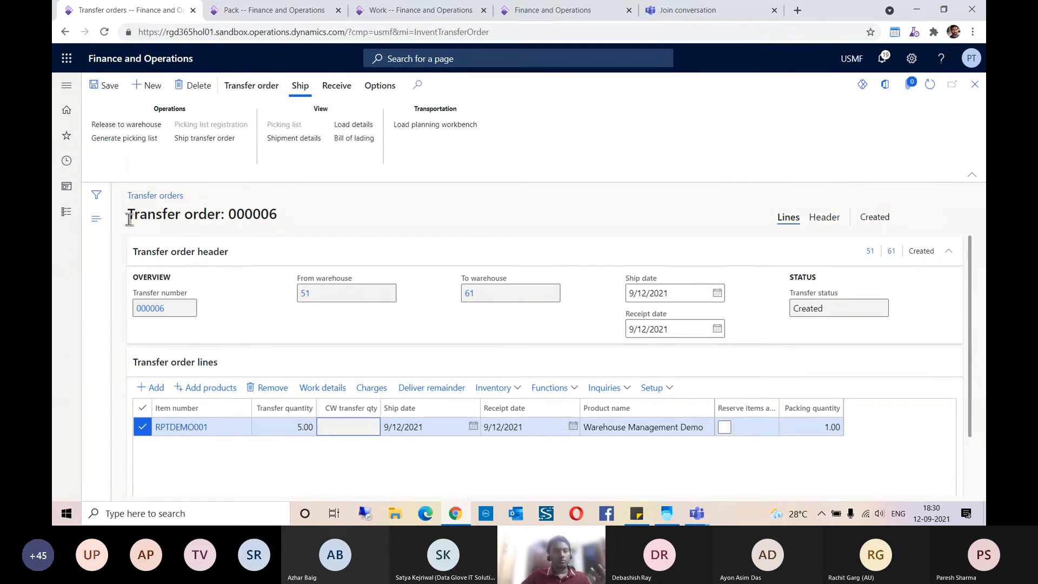
Reserve the lot for the RPTDEMO001 transfer line and return to the transfer order.
click(505, 390)
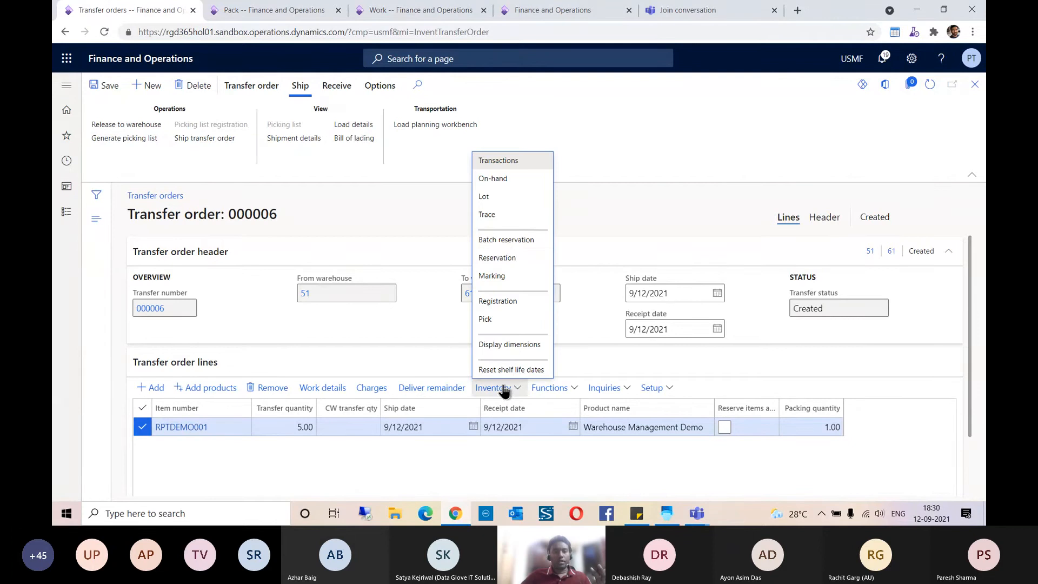
click(503, 259)
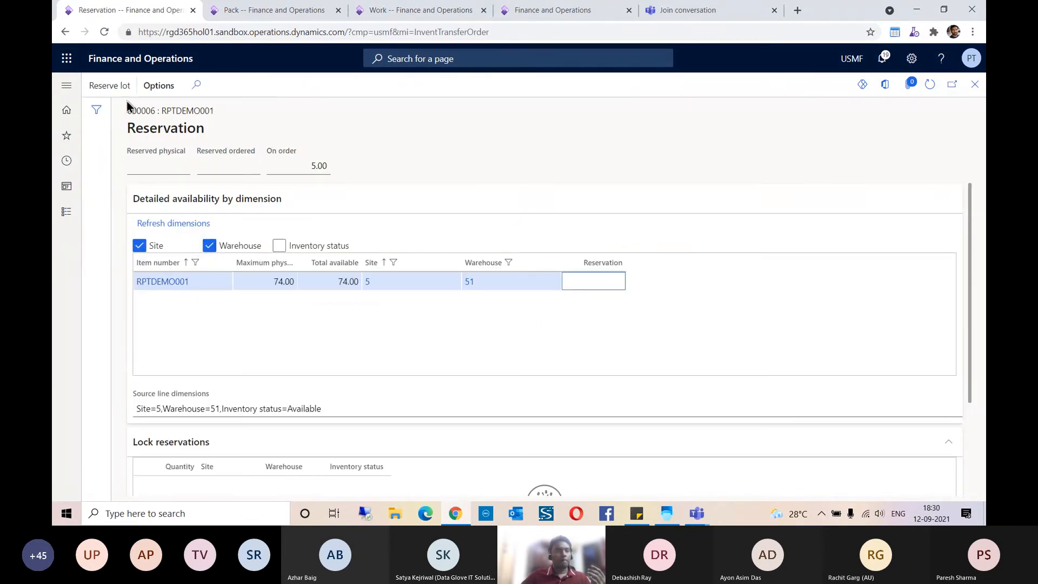
click(121, 93)
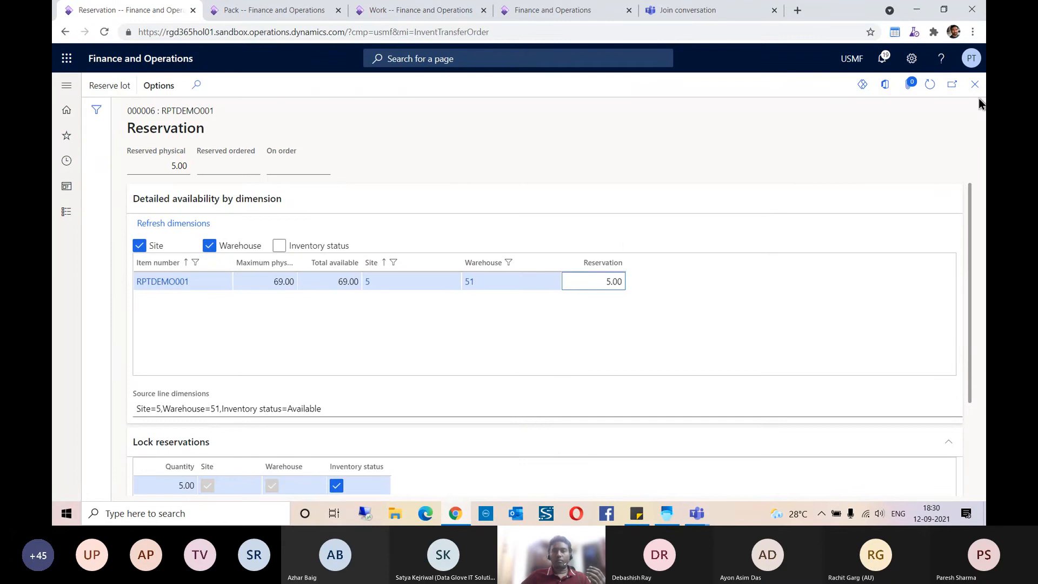
click(975, 85)
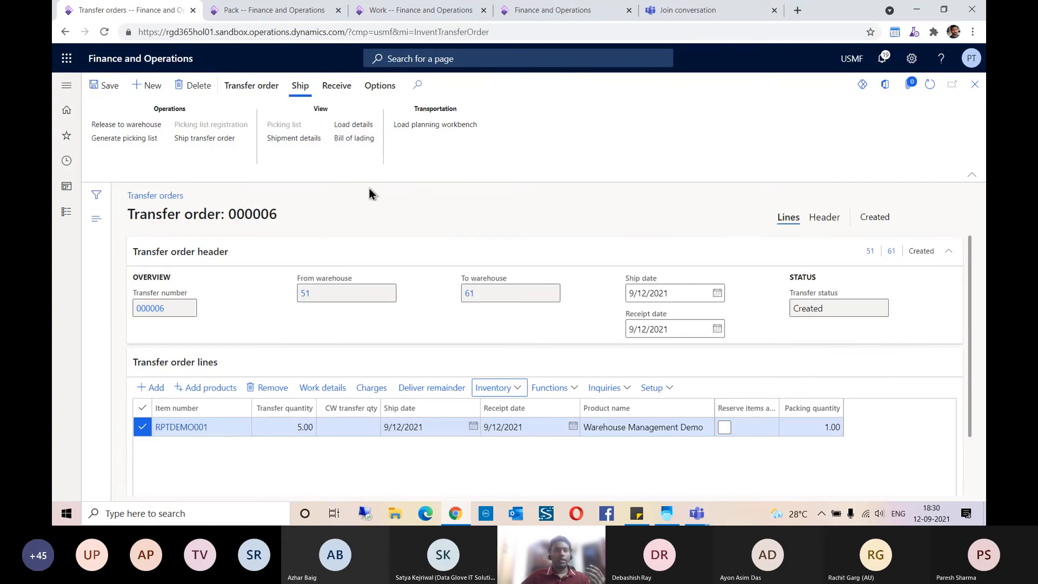
Release the transfer order to the warehouse and open the work details of its RPTDEMO001 line.
click(126, 125)
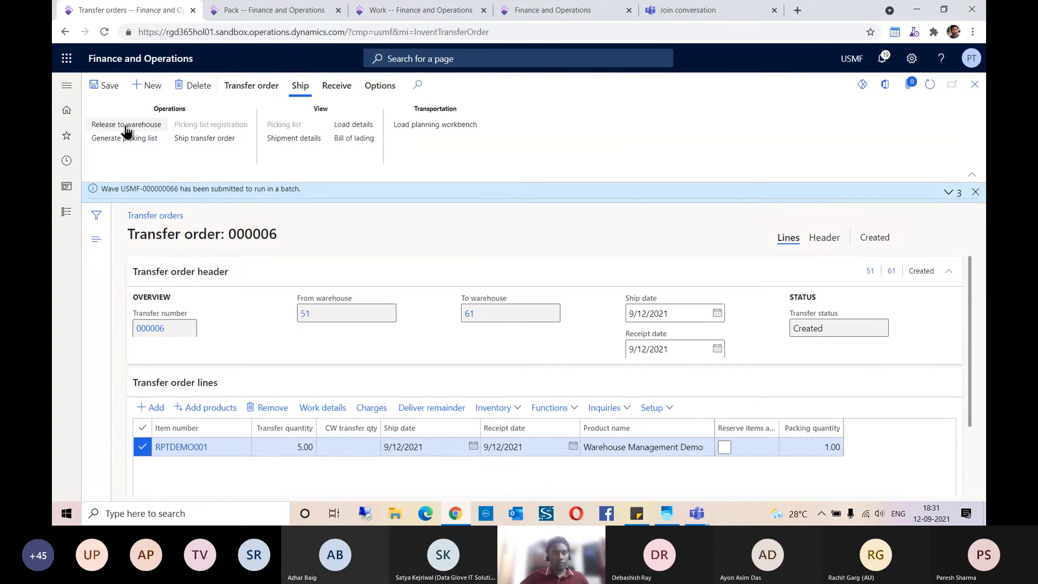
click(946, 194)
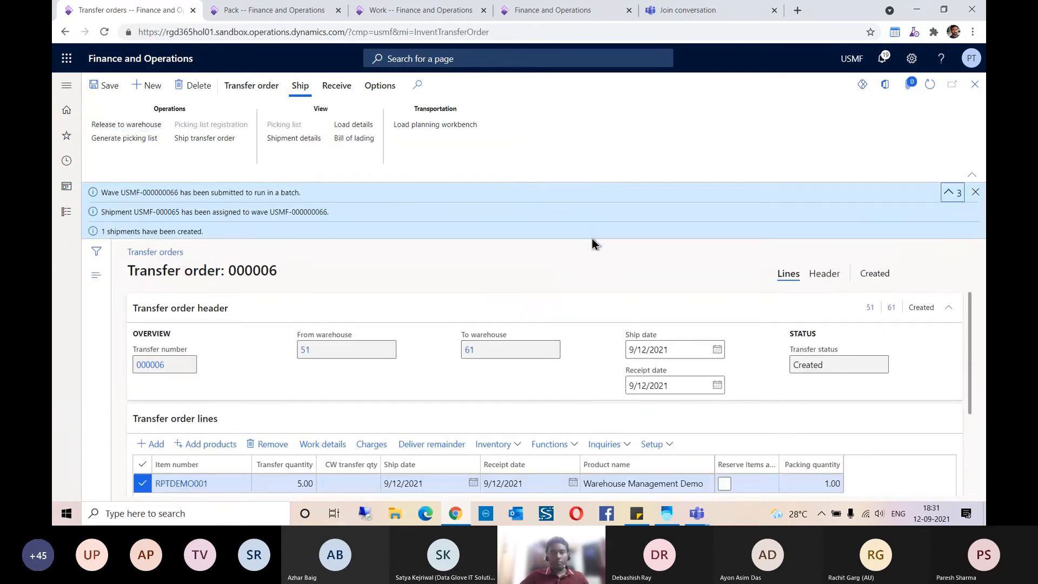
click(967, 190)
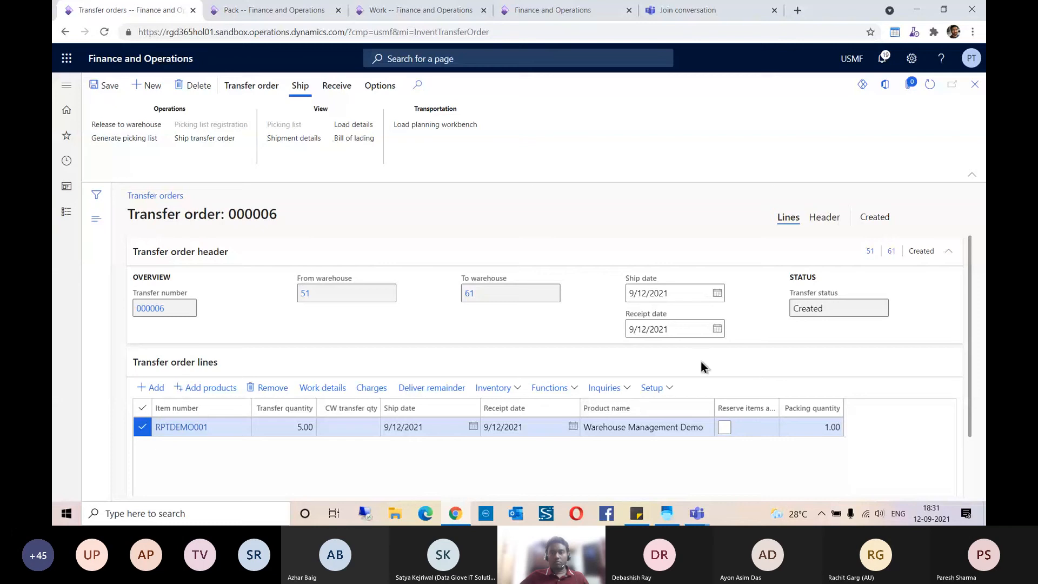
click(927, 86)
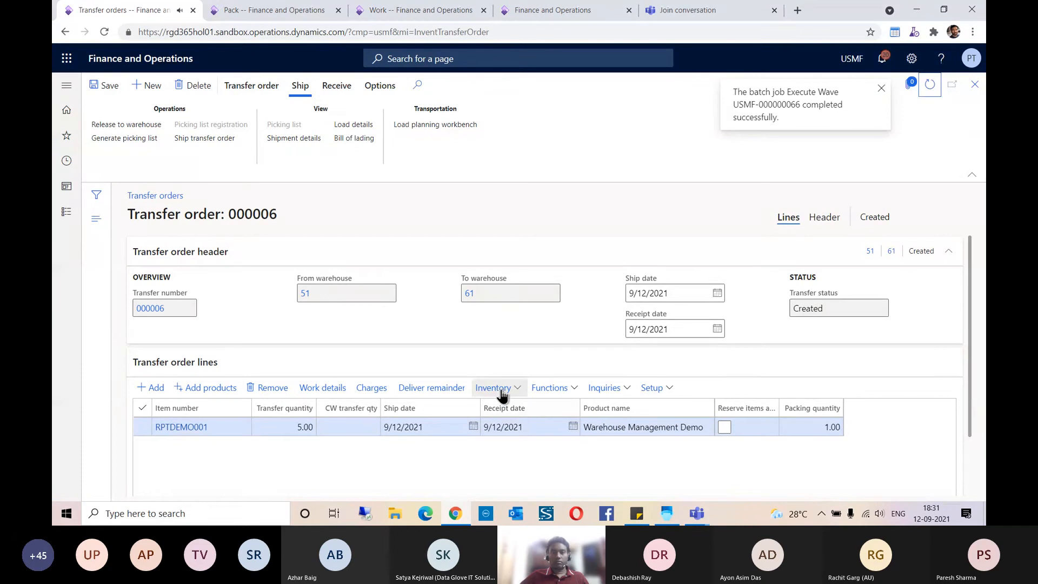
click(335, 391)
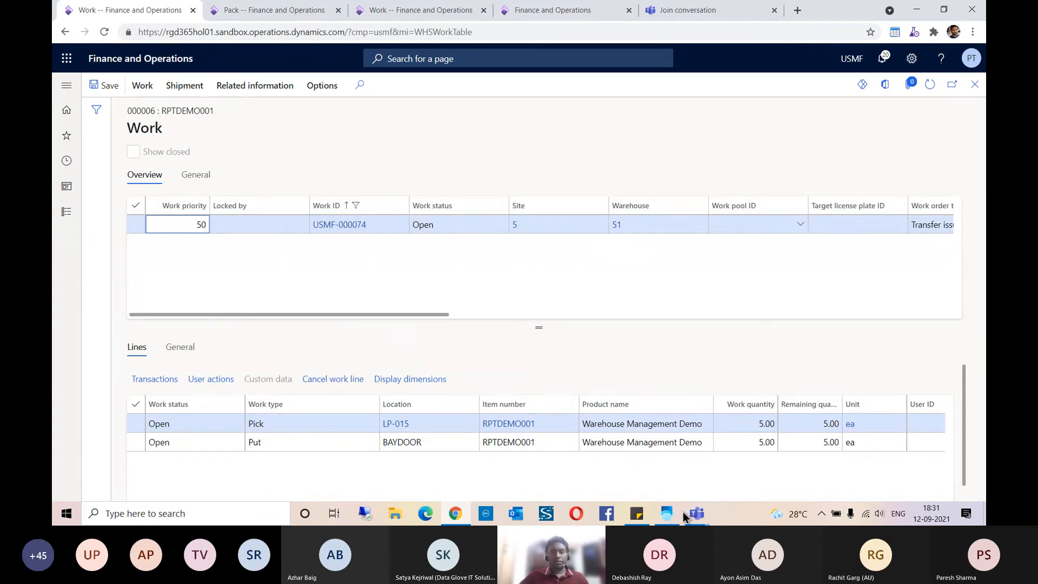
Switch to the Warehouse Management app and leave the open Purchase Receive task, returning to the main menu.
mouse_move(668, 506)
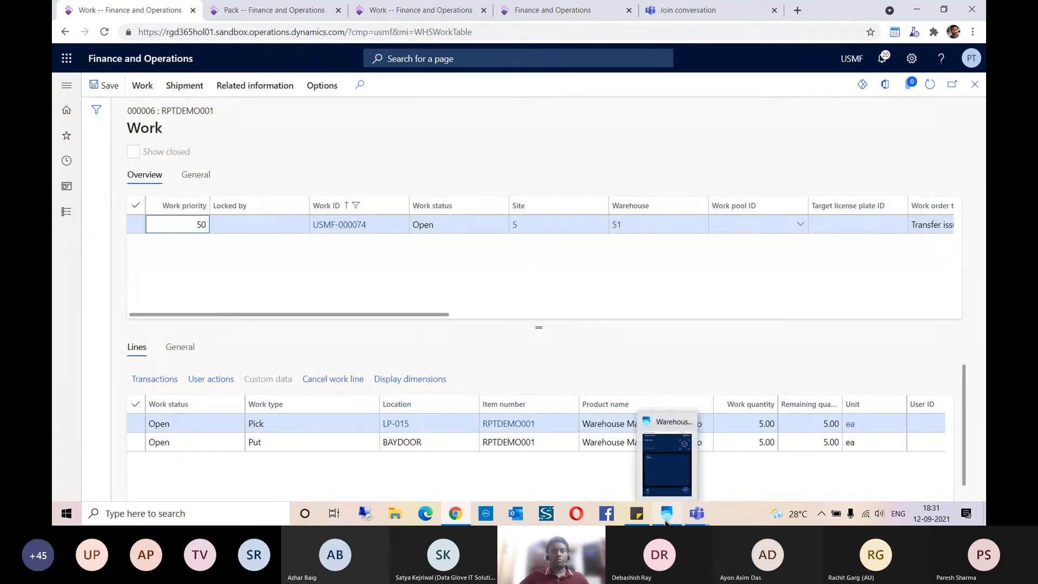
click(670, 466)
click(555, 473)
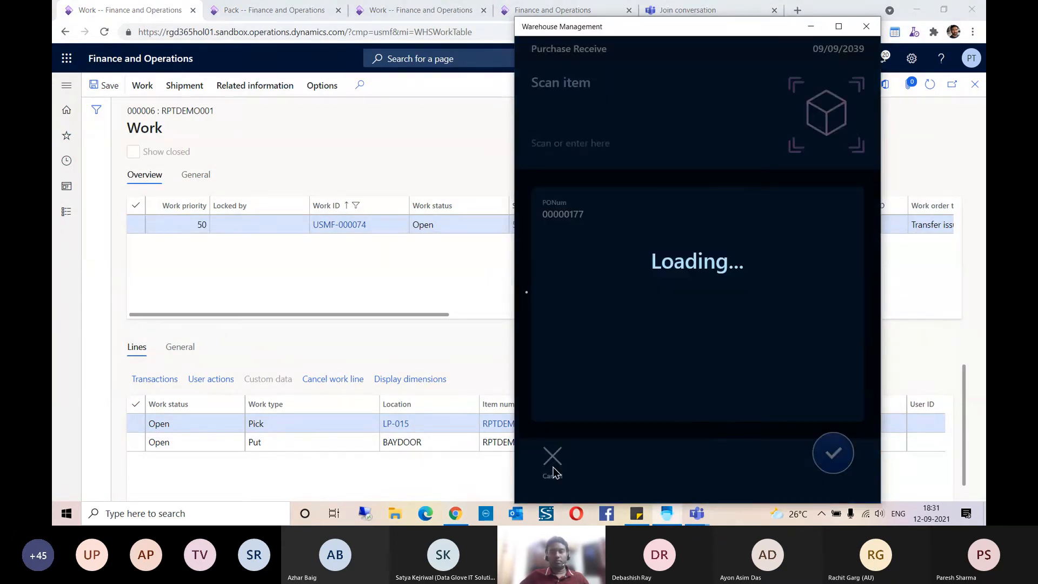
scroll(599, 351, down, 3)
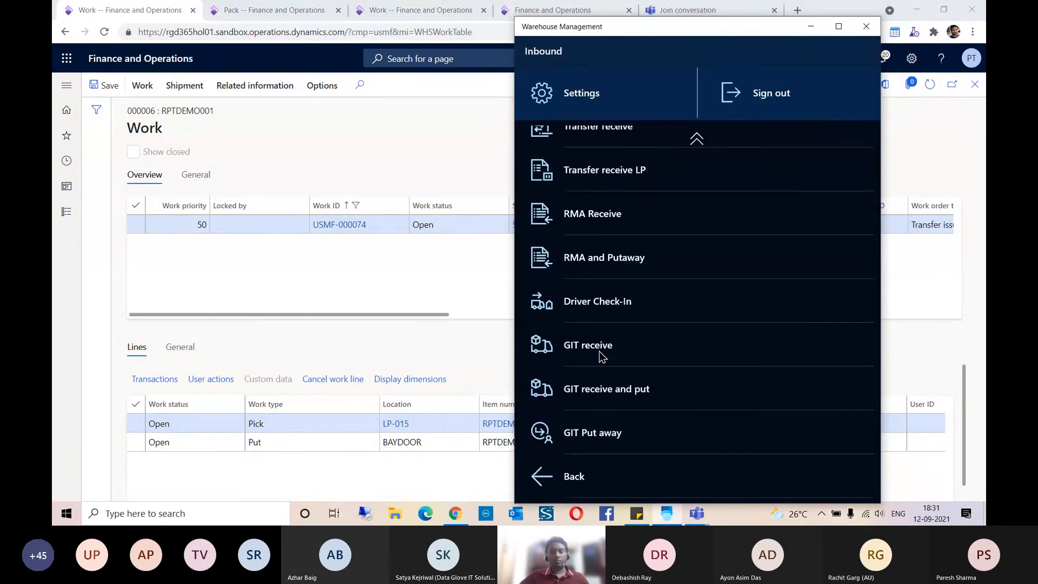
click(591, 469)
Check which warehouse is active on the mobile device without changing it and return to the main menu.
click(612, 414)
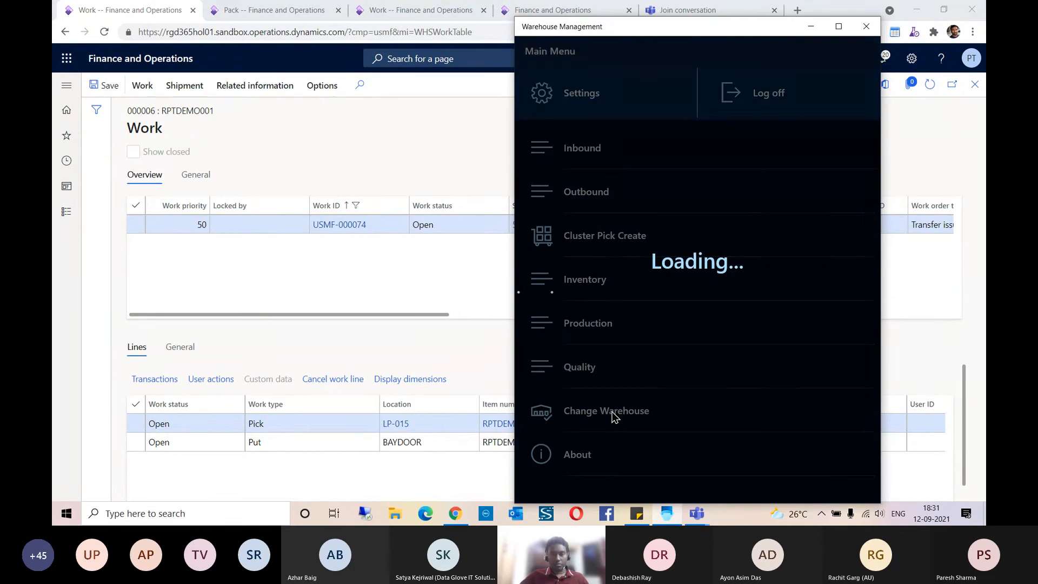
click(557, 438)
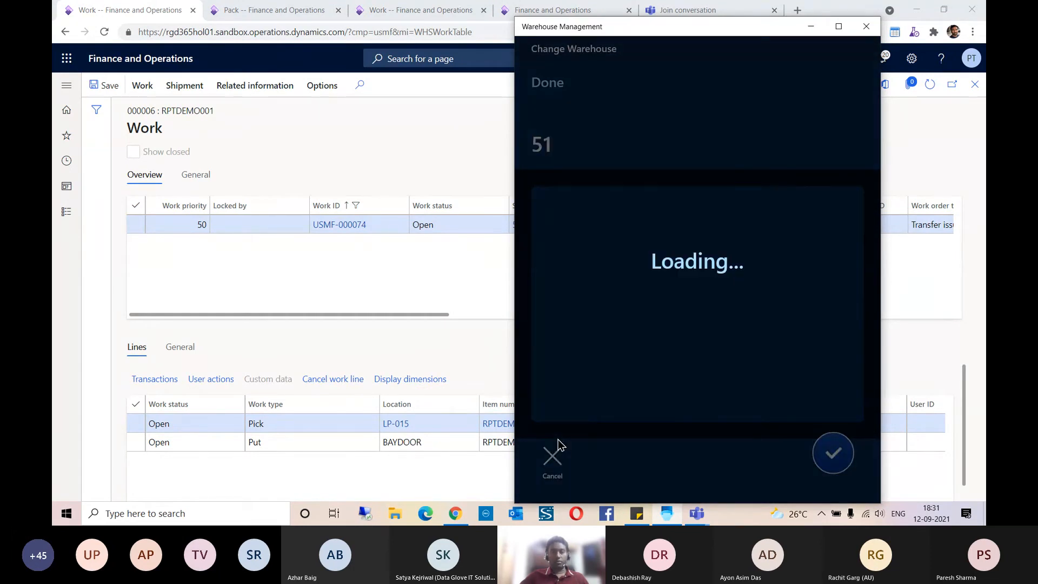
click(560, 461)
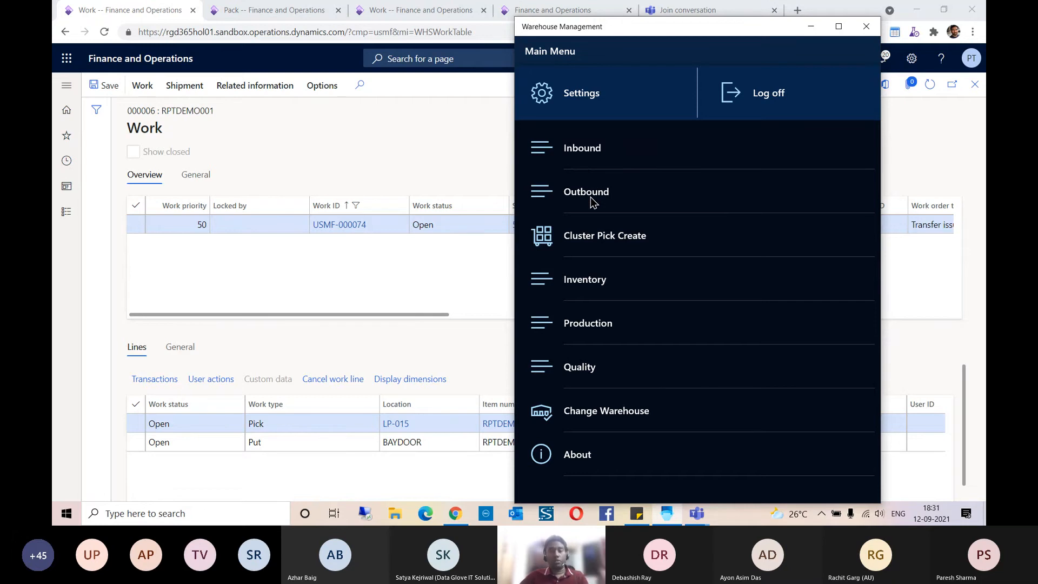
Start an outbound transfer pick for work ID USMF-000074, copied from the work details in Finance and Operations.
click(591, 194)
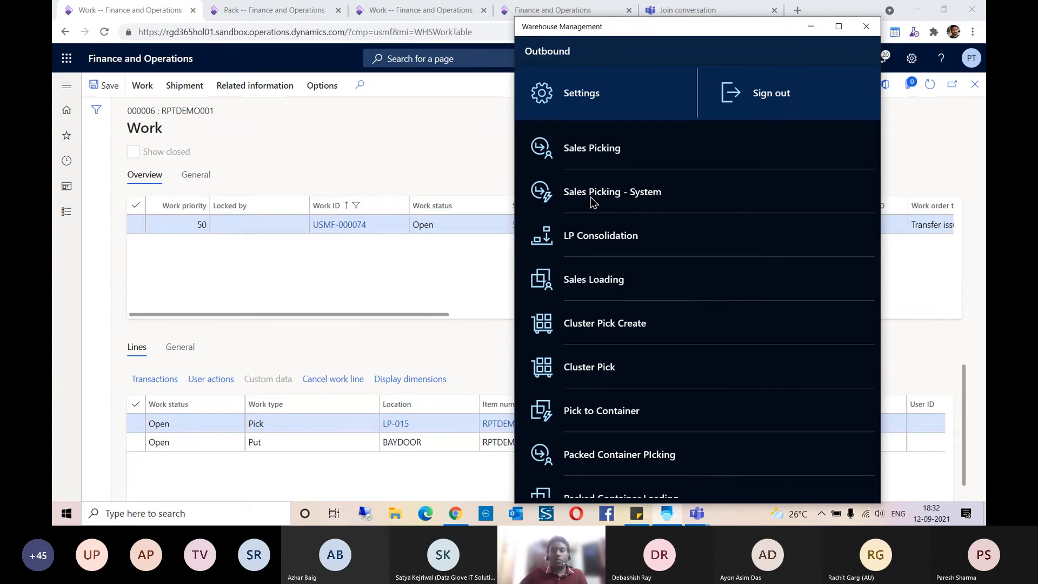
scroll(660, 314, down, 4)
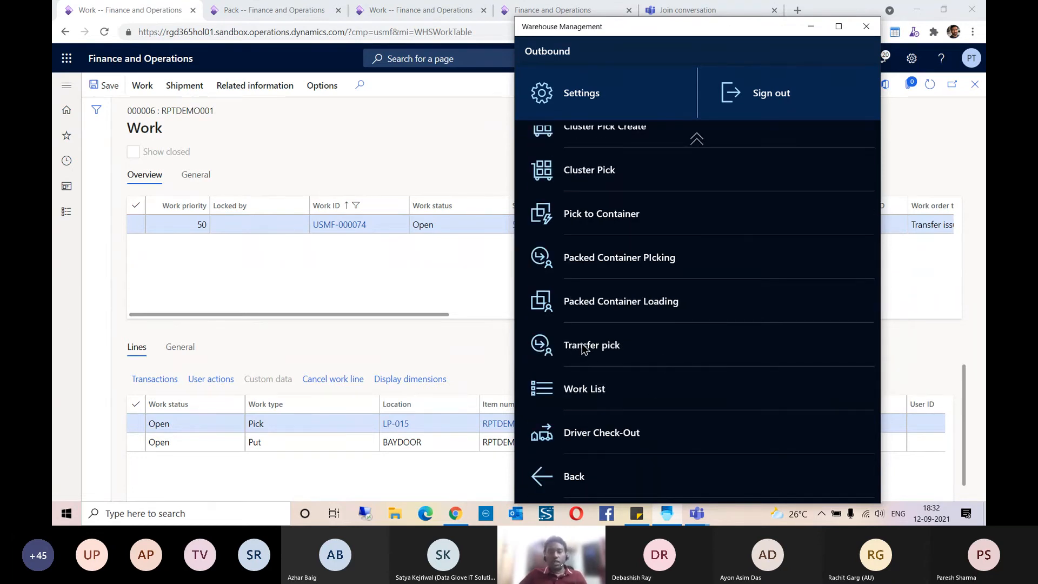
click(595, 344)
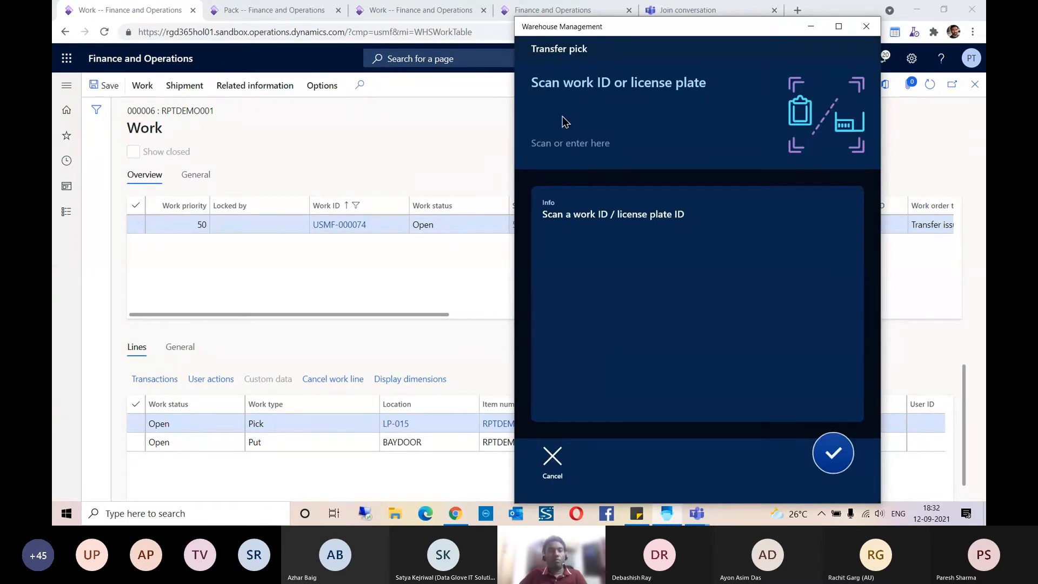
click(320, 232)
key(ctrl+c)
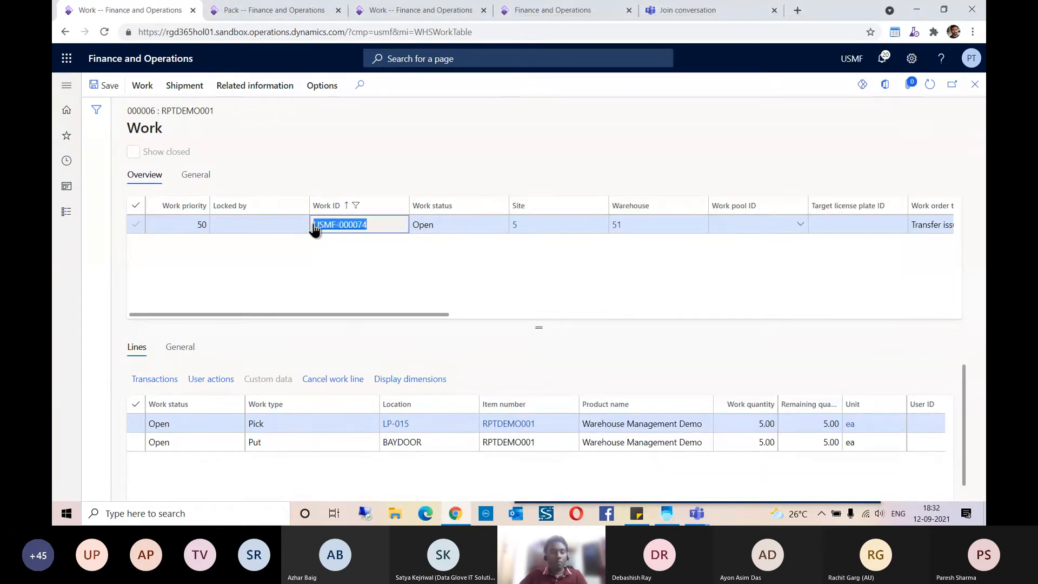
click(667, 513)
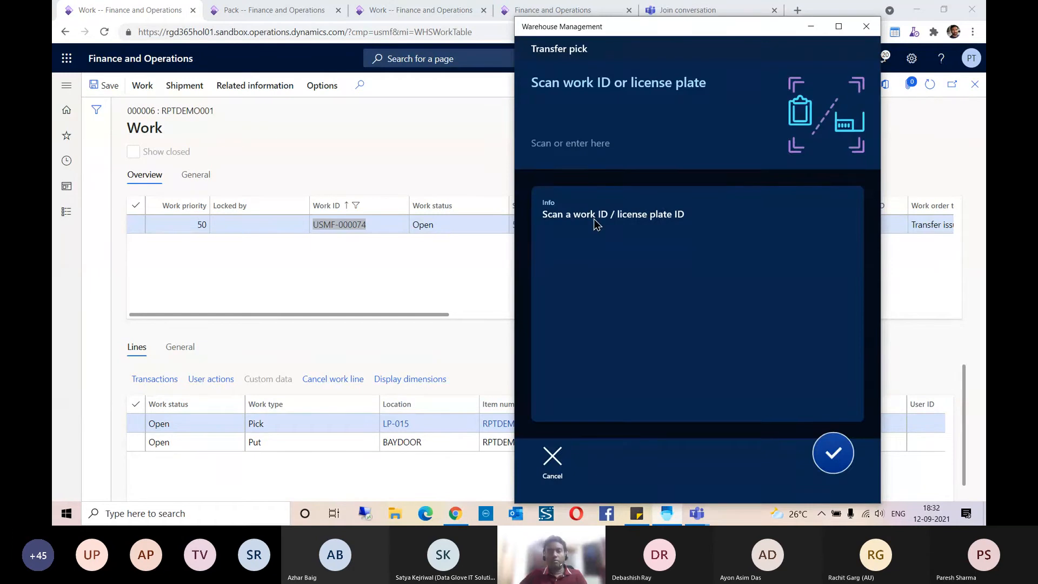
click(580, 99)
key(ctrl+v)
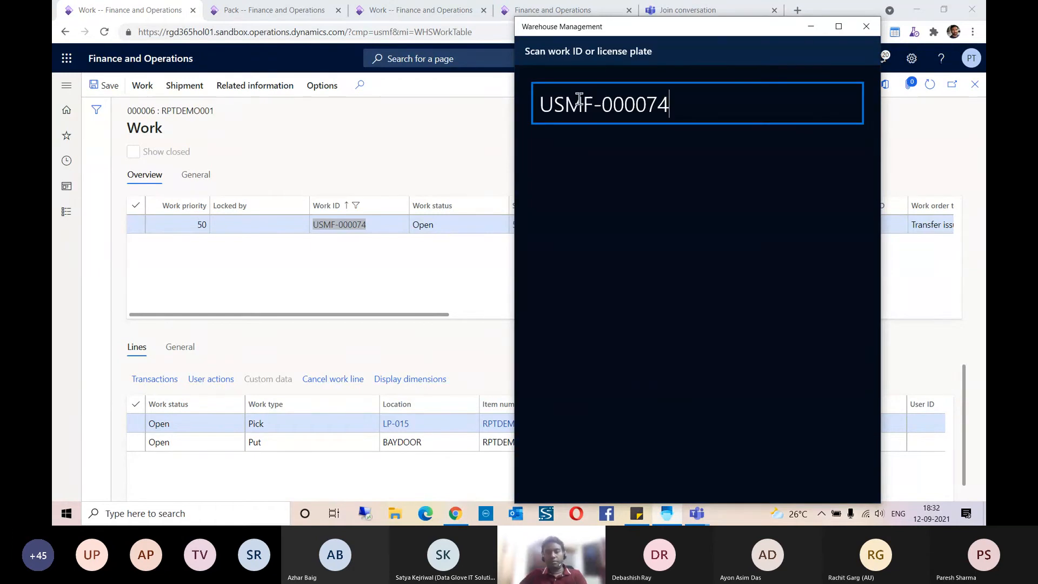
key(Return)
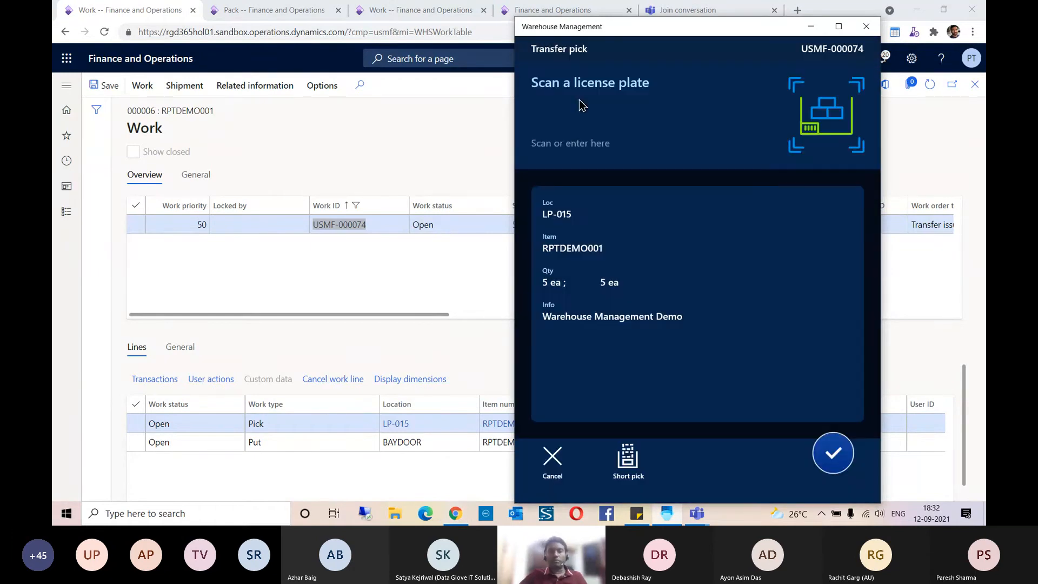
In Finance and Operations, open the detailed on-hand list of item RPTDEMO001 and copy license plate XFERLP001 at location LP-015 in warehouse 51.
click(385, 258)
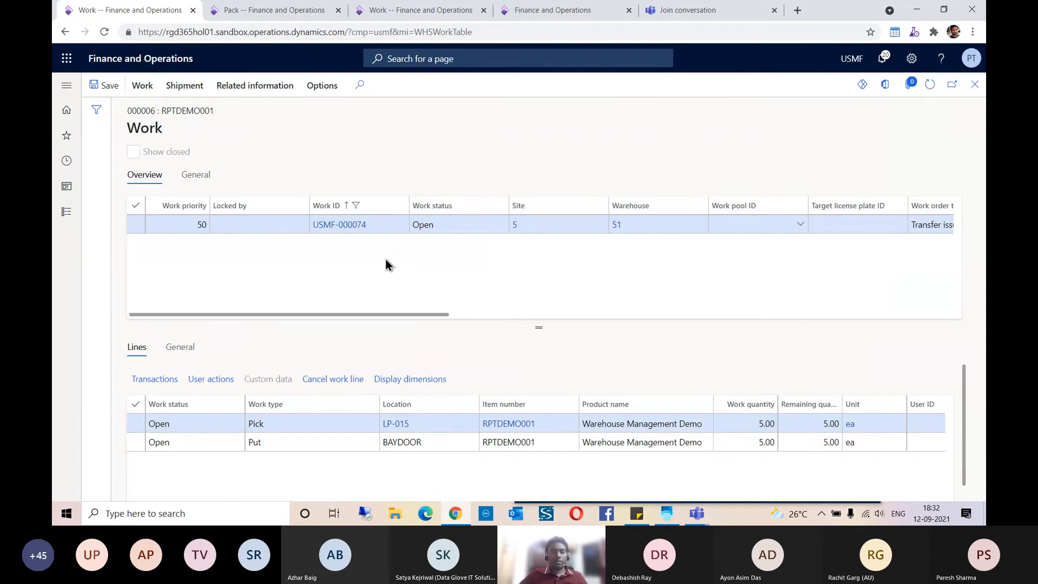
click(511, 425)
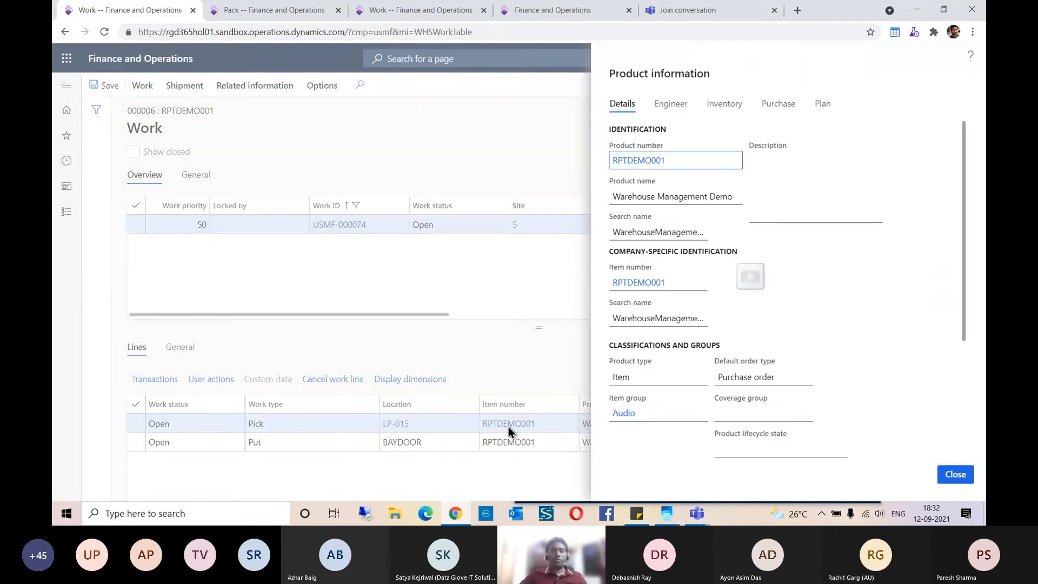
click(725, 104)
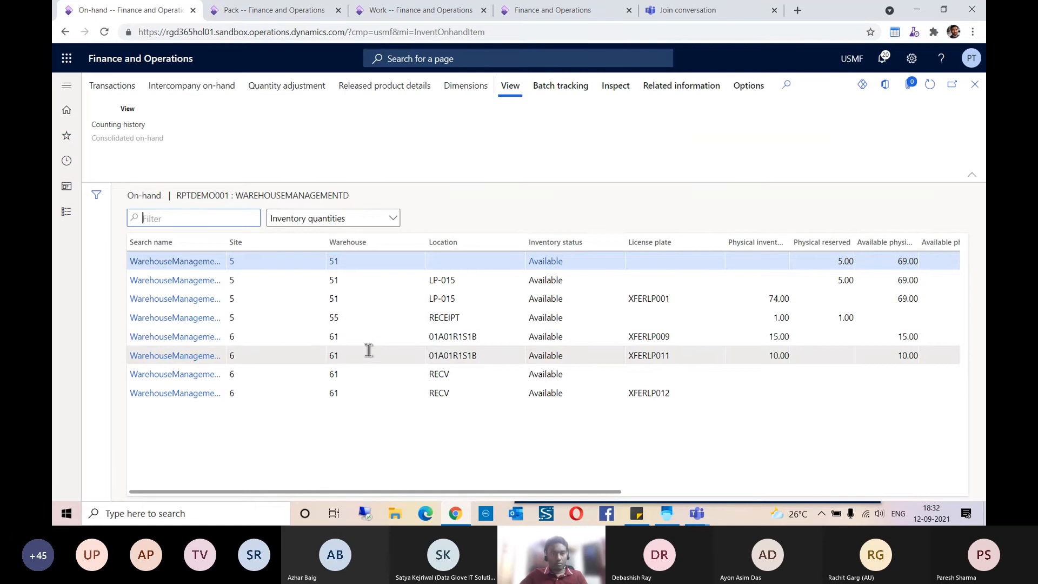
click(974, 85)
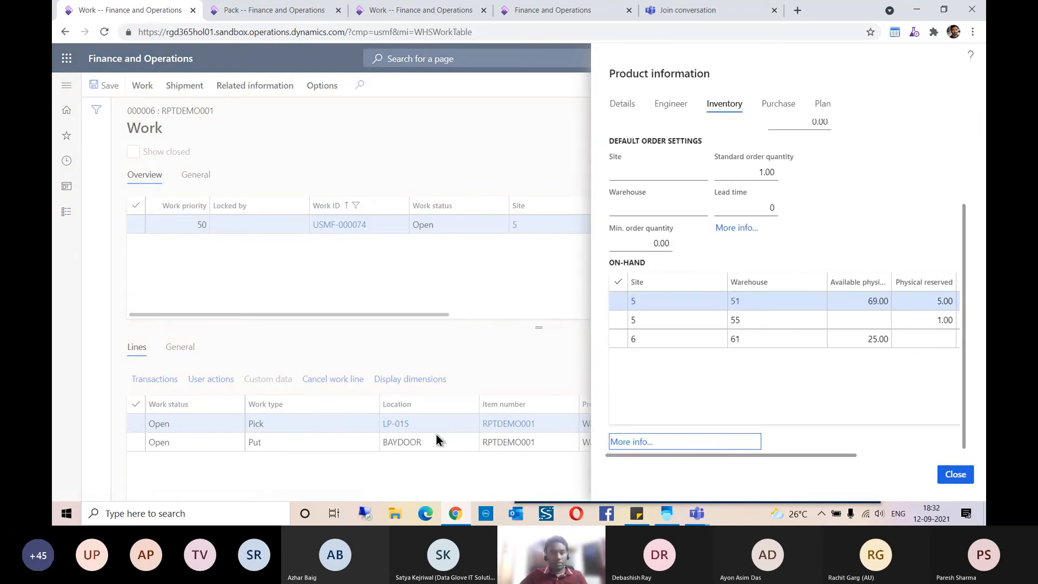
click(643, 441)
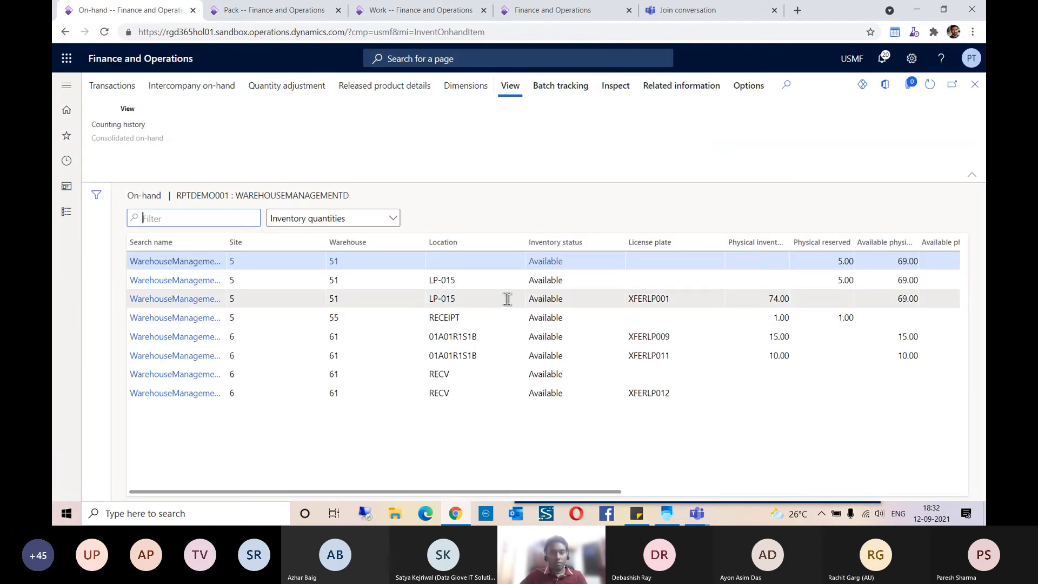
click(507, 299)
click(665, 300)
key(ctrl+c)
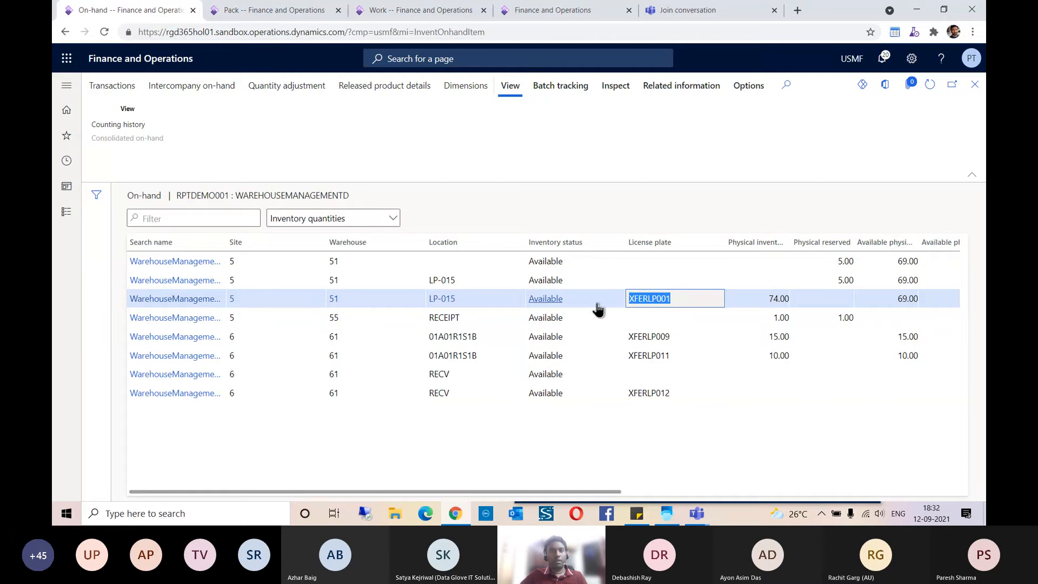
In the Warehouse Management app, enter XFERLP001 as the license plate to pick from for the transfer work.
click(676, 514)
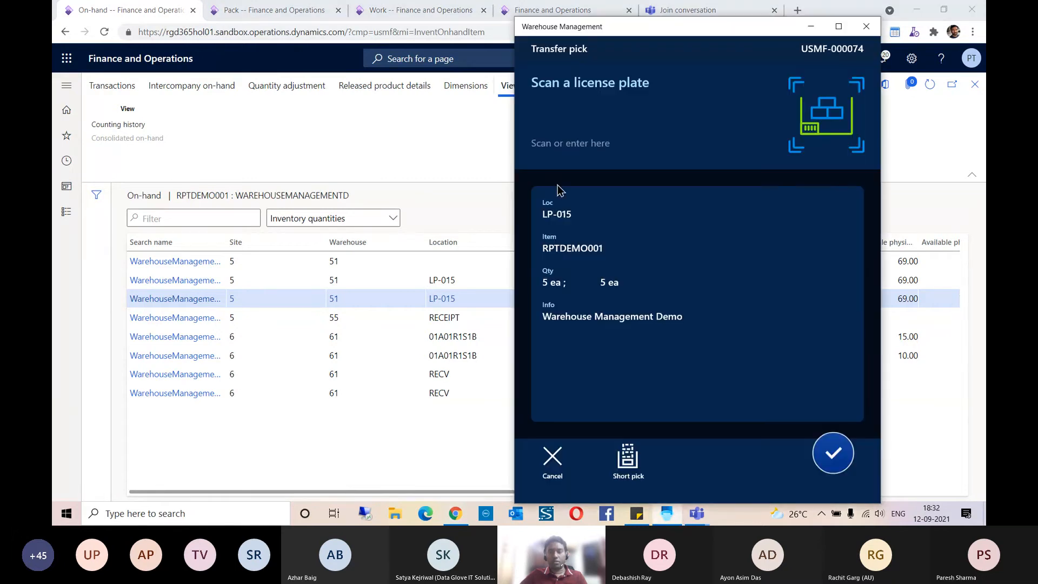
click(564, 134)
key(ctrl+v)
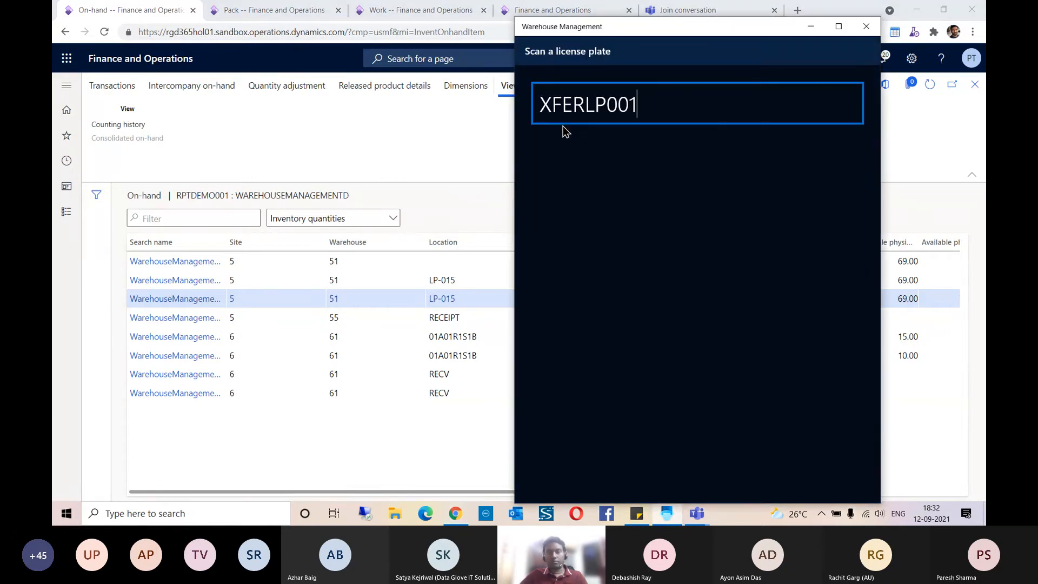
key(Return)
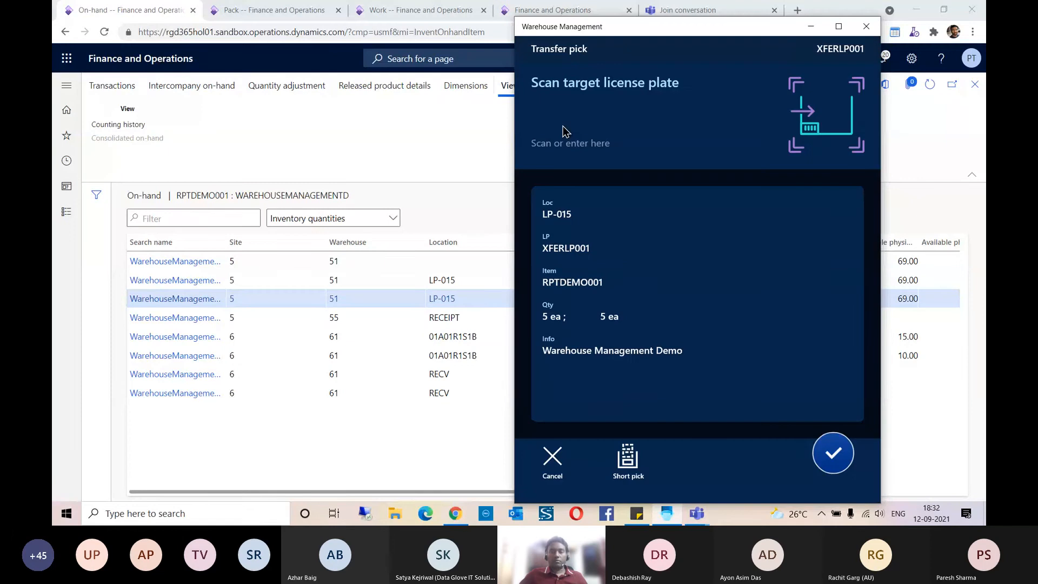
Enter XFERTGLP009 as the target license plate and confirm the put to location BAYDOOR.
click(563, 129)
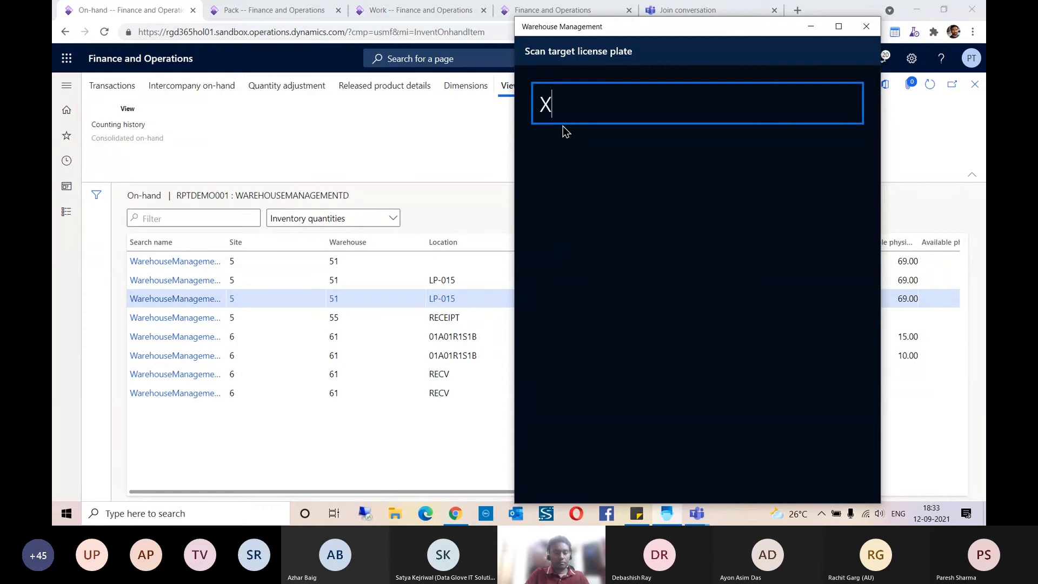
text(XFERTGLP009)
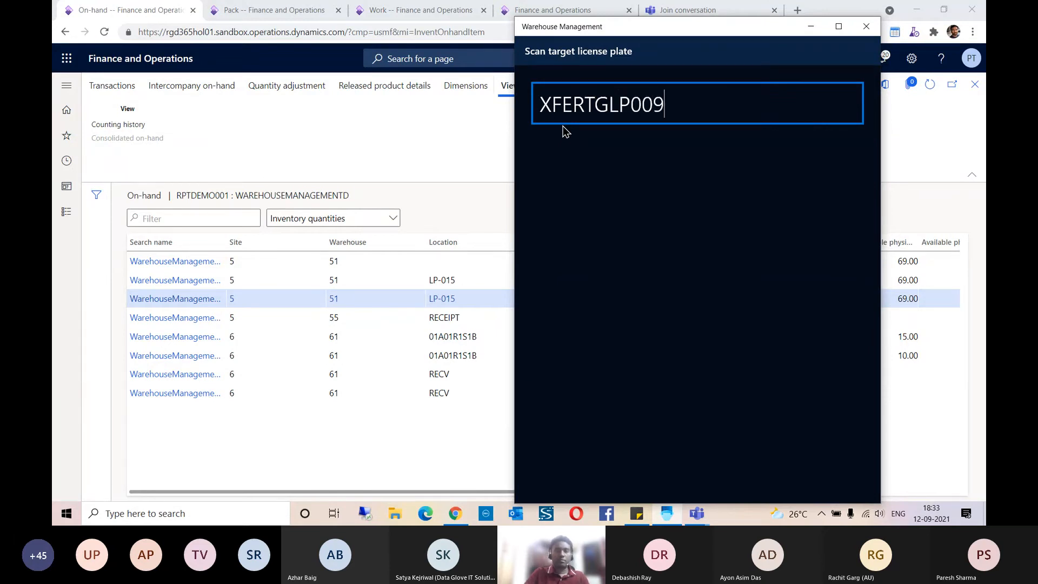
key(Return)
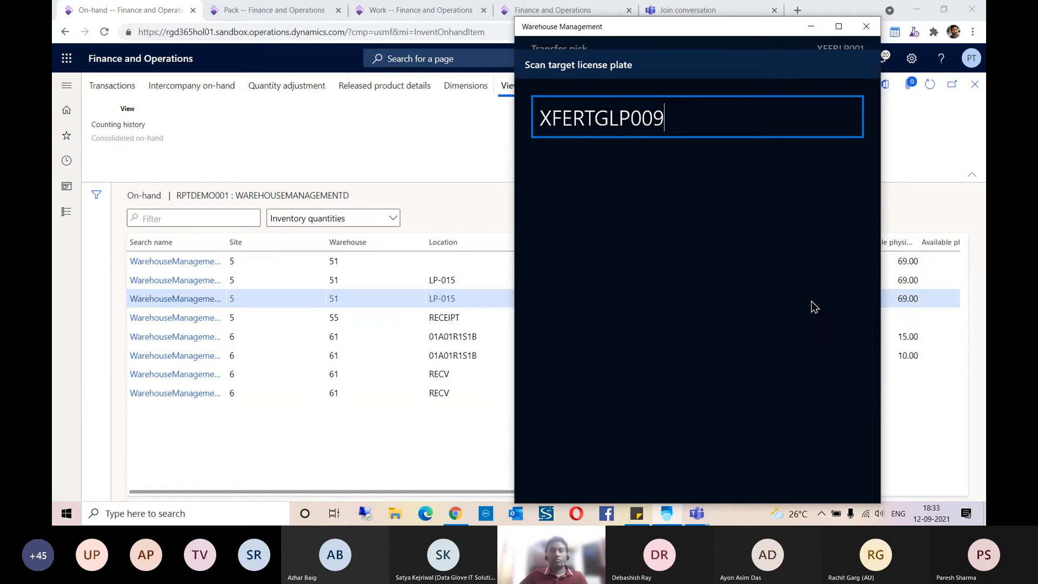
drag(672, 108, 526, 110)
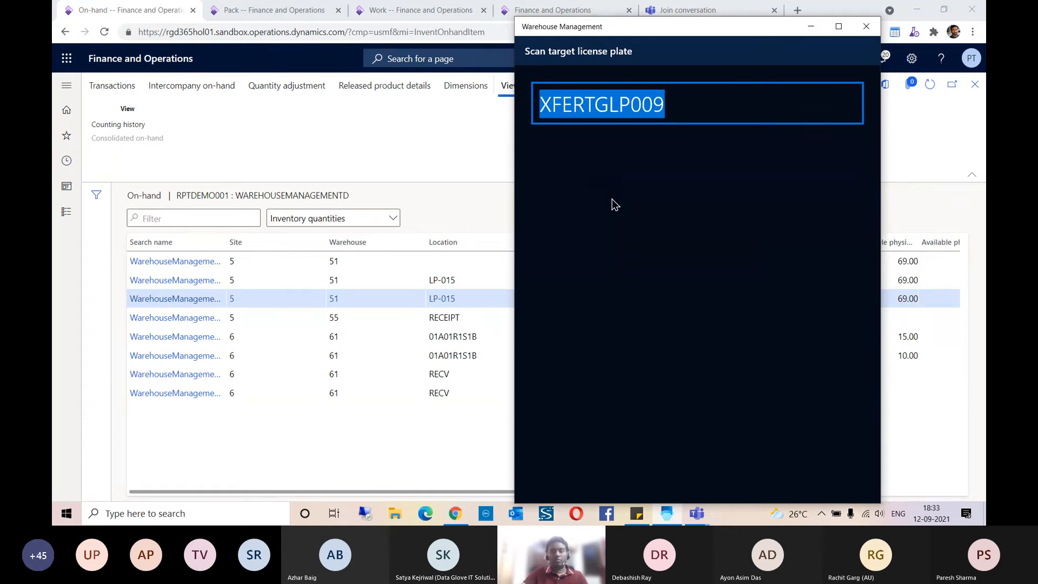
key(Return)
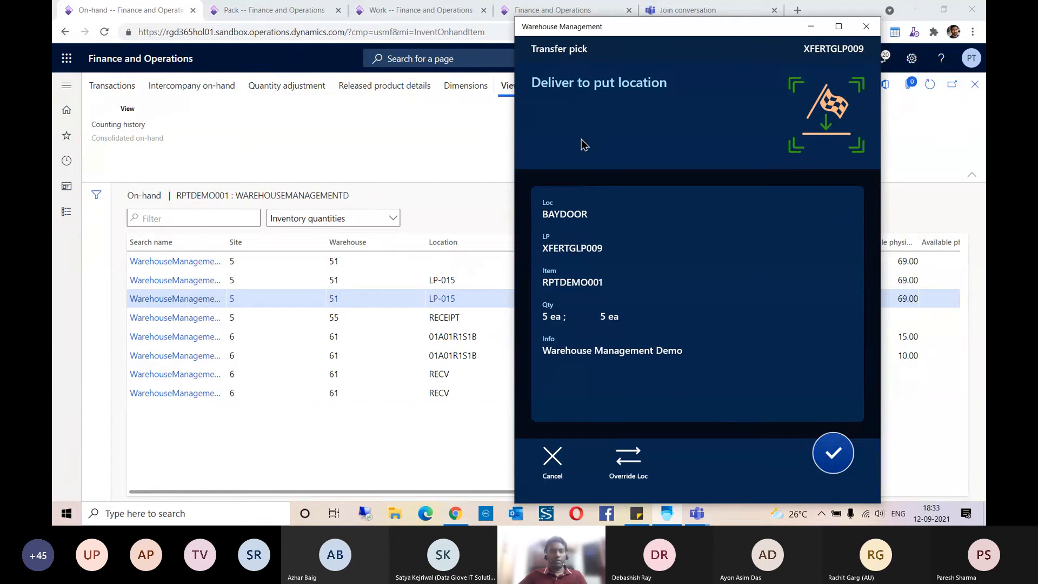
click(833, 454)
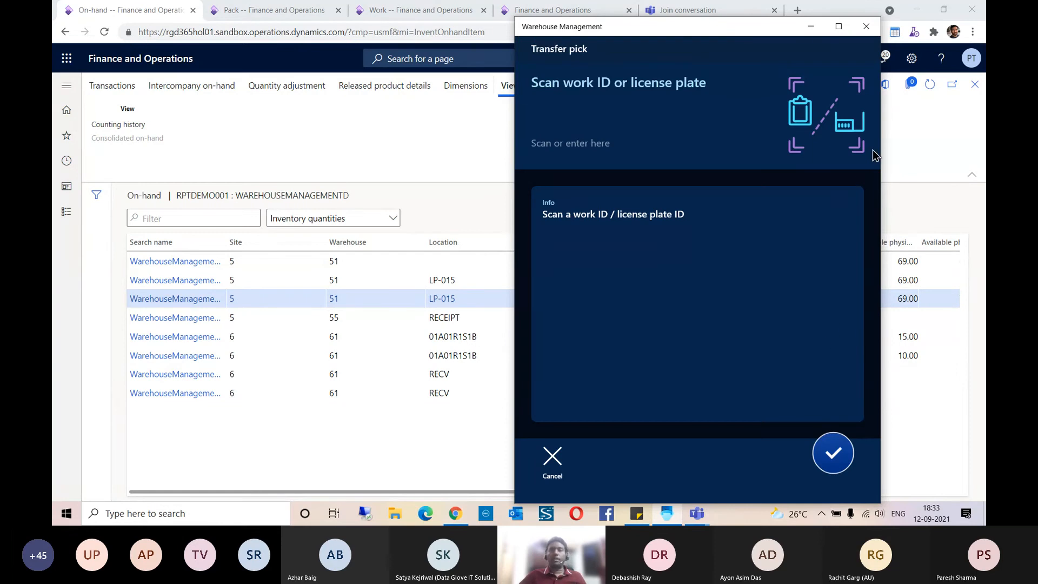
Return to the transfer work details in Finance and Operations and refresh the work status.
click(811, 26)
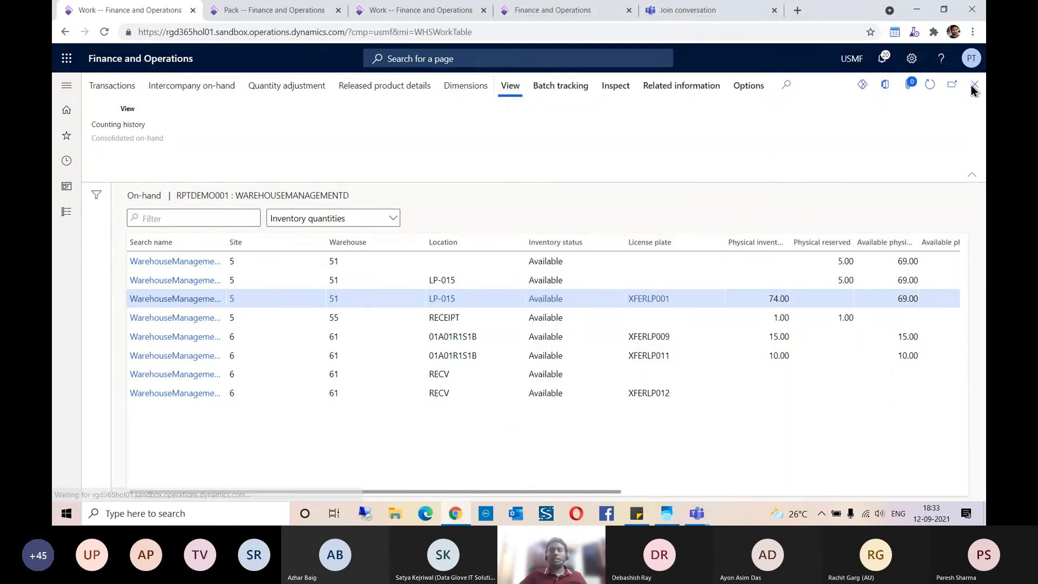
click(975, 83)
click(956, 474)
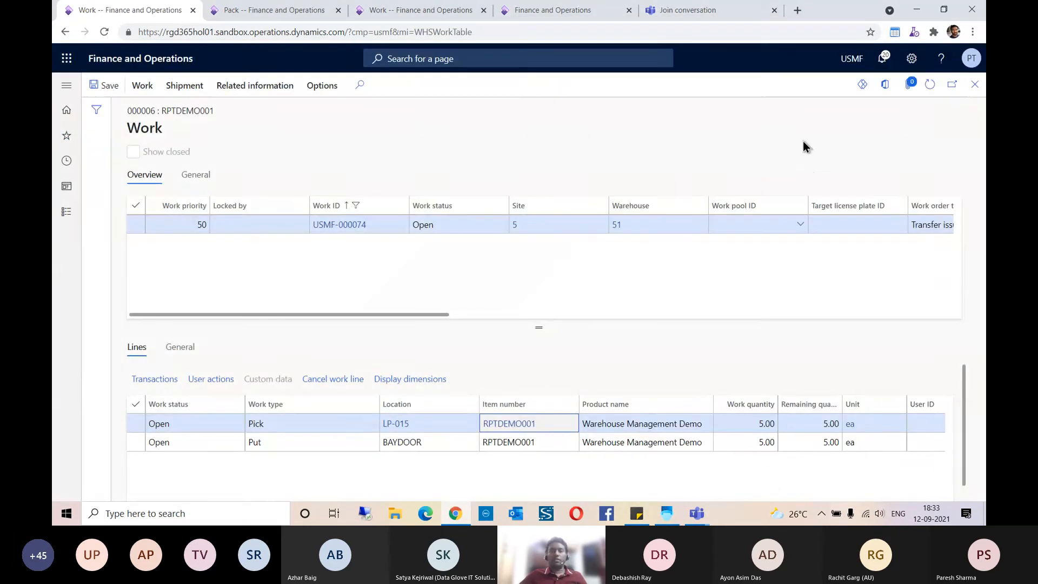
click(930, 84)
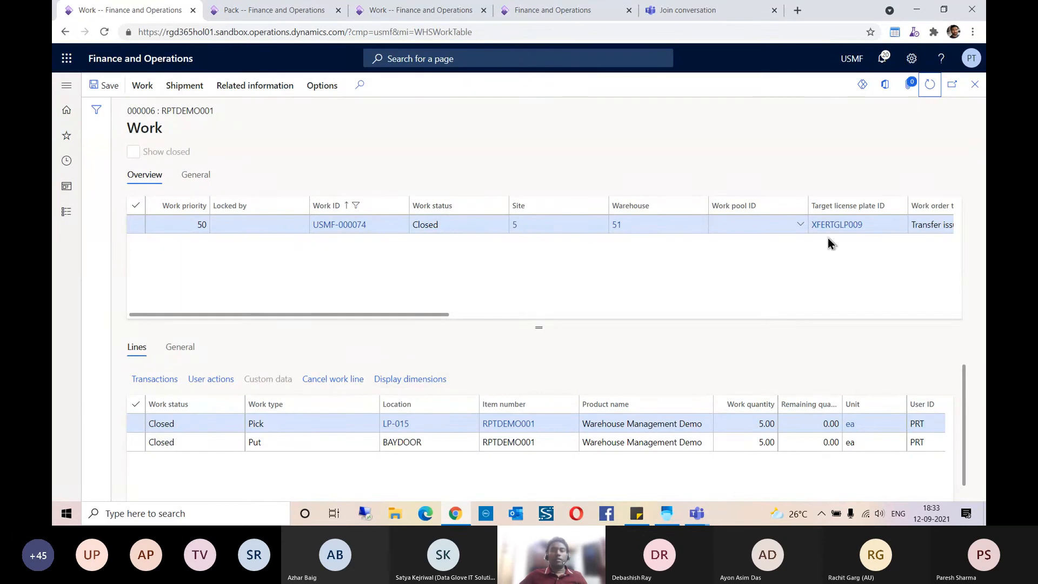
Examine the on-hand inventory of target license plate XFERTGLP009, then return to its license plate record.
click(838, 225)
click(839, 223)
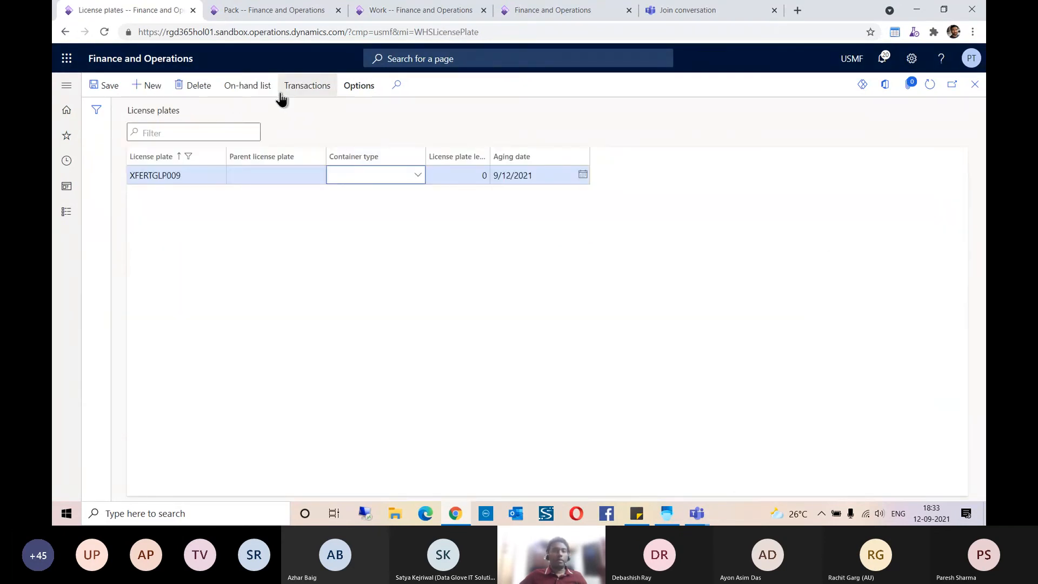
click(247, 91)
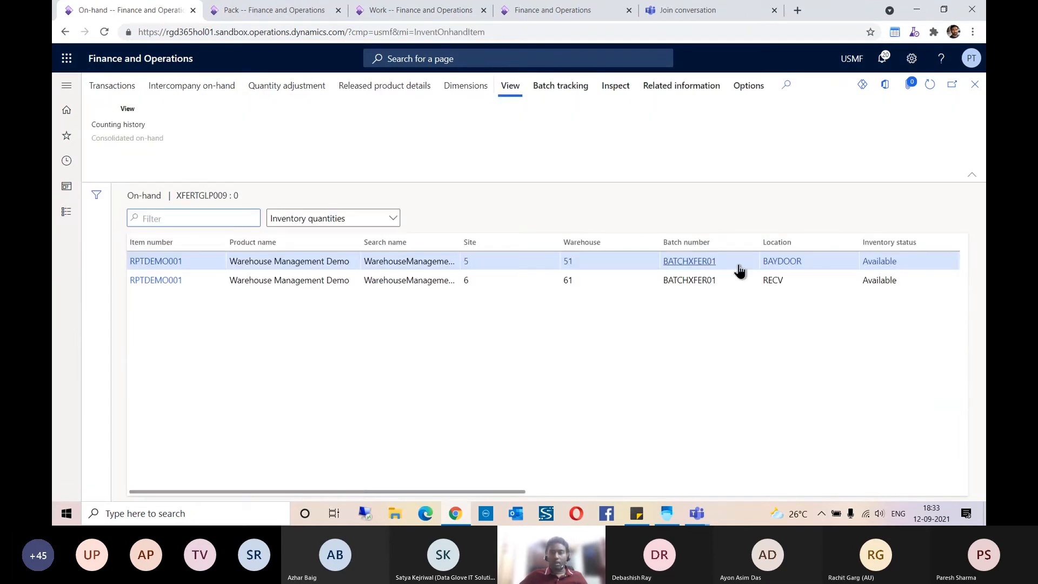
drag(497, 493, 419, 492)
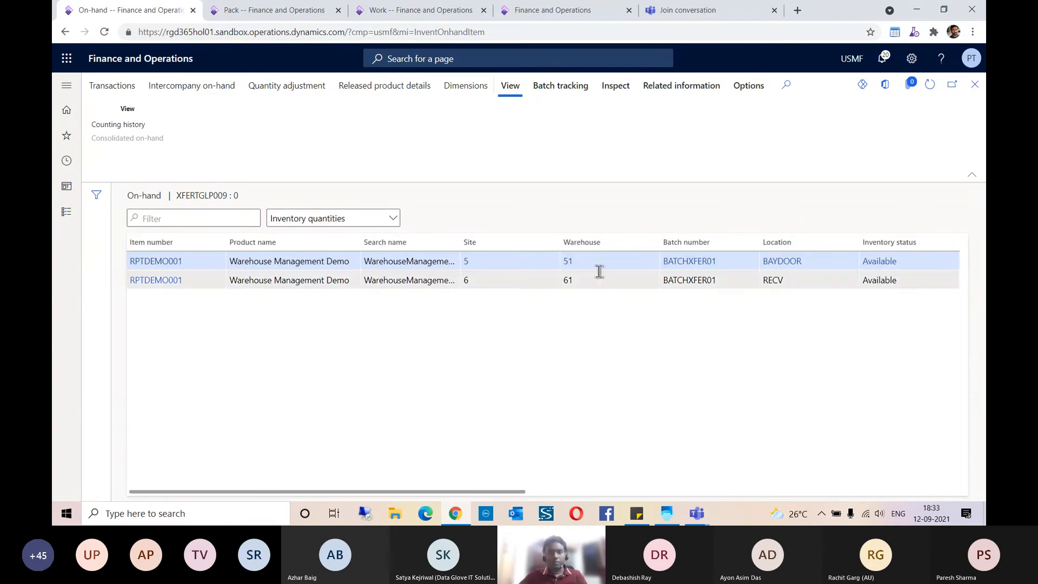
click(975, 87)
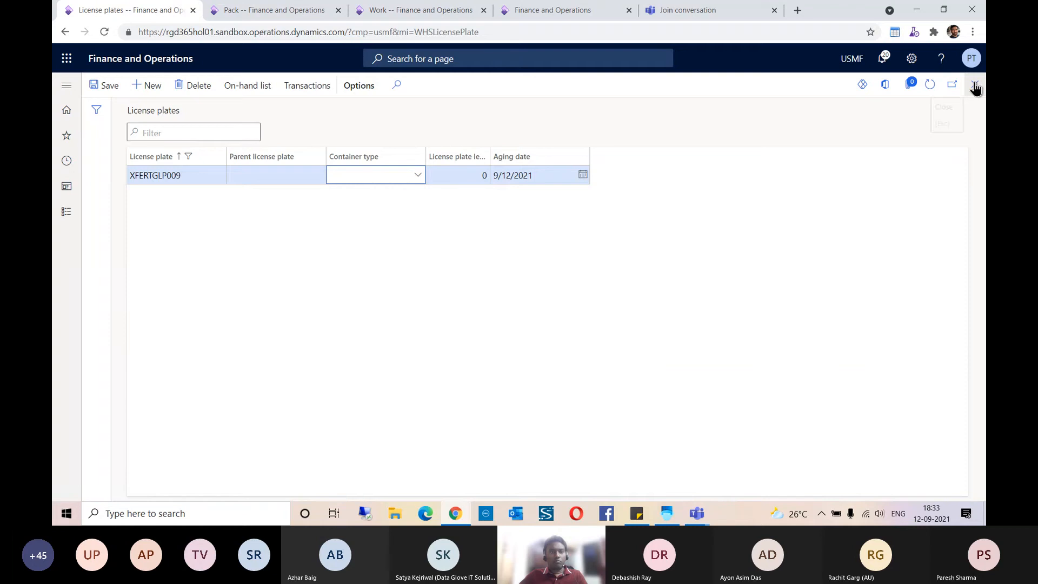
Leave the license plate record, refresh the transfer work details, and return to the outbound load details.
click(976, 85)
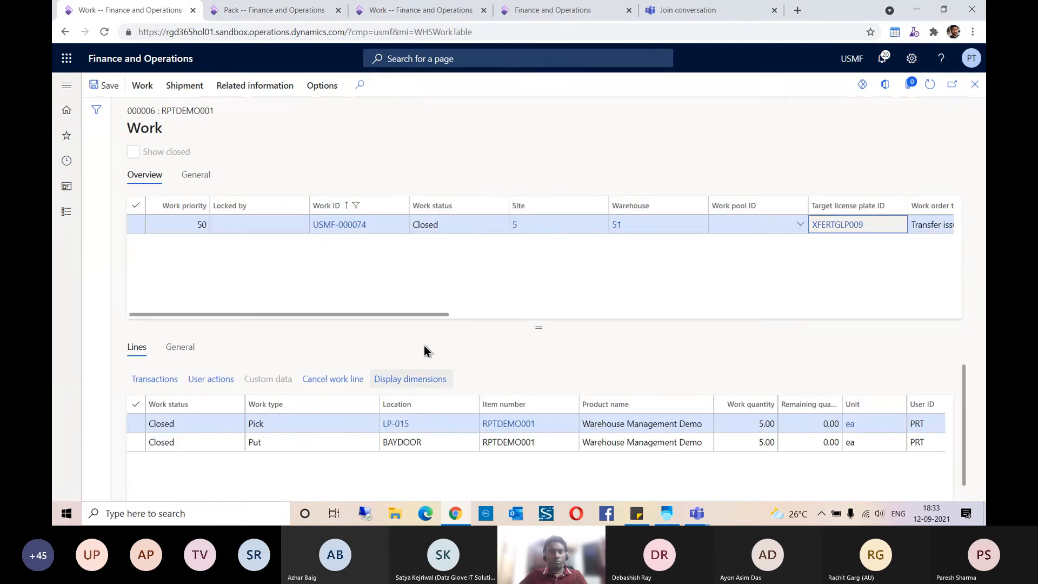
click(930, 85)
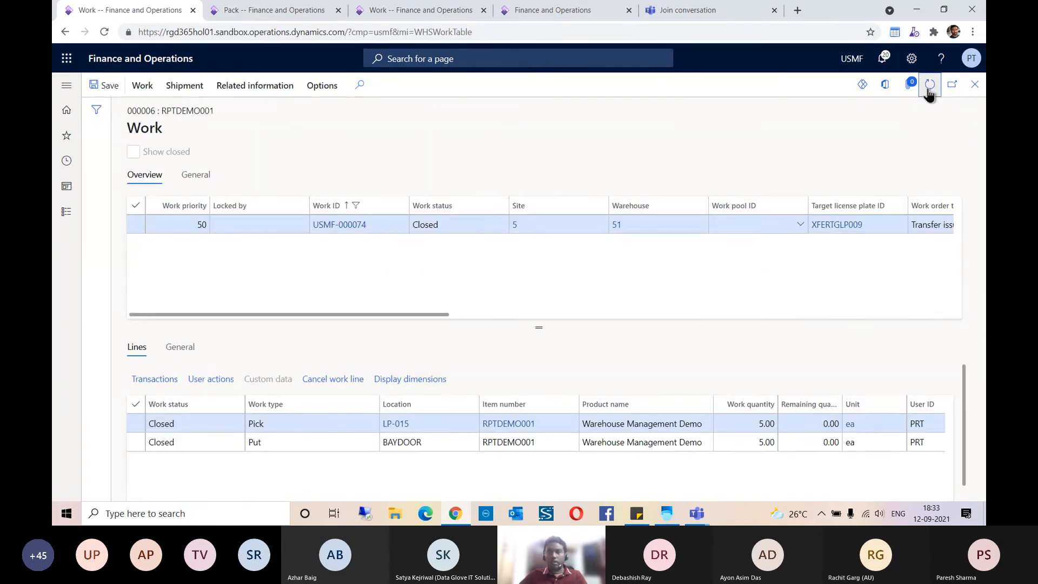
click(929, 88)
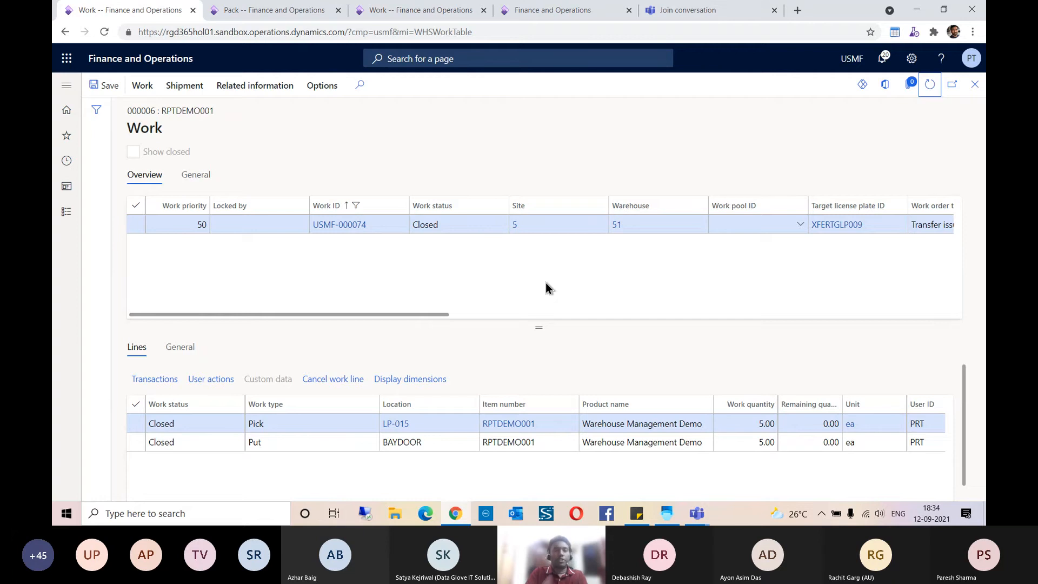
click(975, 84)
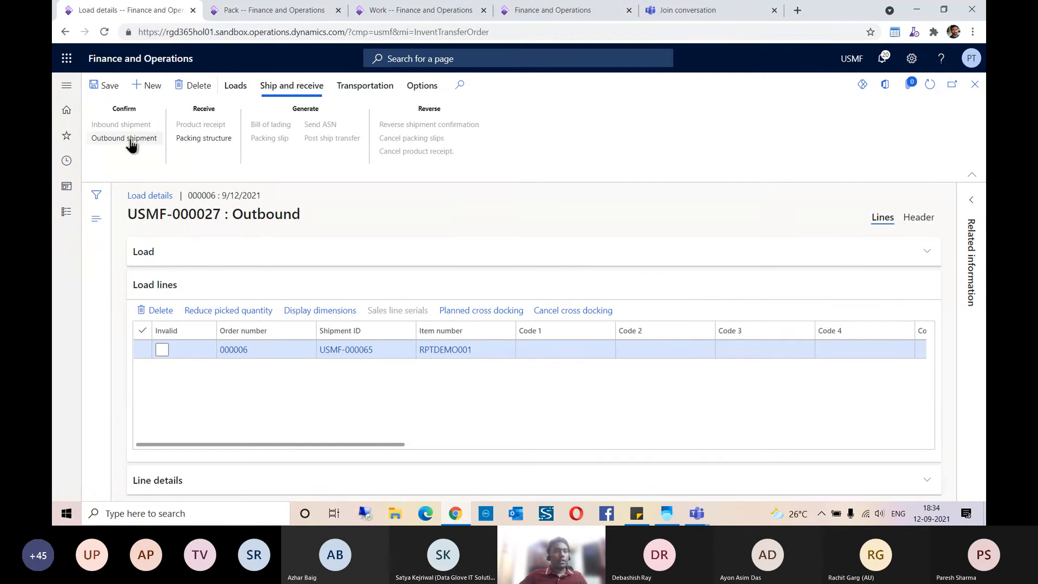
Confirm the load's outbound shipment with an actual shipped date of 9/12/2021.
click(130, 139)
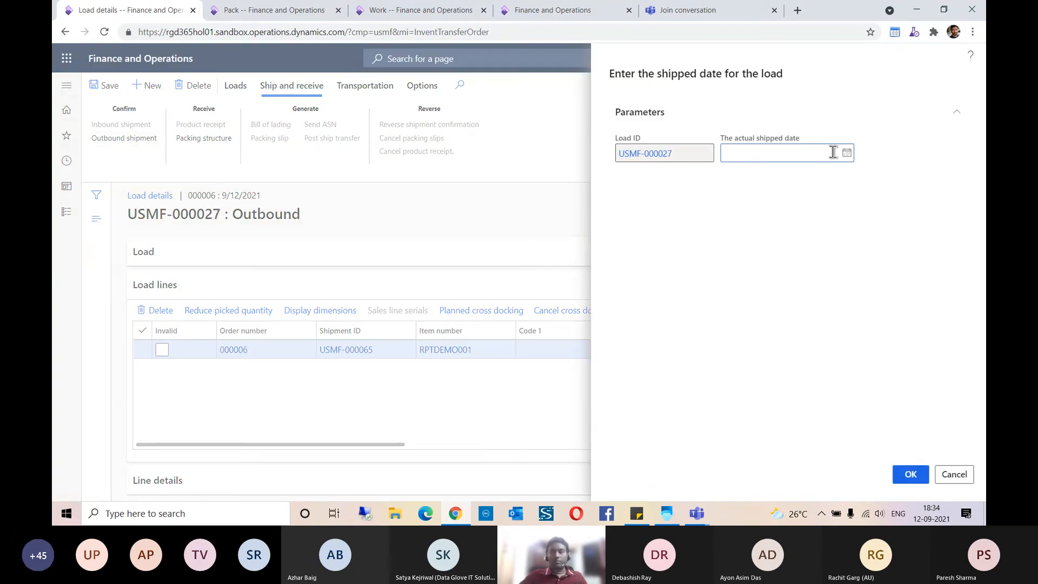
click(847, 153)
click(741, 273)
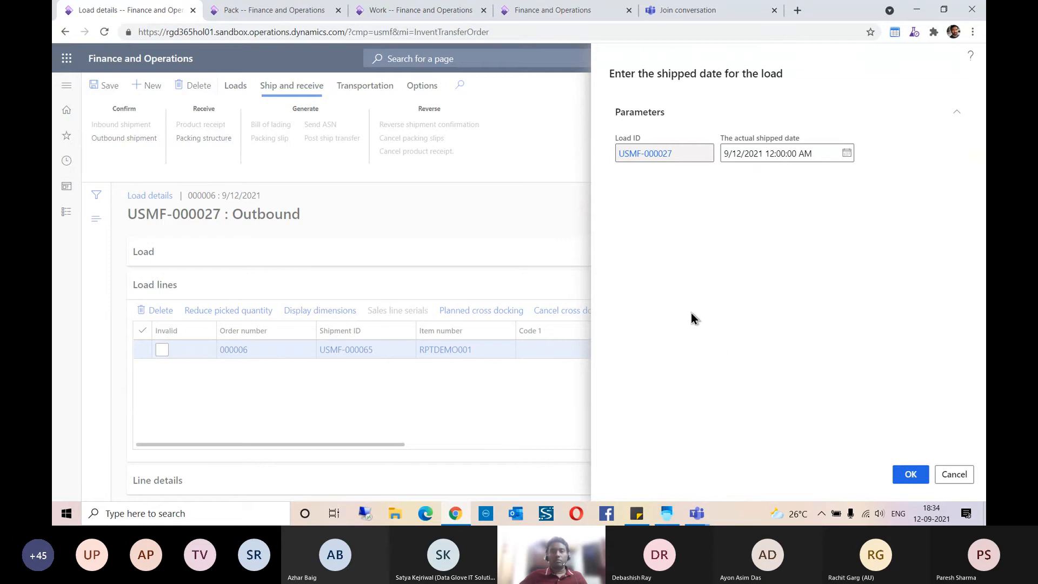
key(Return)
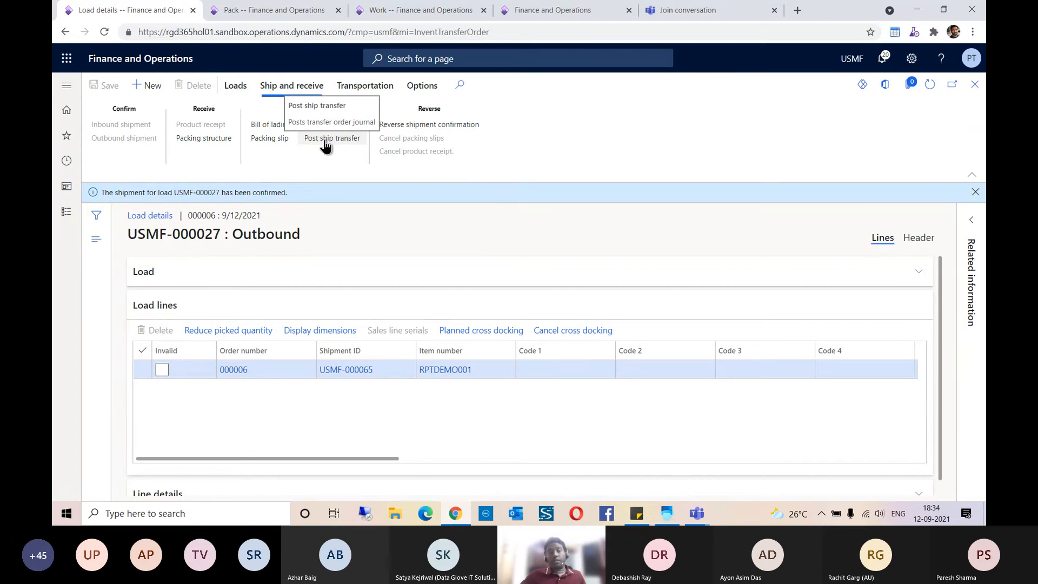
Post the load's ship transfer with an actual shipped date of 9/12/2021, then return to the transfer order and refresh it.
click(325, 140)
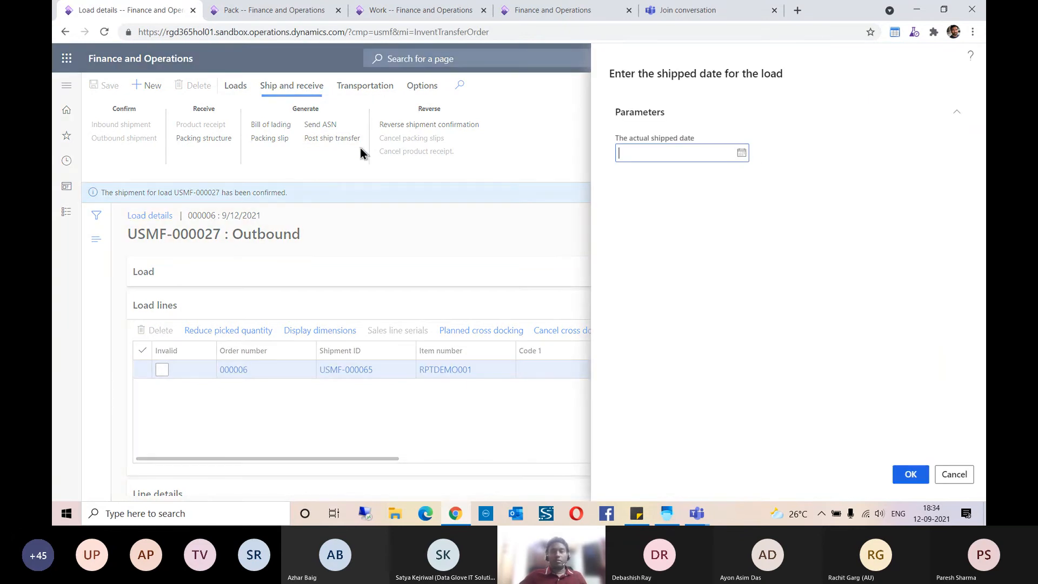
click(742, 155)
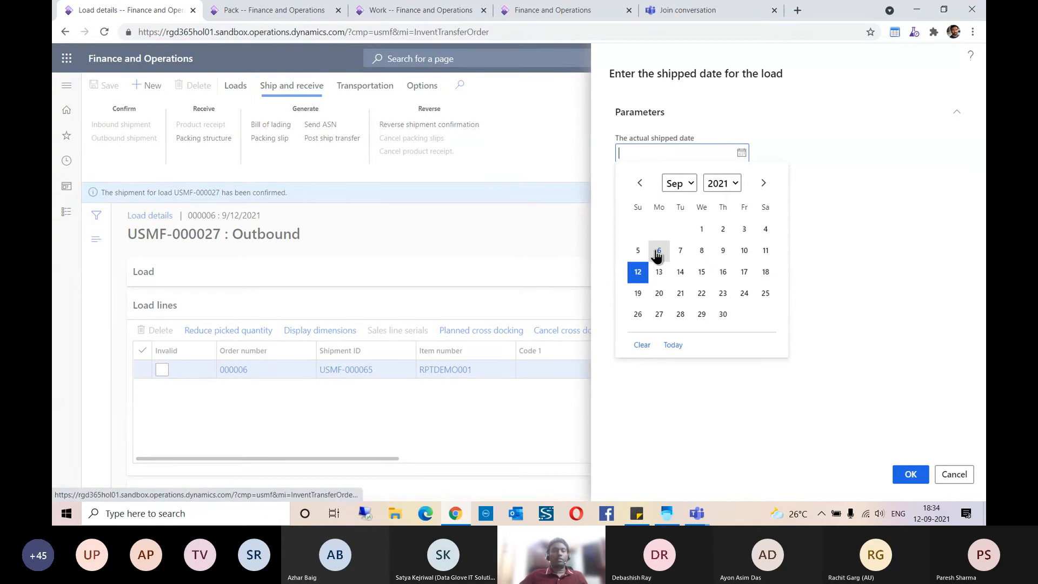
click(638, 277)
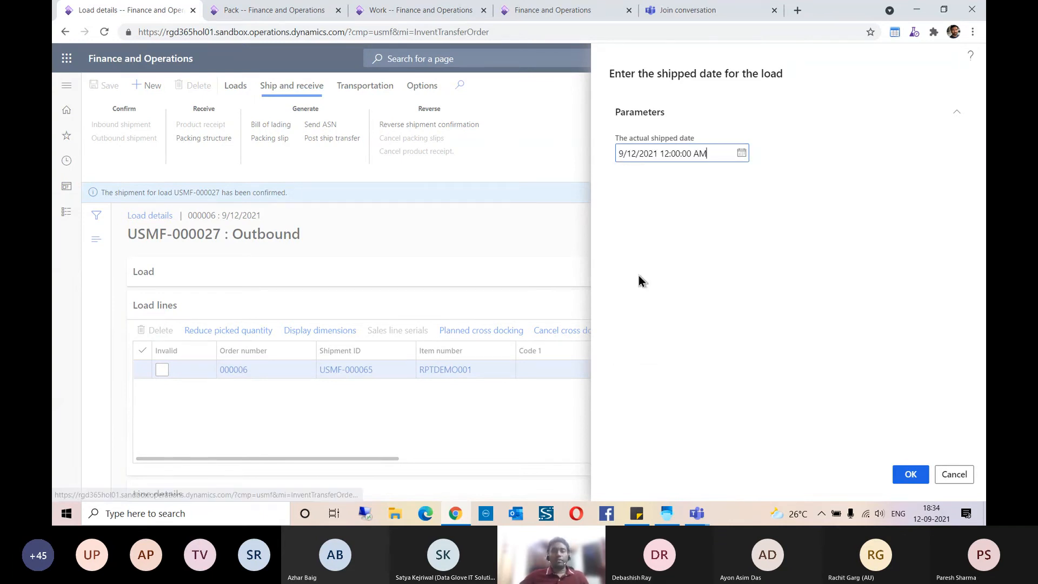
click(909, 474)
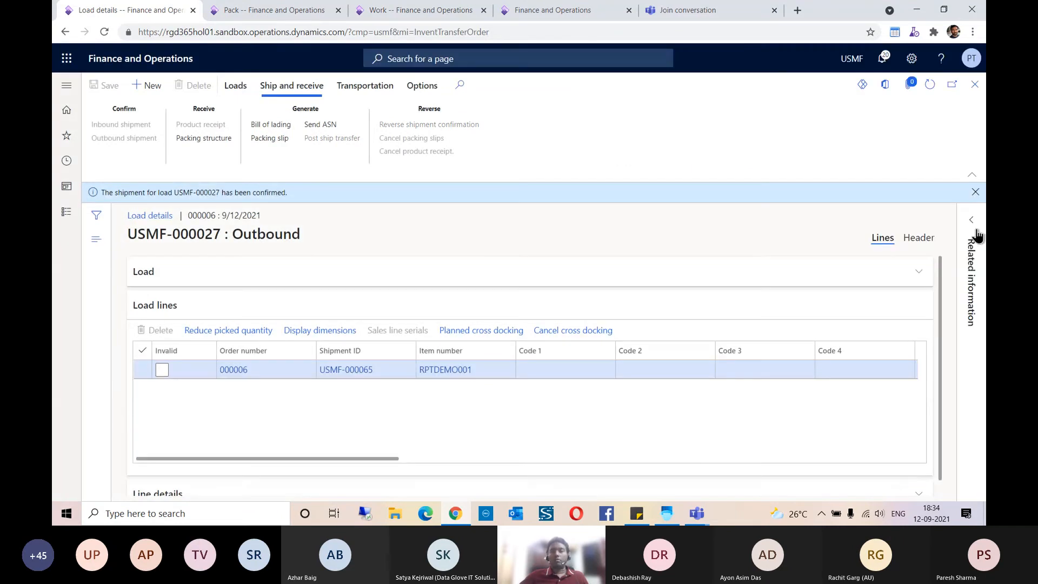
click(975, 192)
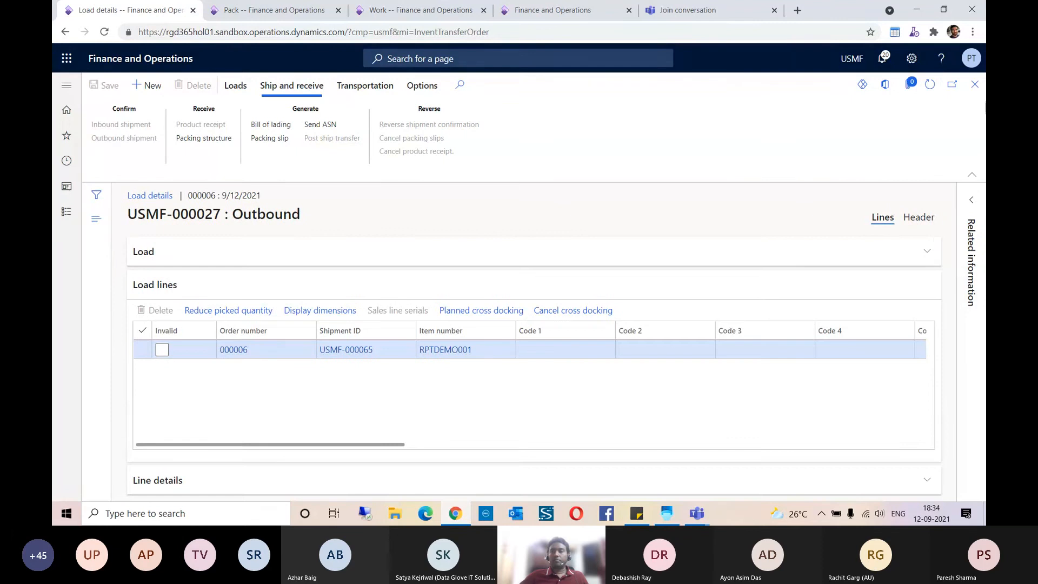
click(974, 87)
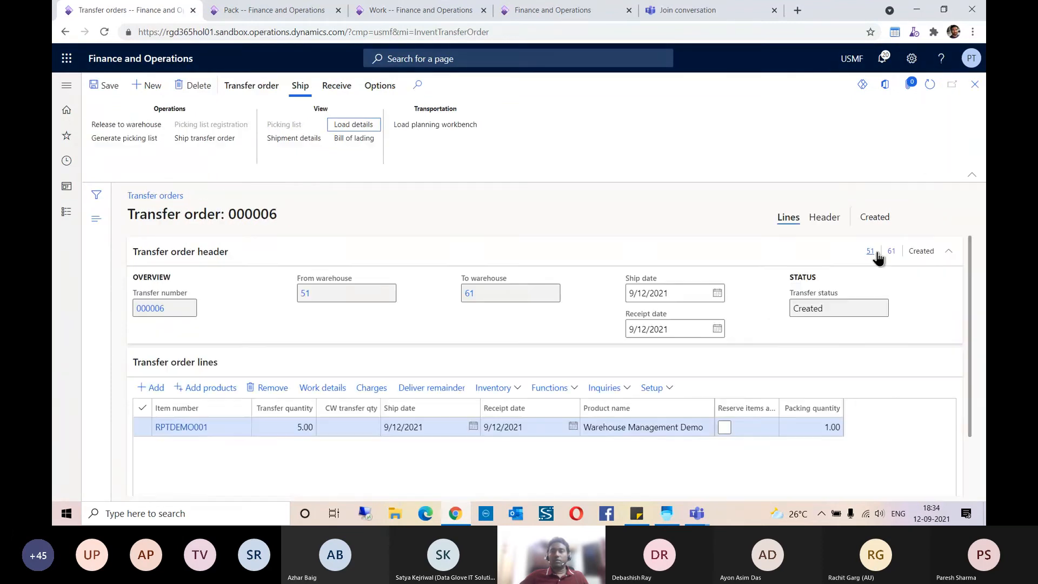
click(930, 88)
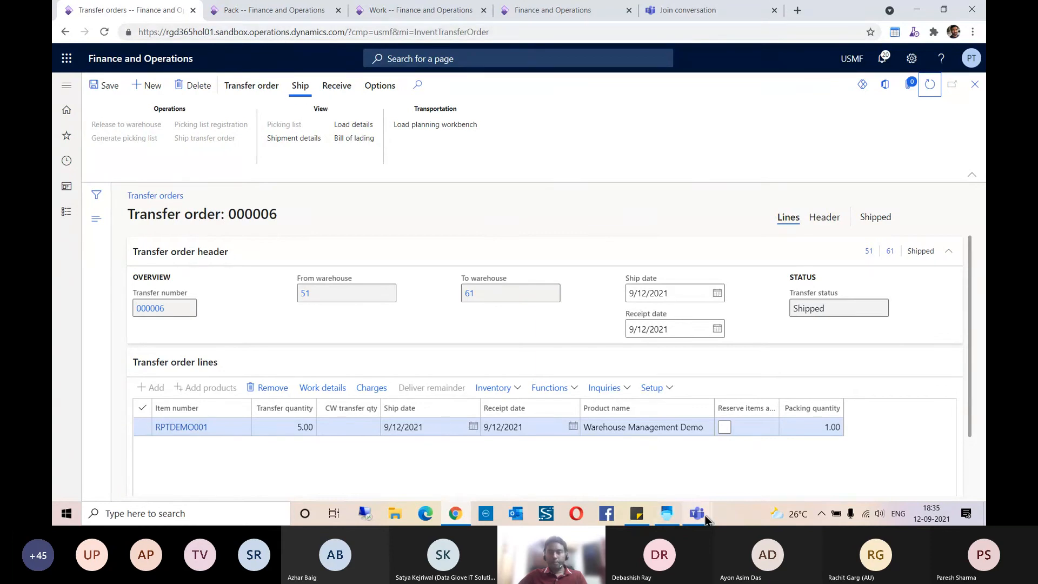
Switch to the Warehouse Management app, leave the transfer pick, and change the warehouse to 61.
click(667, 514)
click(567, 455)
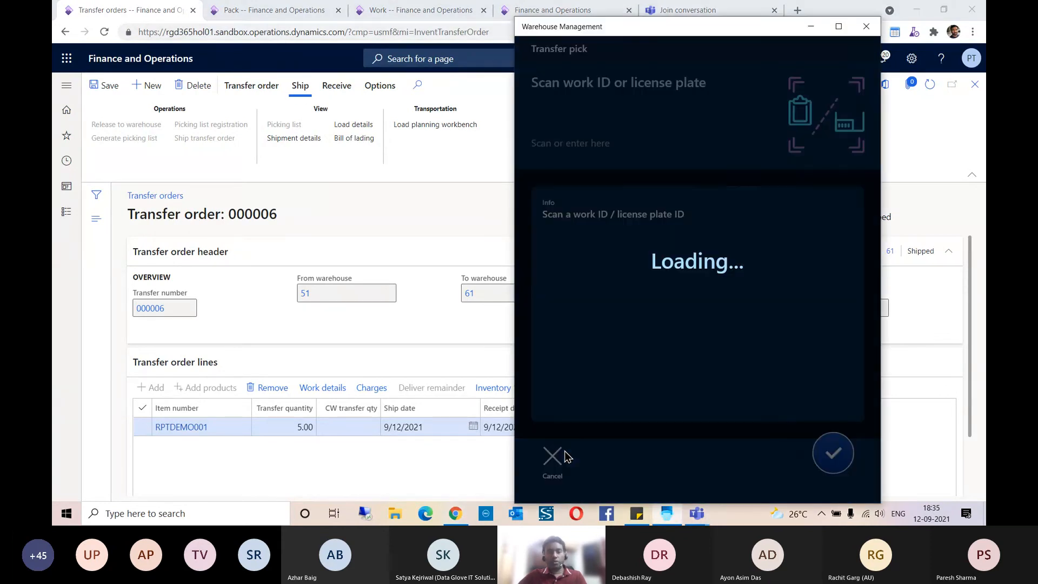
scroll(681, 391, down, 3)
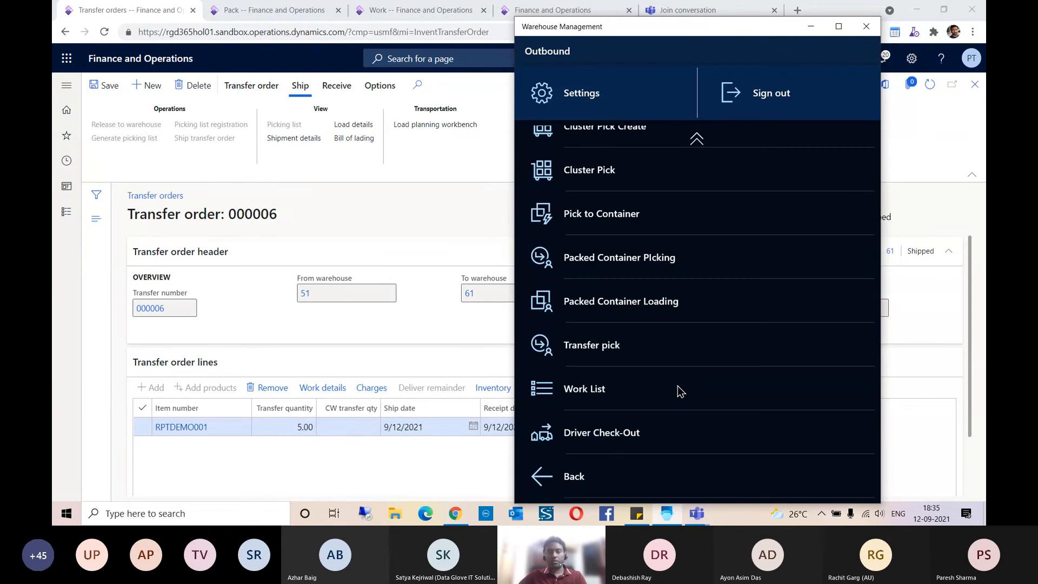
click(577, 481)
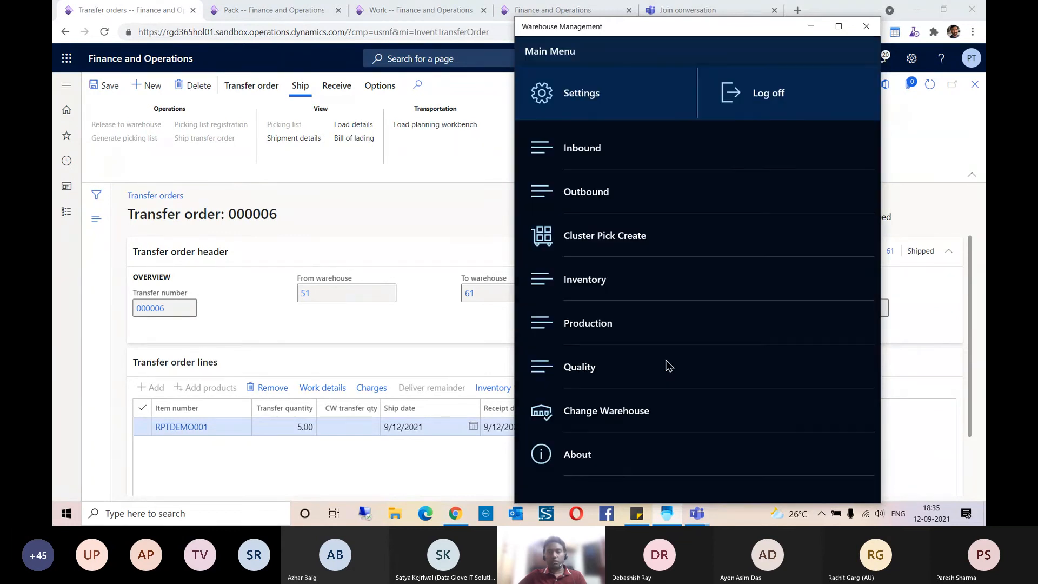
click(604, 413)
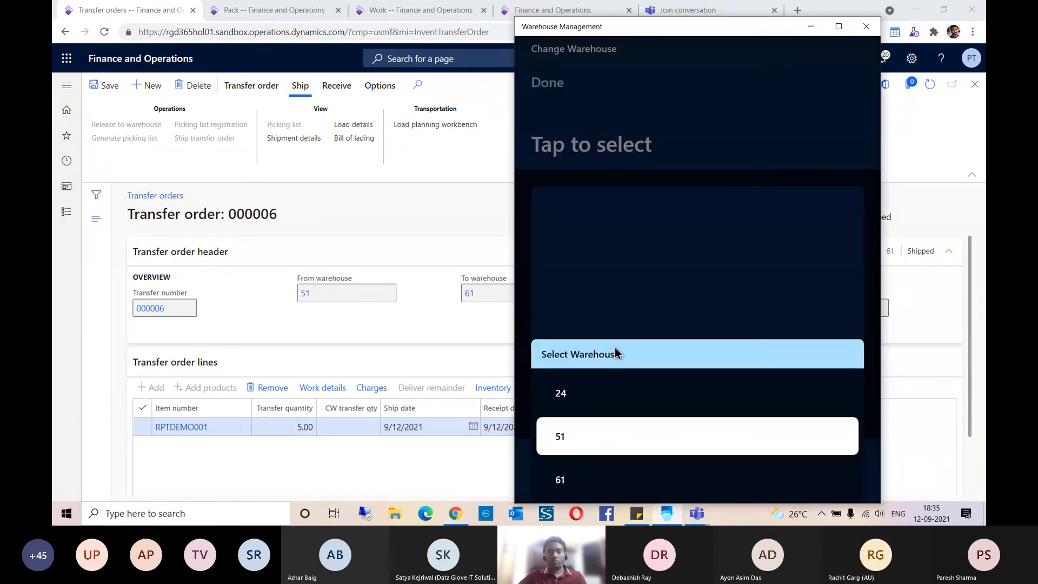
click(561, 480)
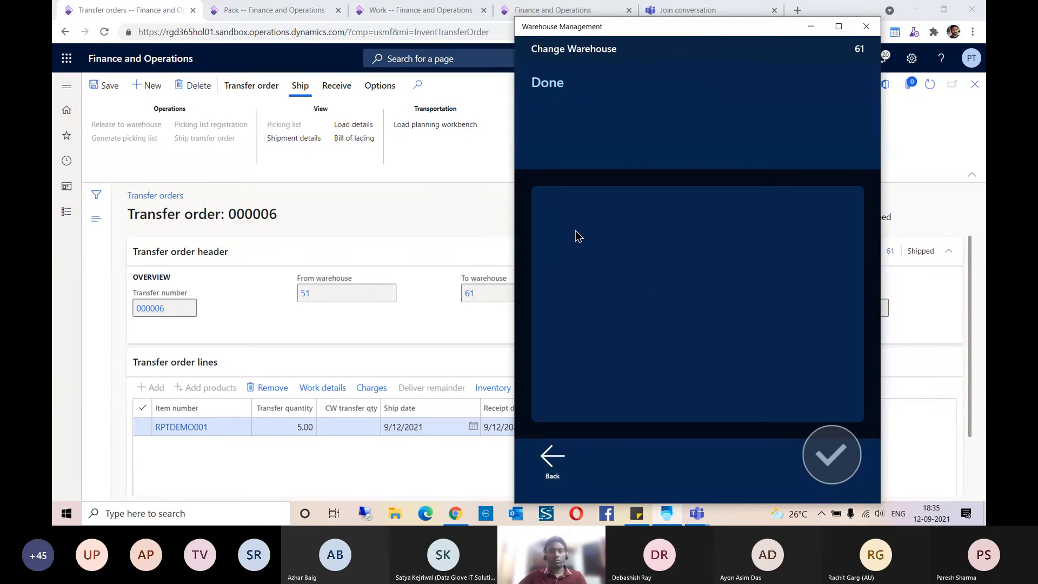
click(553, 457)
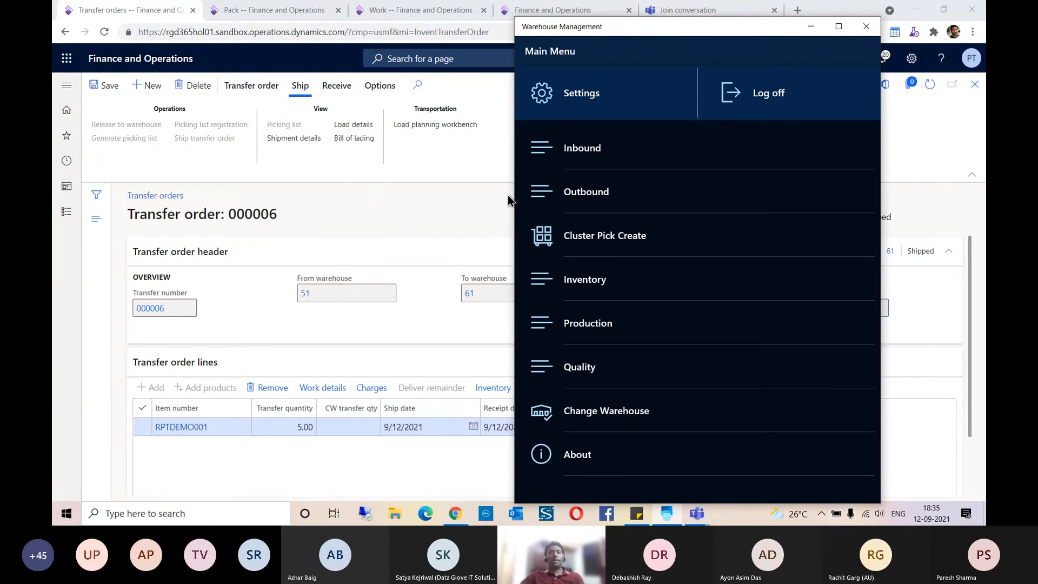
Start the inbound Transfer receive LP activity, then copy the target license plate ID from the order line's work details in Finance and Operations.
click(597, 149)
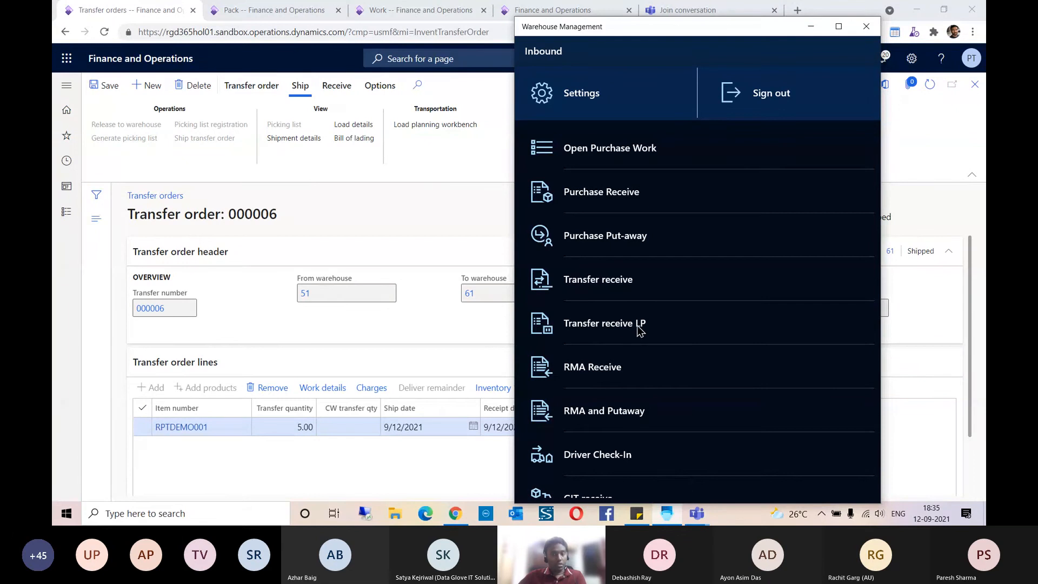
click(621, 326)
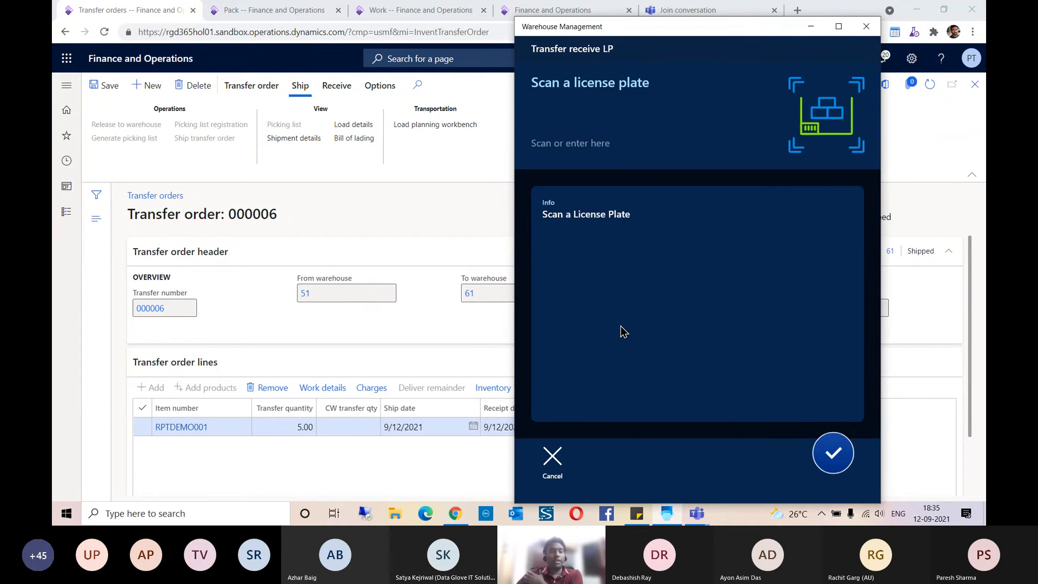
click(384, 208)
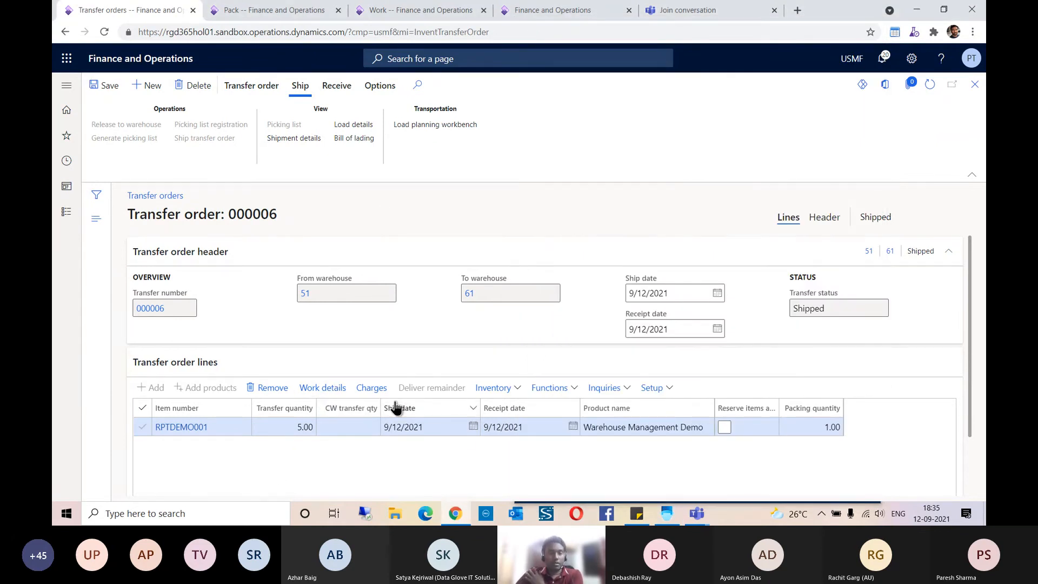
click(324, 387)
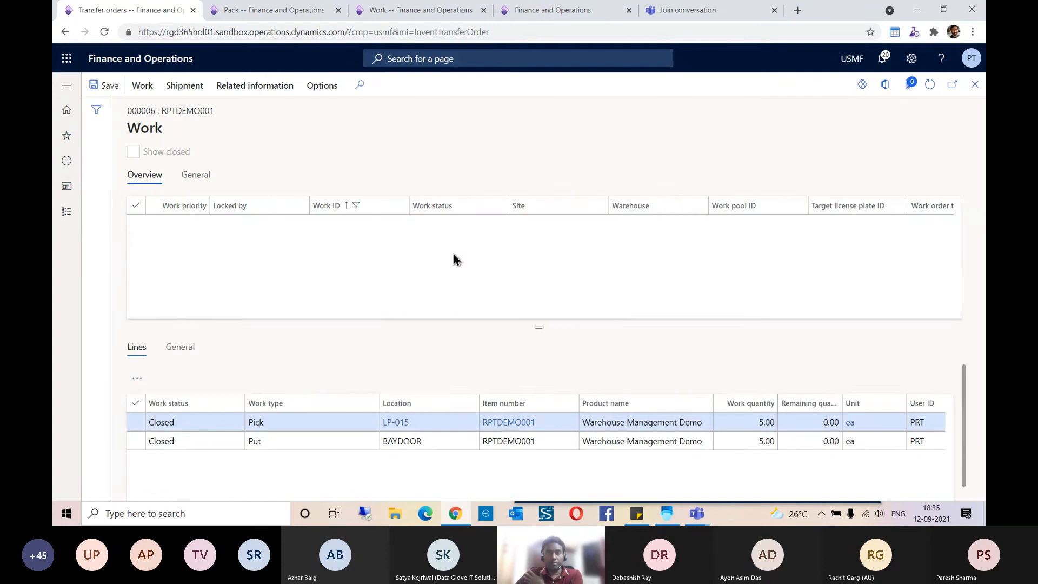
click(819, 226)
drag(819, 227, 813, 227)
key(ctrl+c)
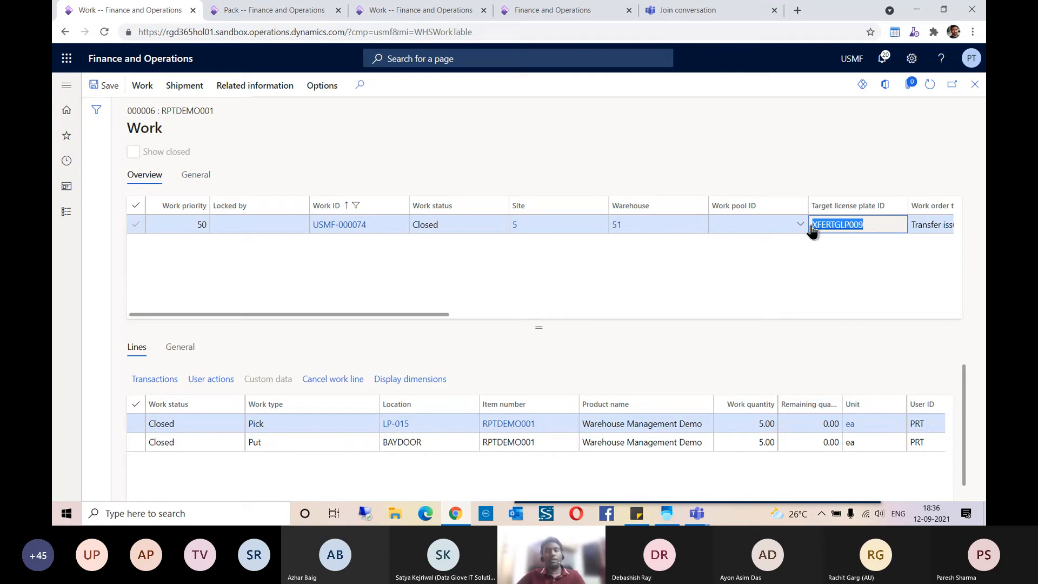
In the Warehouse Management app, enter XFERTGLP009 as the license plate to receive.
key(alt+Tab)
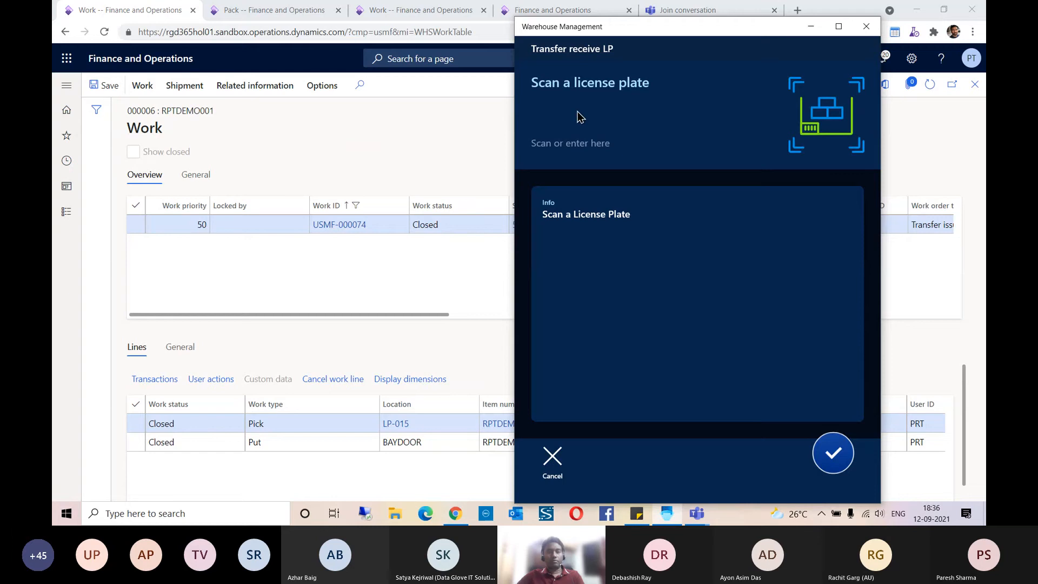
click(578, 111)
key(ctrl+v)
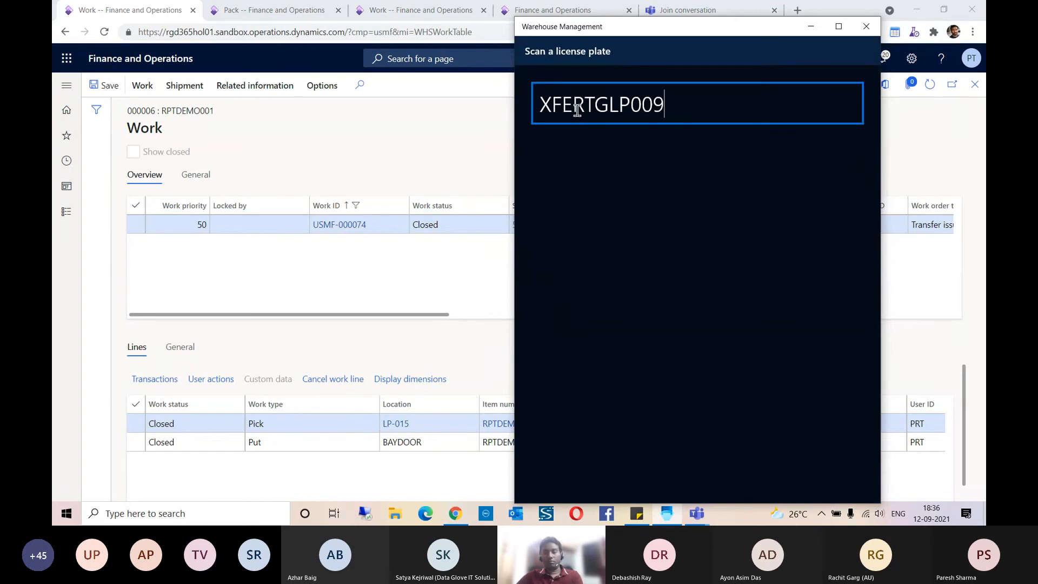
key(Return)
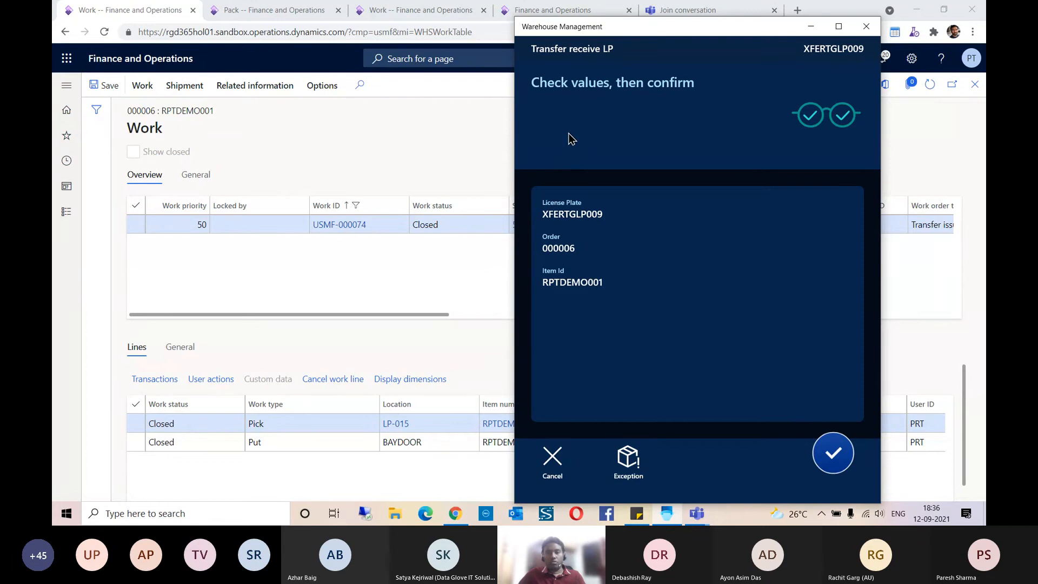
Confirm the license plate receipt, the pick from RECV, and the put to location 01A01R1S1B.
click(846, 456)
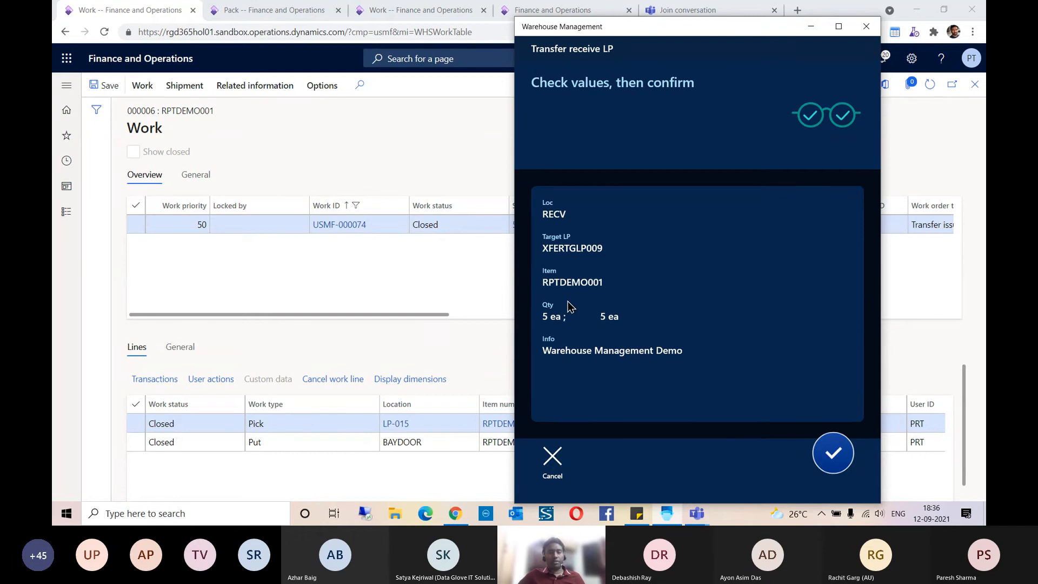
click(833, 454)
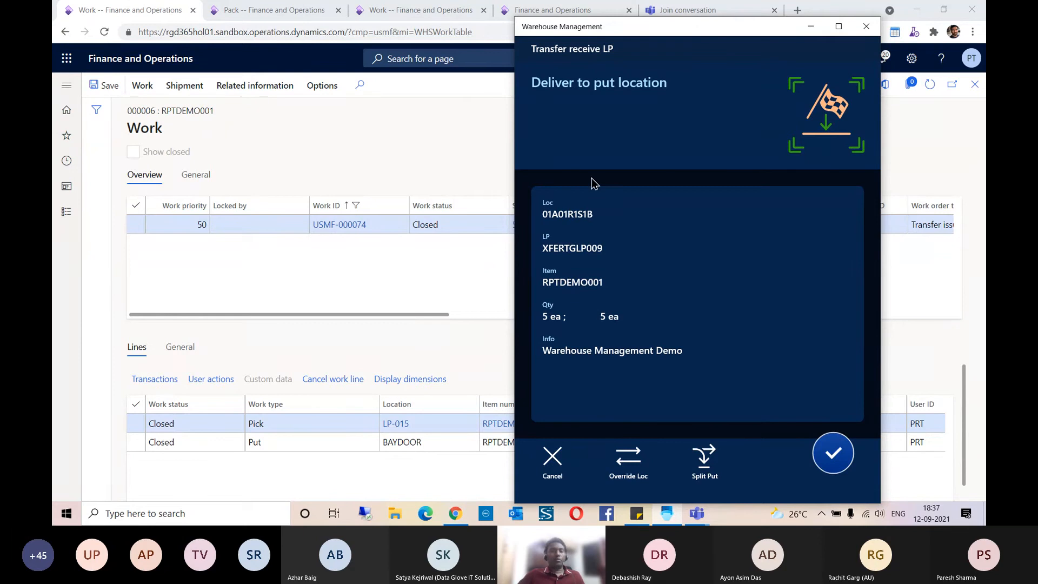
click(833, 452)
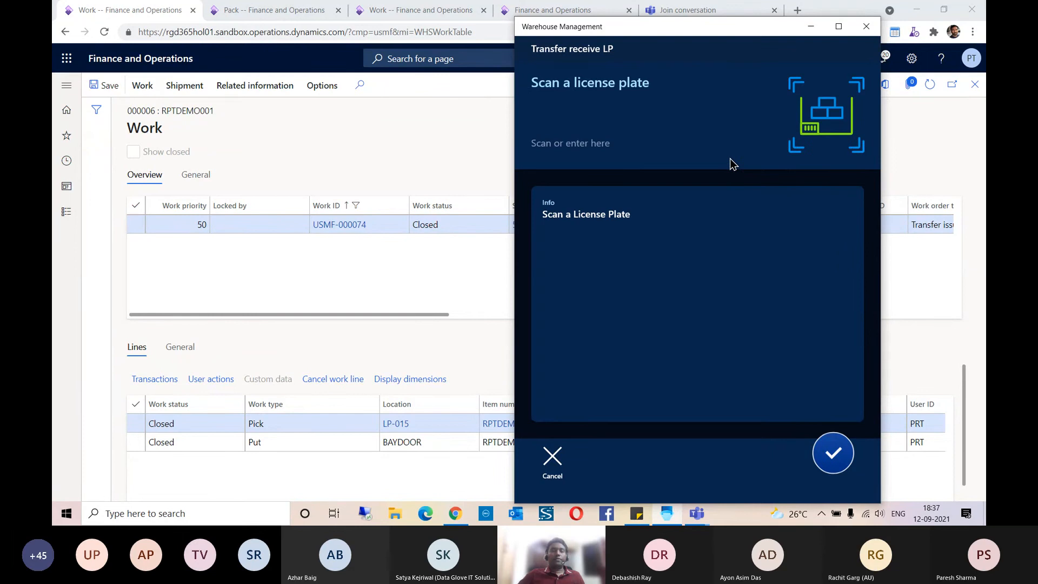
Return to the transfer order in Finance and Operations to check its status, then bring back the Warehouse Management app.
click(469, 277)
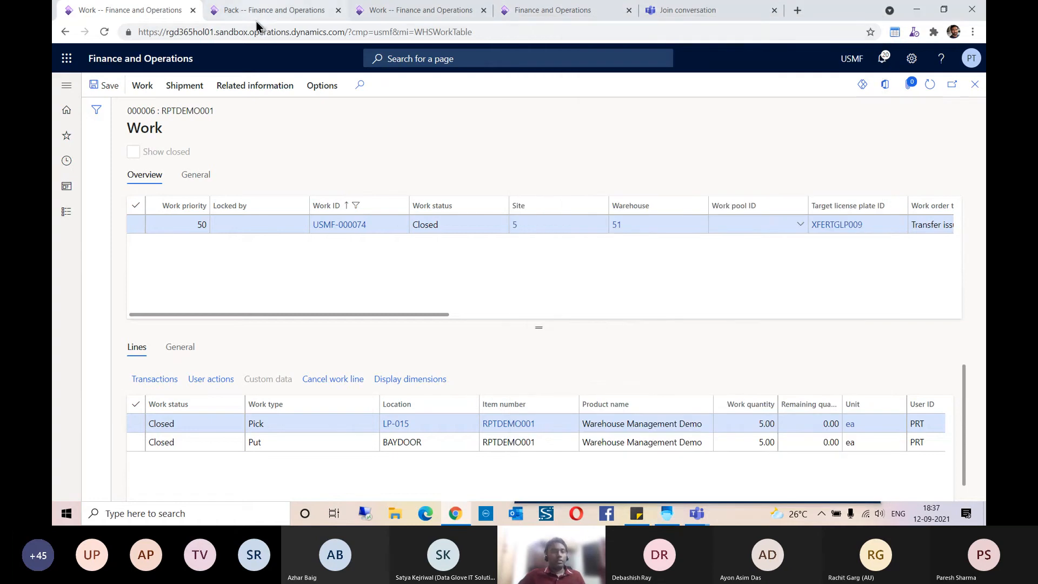
click(975, 84)
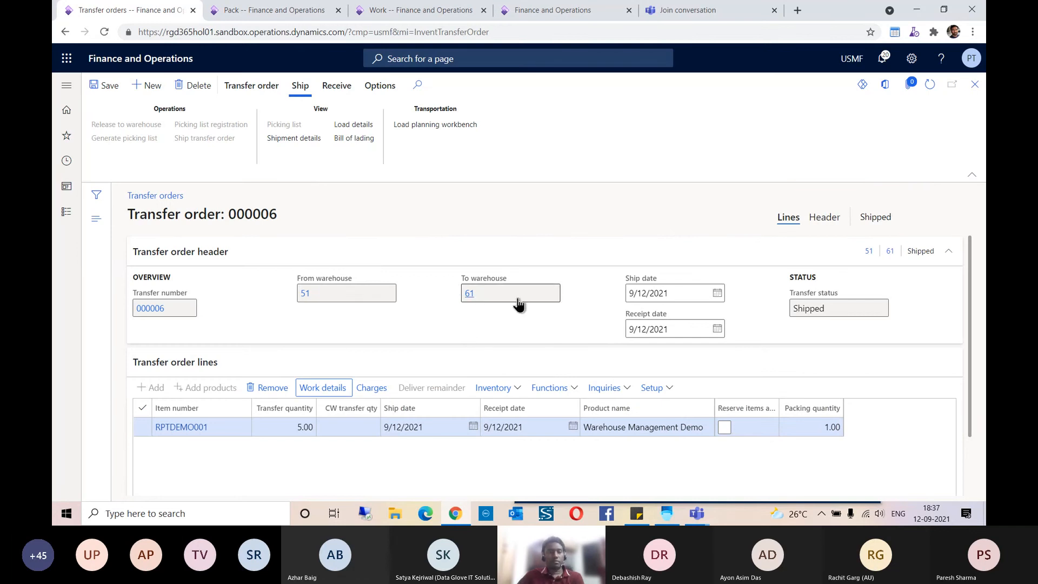
mouse_move(518, 304)
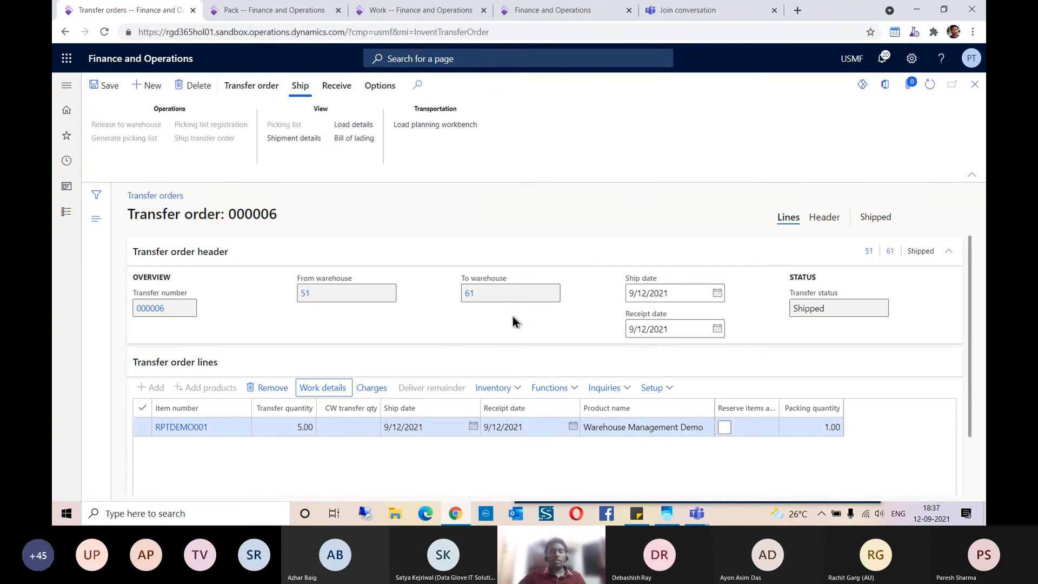
click(666, 513)
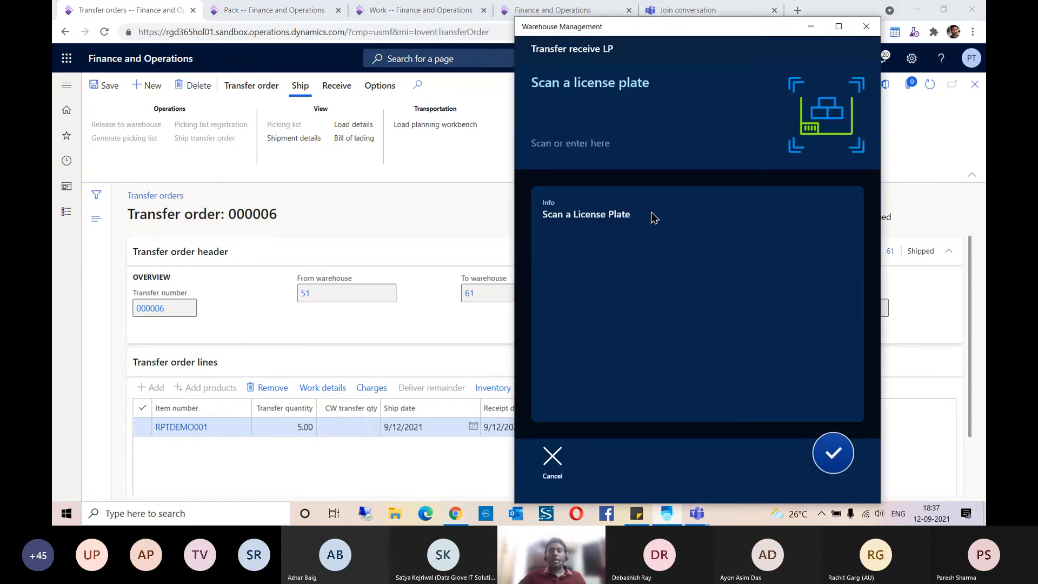
Leave the Transfer receive LP activity, return to the main menu, and change the working warehouse to 24.
click(554, 464)
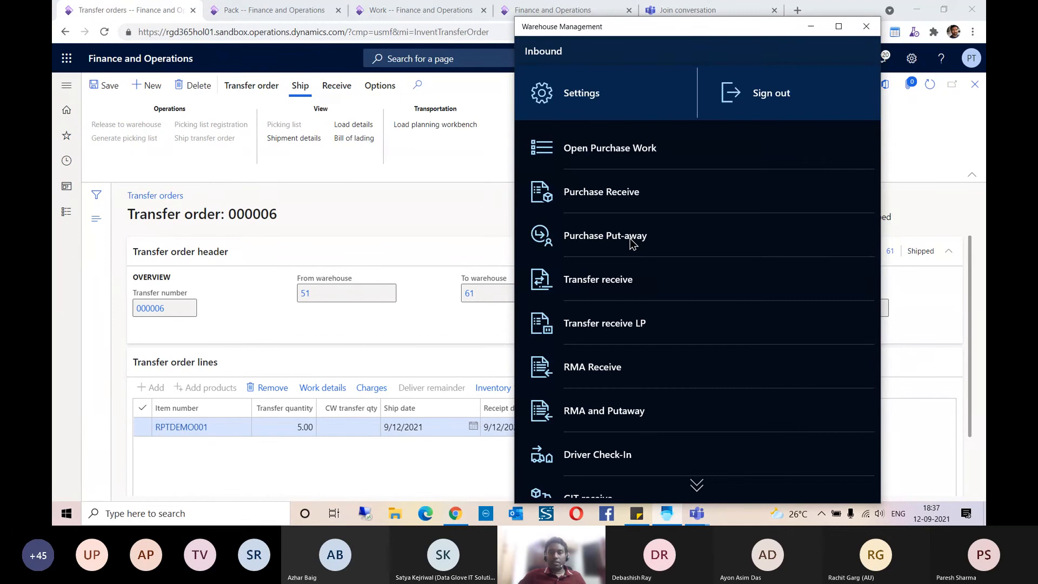
scroll(633, 244, down, 3)
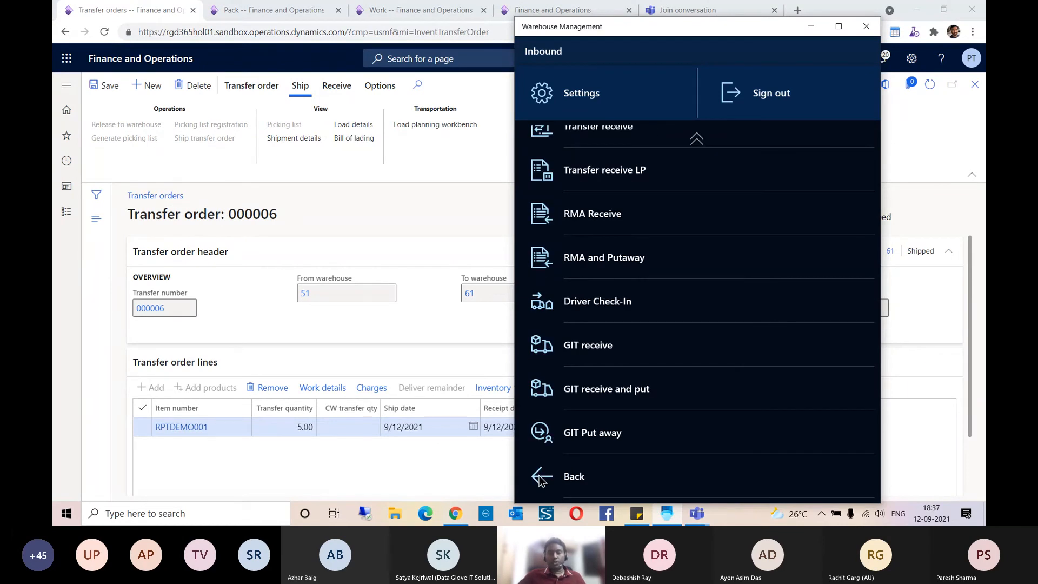
click(559, 477)
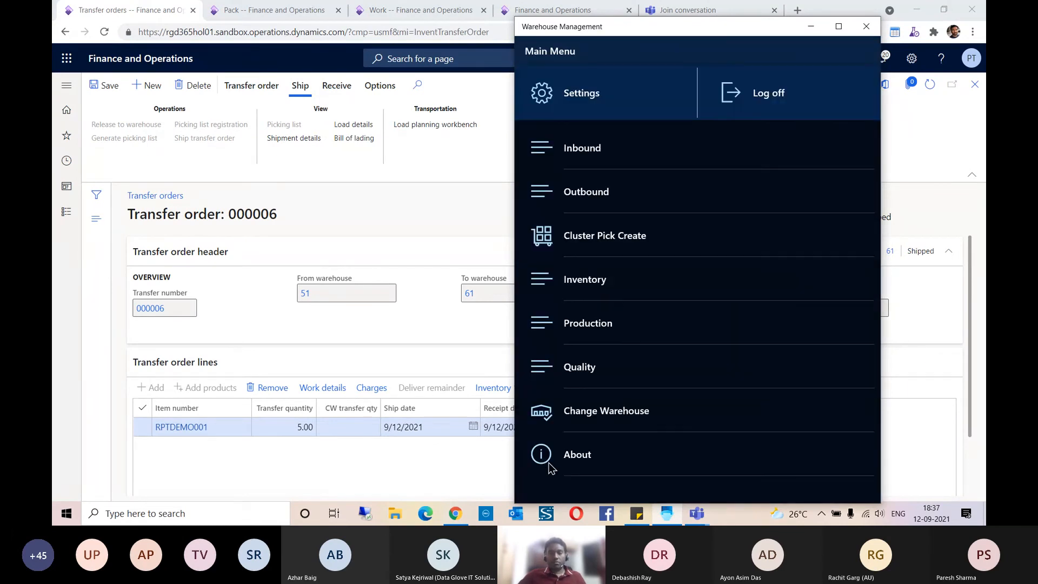
click(590, 412)
click(575, 407)
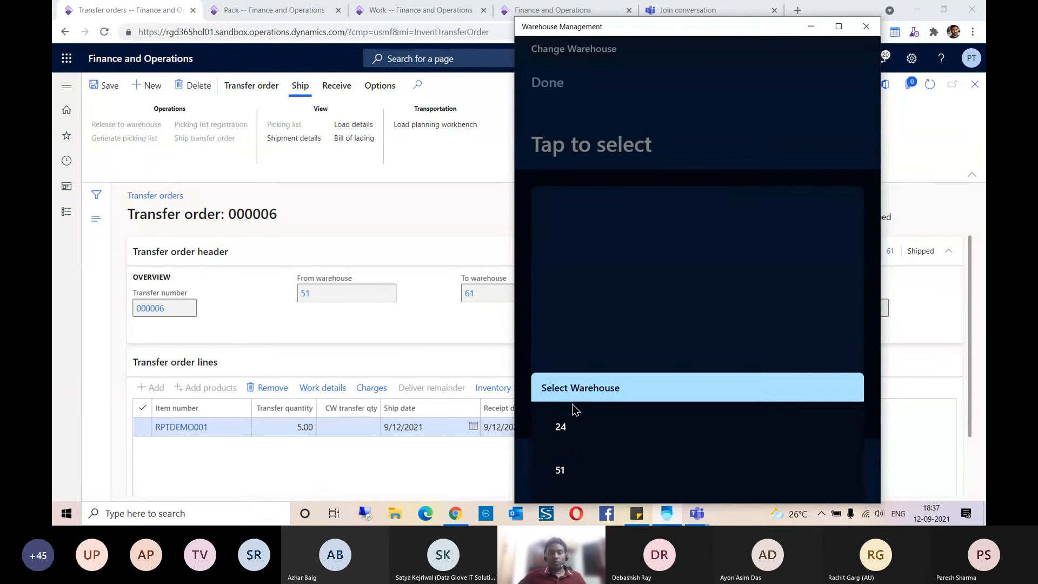
click(549, 457)
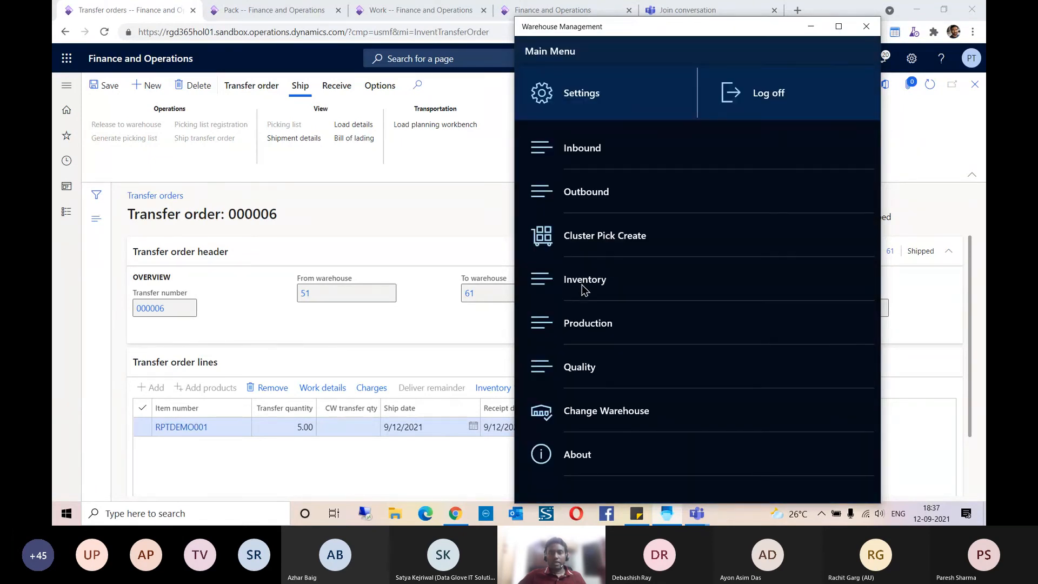
Start the LP Inquiry activity for inventory, then switch to Finance and Operations and open the favorite Released products list.
click(581, 281)
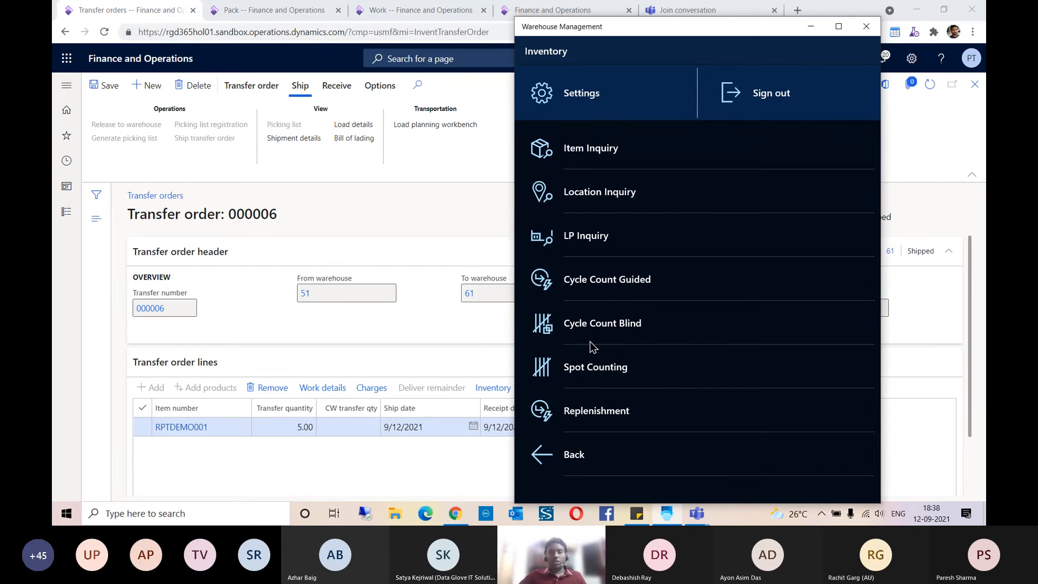
click(586, 241)
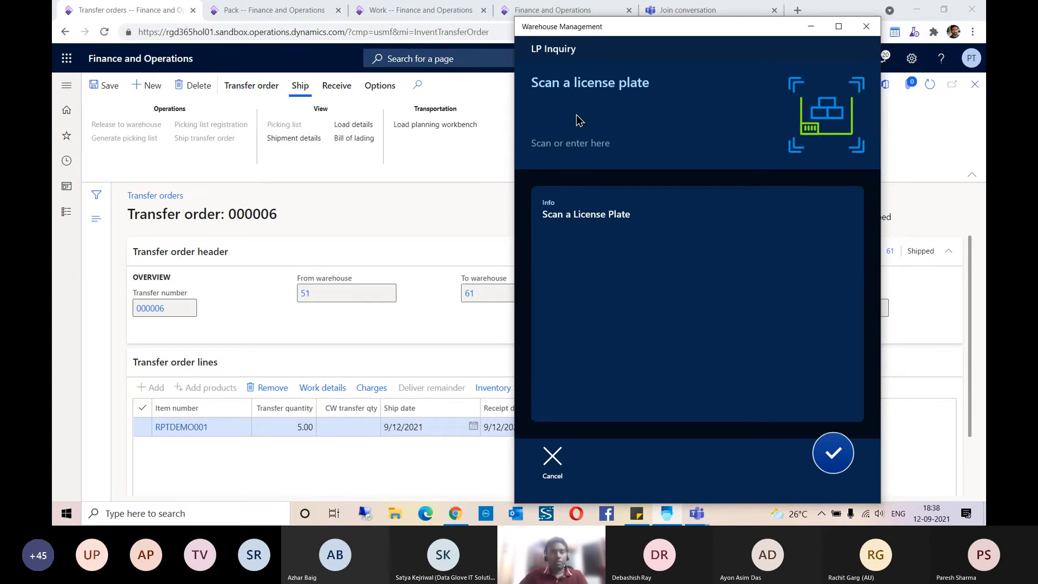
click(394, 216)
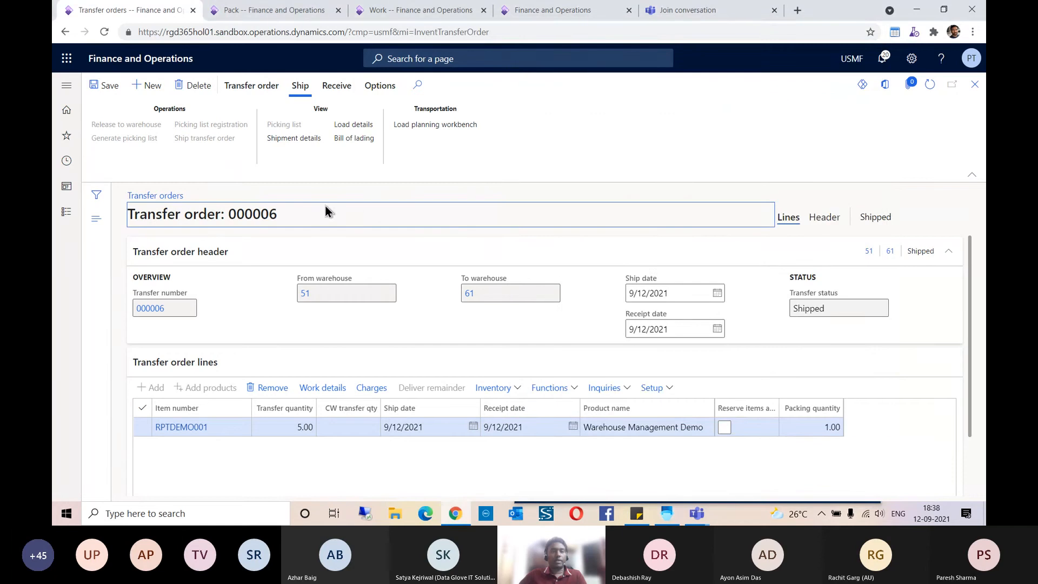
click(260, 11)
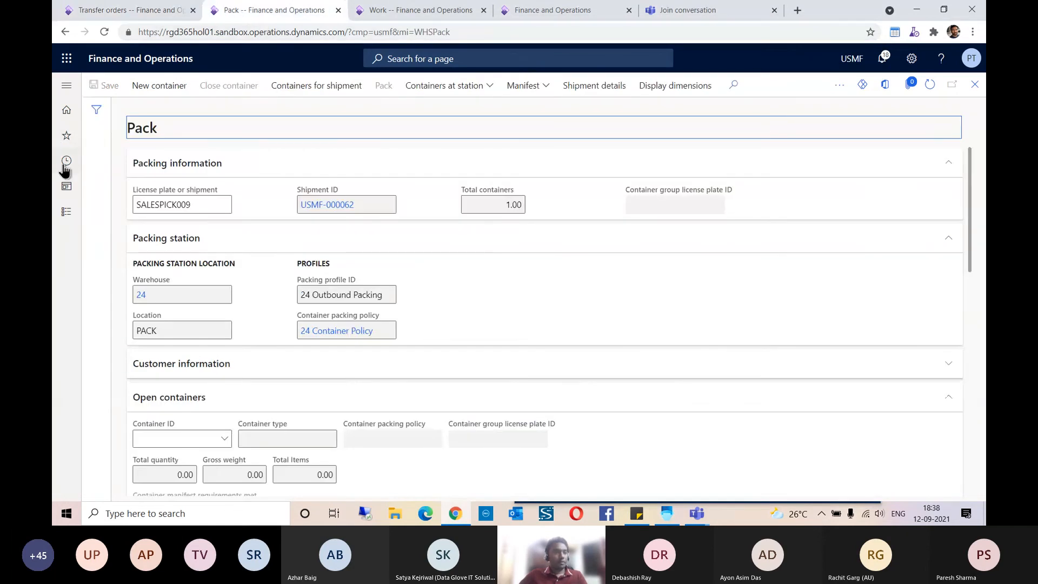
click(66, 135)
scroll(67, 258, down, 3)
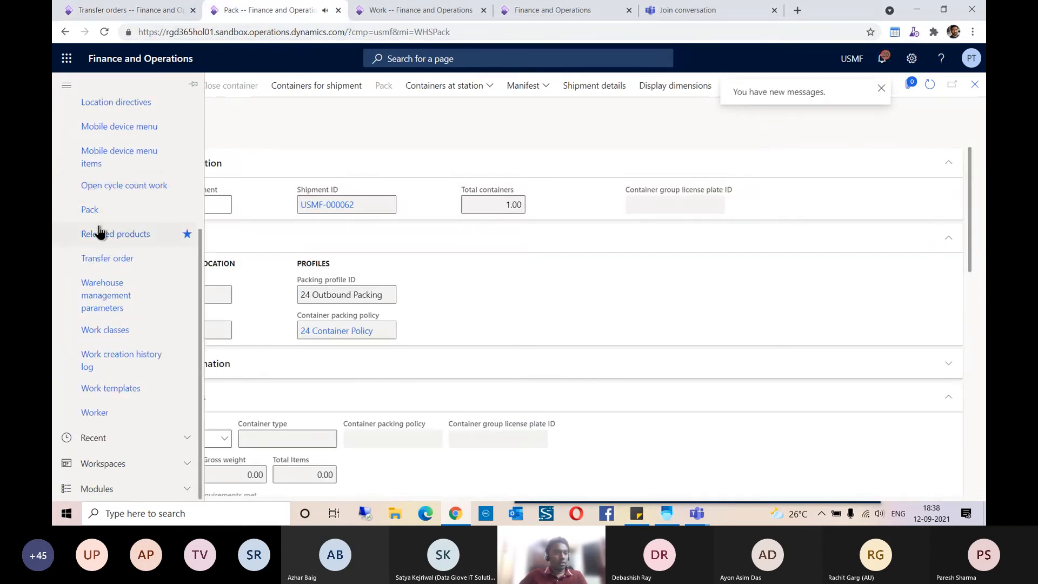
click(103, 234)
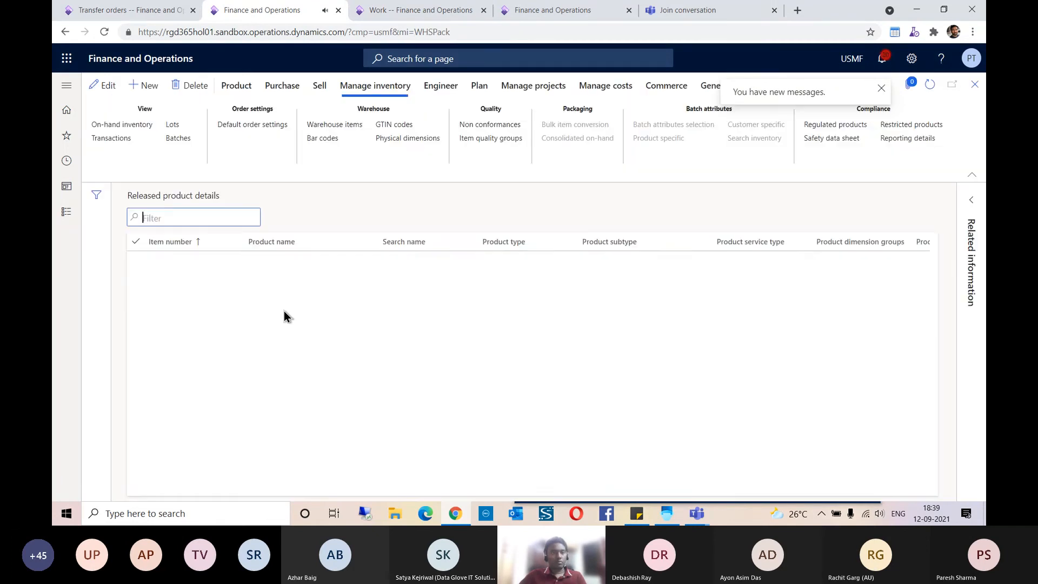
Filter the released products by DEMO and open the details of Demo Product.
text(DE)
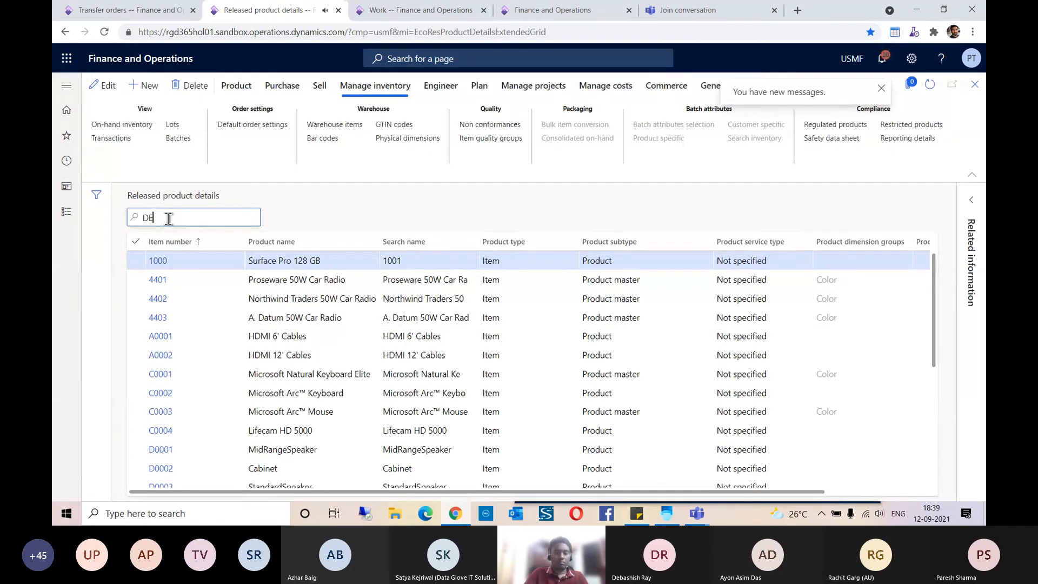
text(MO)
key(Return)
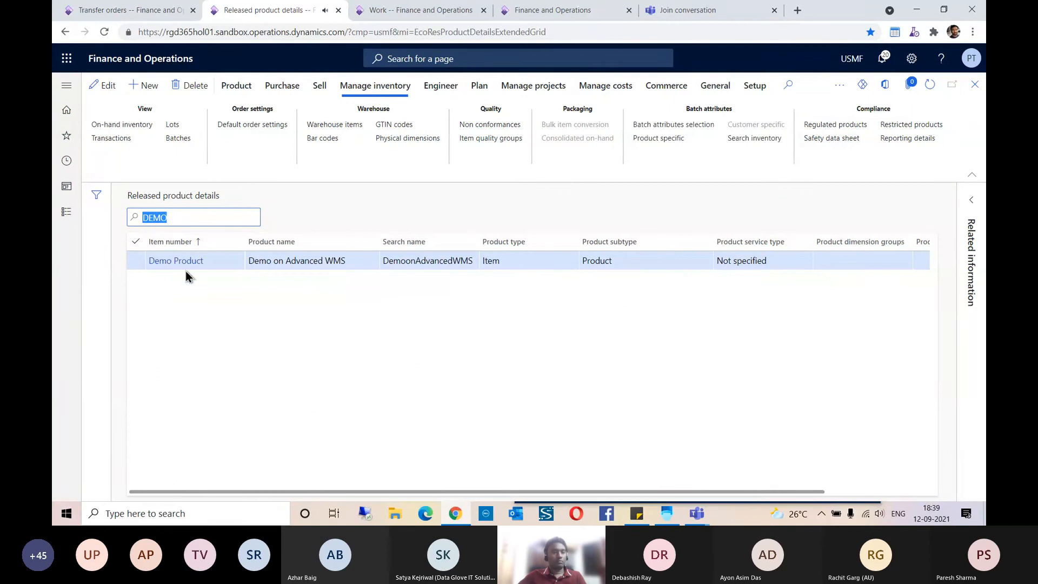
click(182, 262)
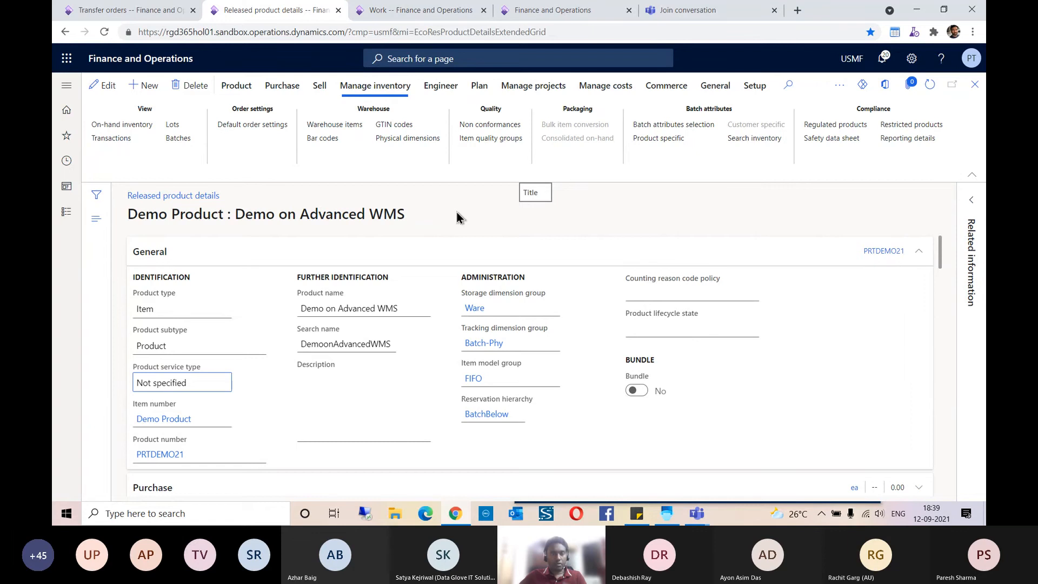
click(129, 128)
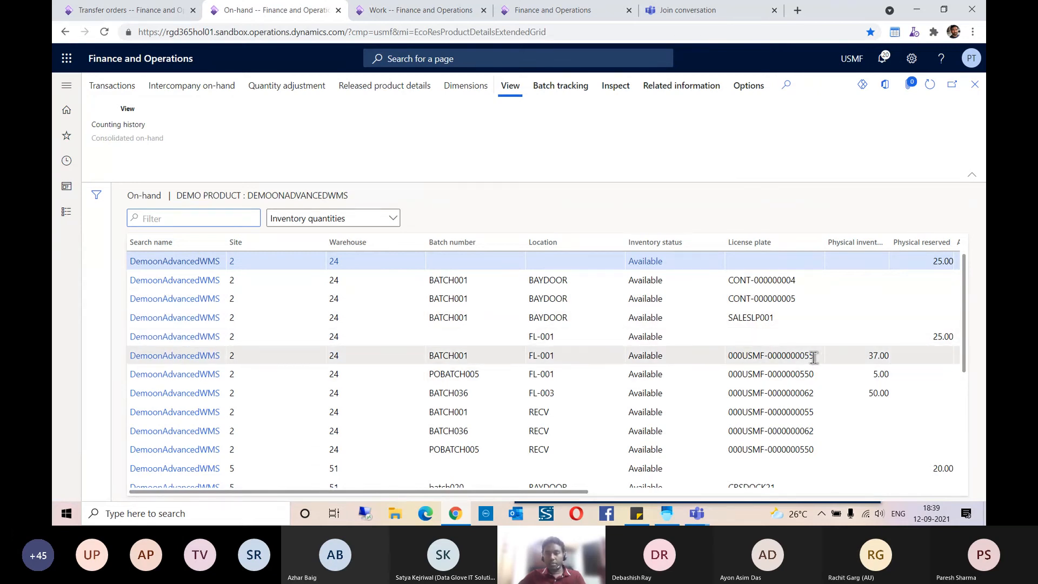
drag(816, 357, 726, 357)
key(ctrl+c)
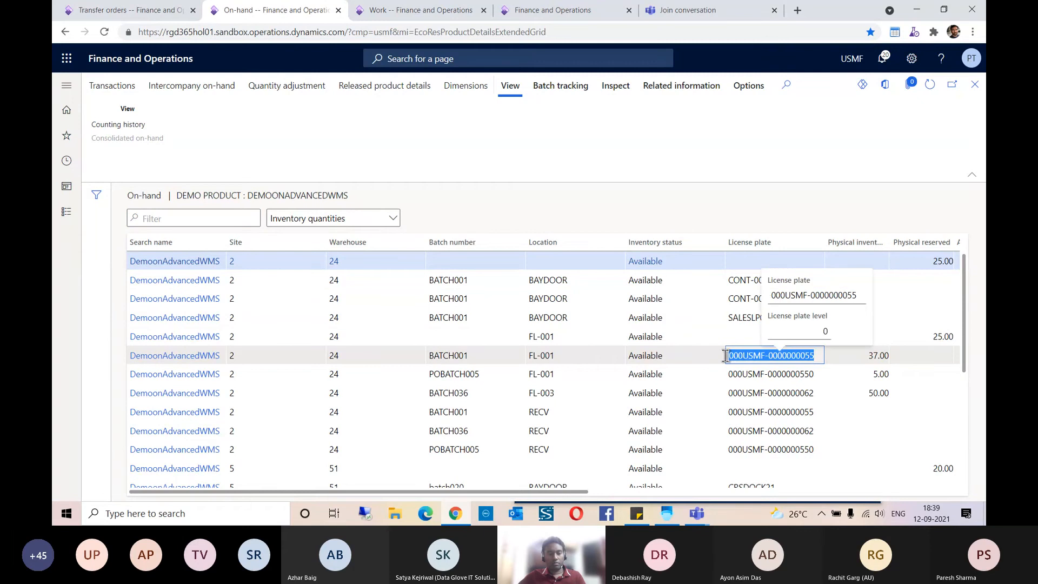
click(672, 513)
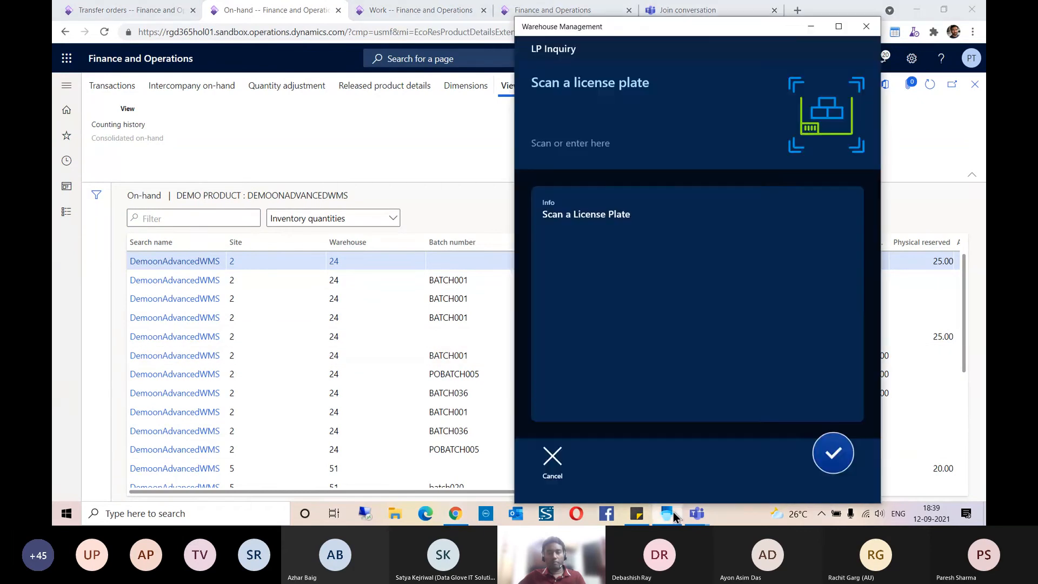
click(553, 144)
key(ctrl+v)
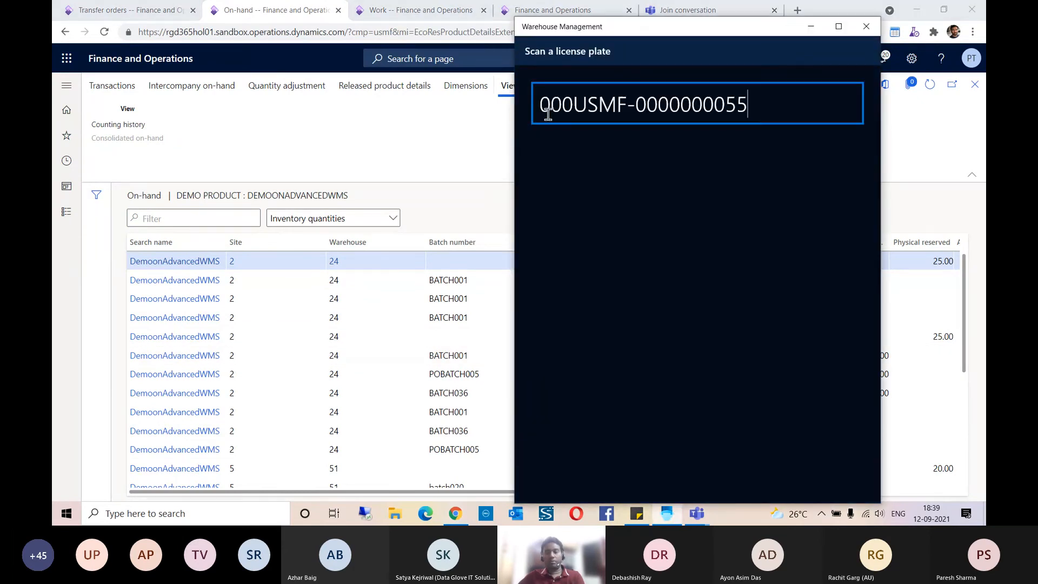
key(Return)
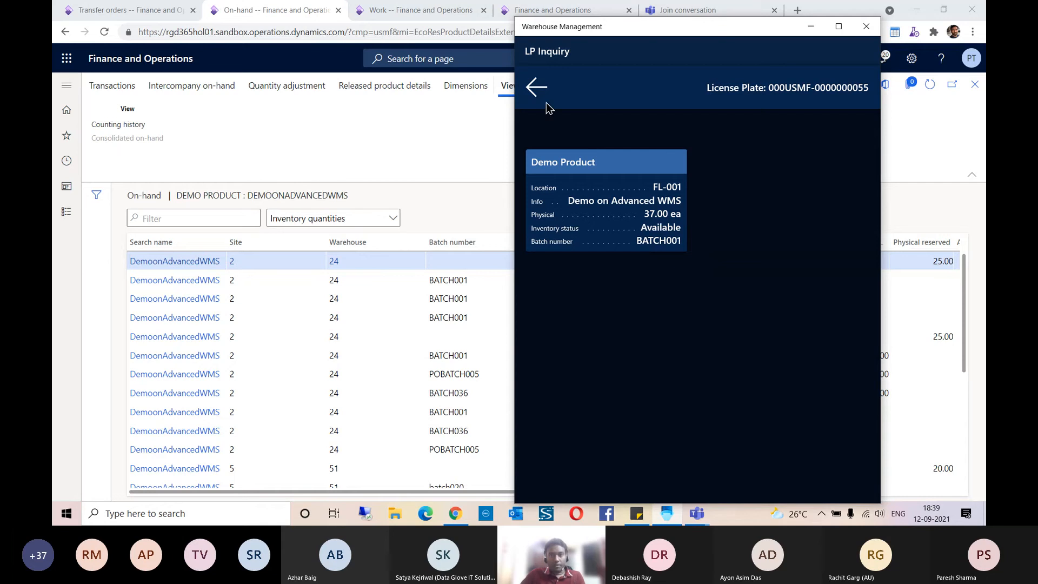
click(534, 90)
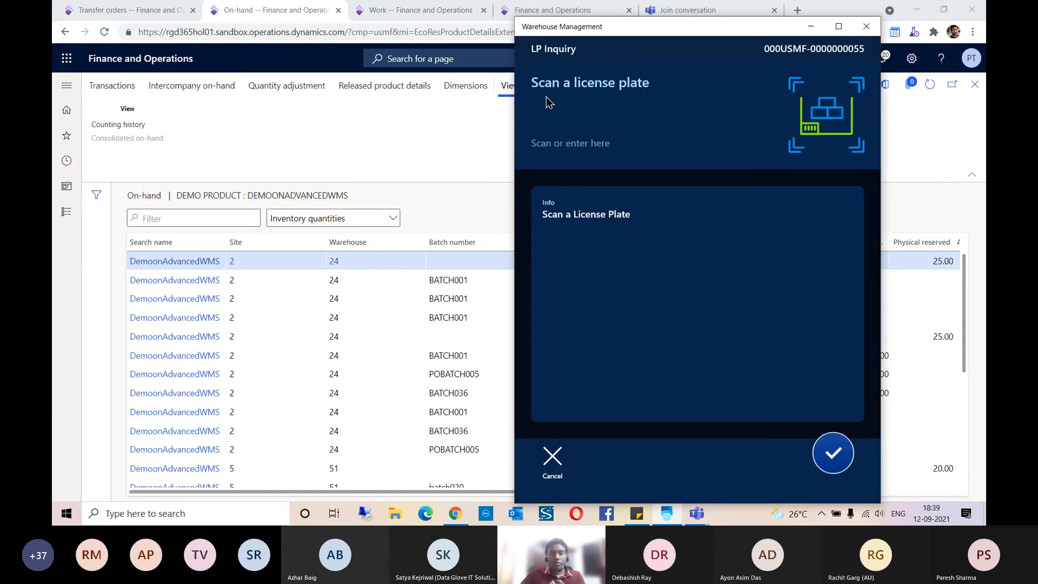
click(554, 451)
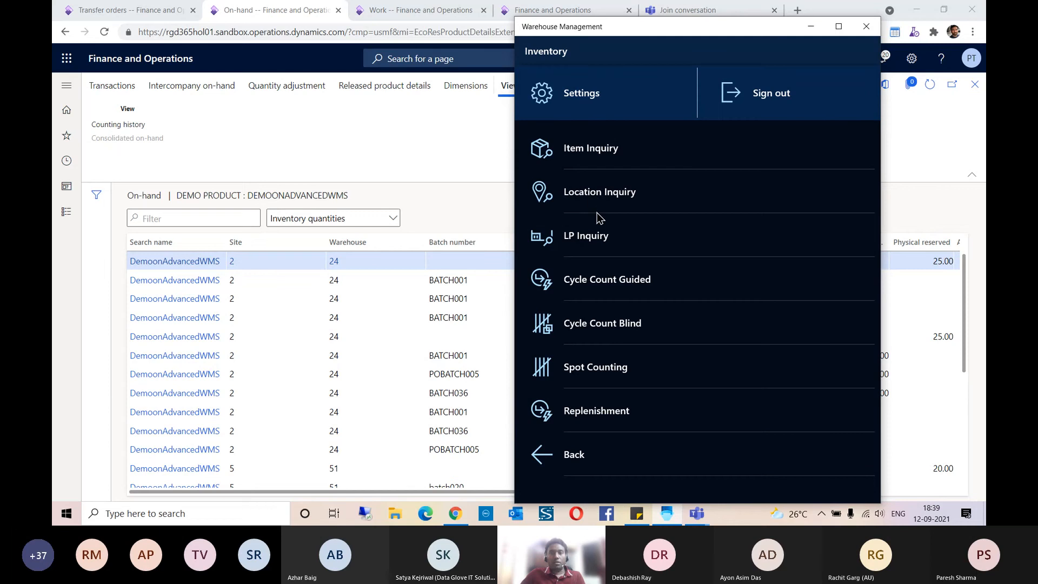
Run a Location Inquiry for FL-001, review the license plates and items stored there, and return to the main menu.
click(599, 199)
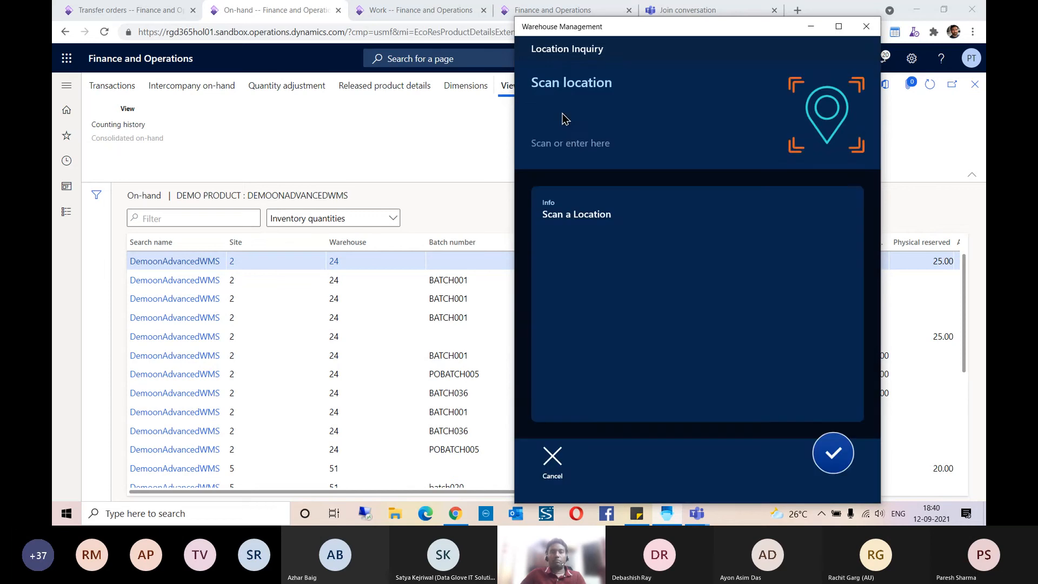
click(557, 142)
text(FL-001)
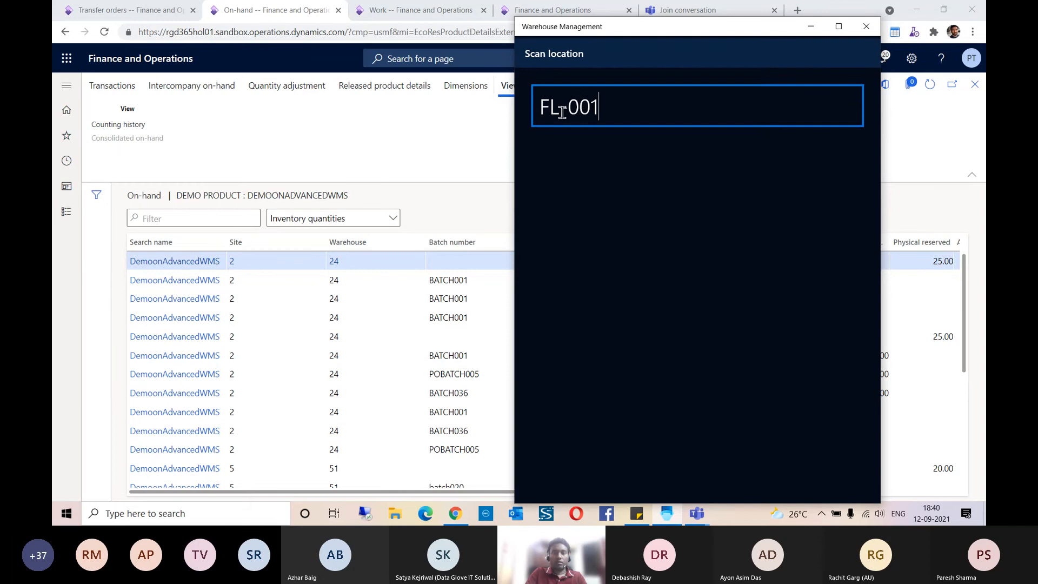
key(Return)
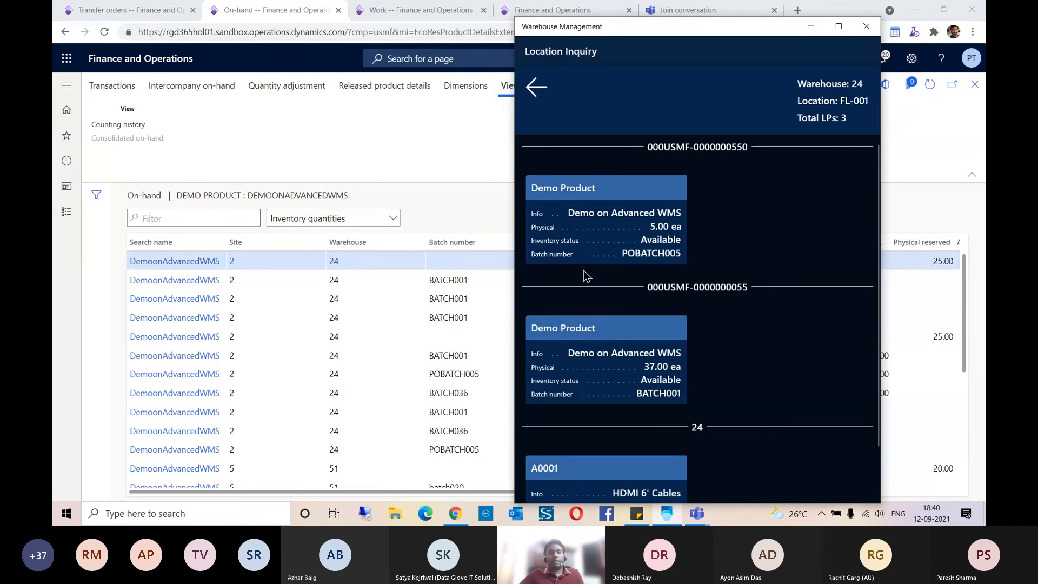
scroll(598, 310, down, 1)
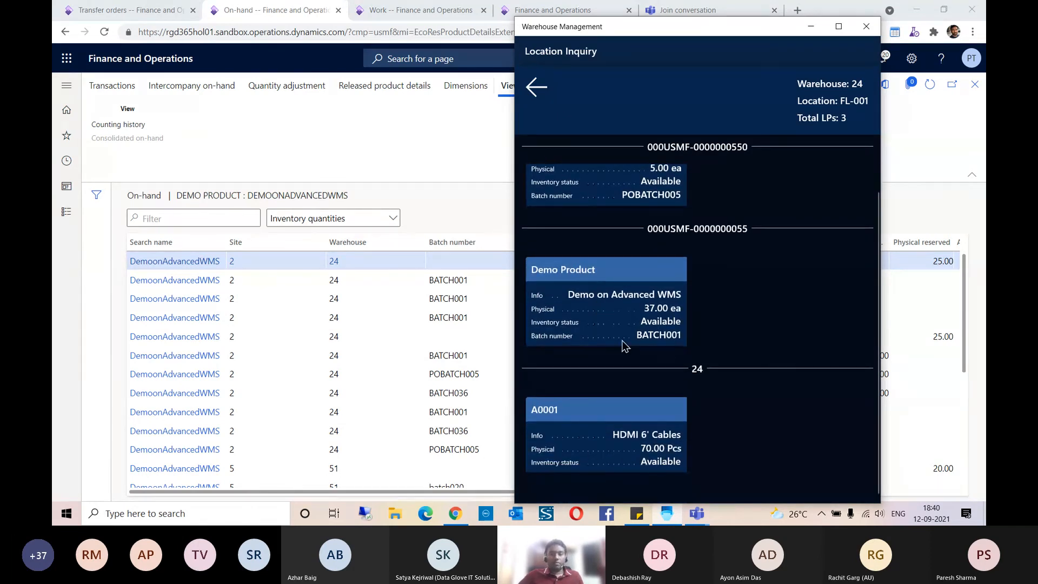
scroll(630, 324, up, 1)
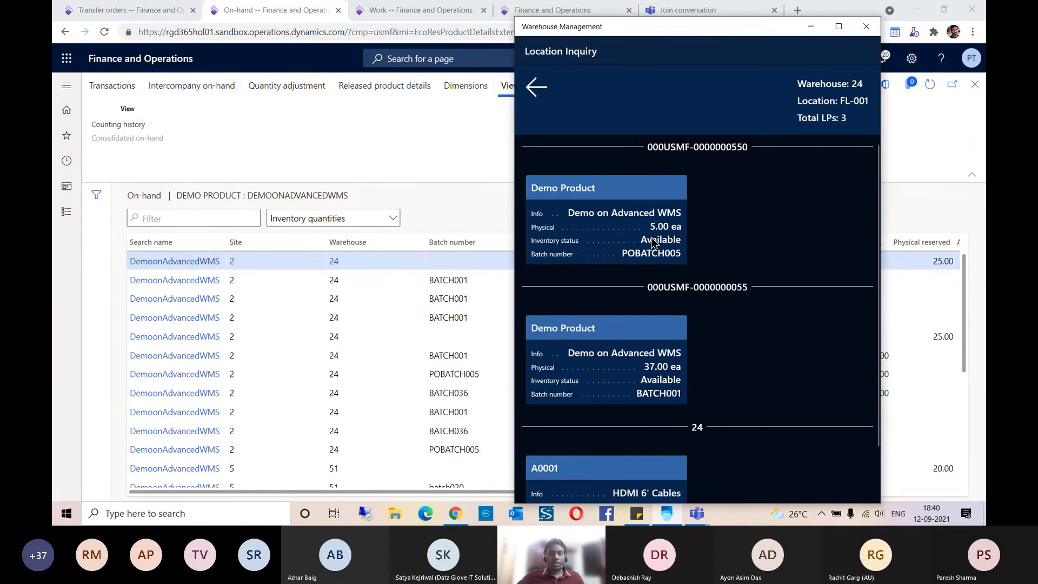
scroll(646, 259, down, 1)
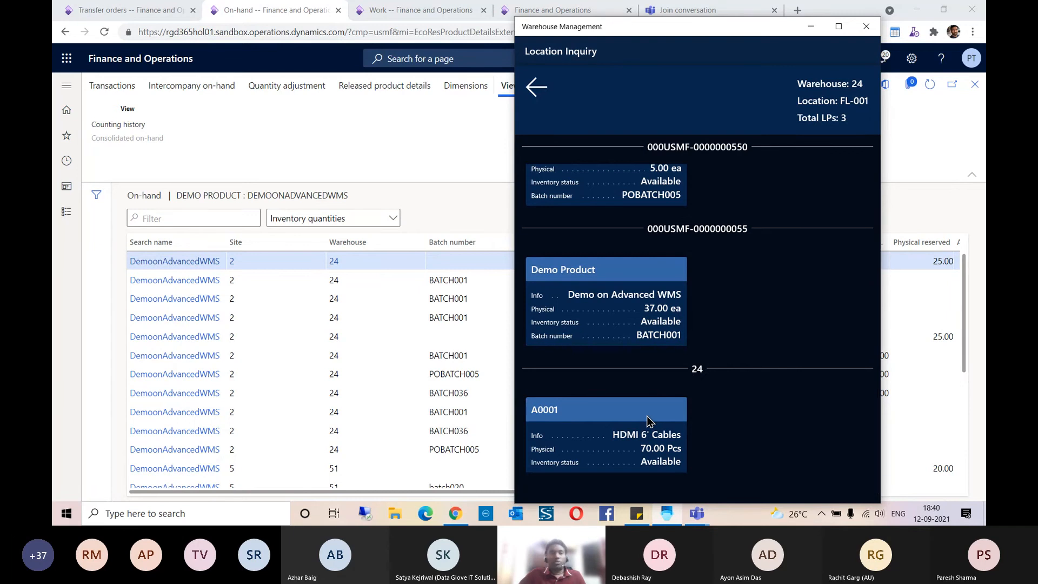
click(536, 87)
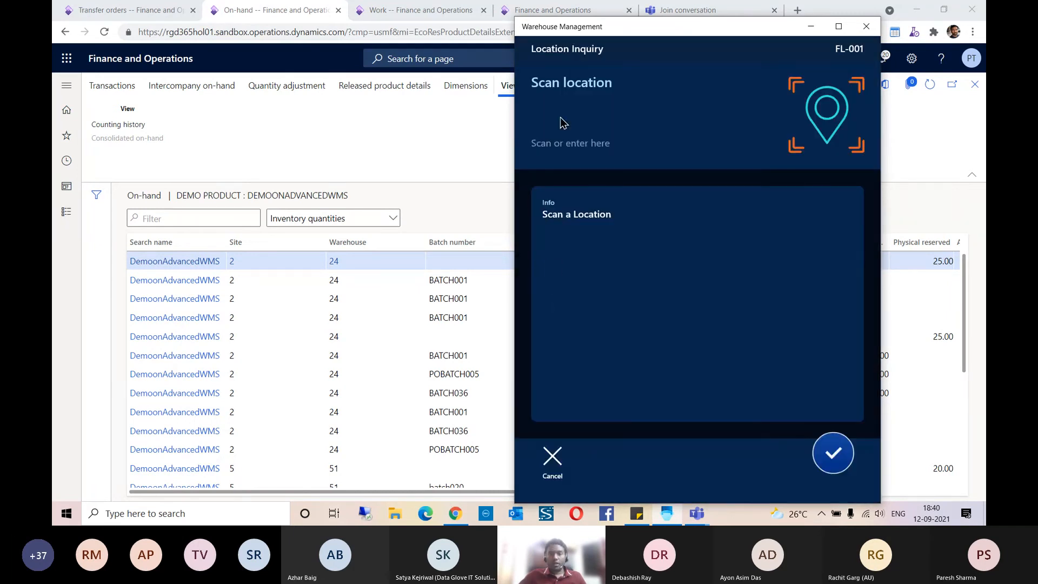
click(553, 457)
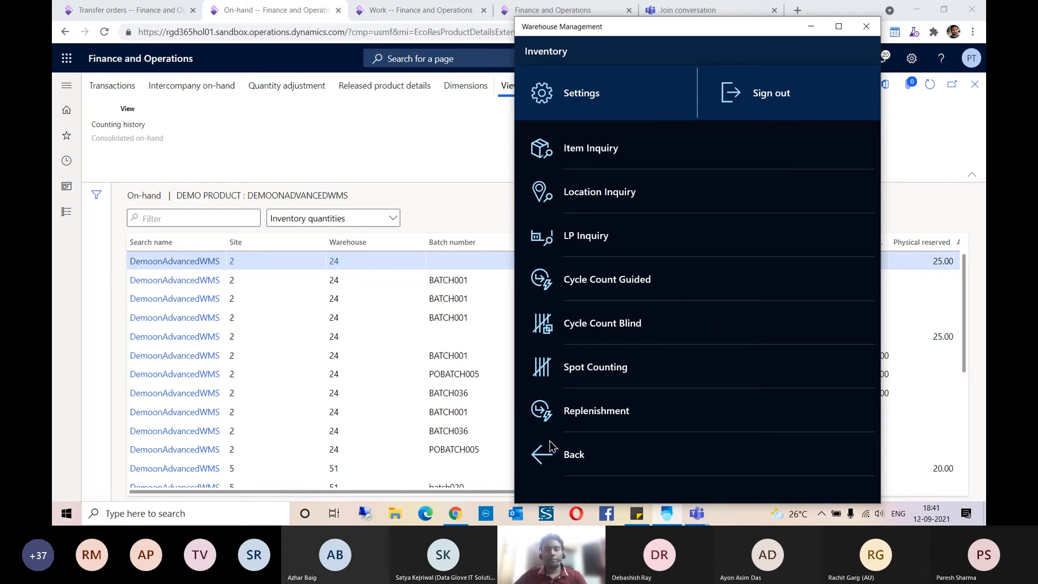
click(541, 463)
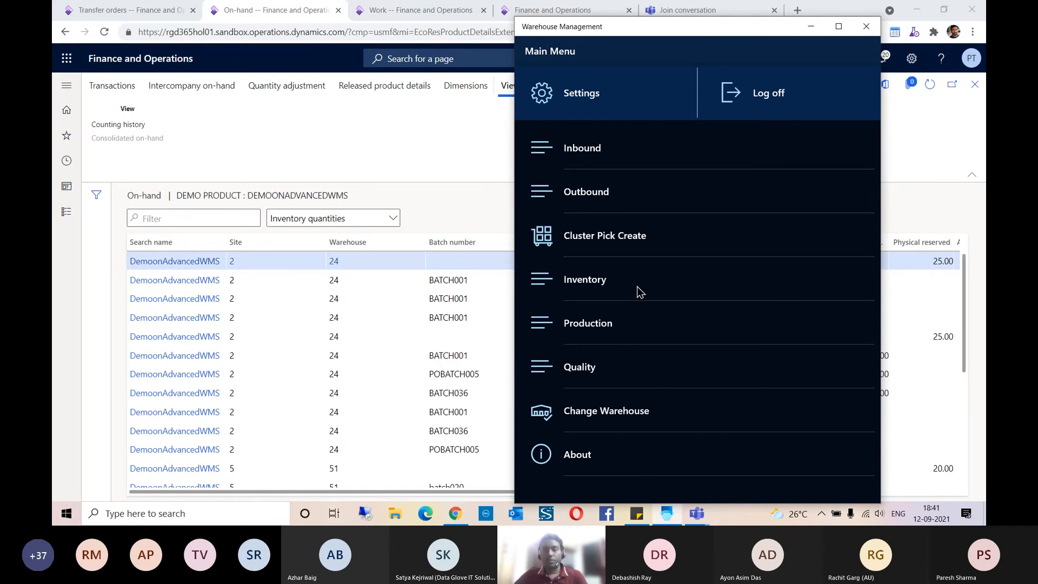
Minimize the Warehouse Management app, switch to the Microsoft Teams meeting, and stop sharing the screen.
click(811, 26)
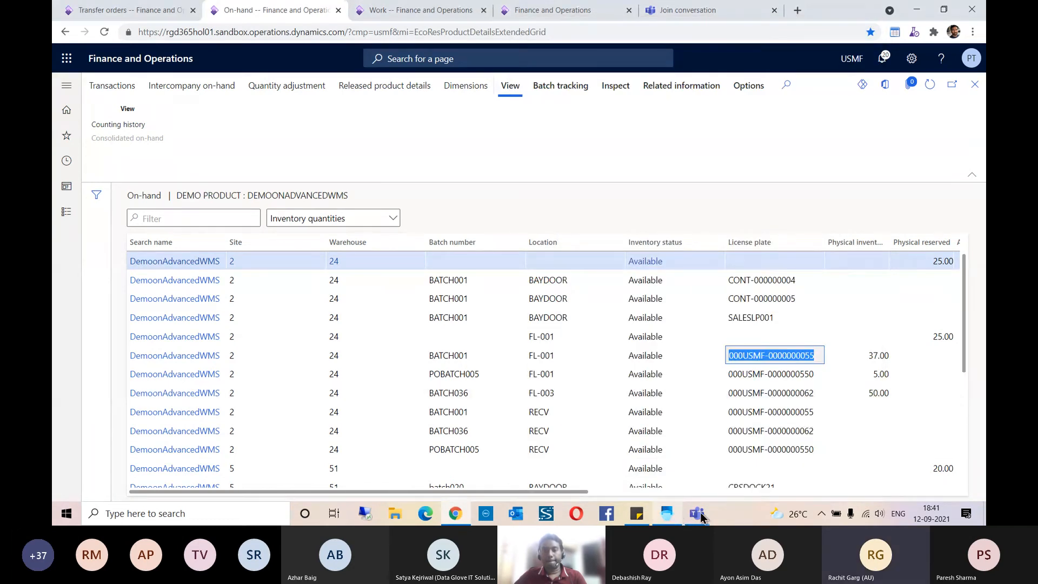
click(697, 514)
click(637, 458)
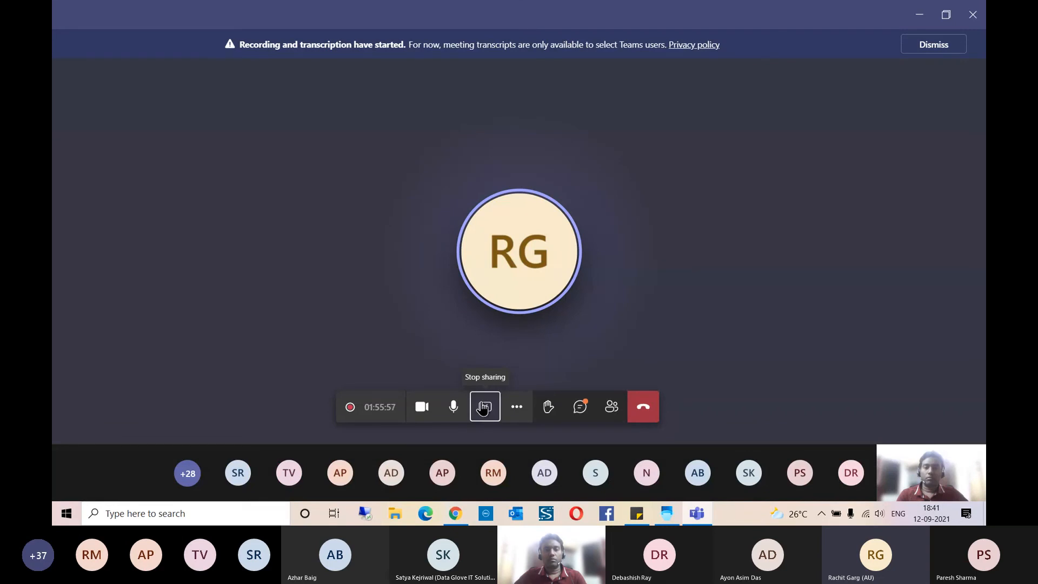
click(484, 409)
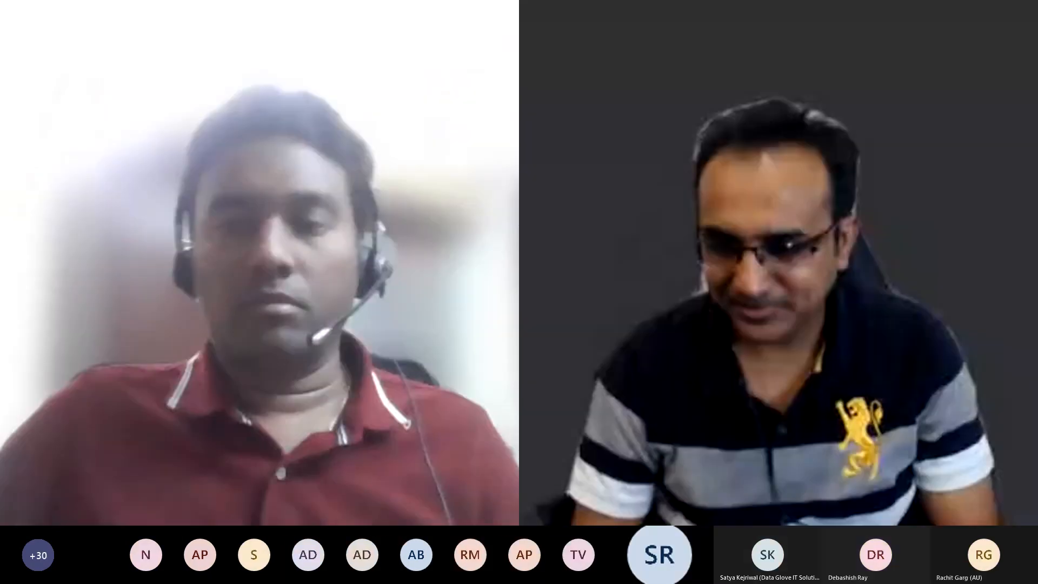